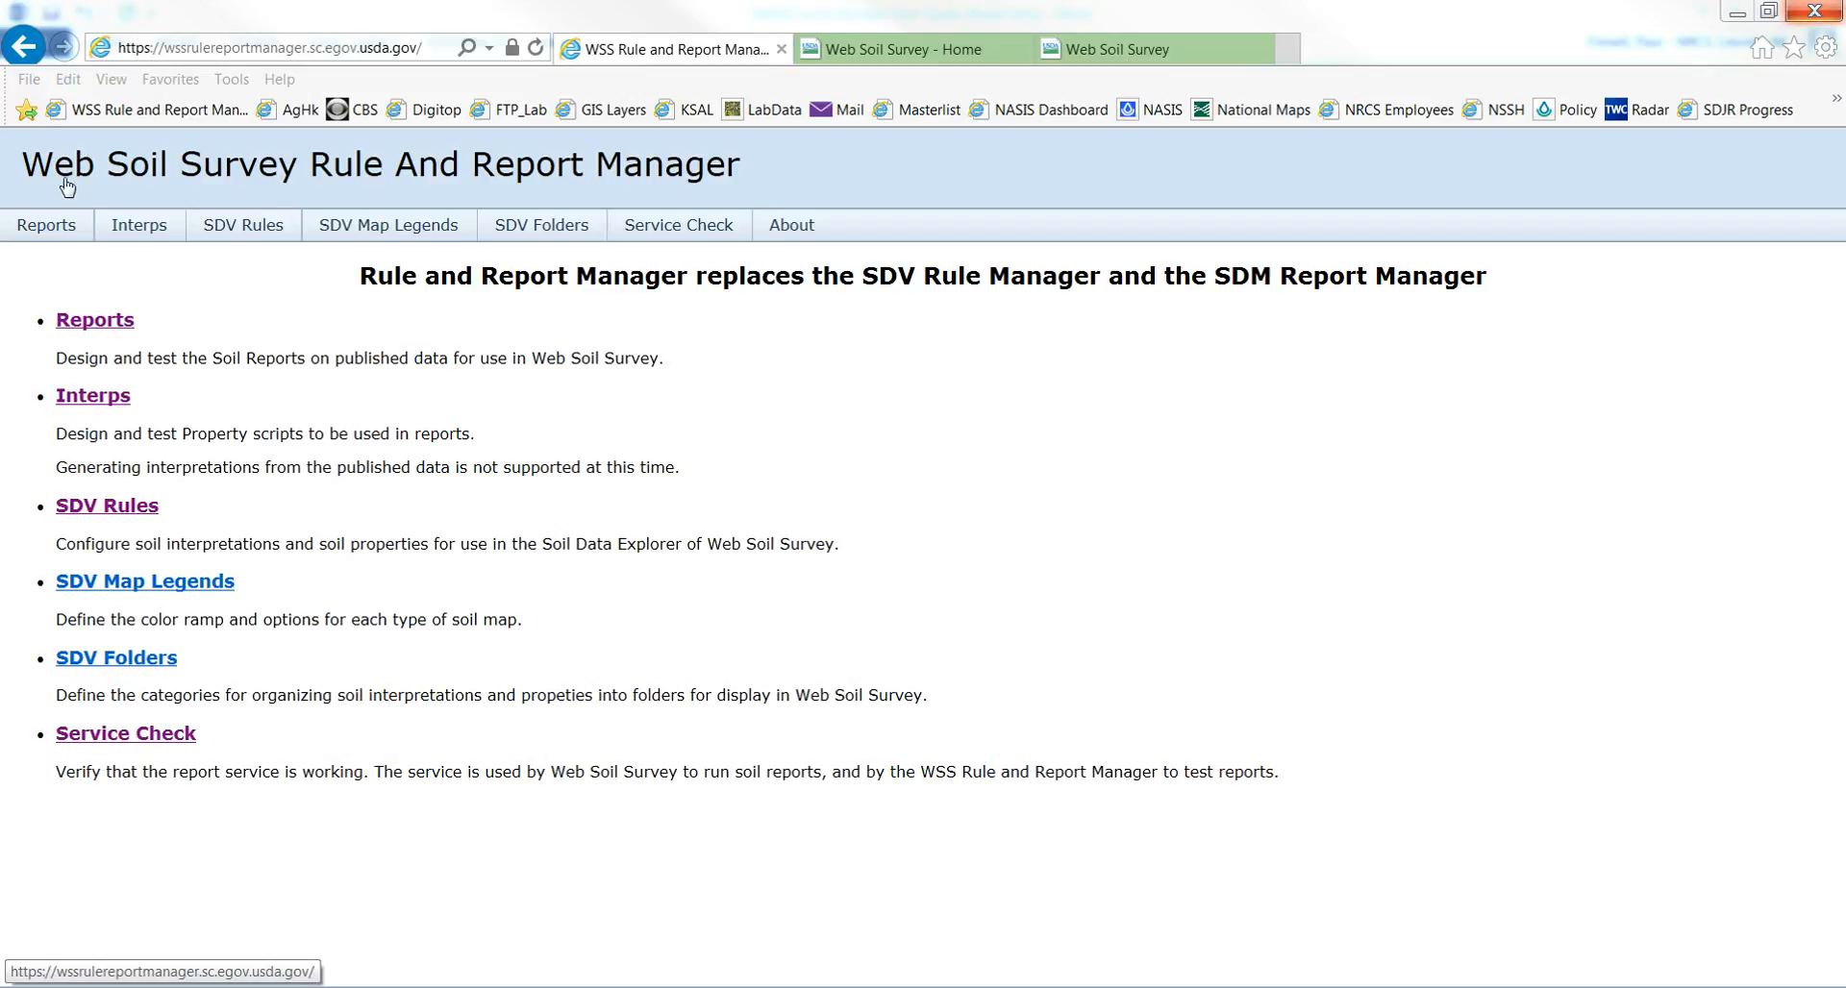
Open the SDV Rules and compare their folders with Web Soil Survey's collapsed Suitabilities and Limitations categories.
click(219, 233)
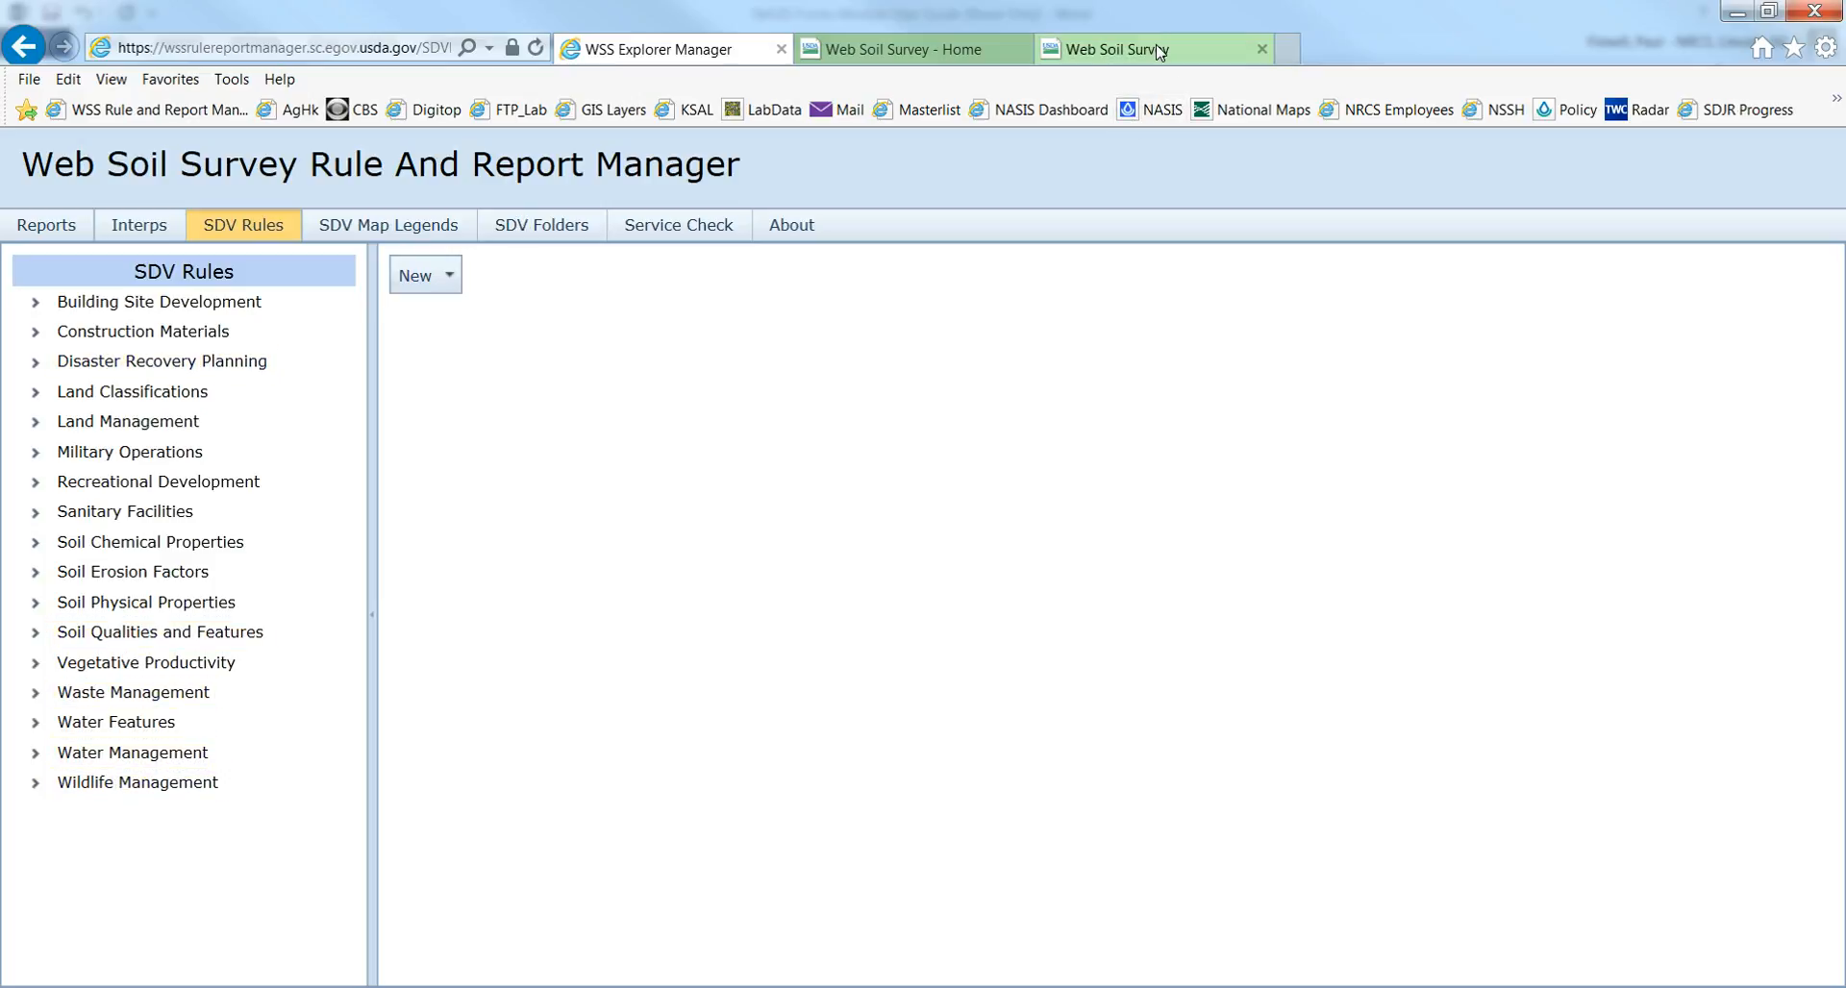
click(1127, 53)
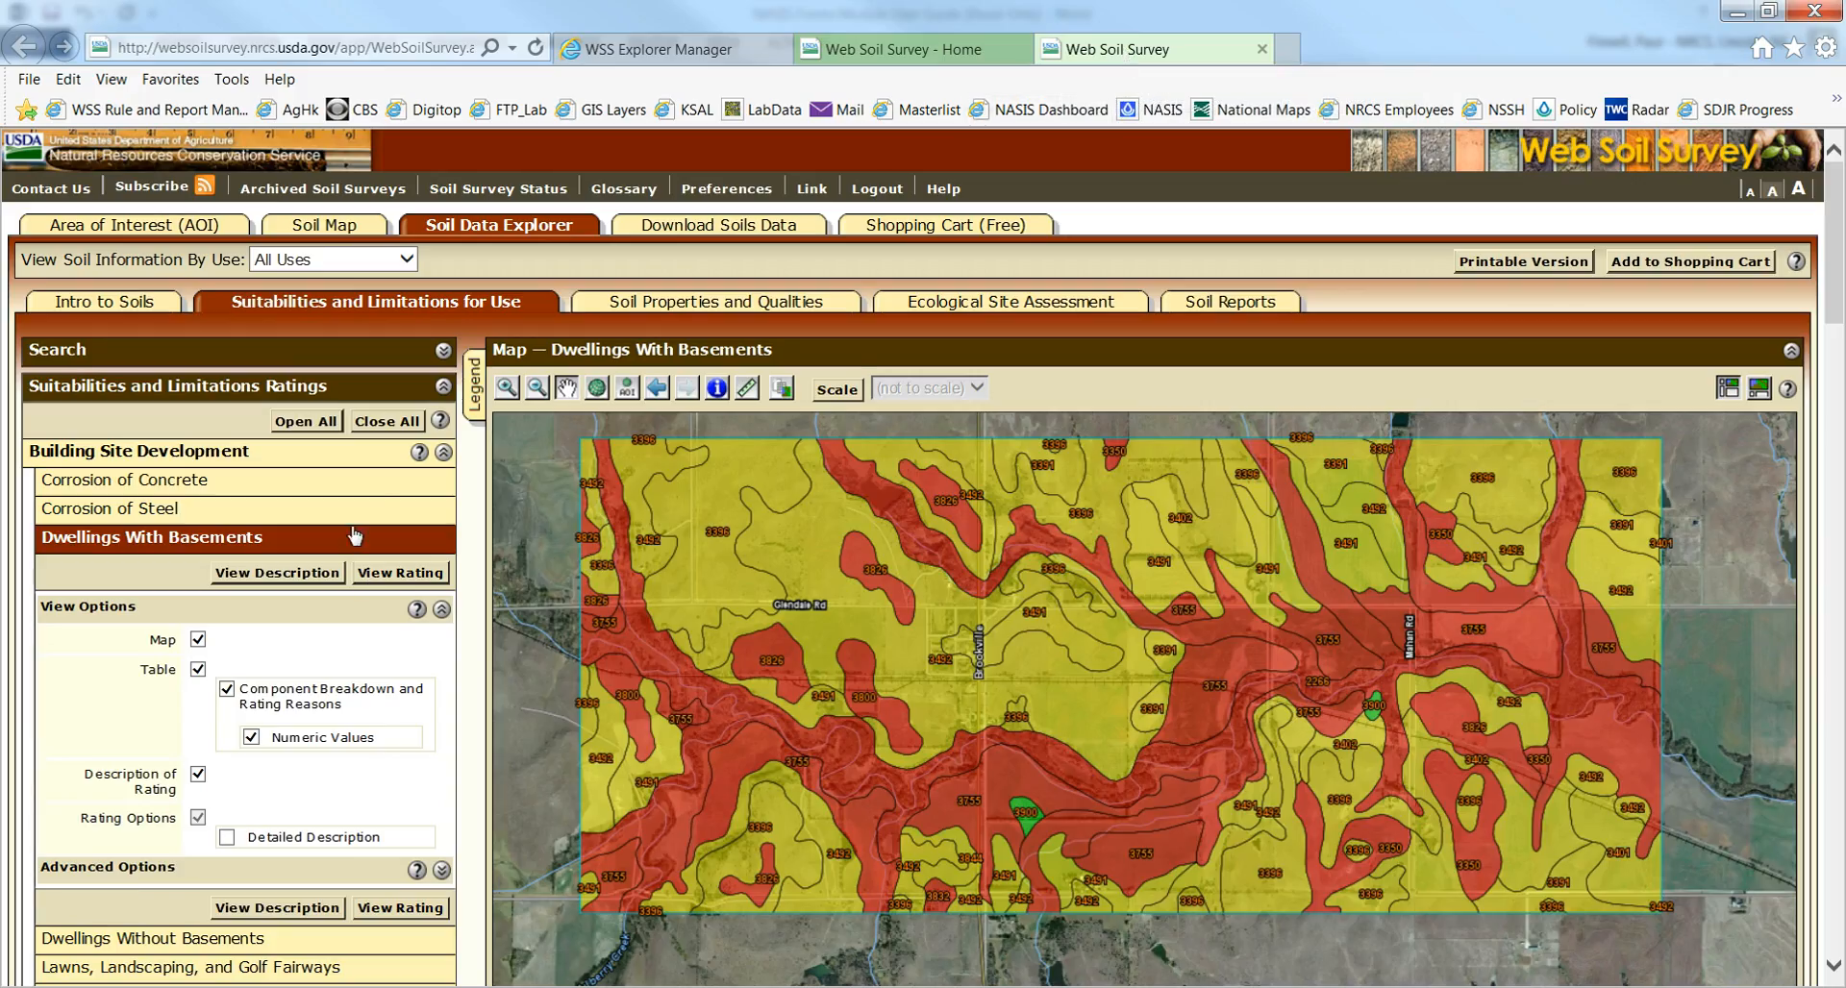
click(441, 609)
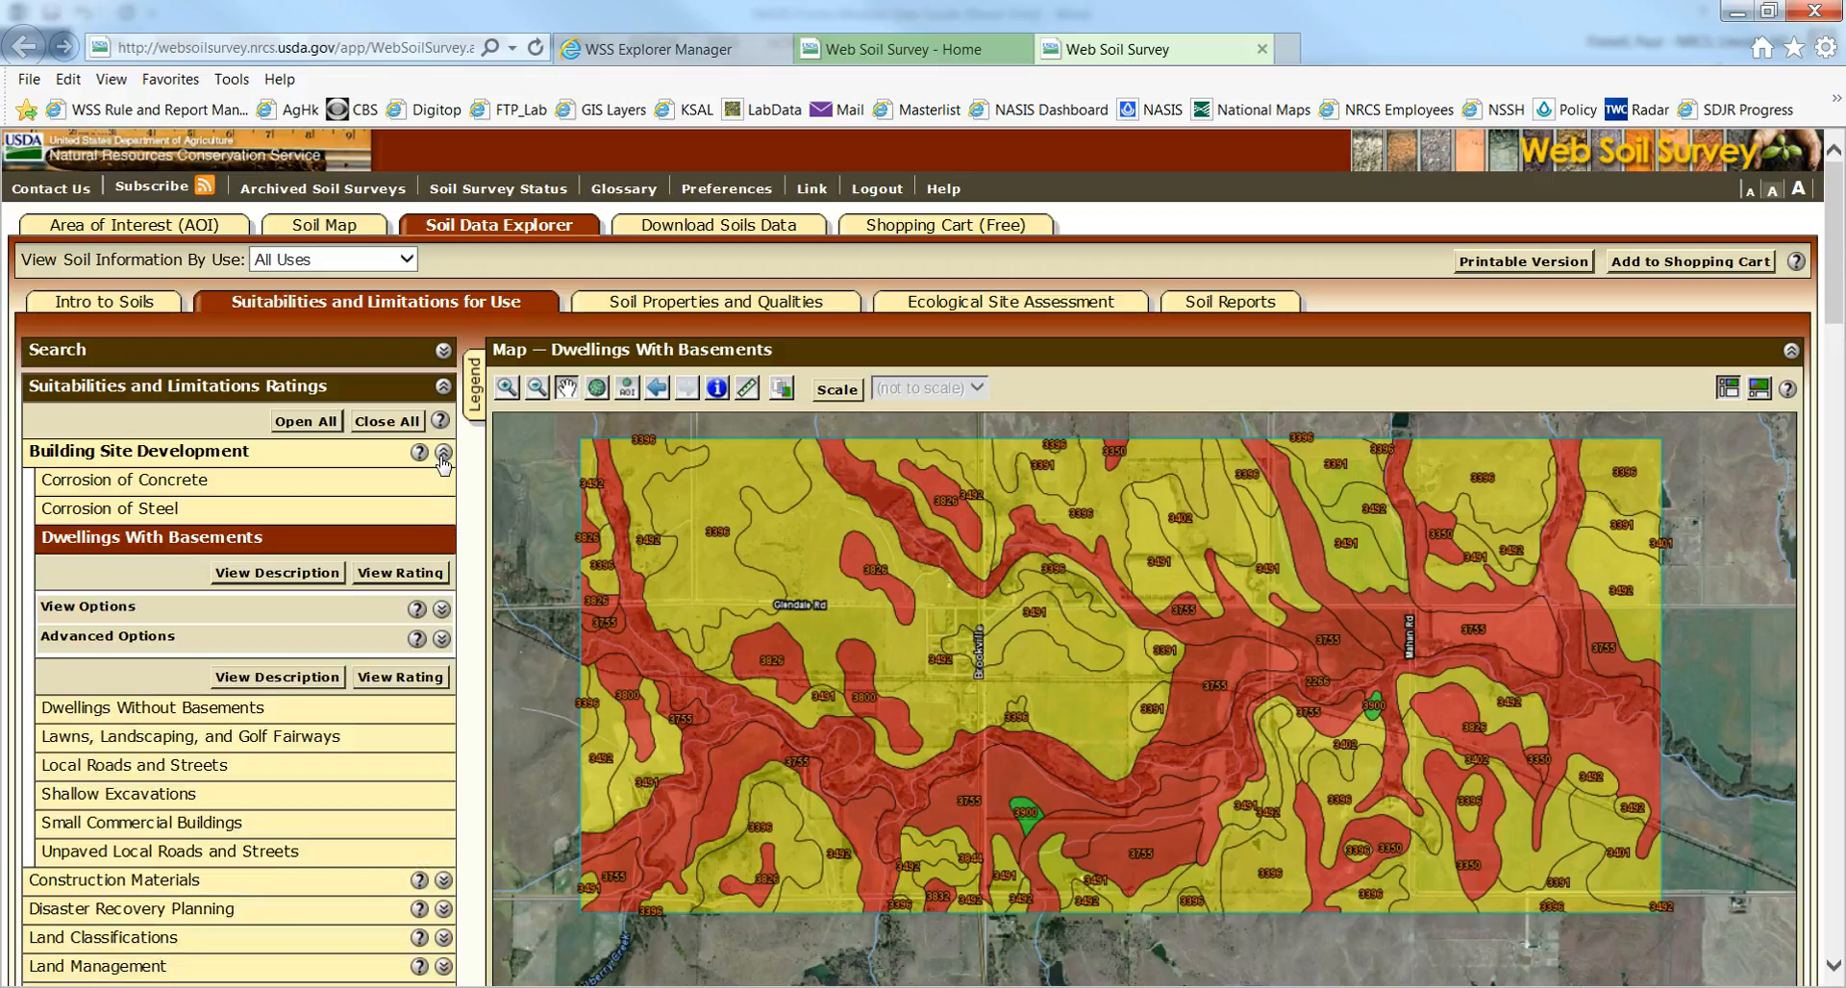
click(442, 453)
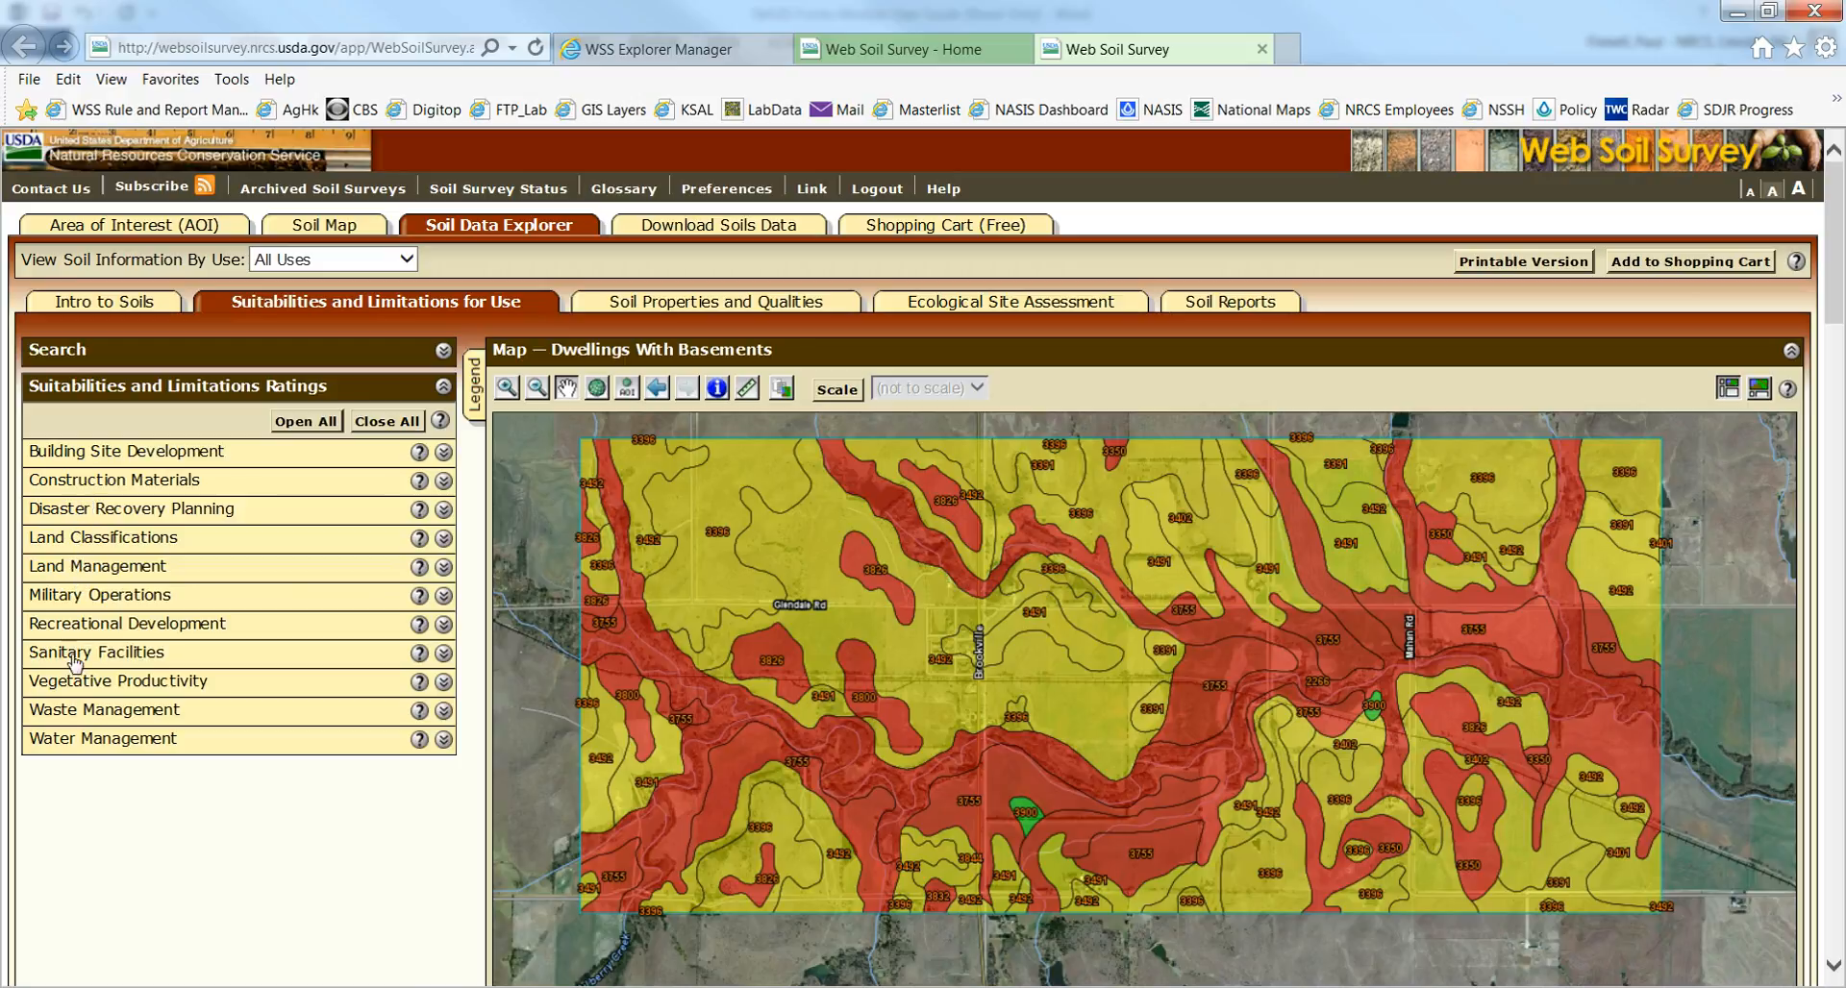
click(673, 49)
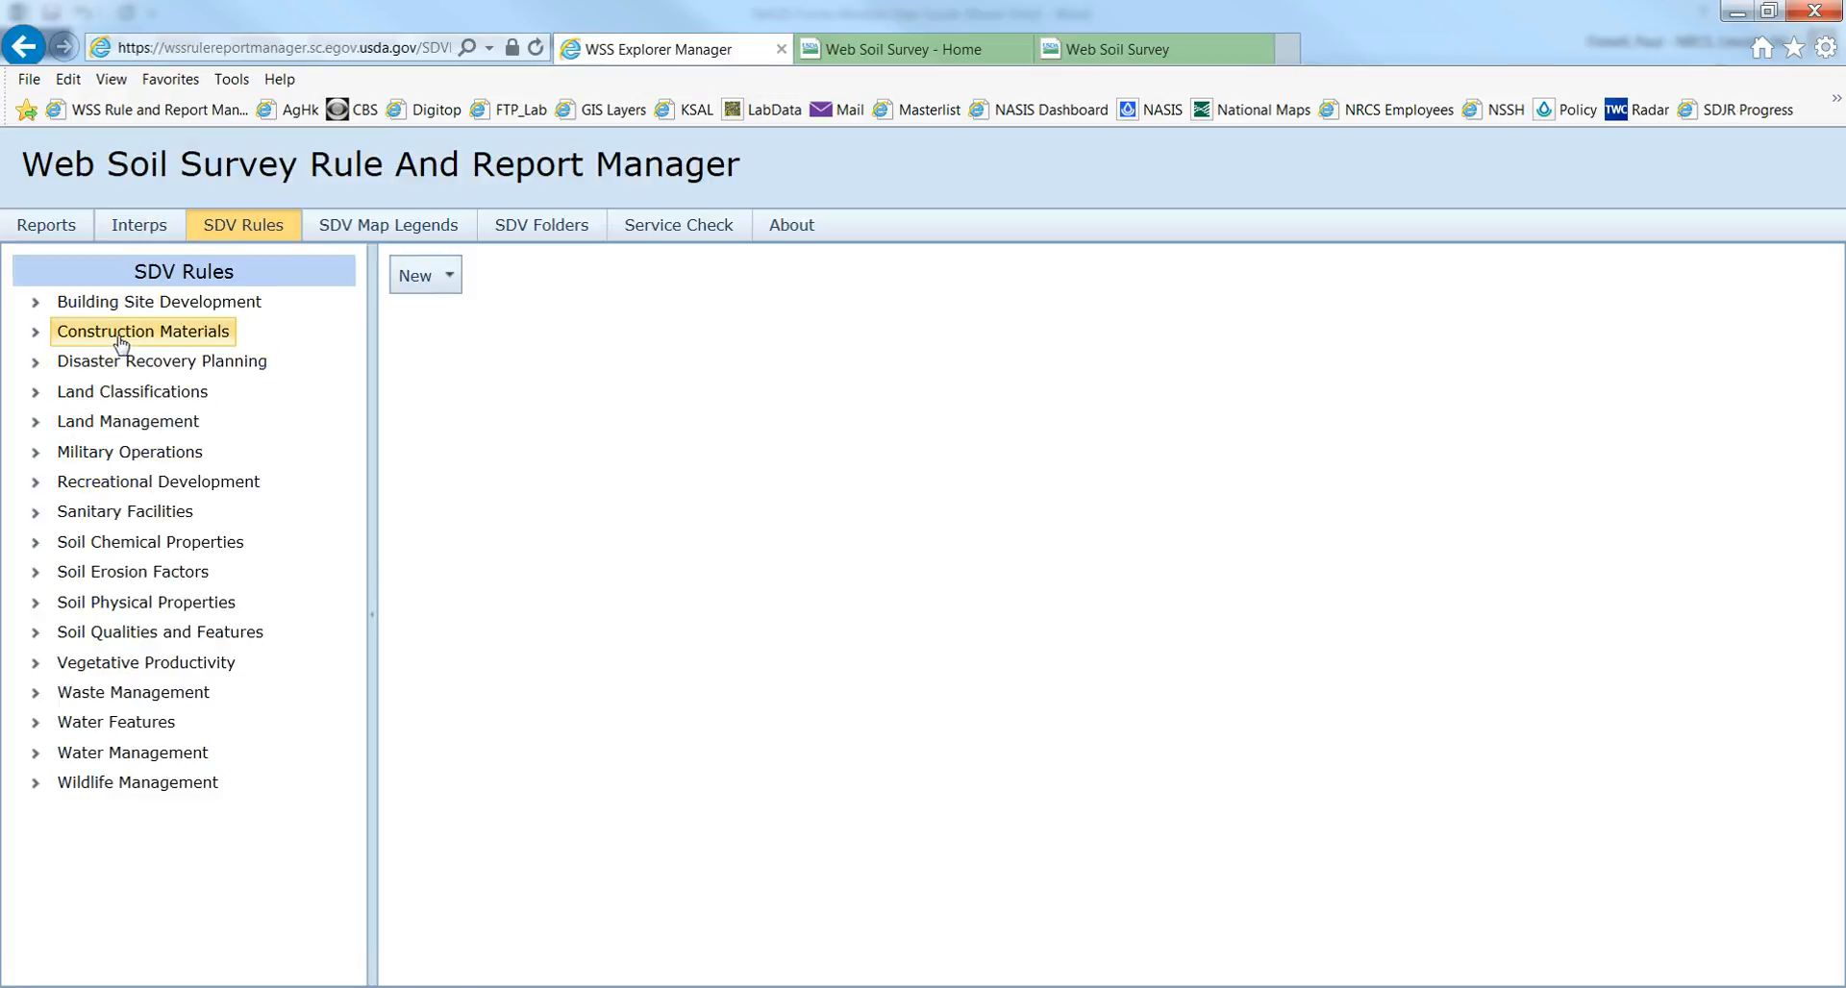
In Web Soil Survey, examine the Cation-Exchange Capacity (CEC-7) options and summary table under Soil Properties and Qualities, then return to Suitabilities and Limitations.
click(1135, 53)
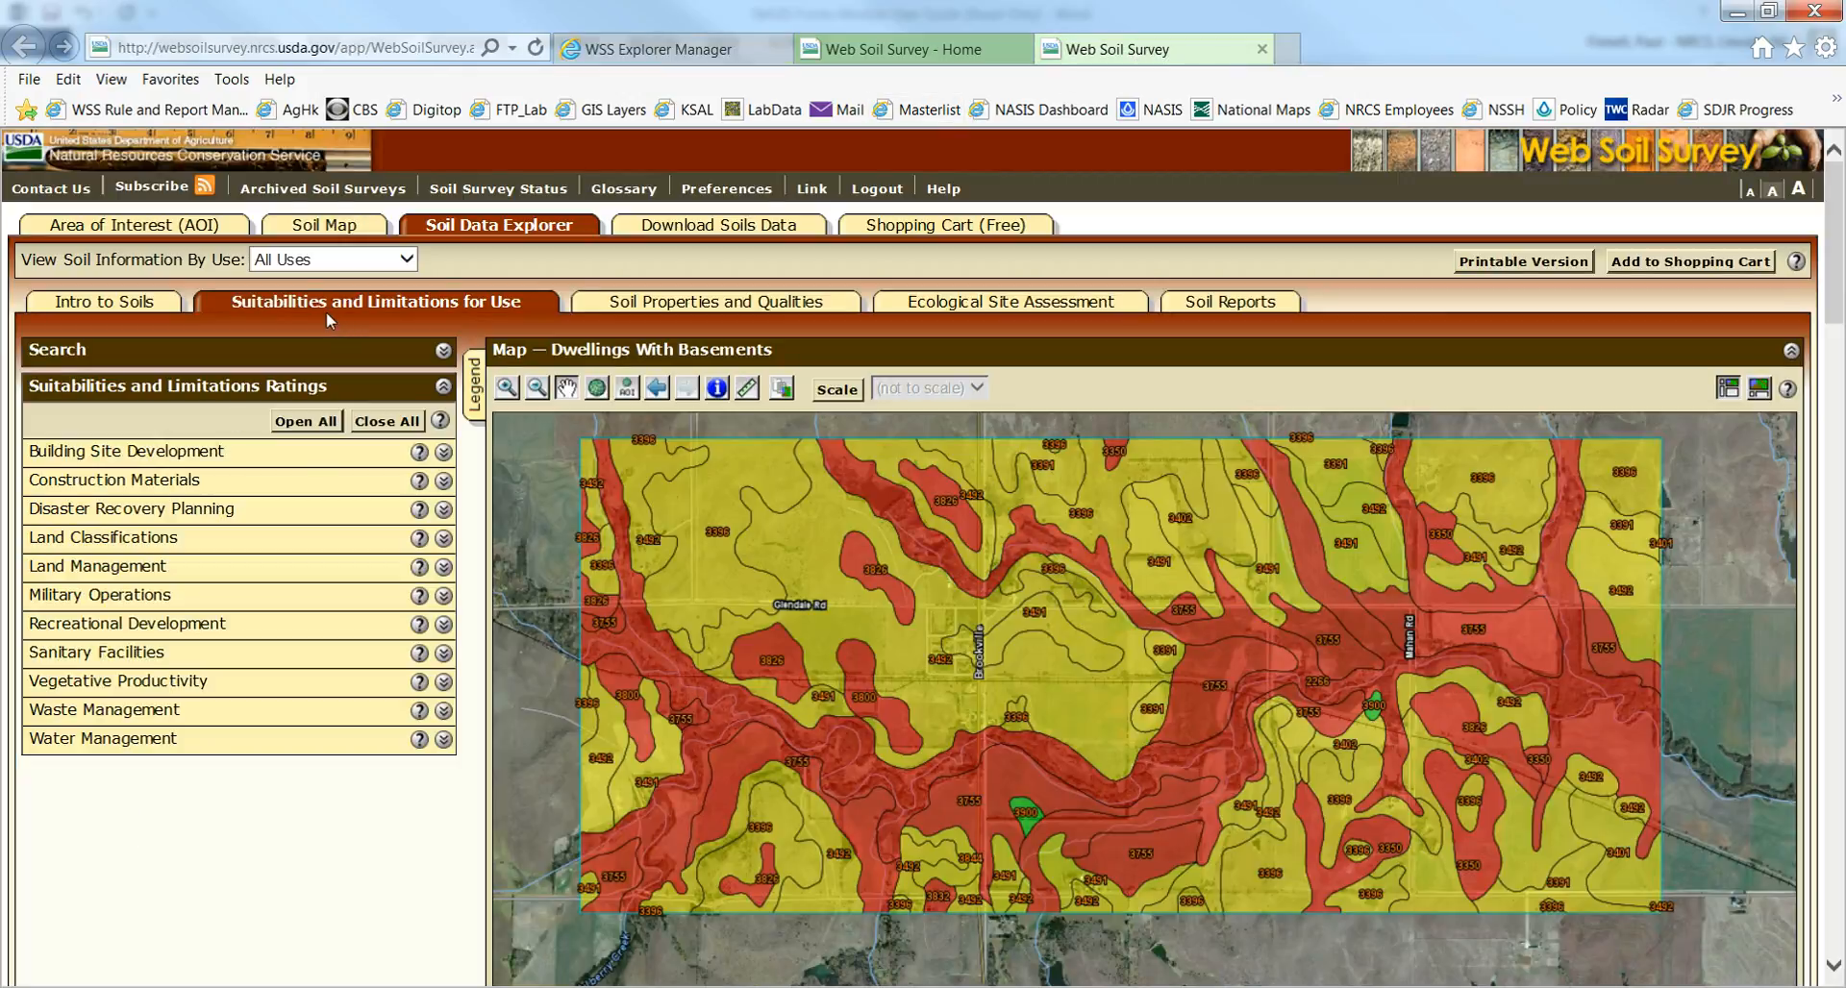
click(684, 306)
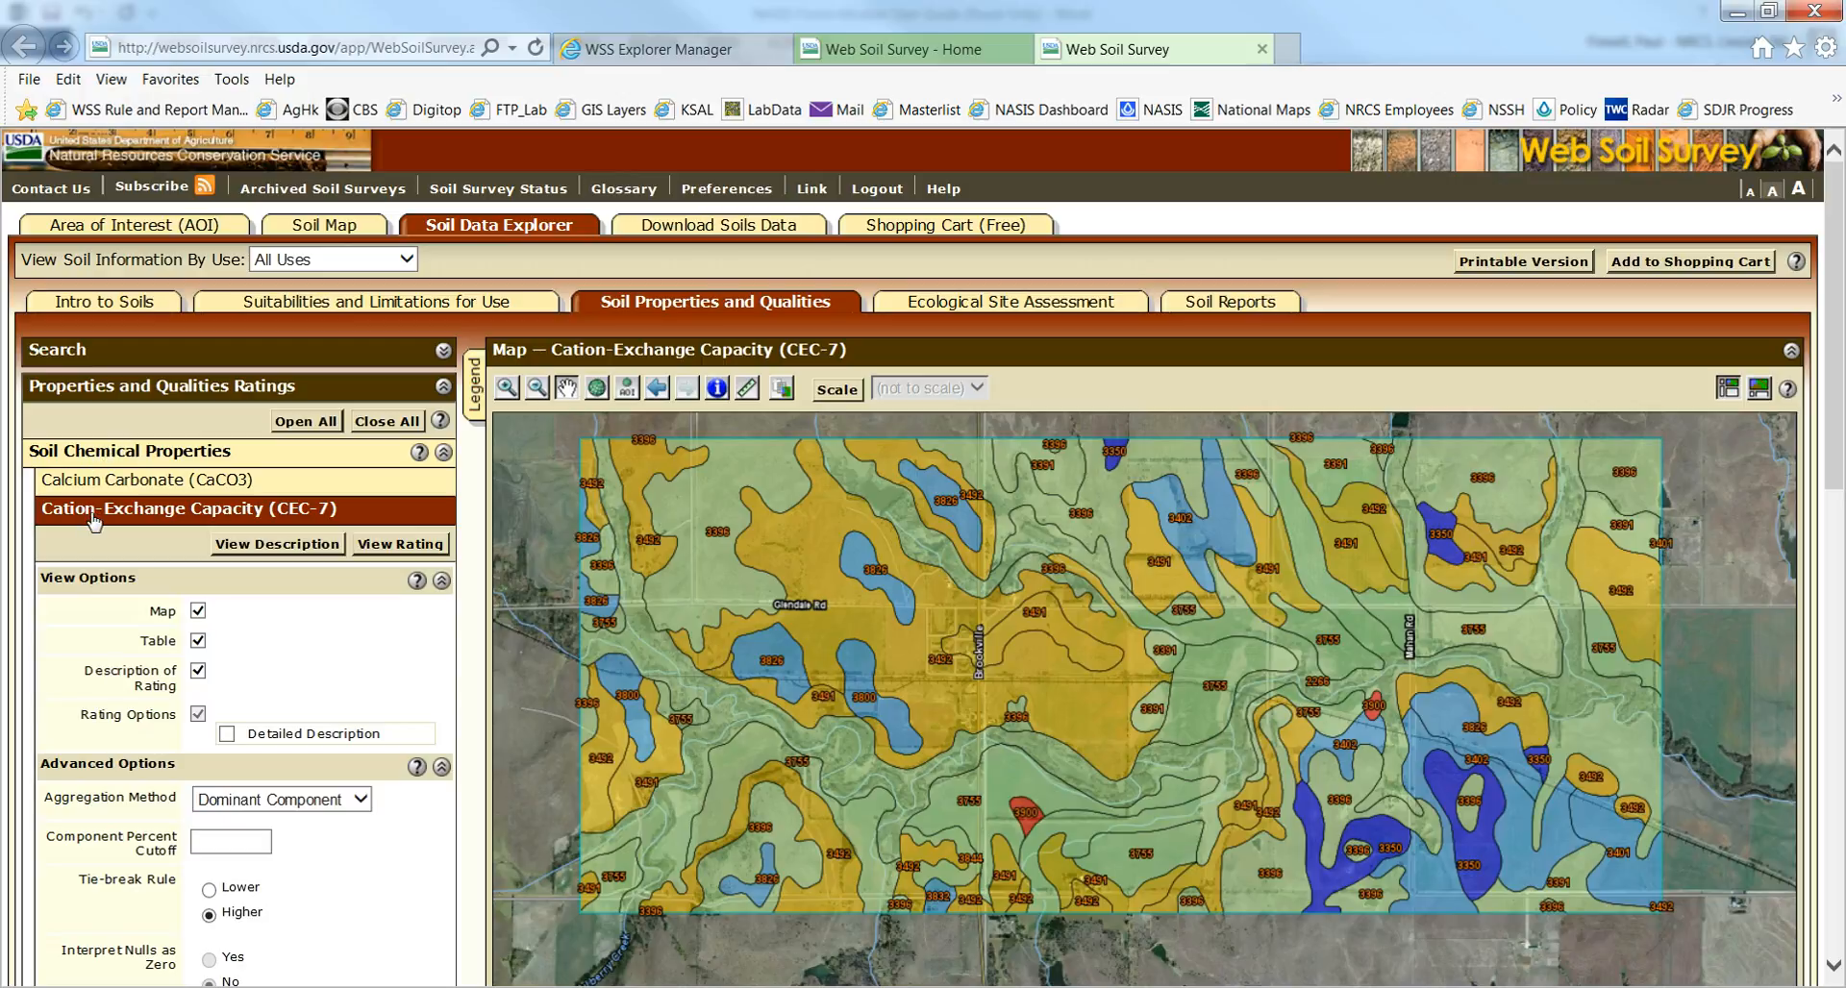
scroll(93, 521, down, 4)
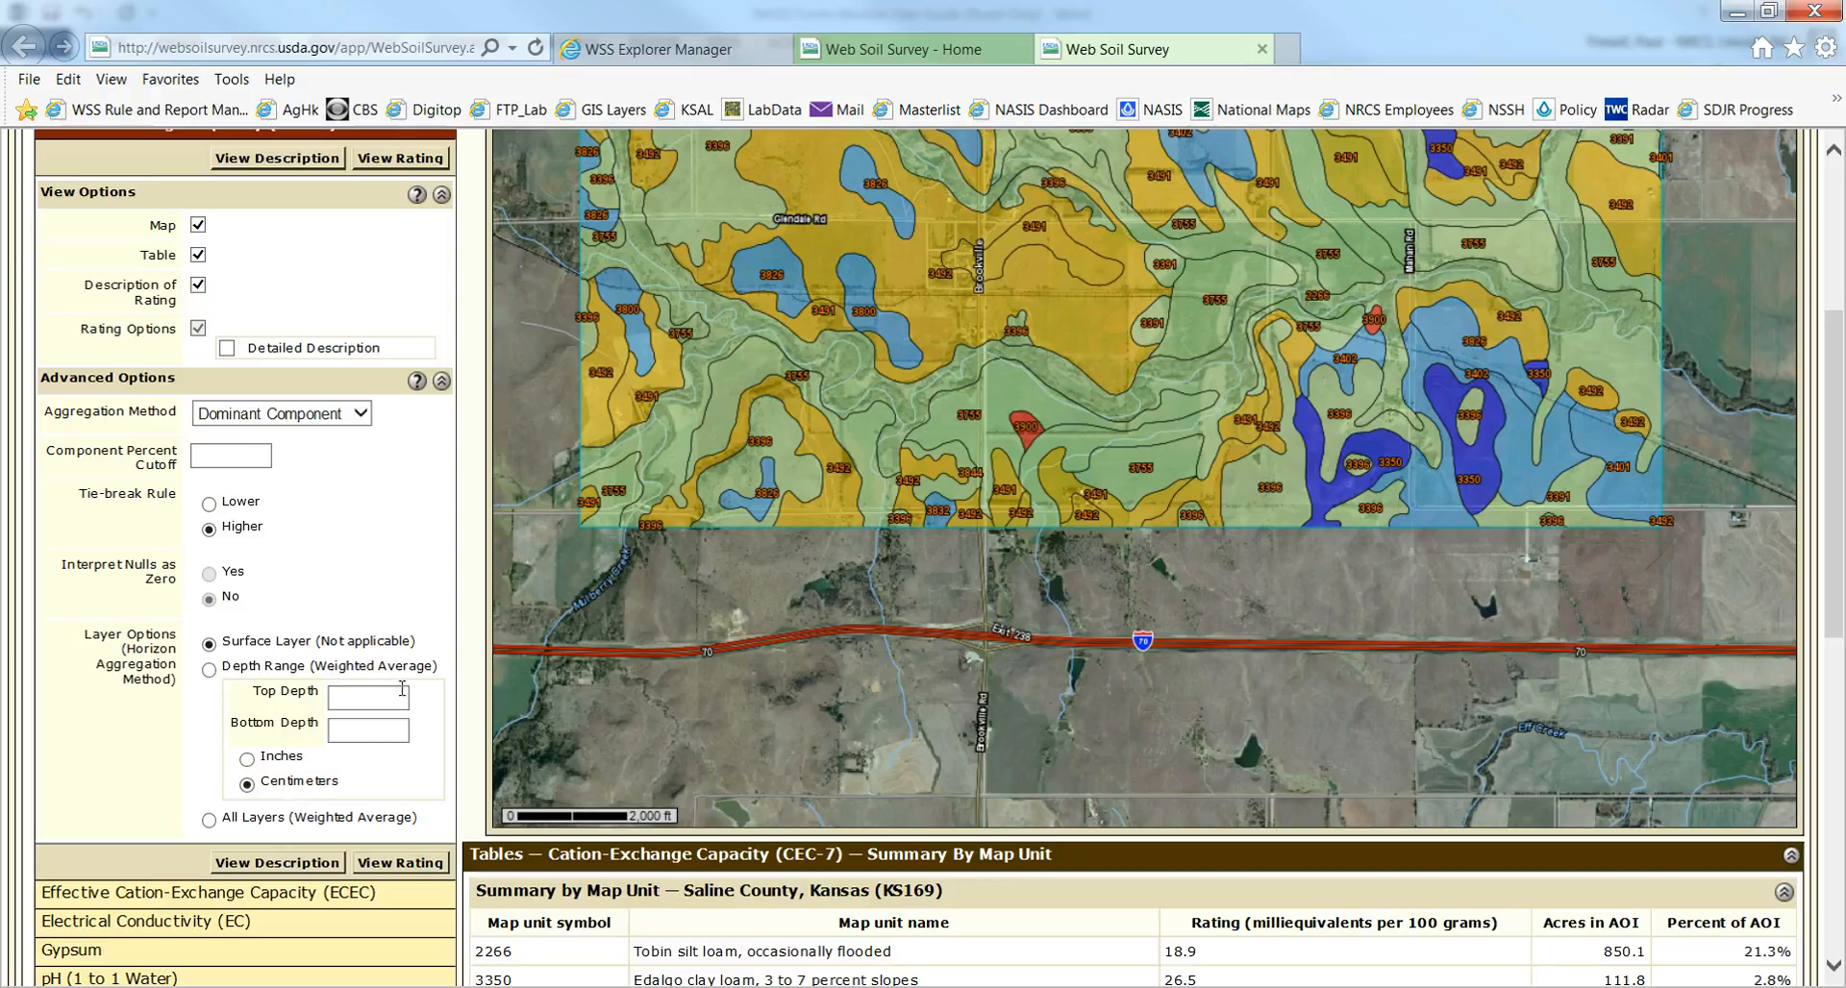
scroll(392, 646, up, 1)
scroll(392, 646, down, 4)
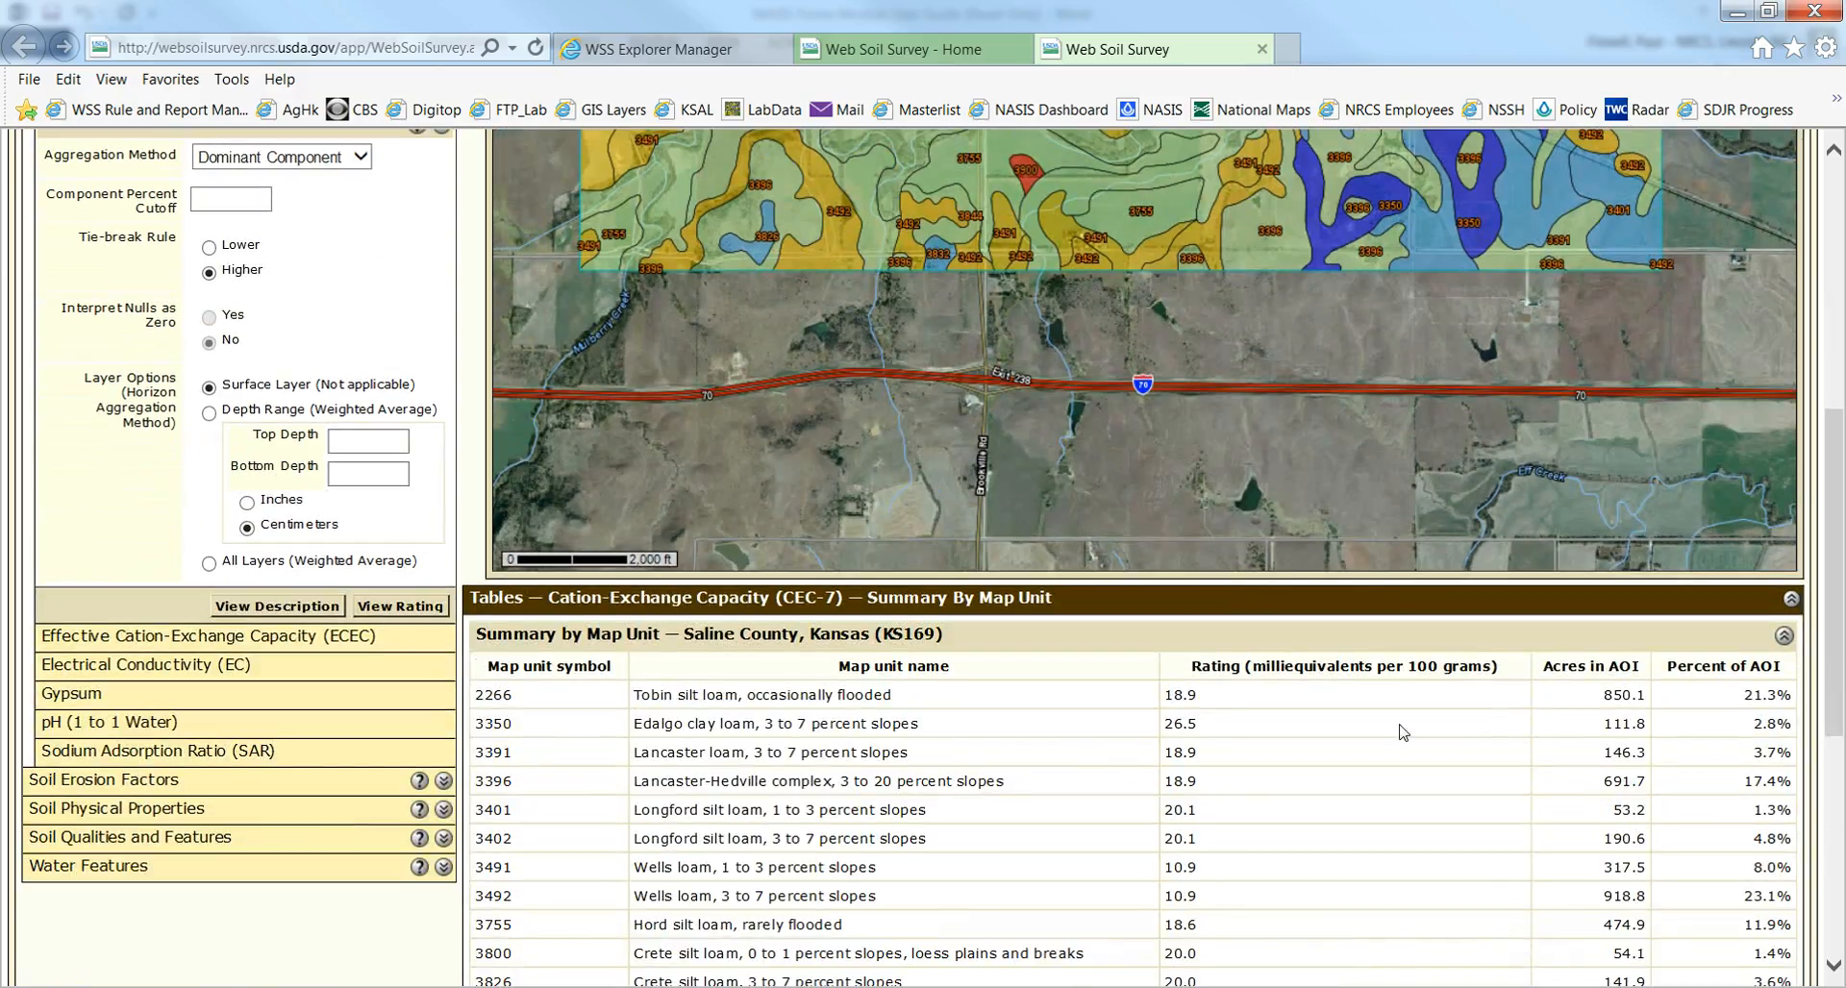
scroll(940, 677, up, 7)
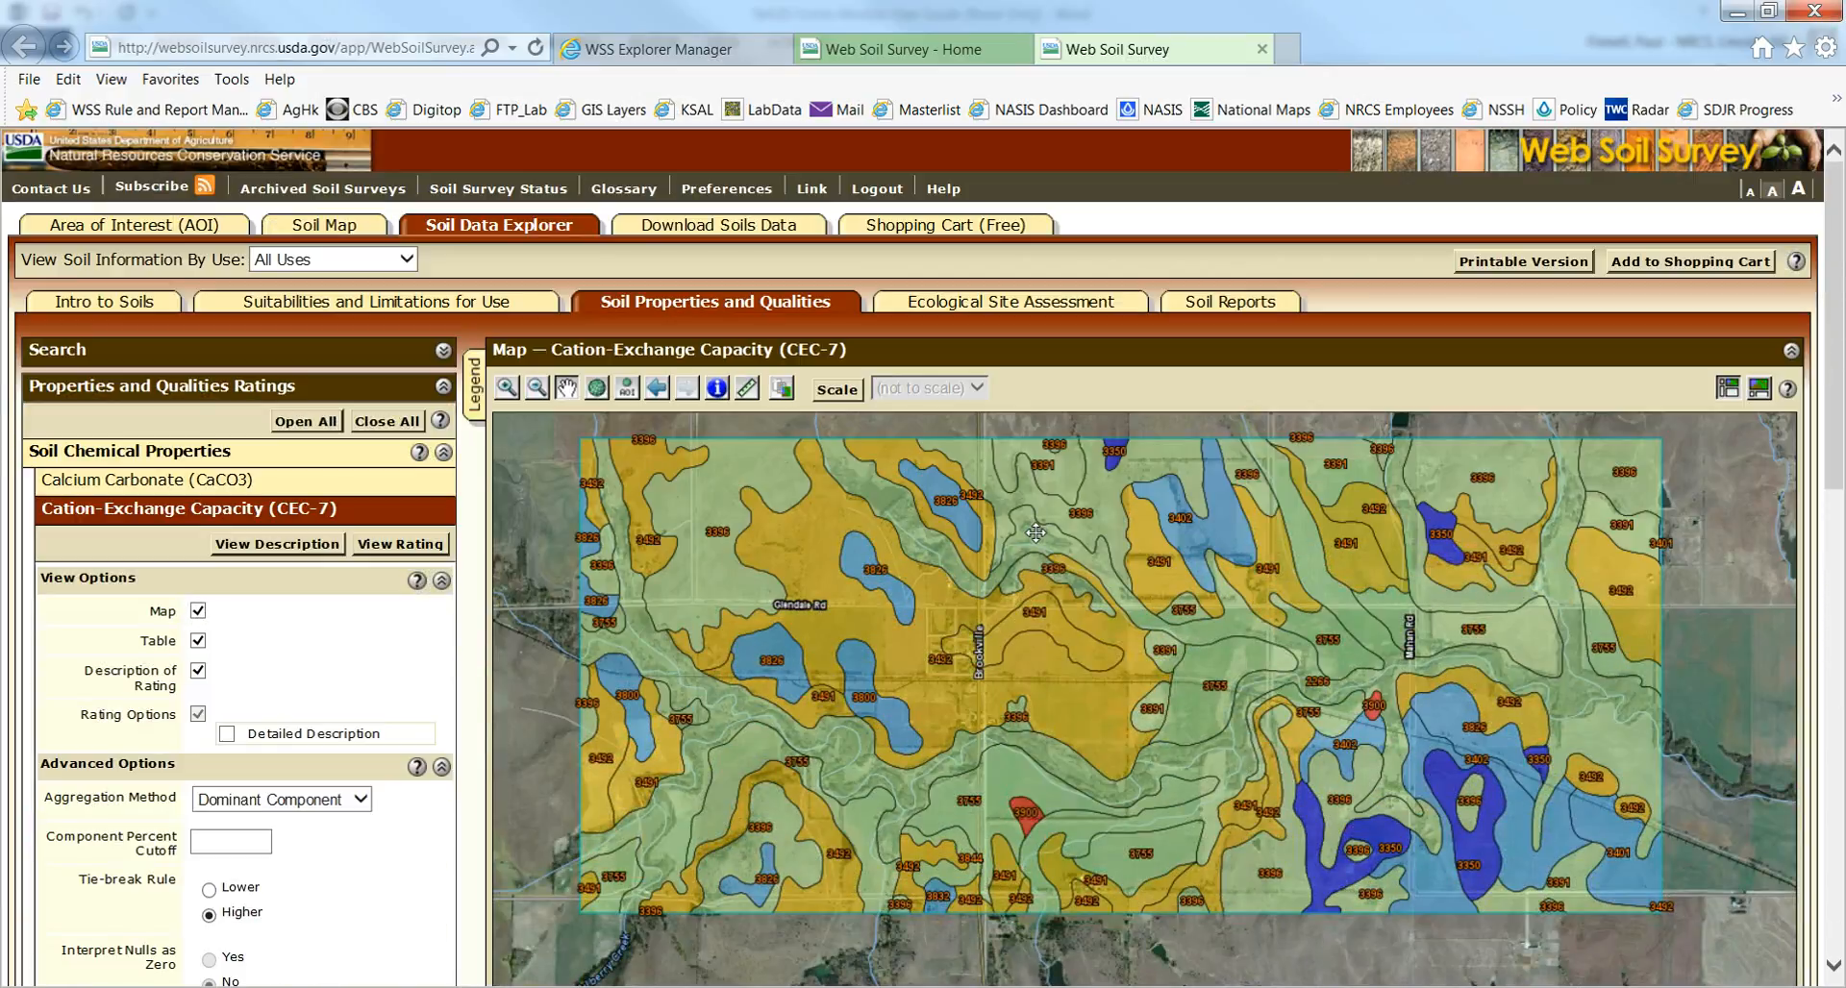
click(301, 304)
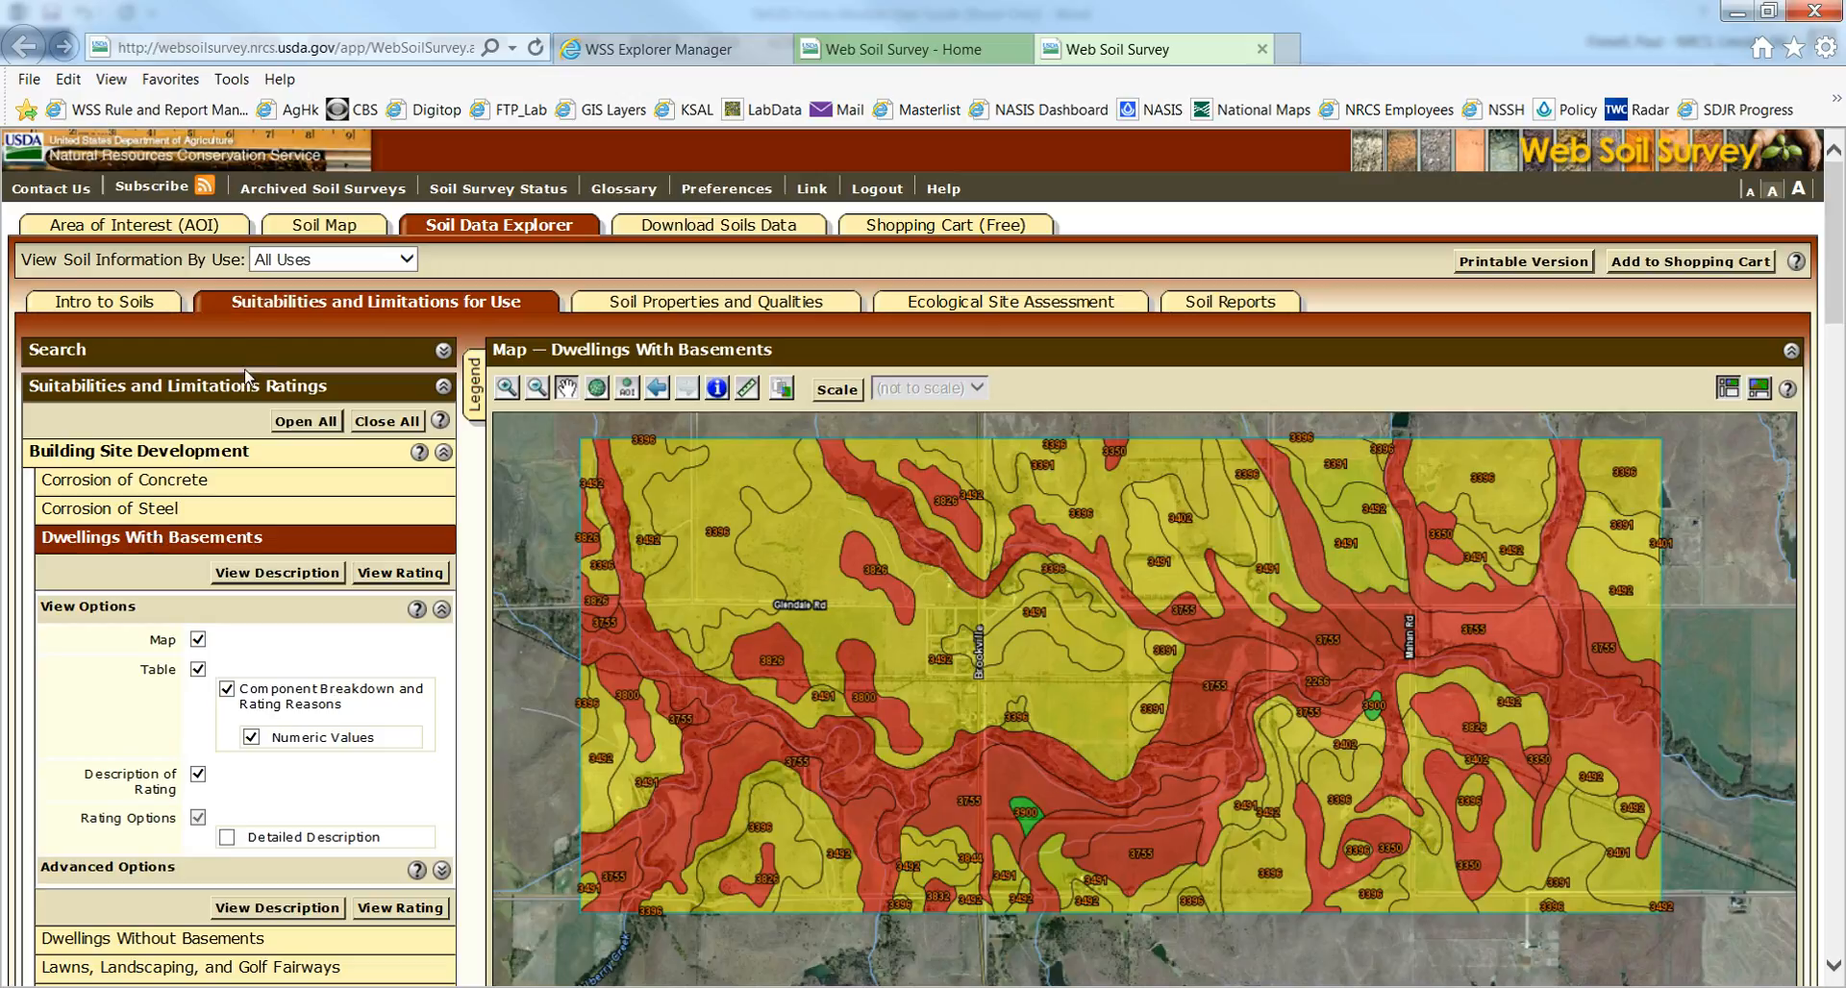
In the Rule and Report Manager, list the NSSC Pangaea rules under Building Site Development and view the rule types available for creation.
click(625, 50)
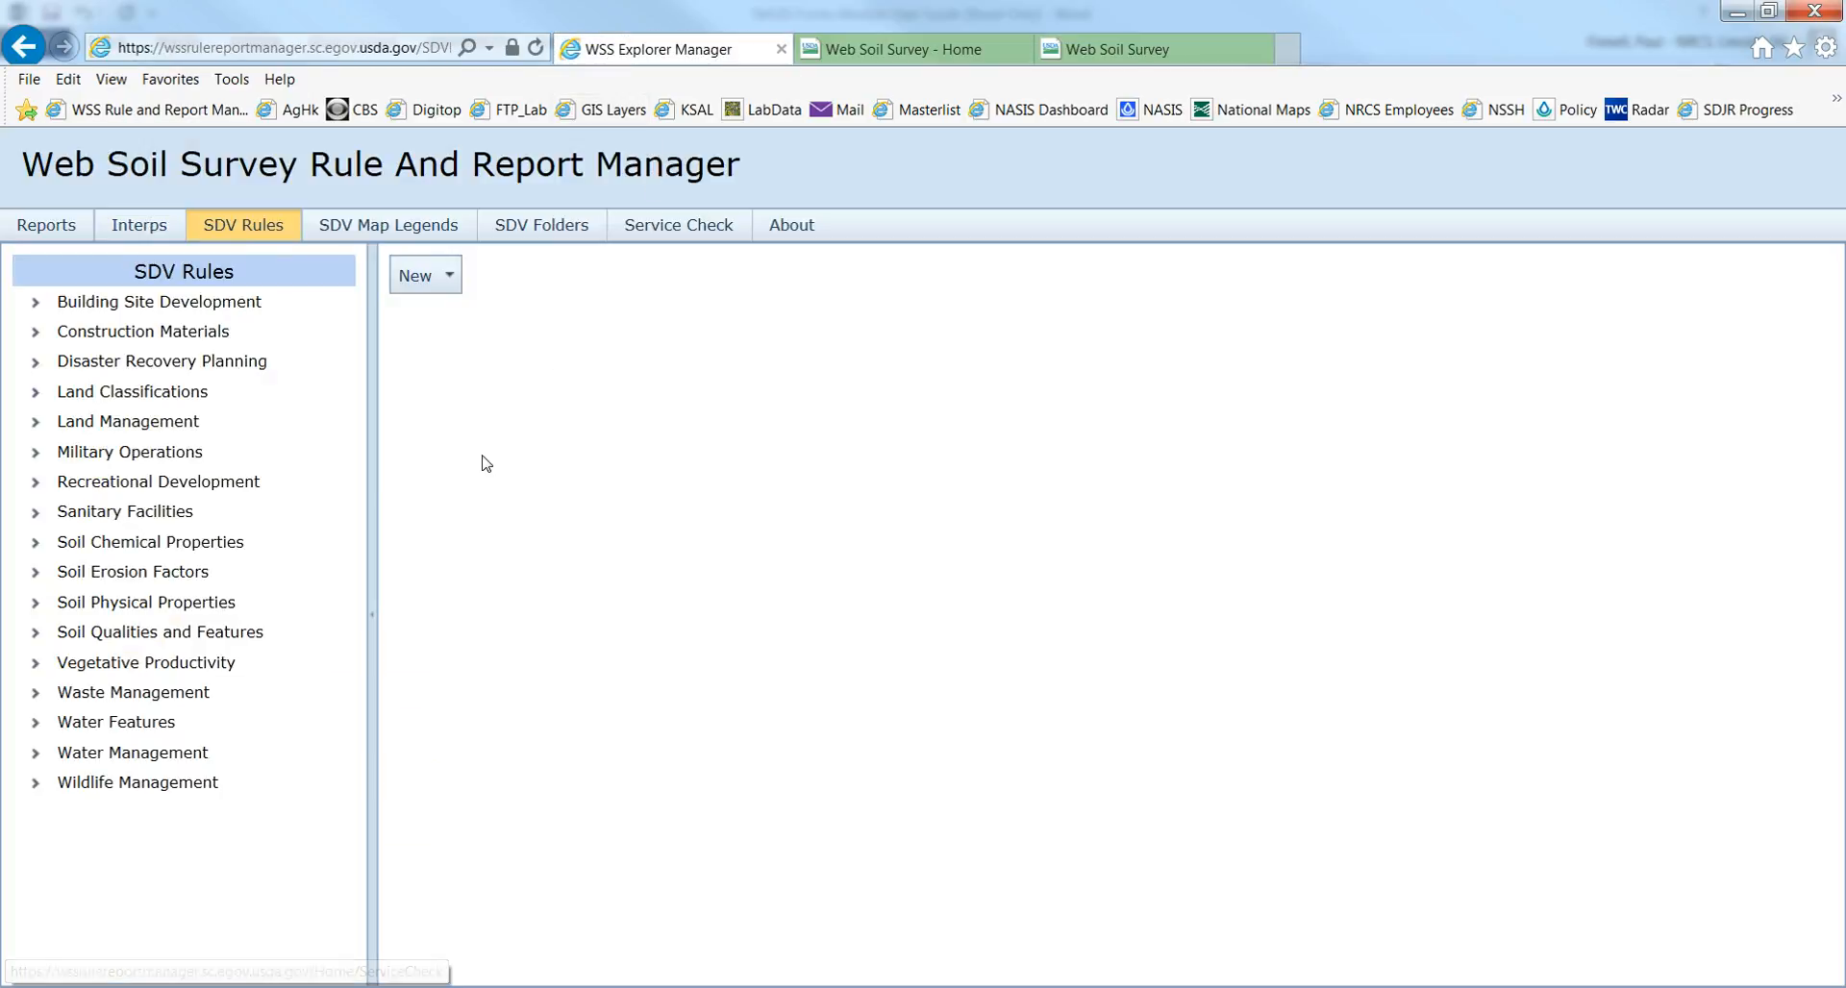
click(36, 306)
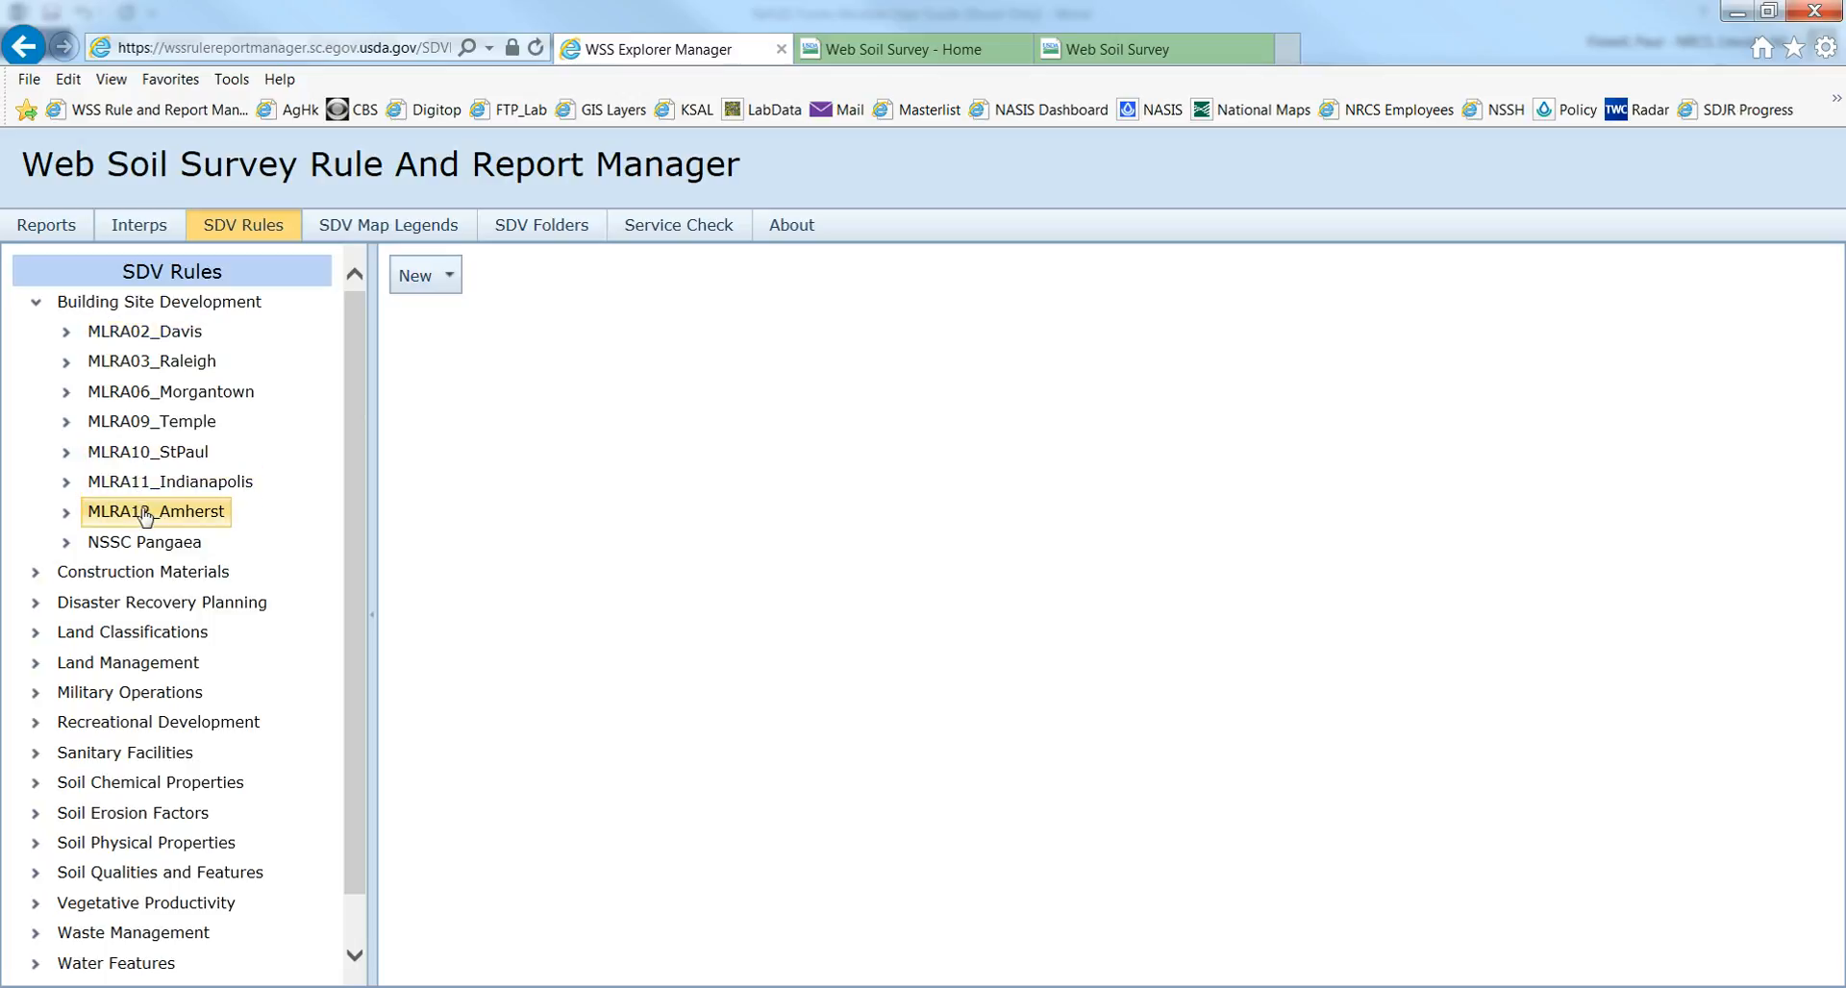
click(66, 544)
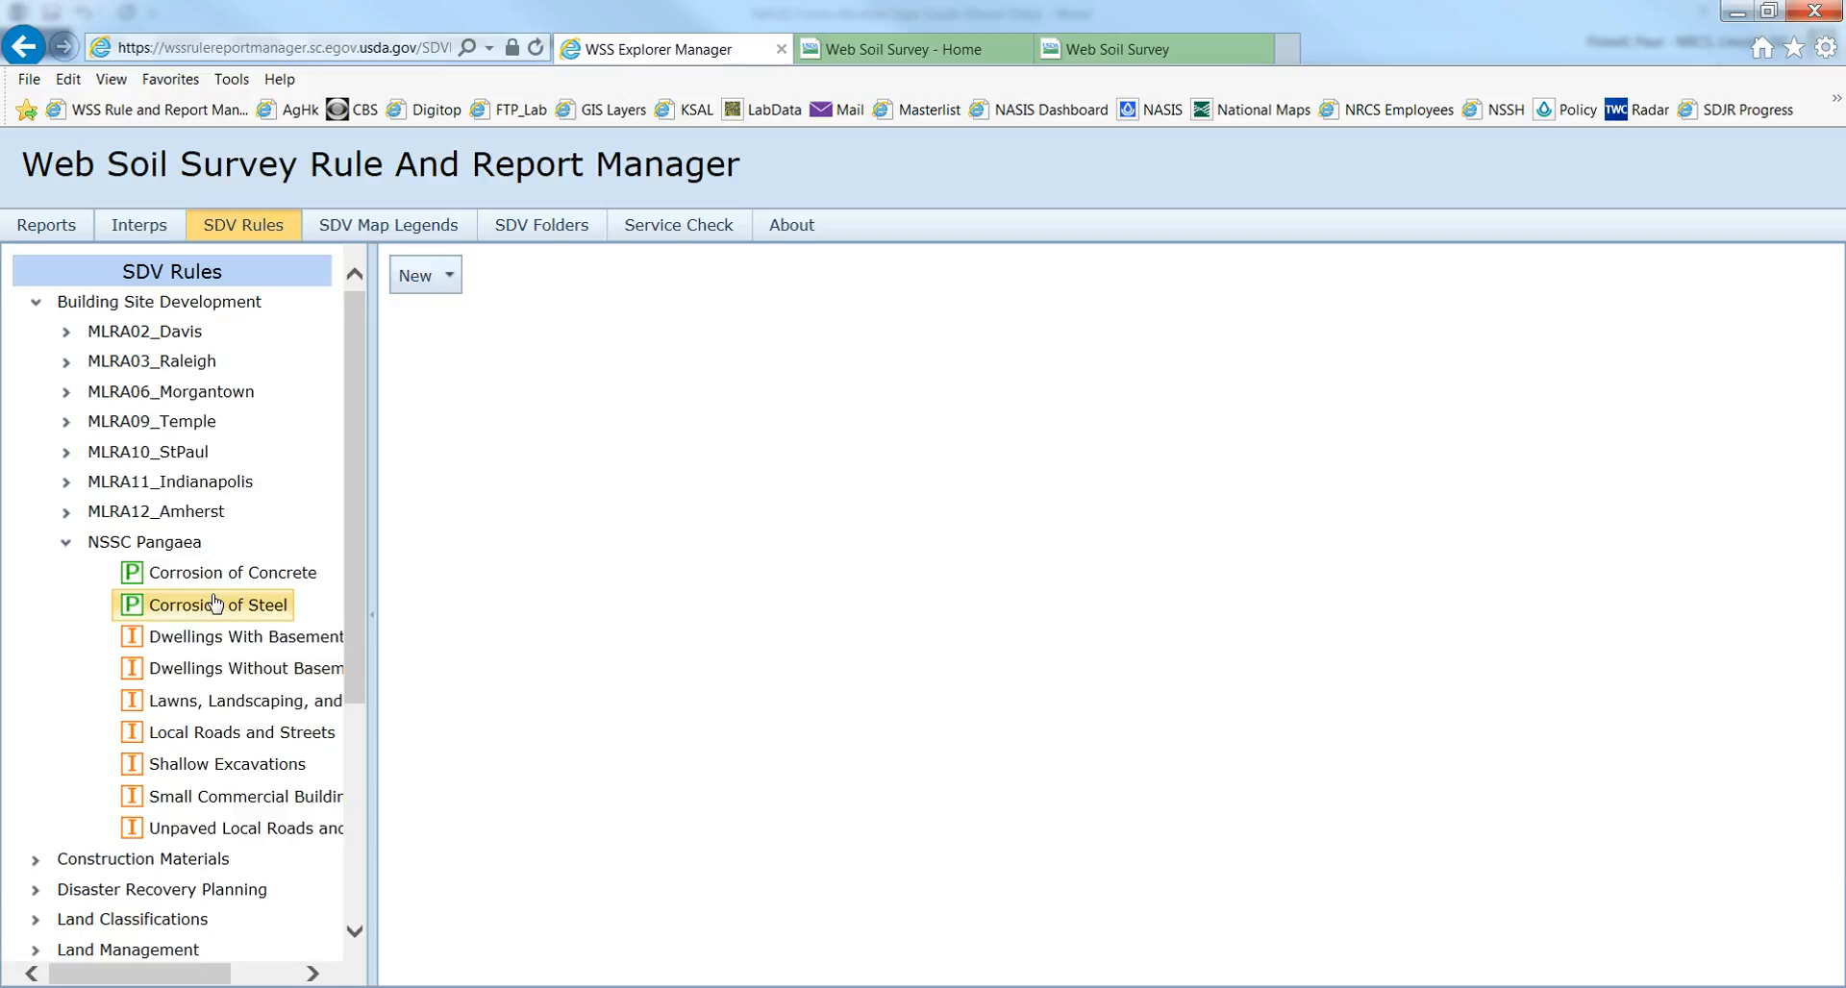
click(438, 280)
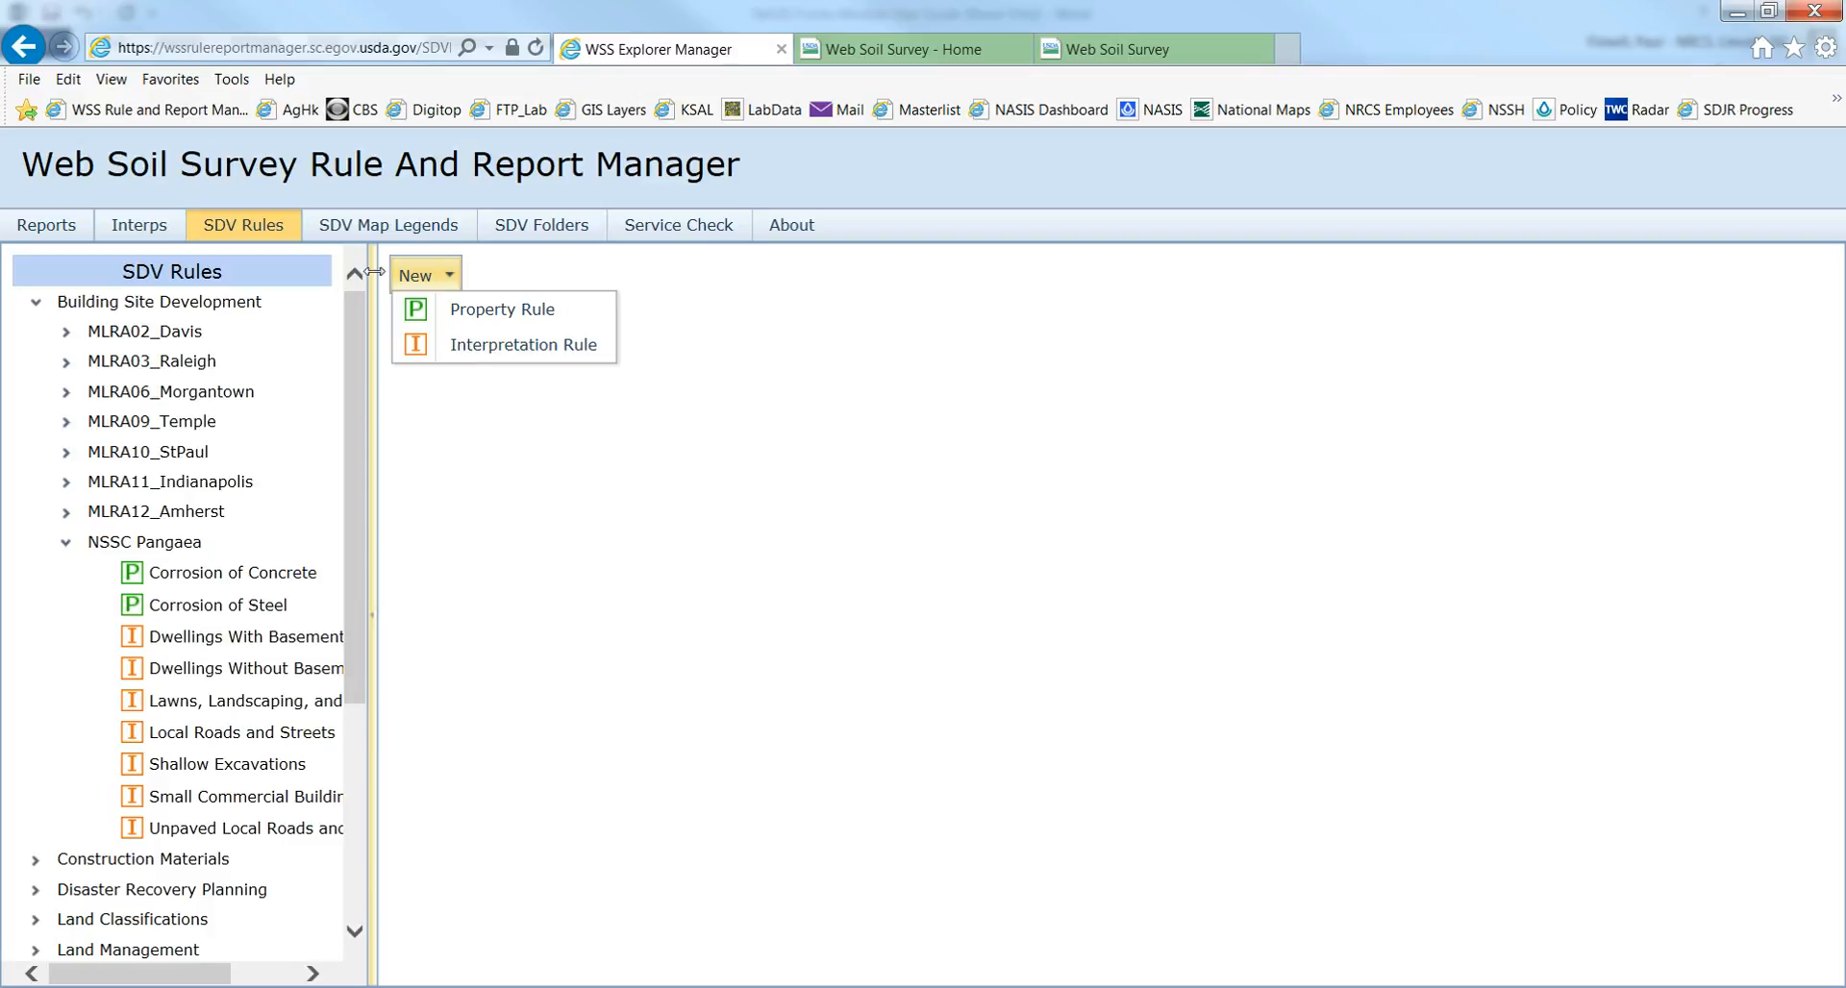
Open the Dwellings With Basements rule and review its general details, processing options, folder and land uses, map legend, and edit notes.
click(231, 642)
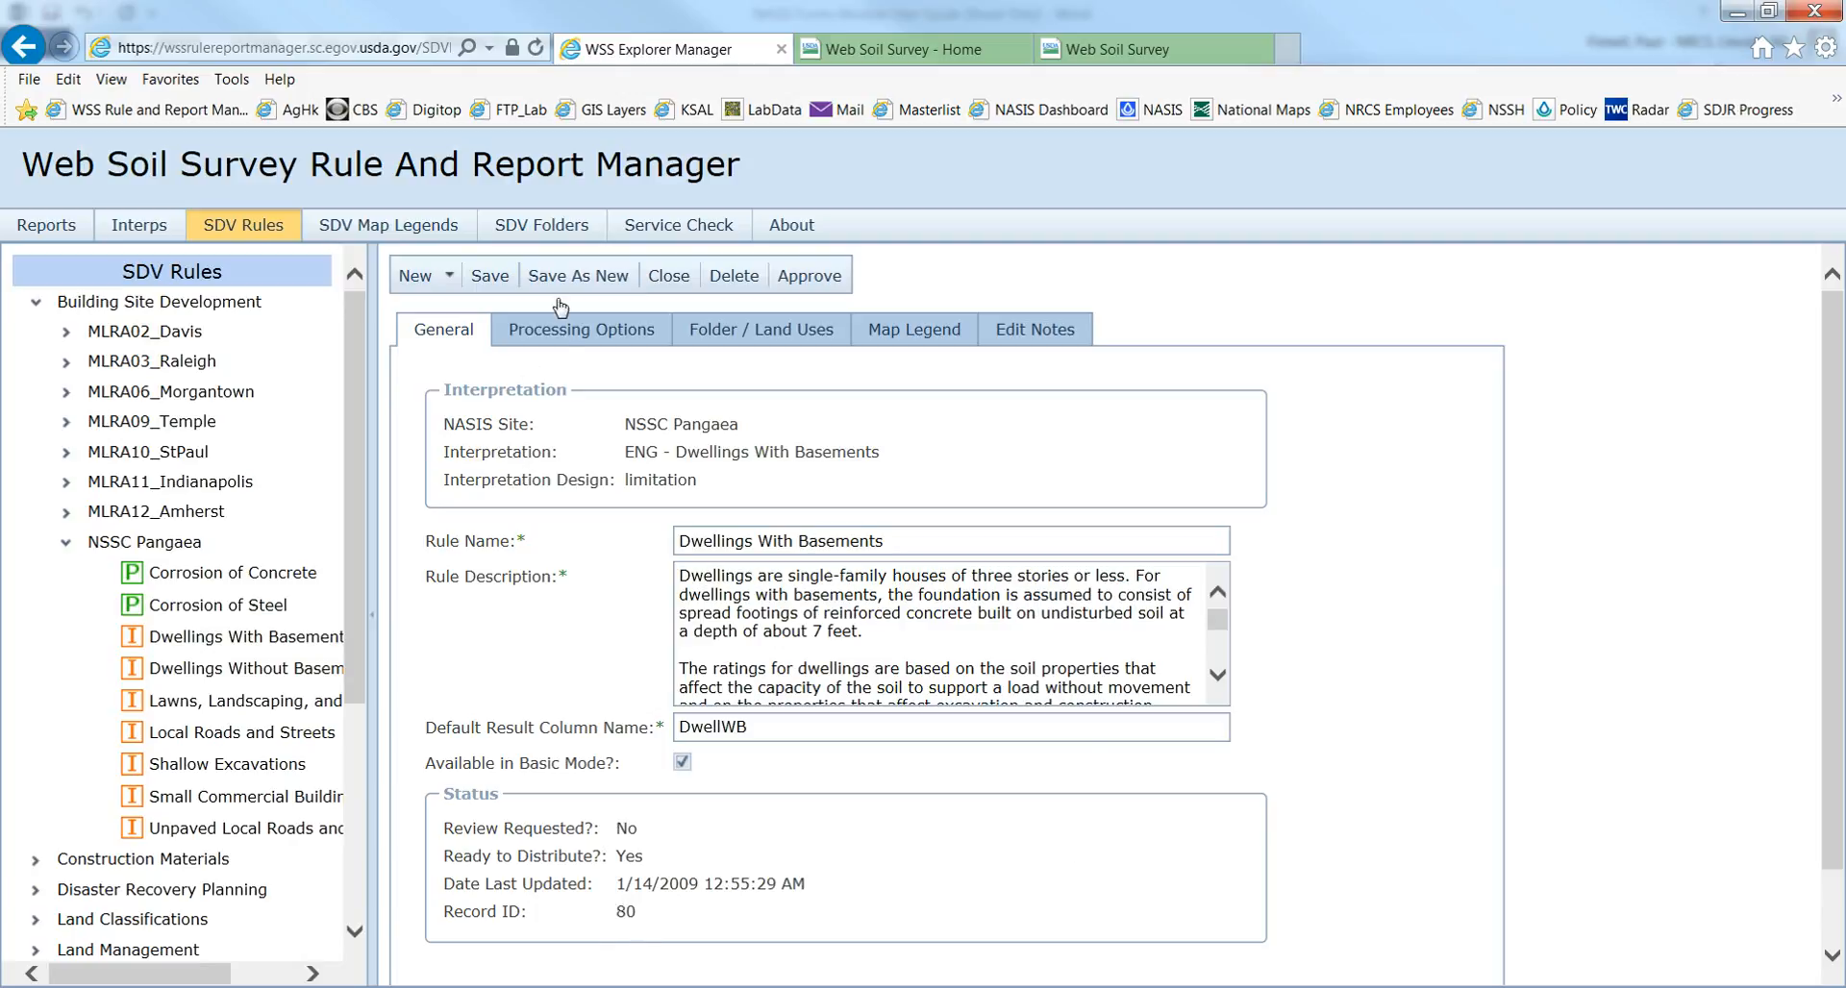
click(568, 333)
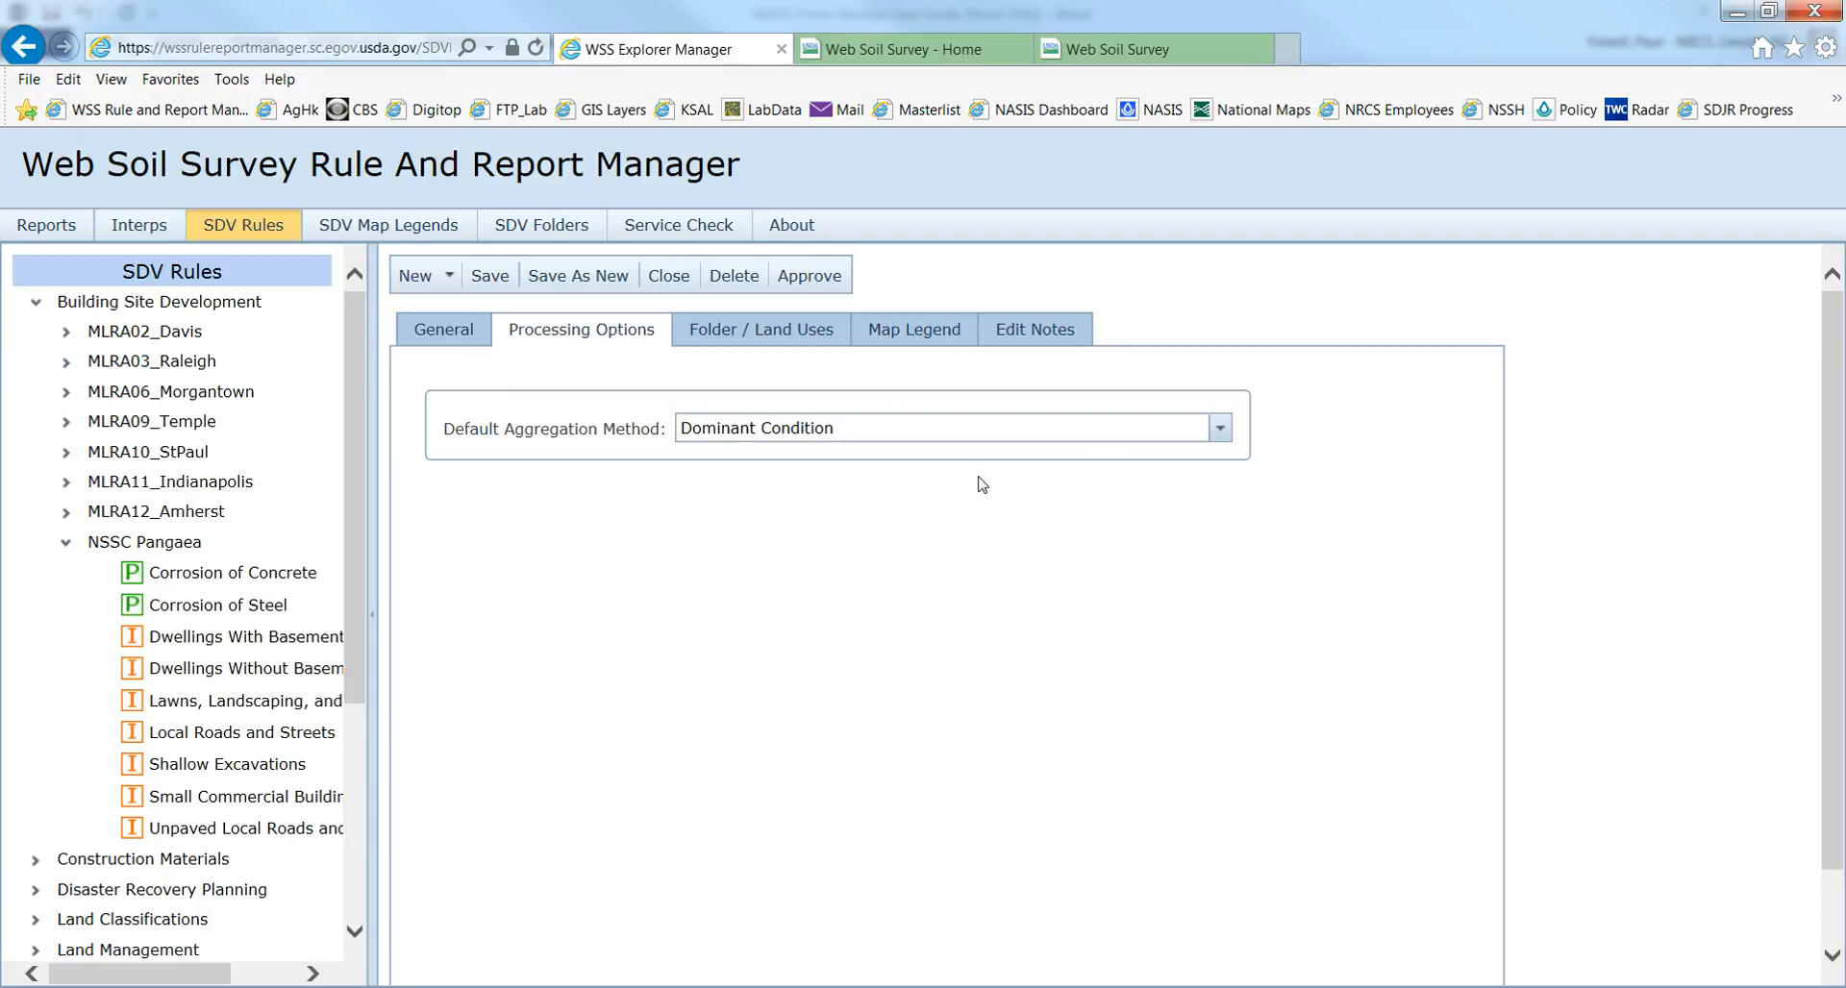
click(1220, 432)
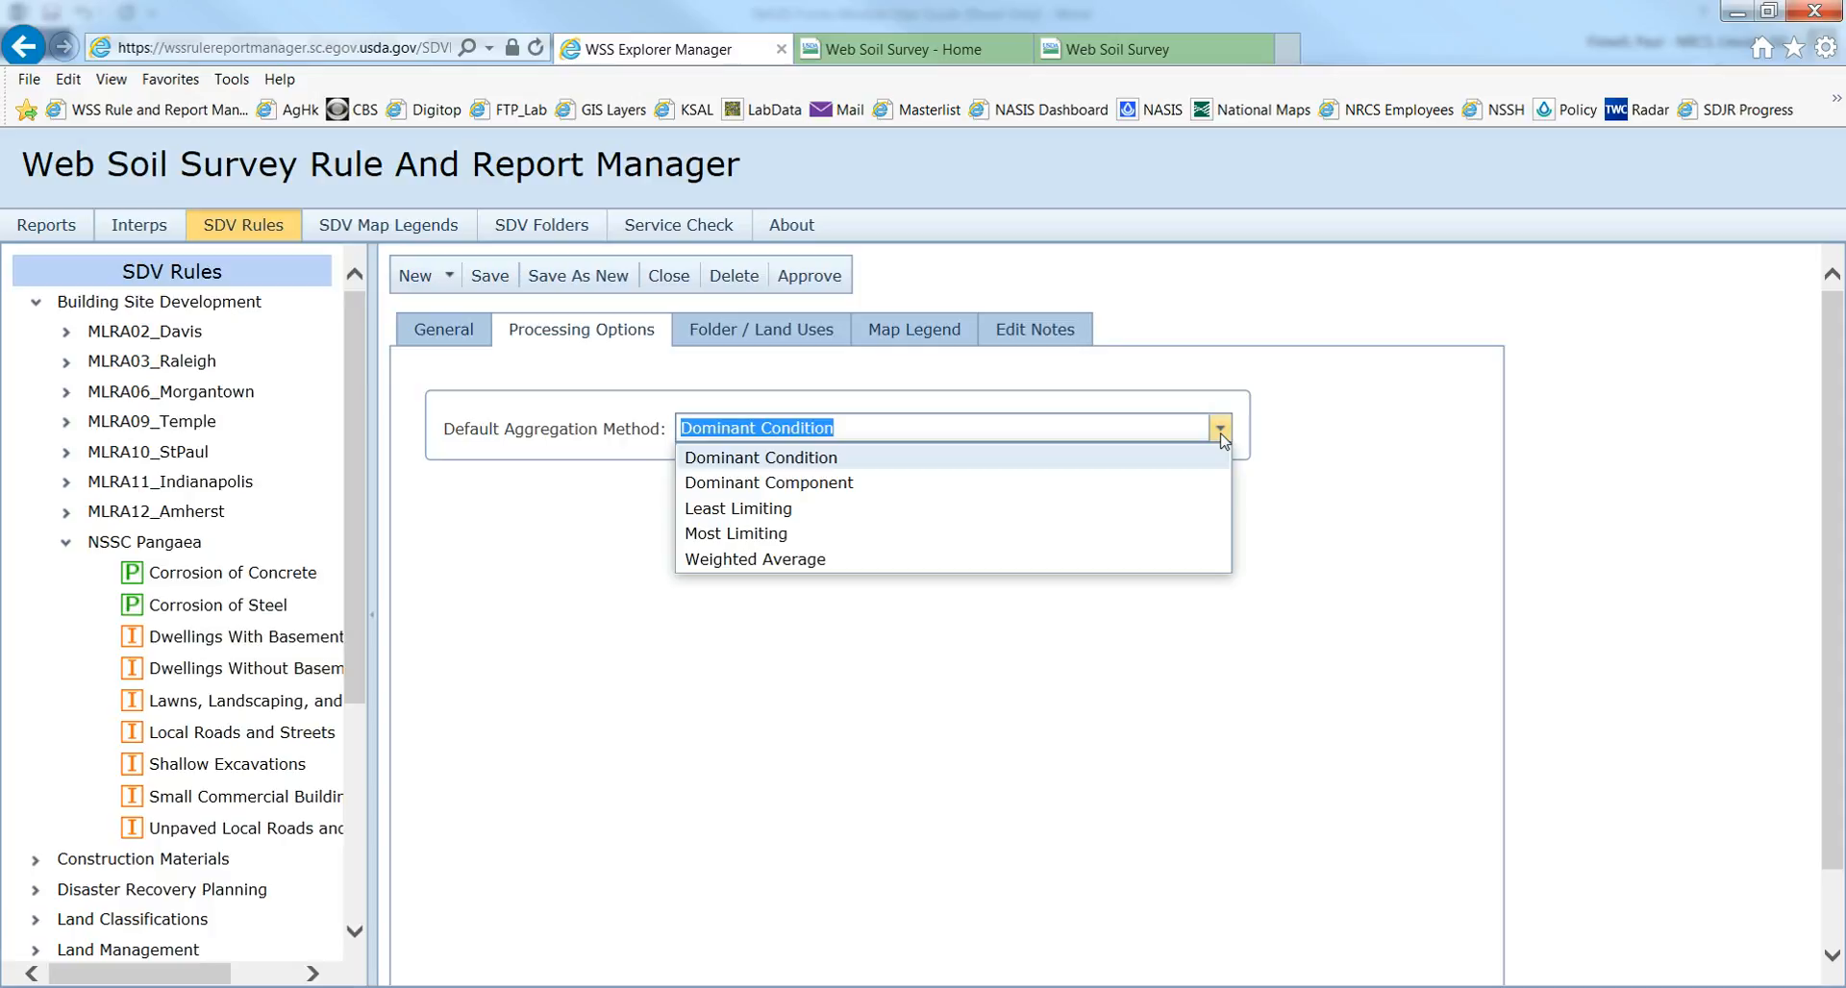
click(728, 344)
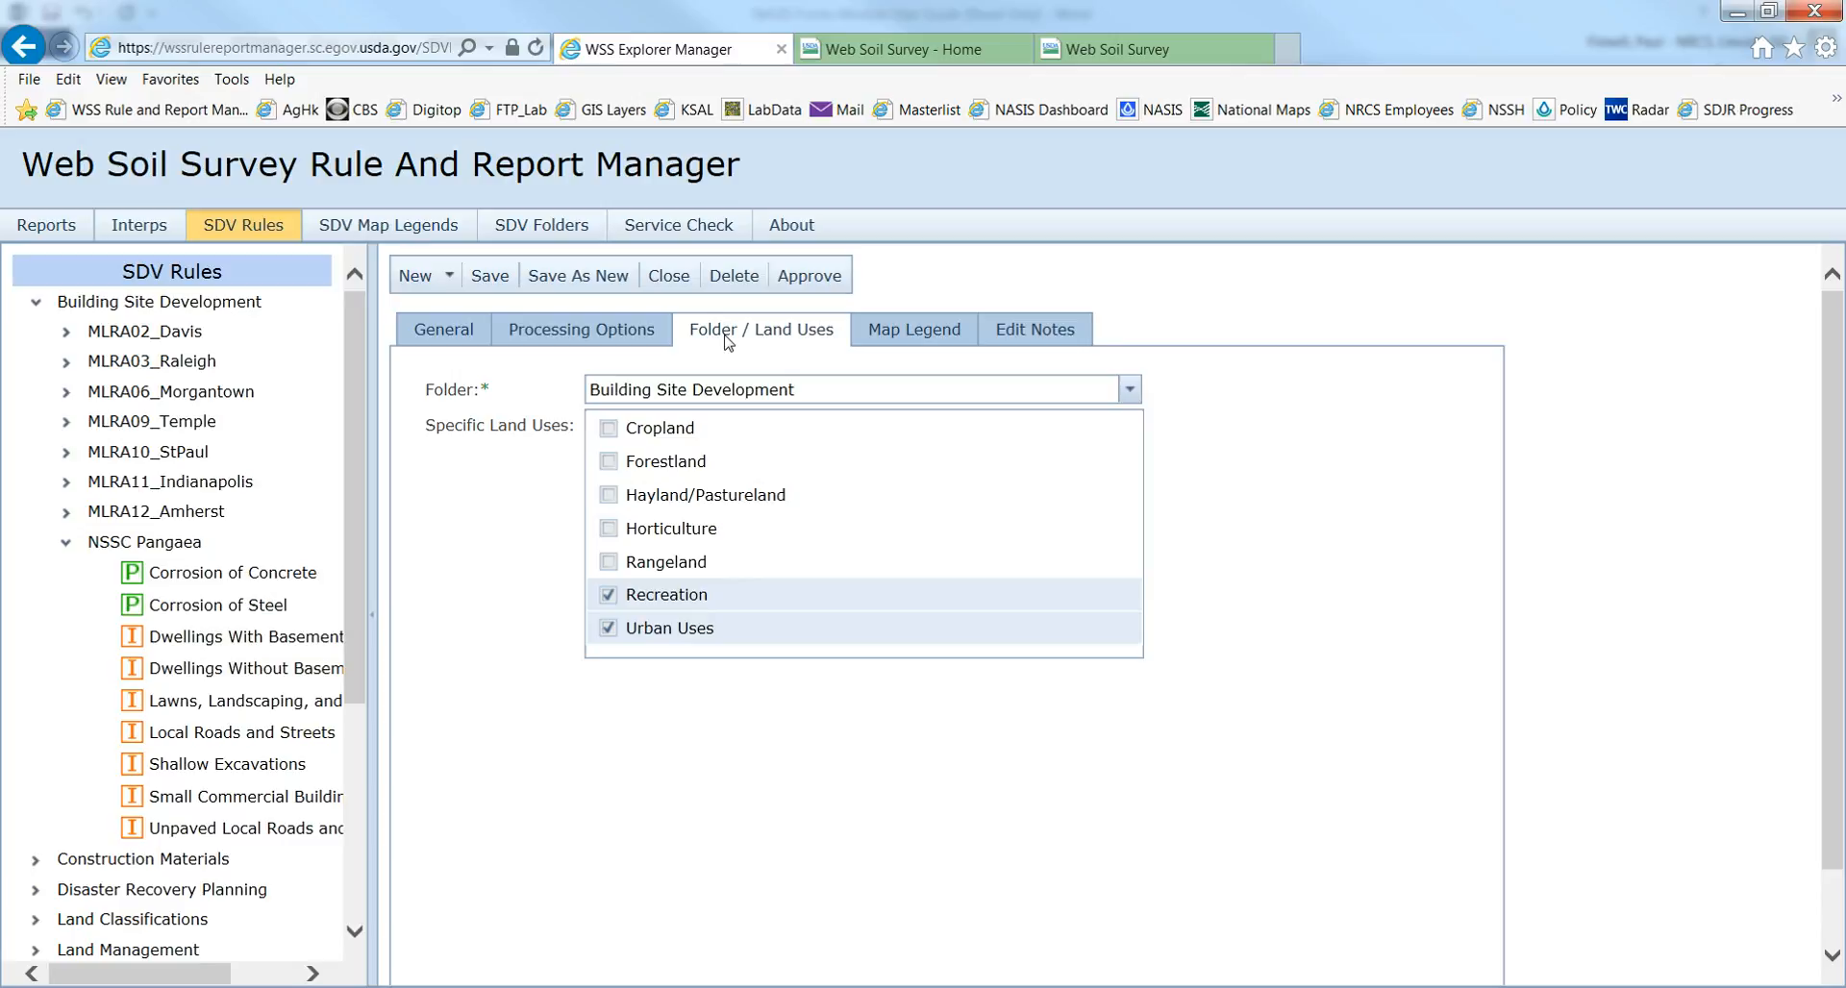
click(923, 334)
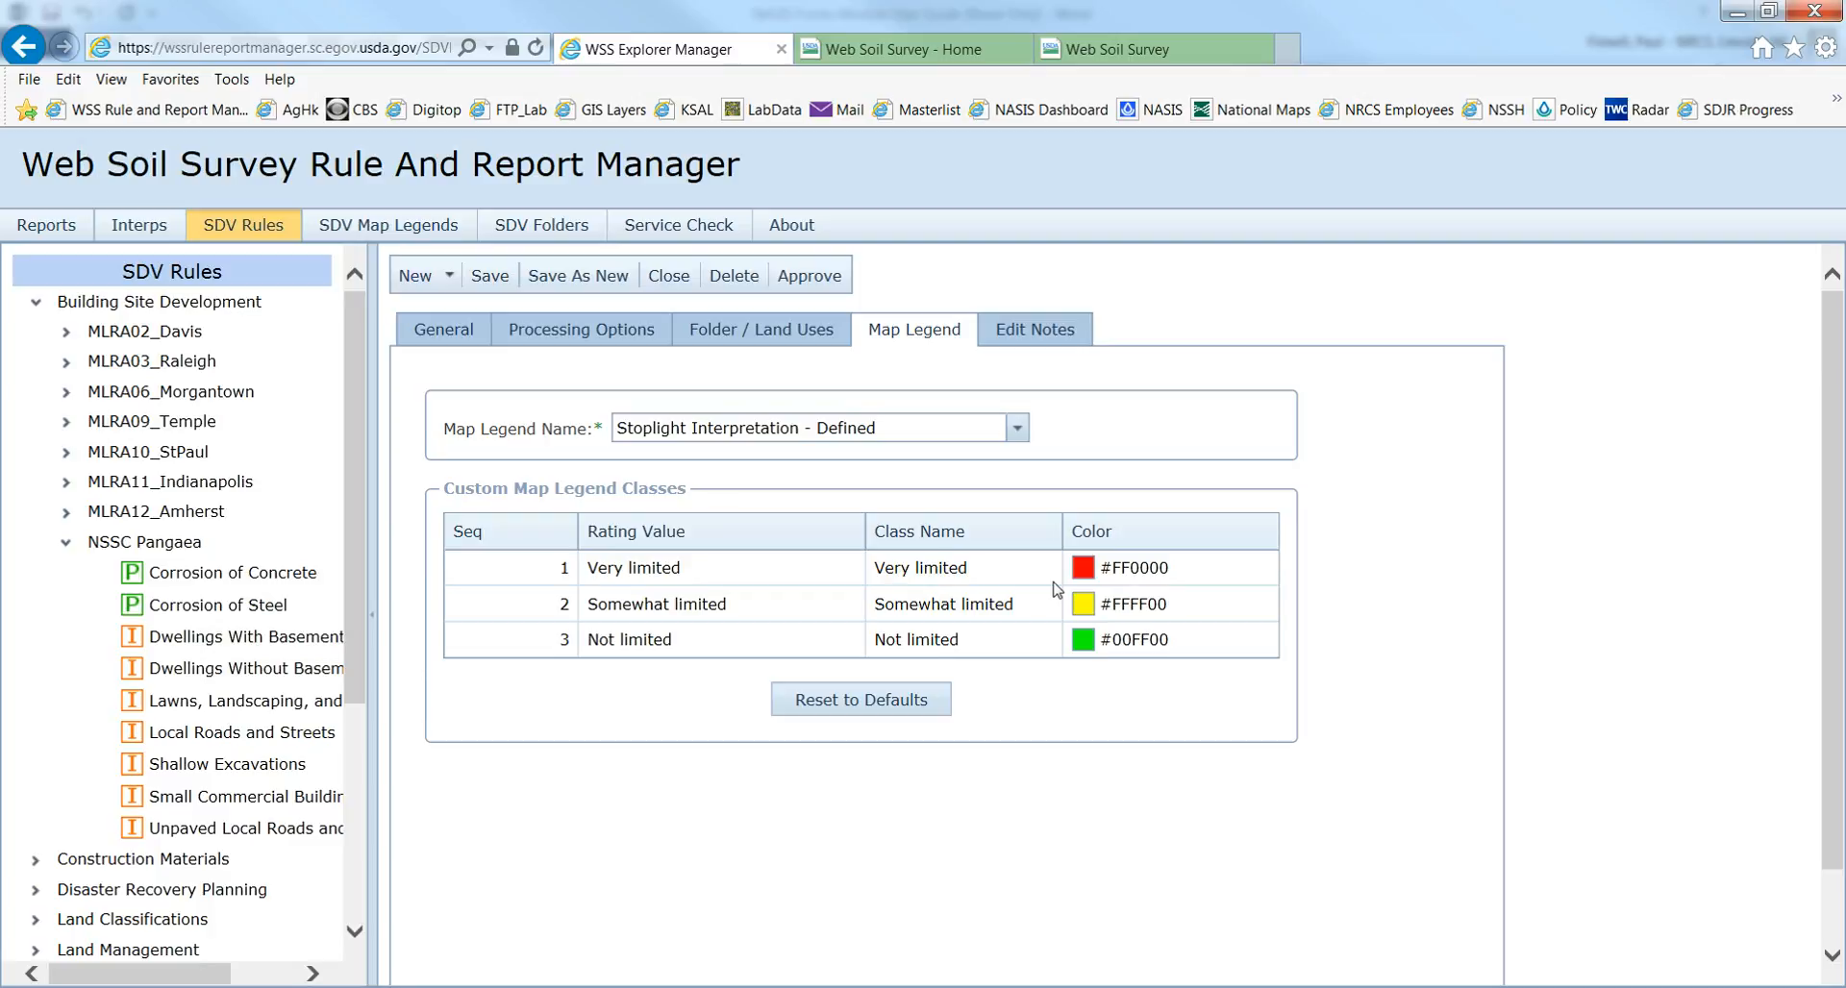
click(1048, 336)
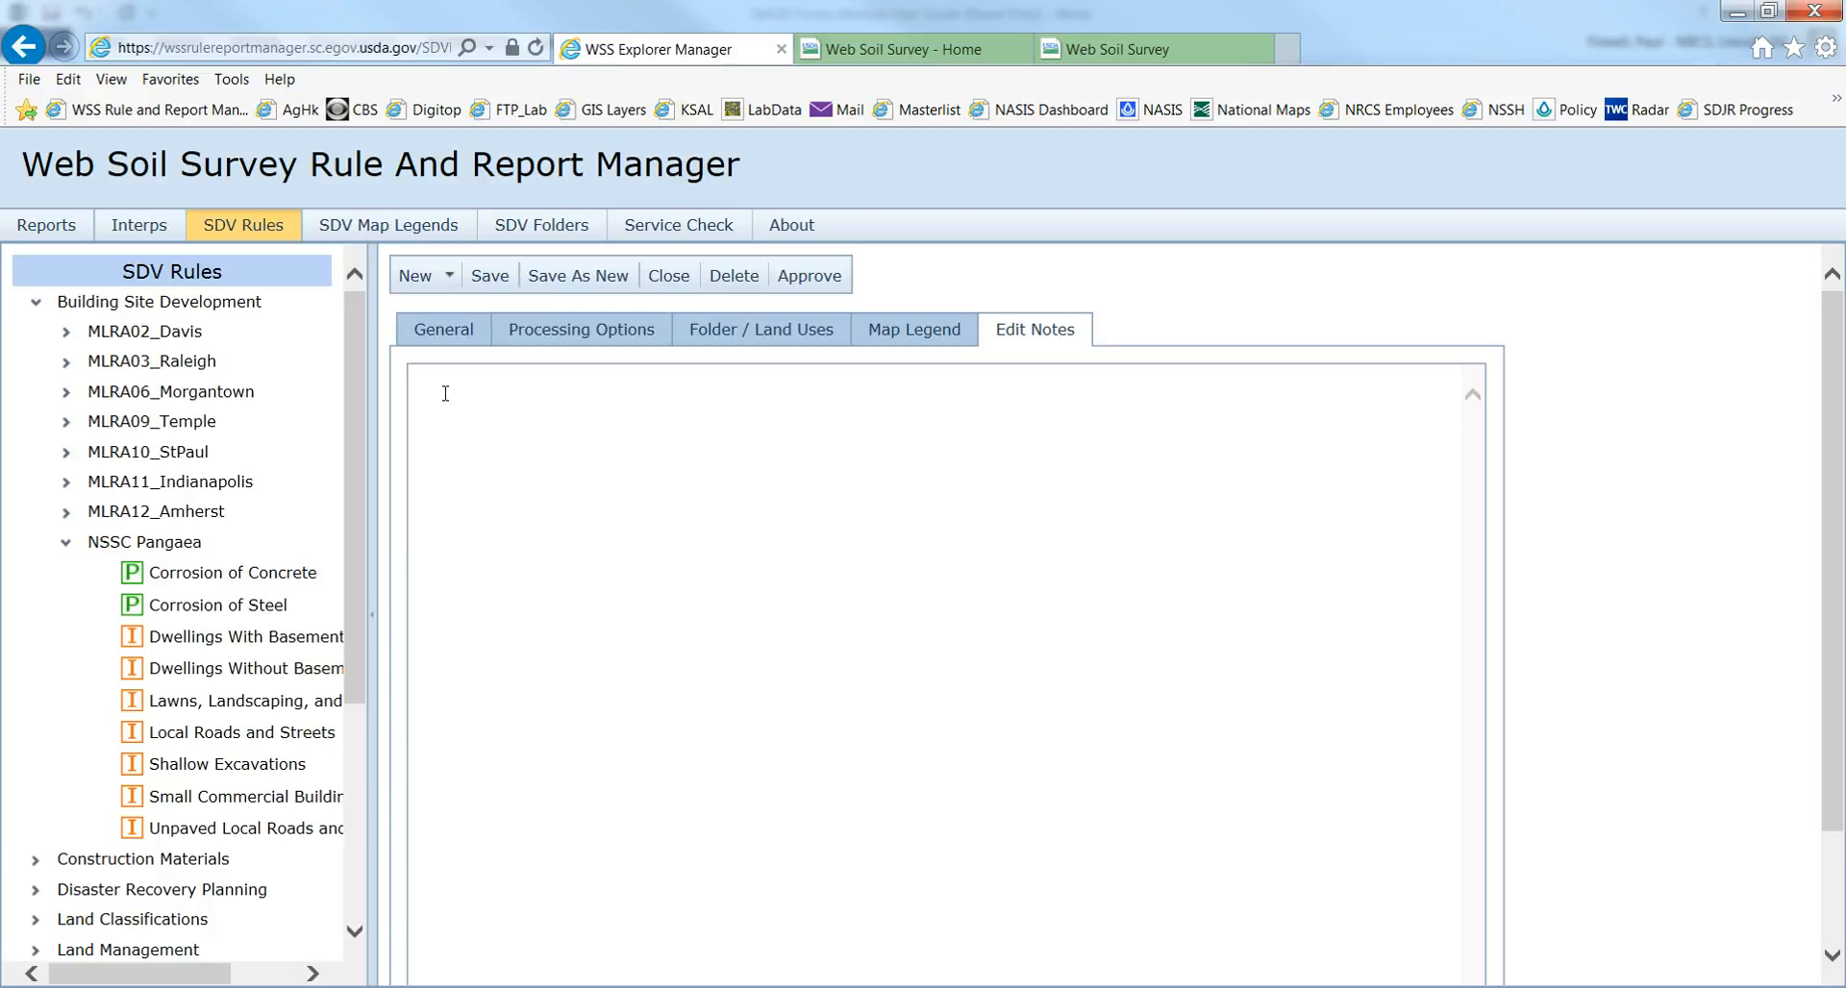
click(429, 337)
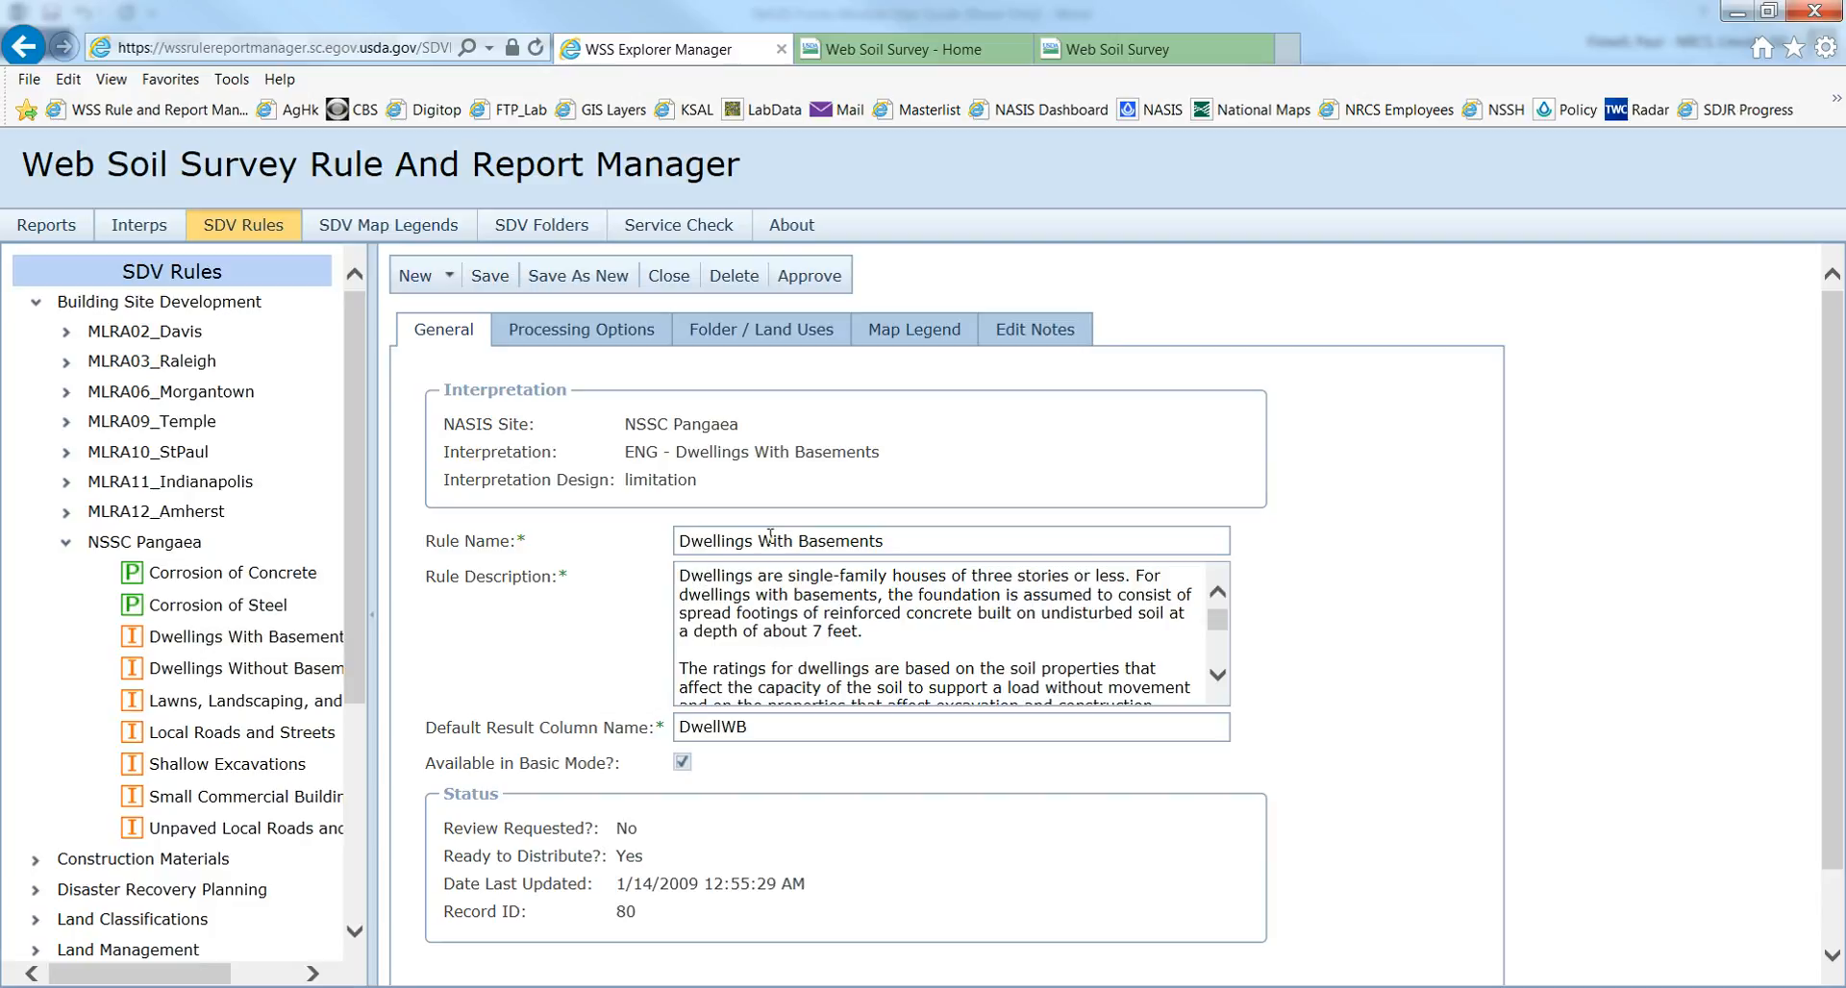
Open the Corrosion of Concrete rule and examine its default result column name, constraint column choices and SQL WHERE clause.
click(225, 581)
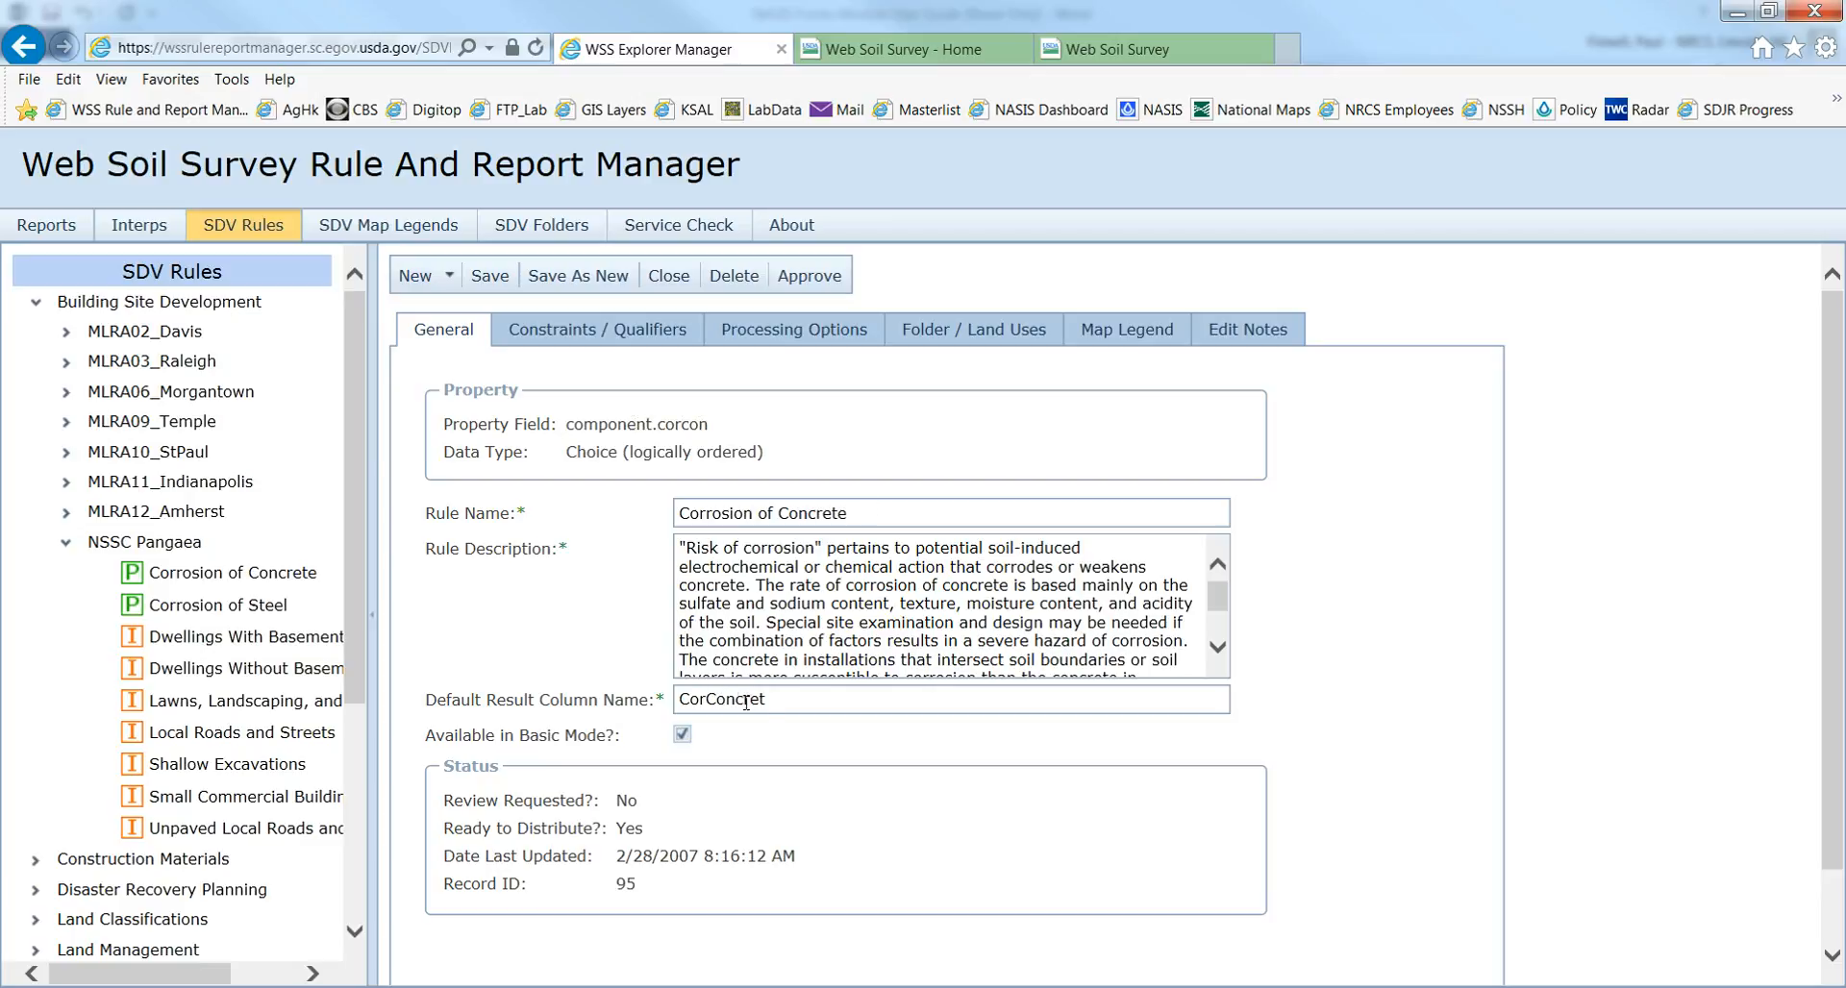
click(786, 703)
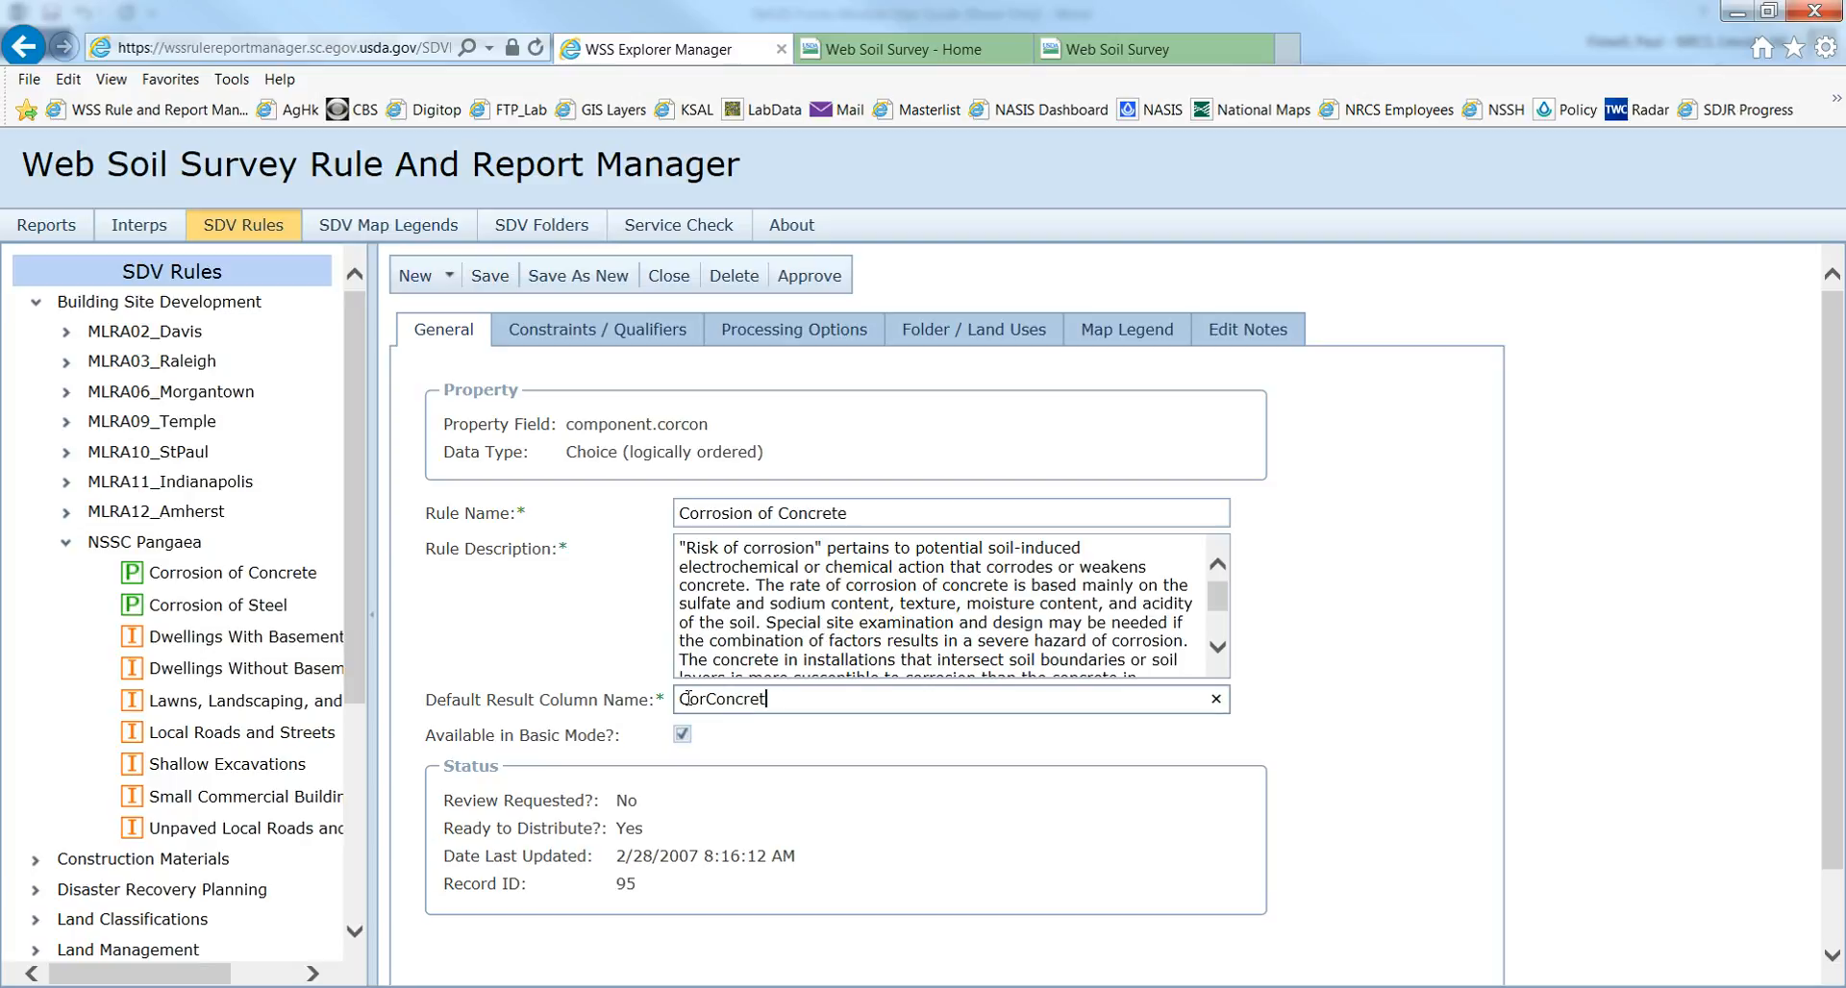
click(567, 335)
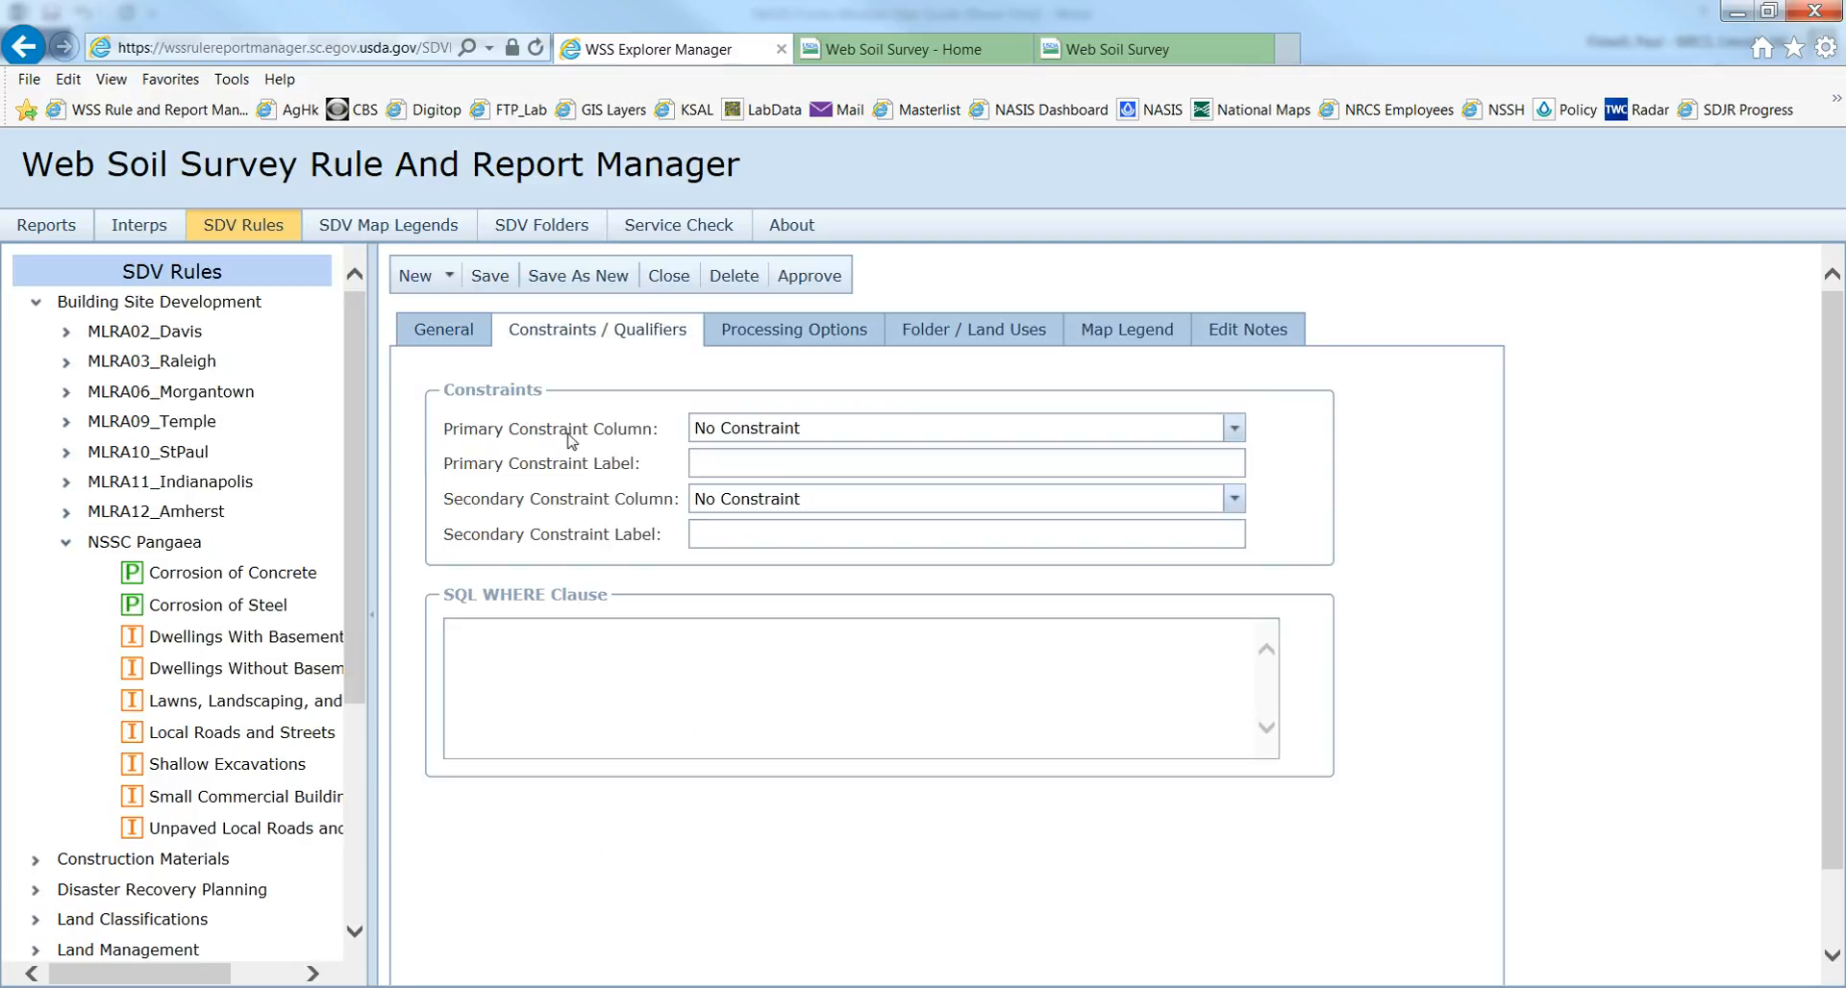
click(1235, 435)
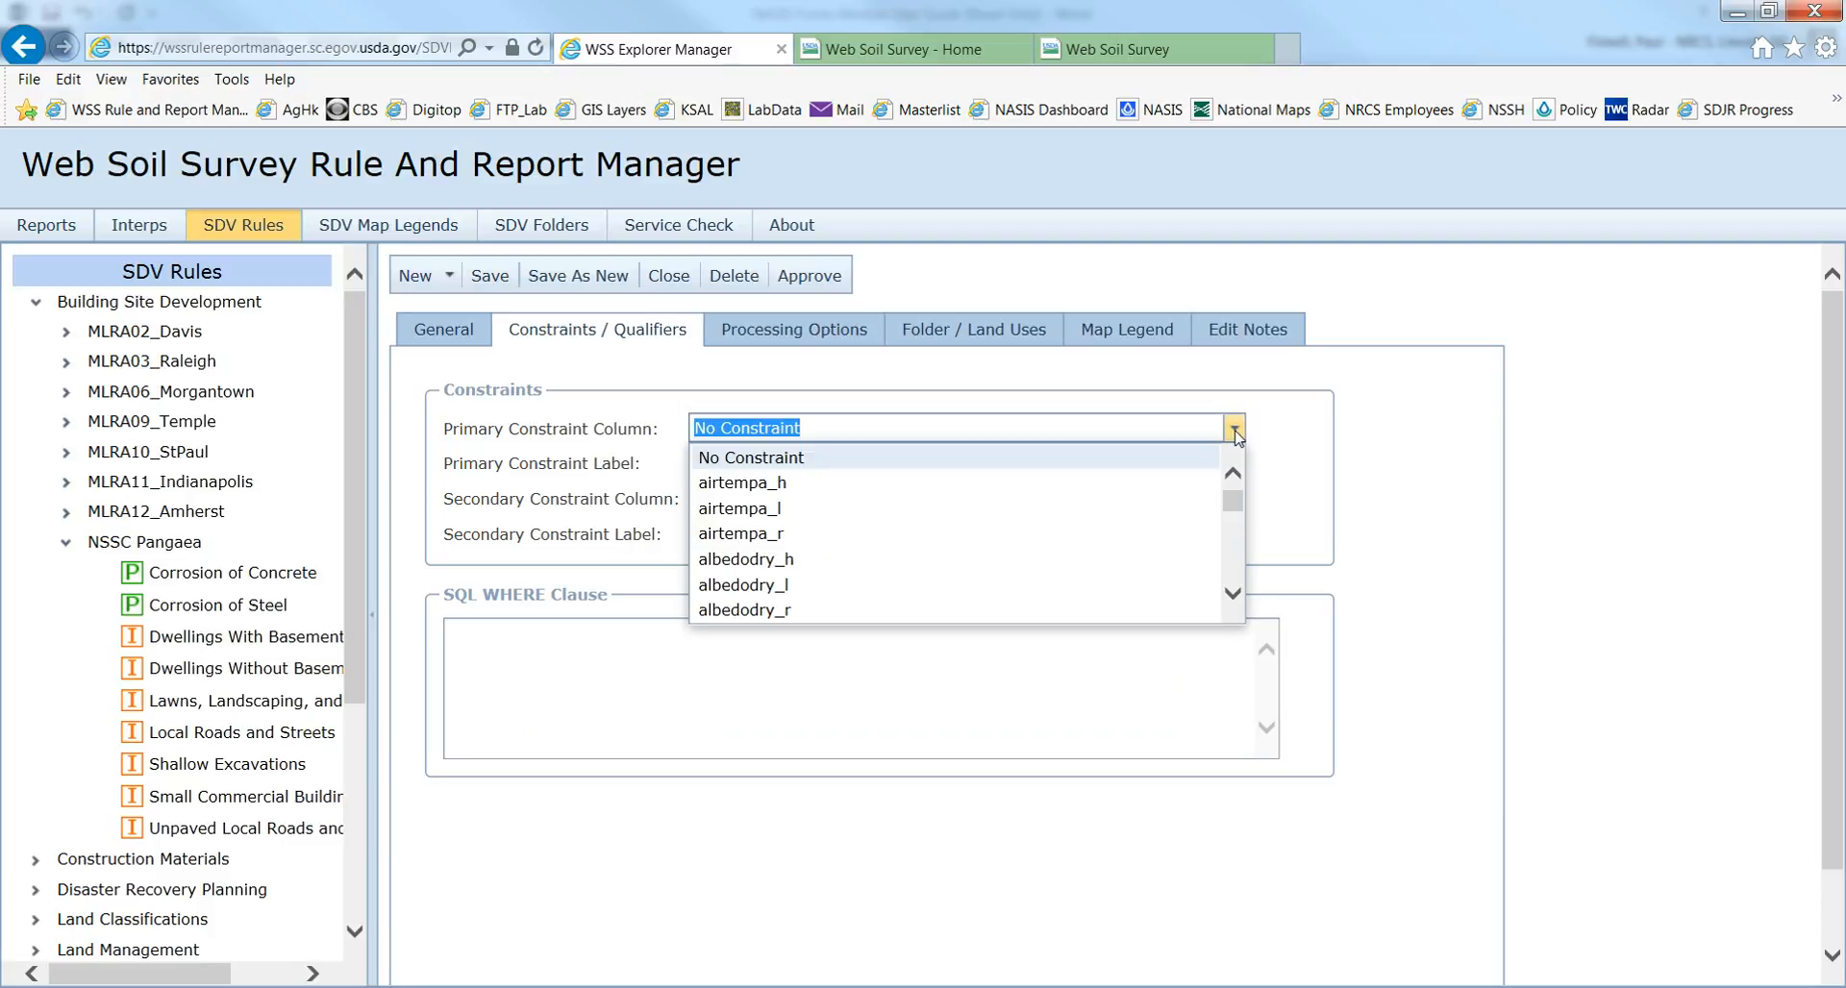
click(1602, 394)
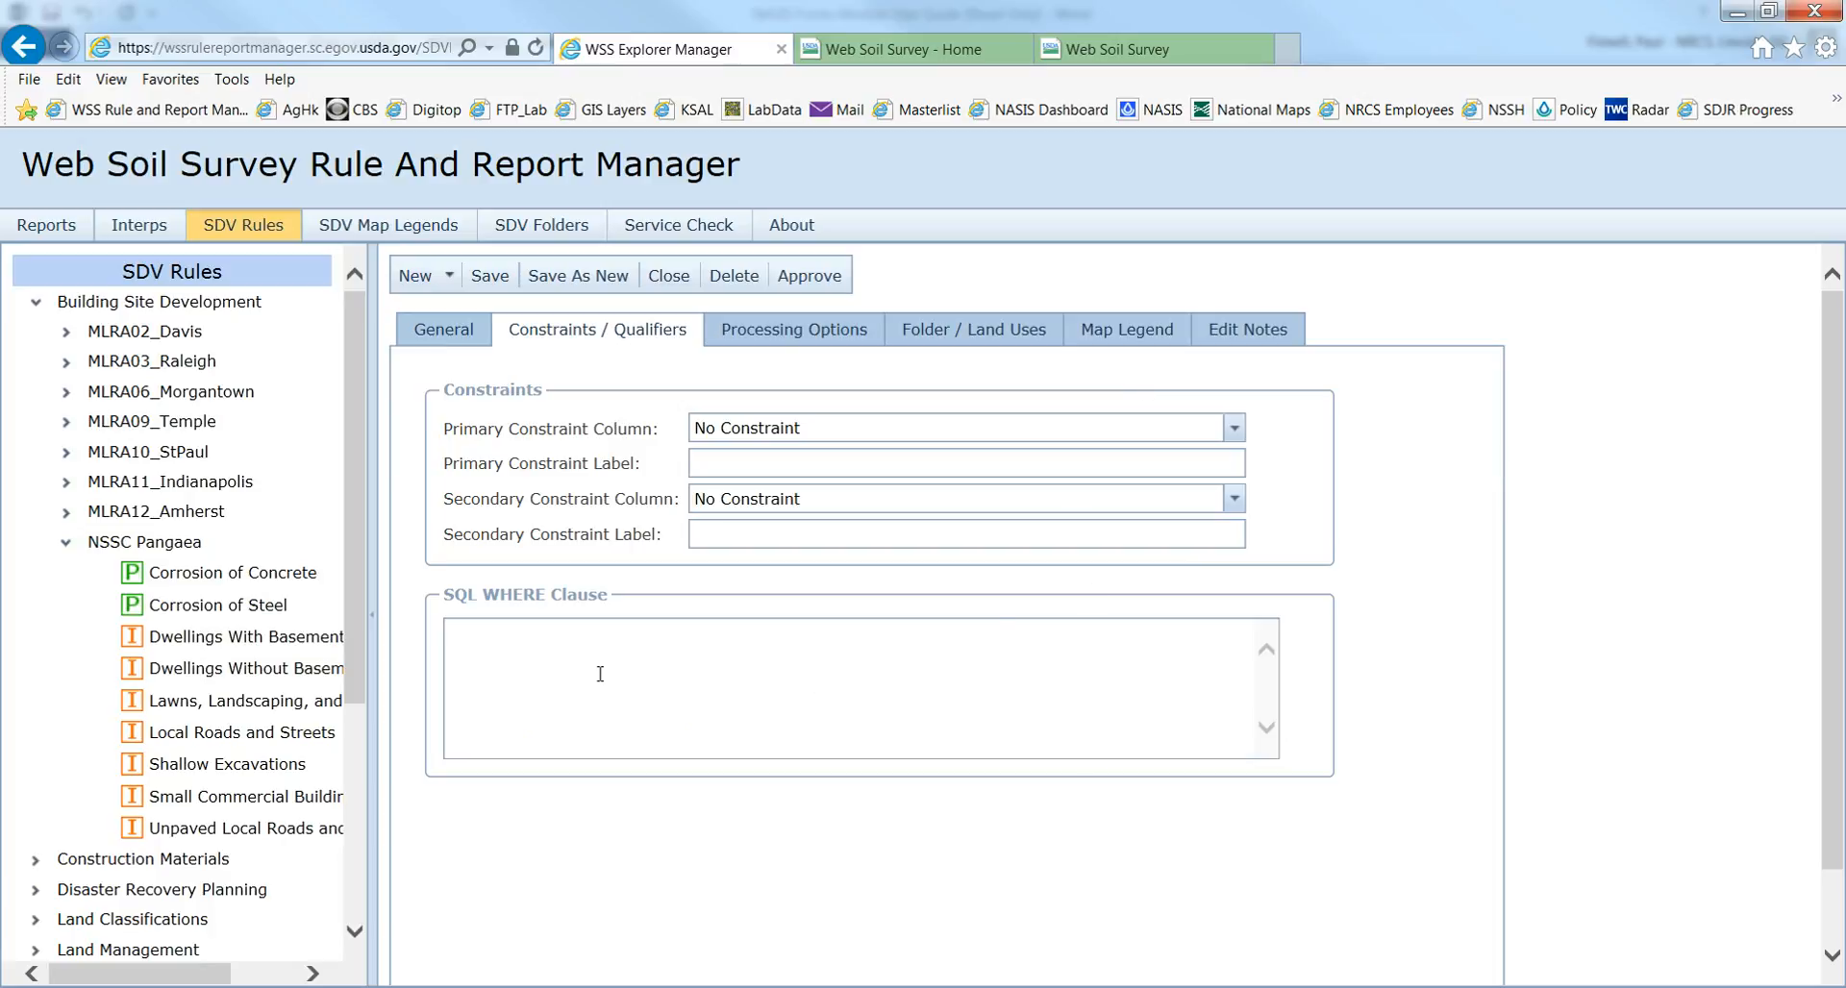
click(494, 653)
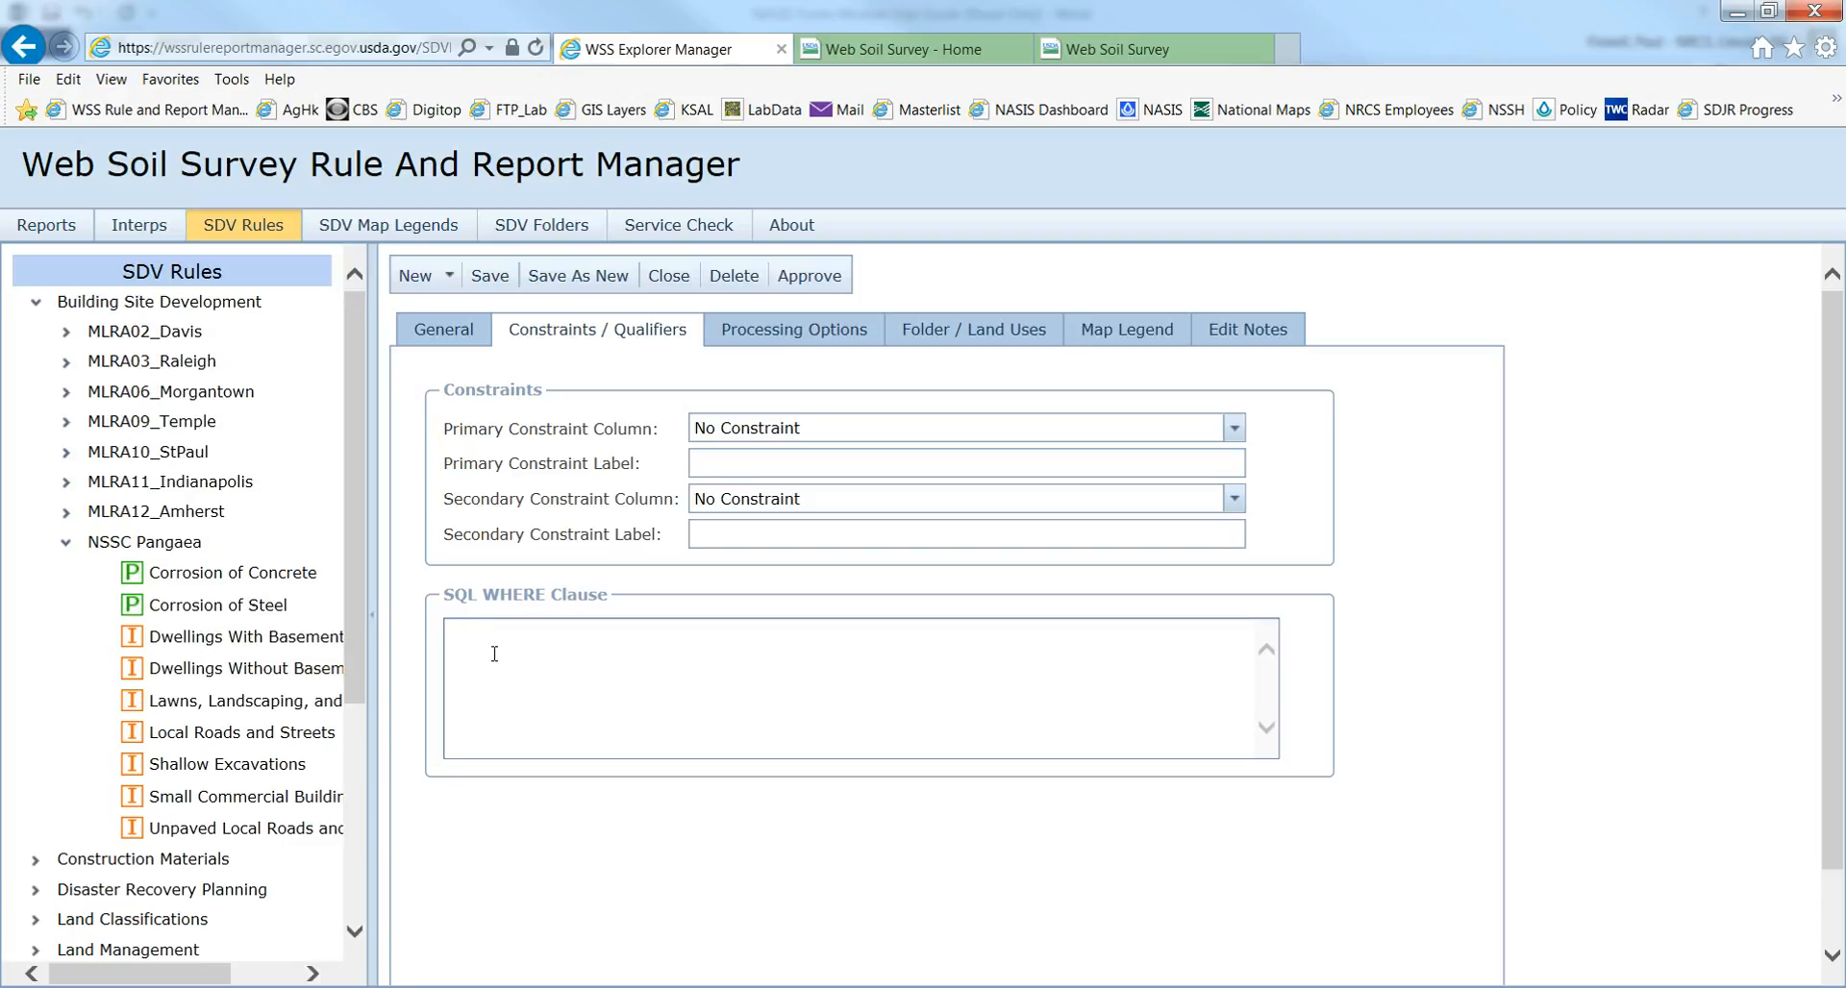
Review the Corrosion of Concrete rule's aggregation and tie-break choices, folder and land uses, and map legend.
click(825, 332)
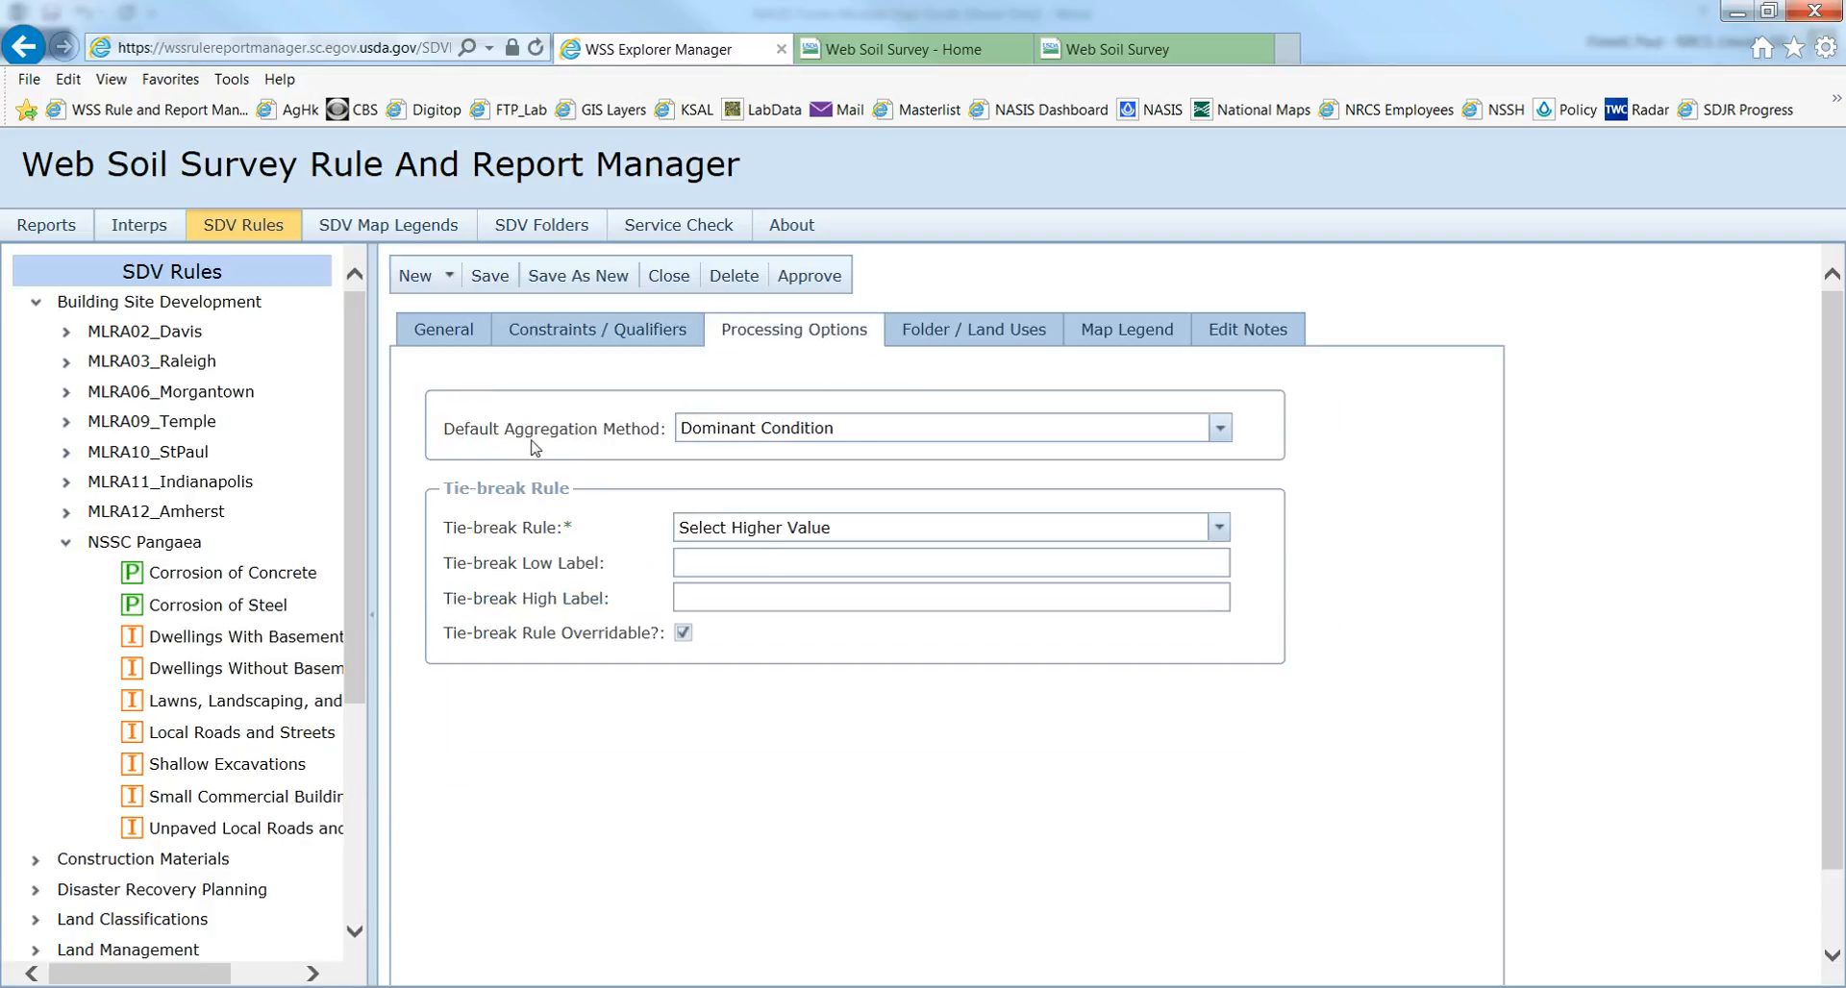
click(1223, 435)
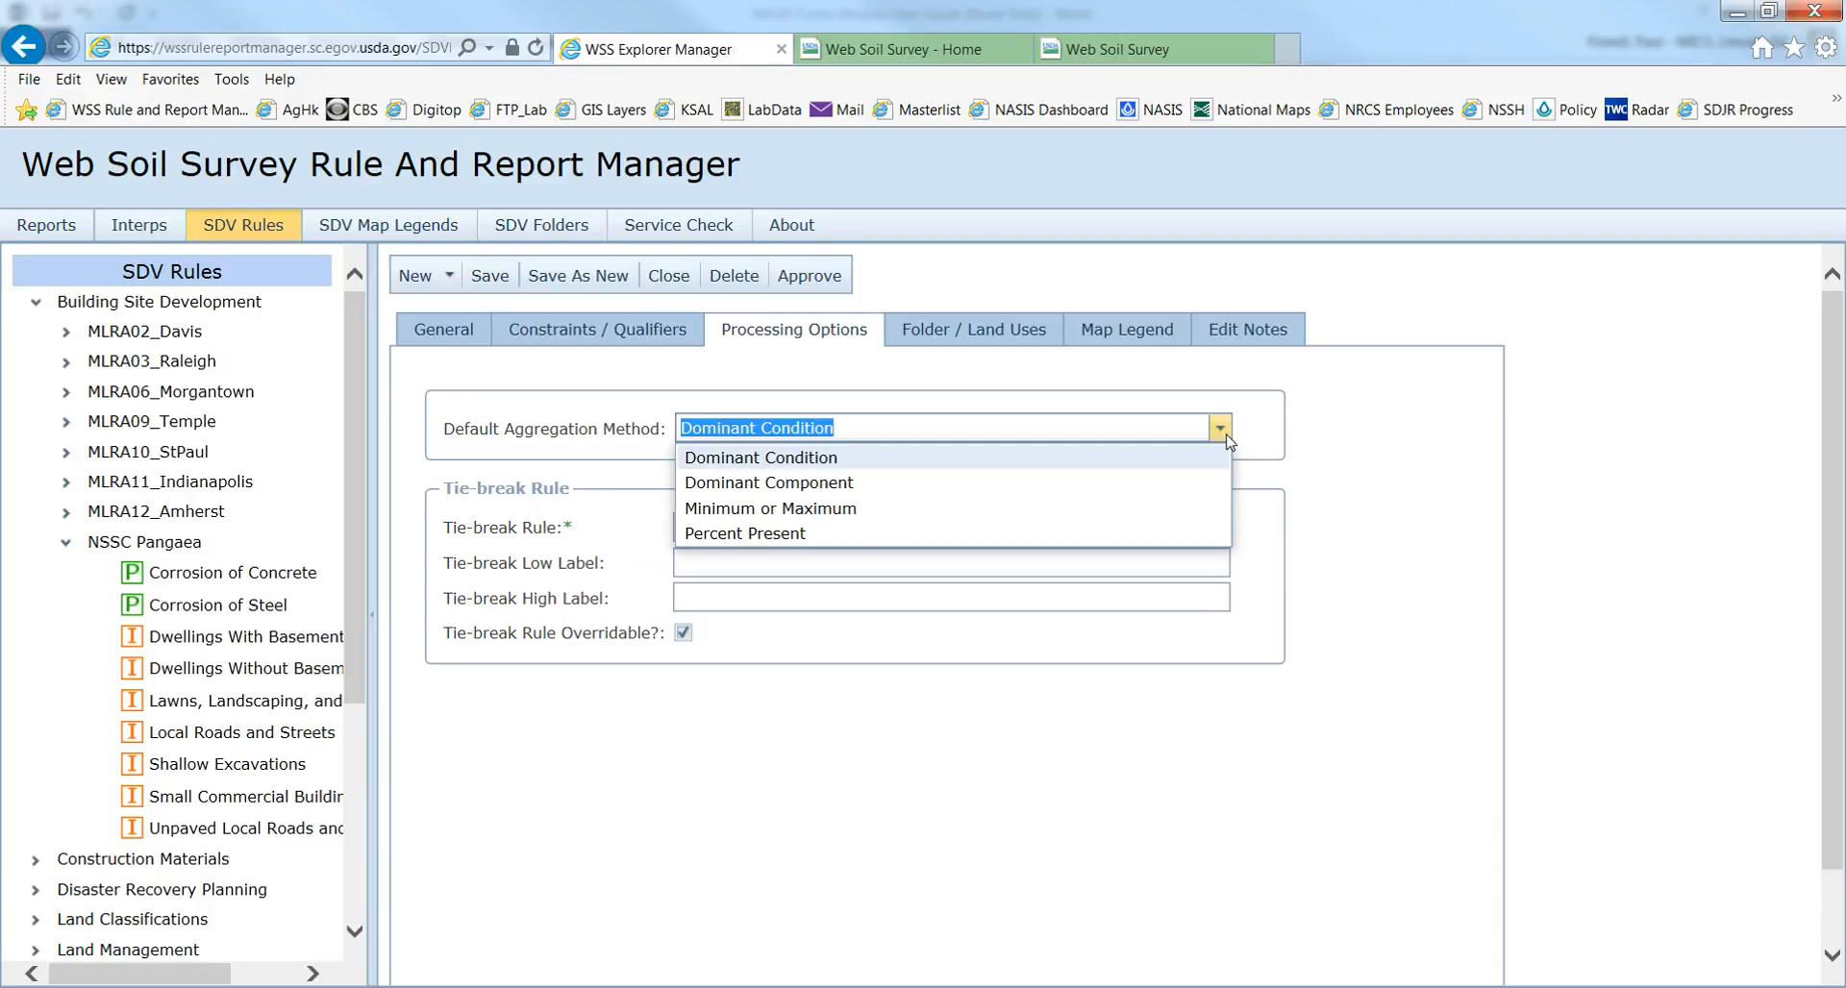
click(1349, 430)
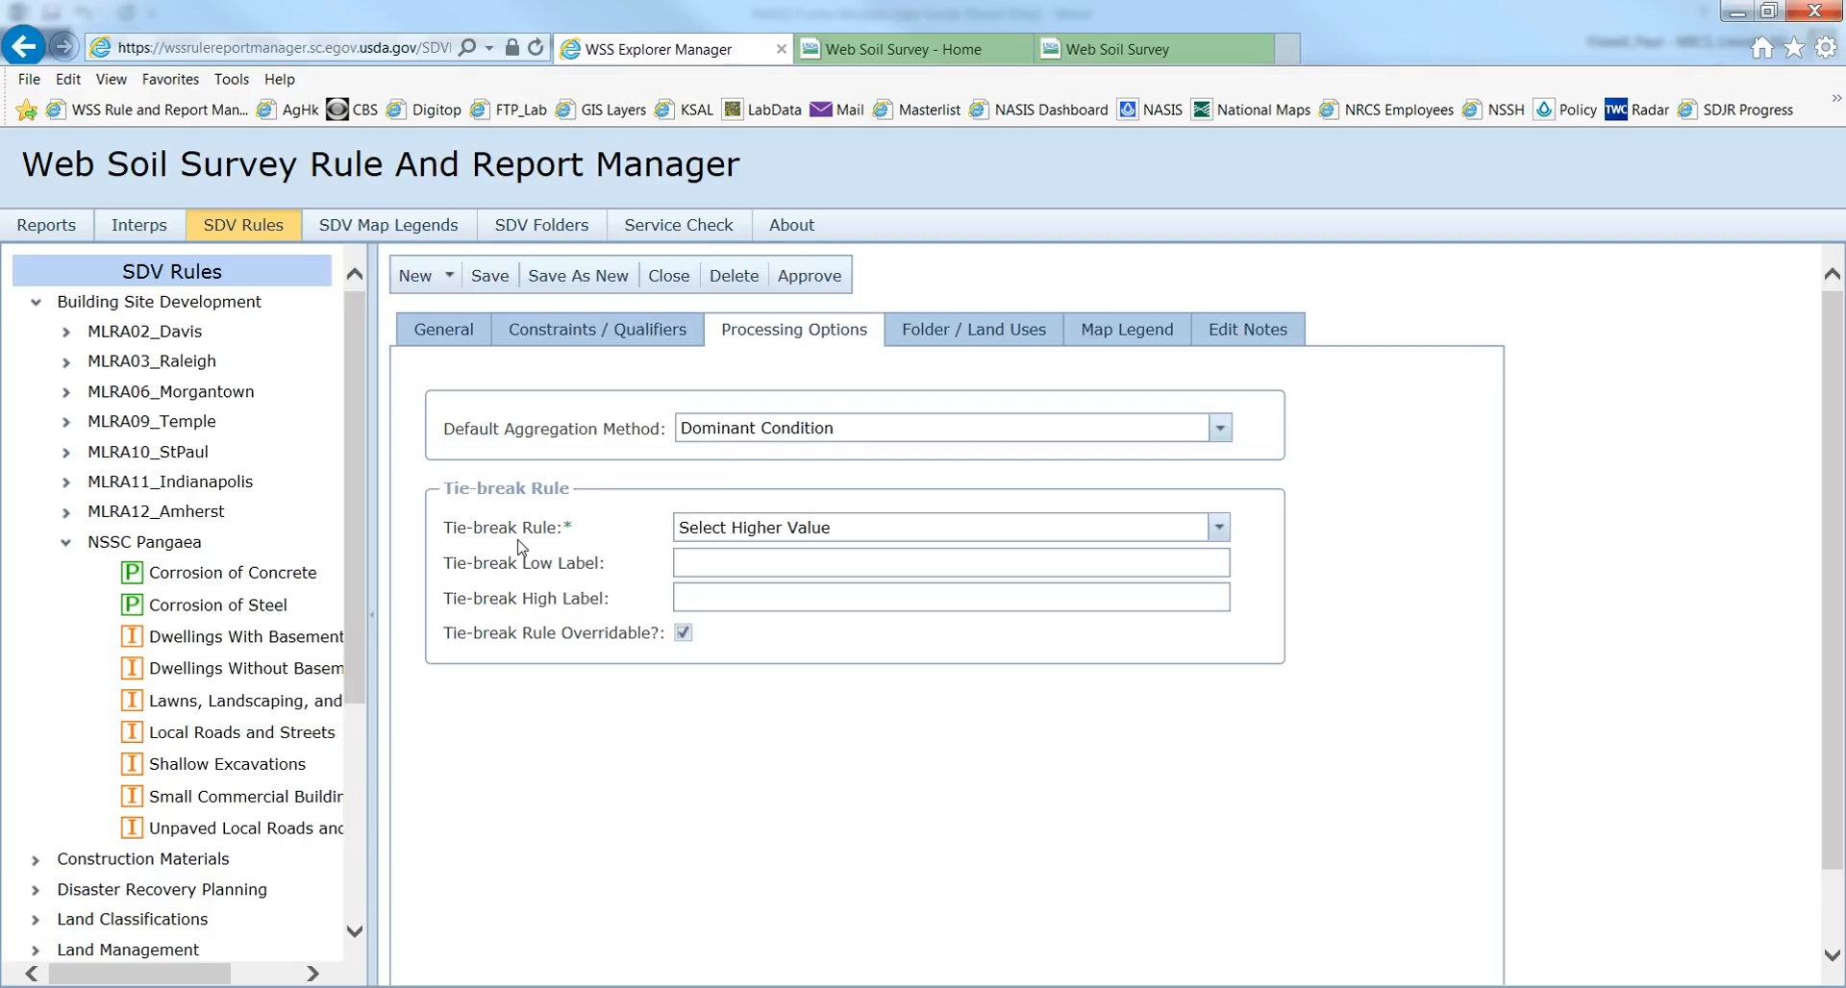
click(1218, 529)
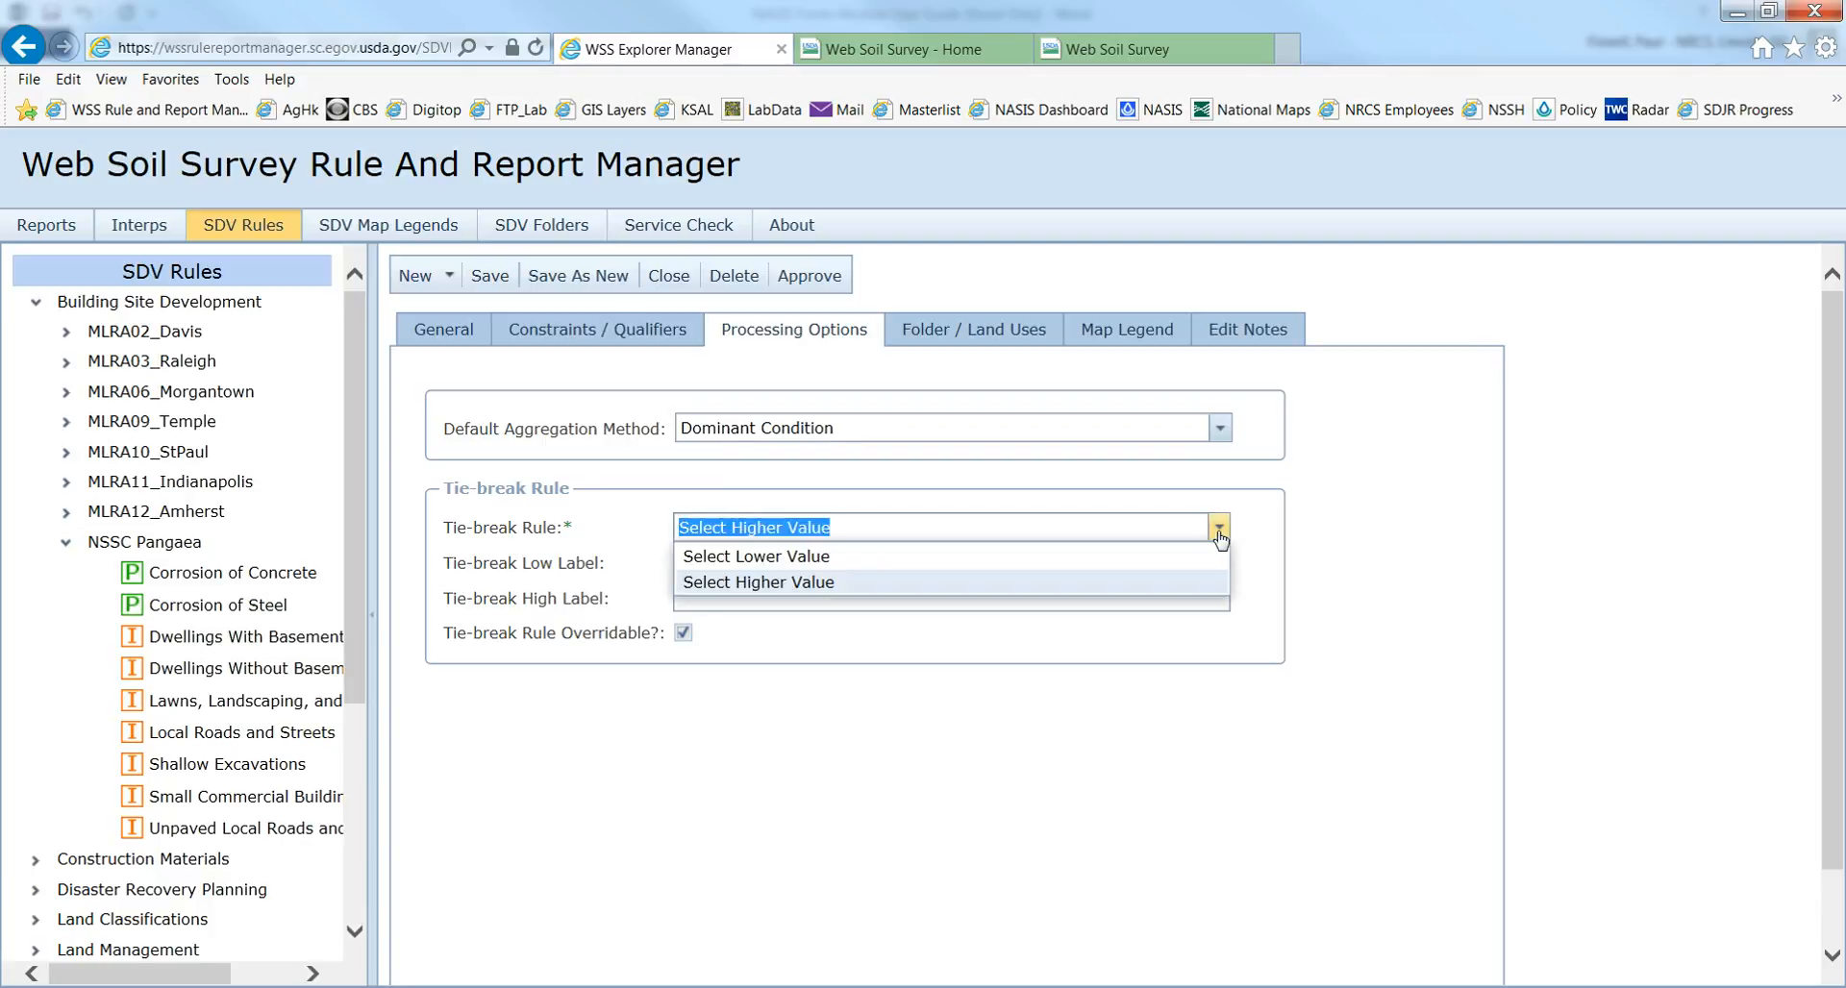
click(1298, 545)
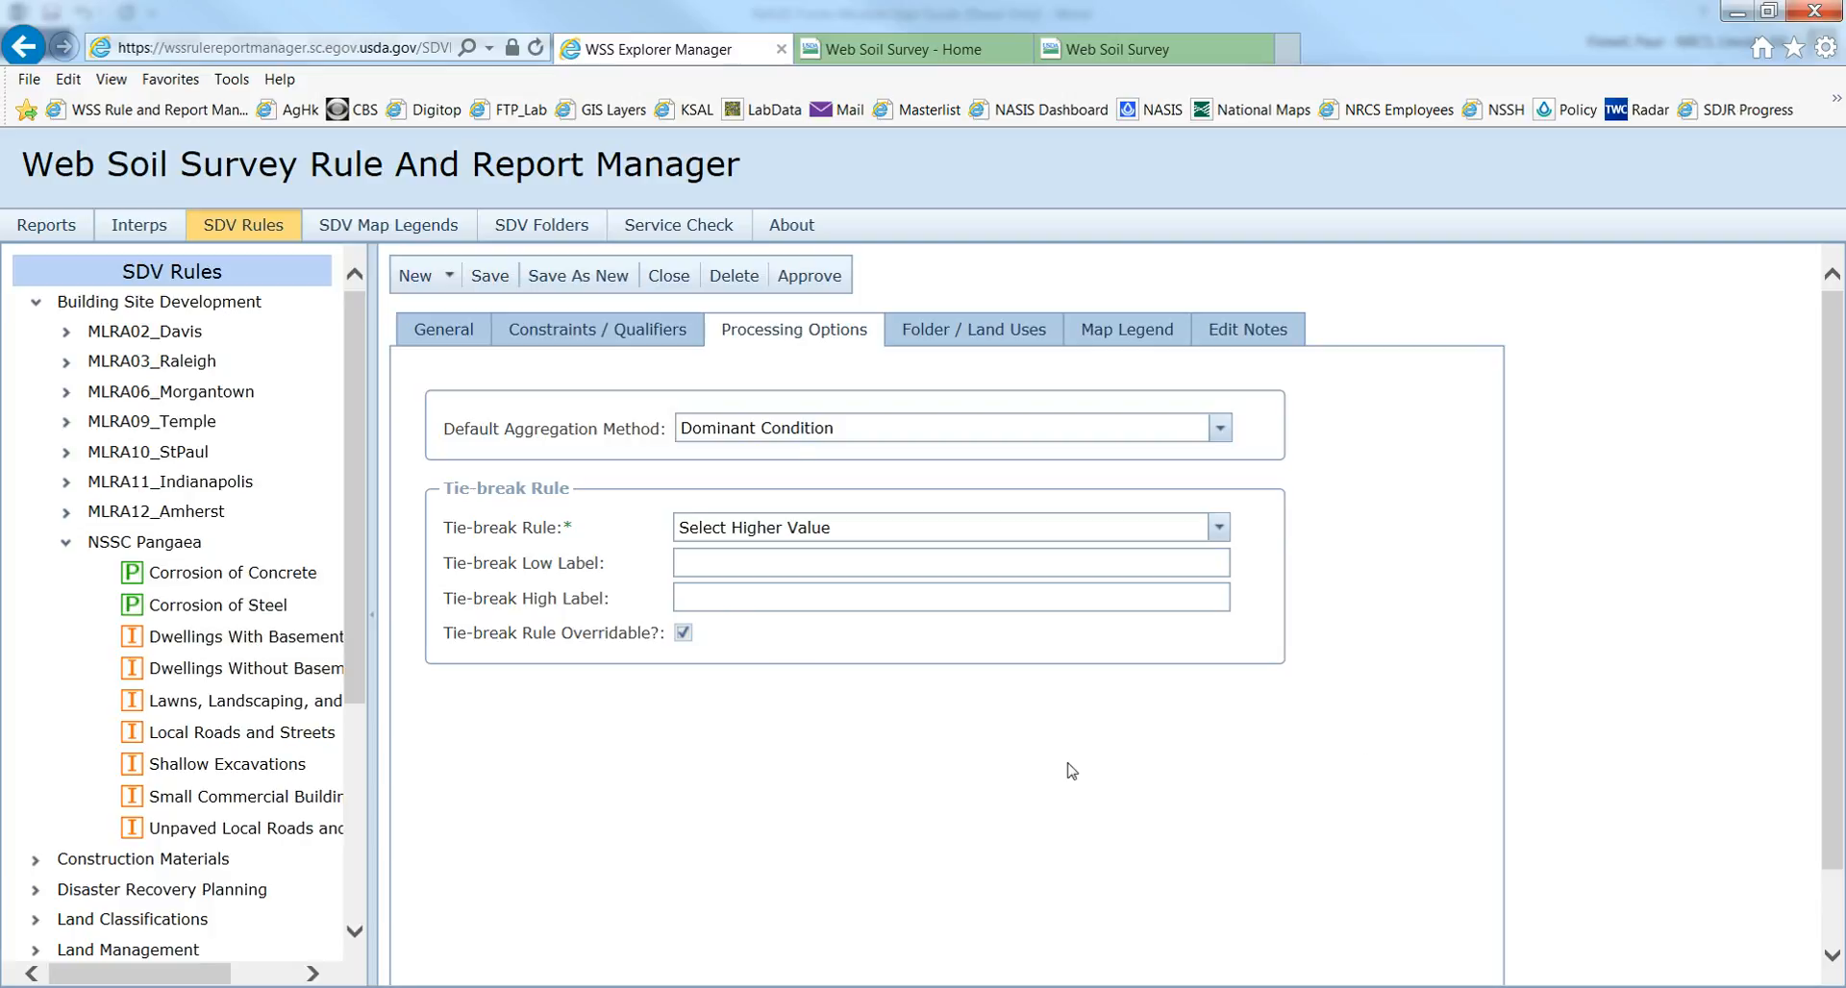
click(917, 331)
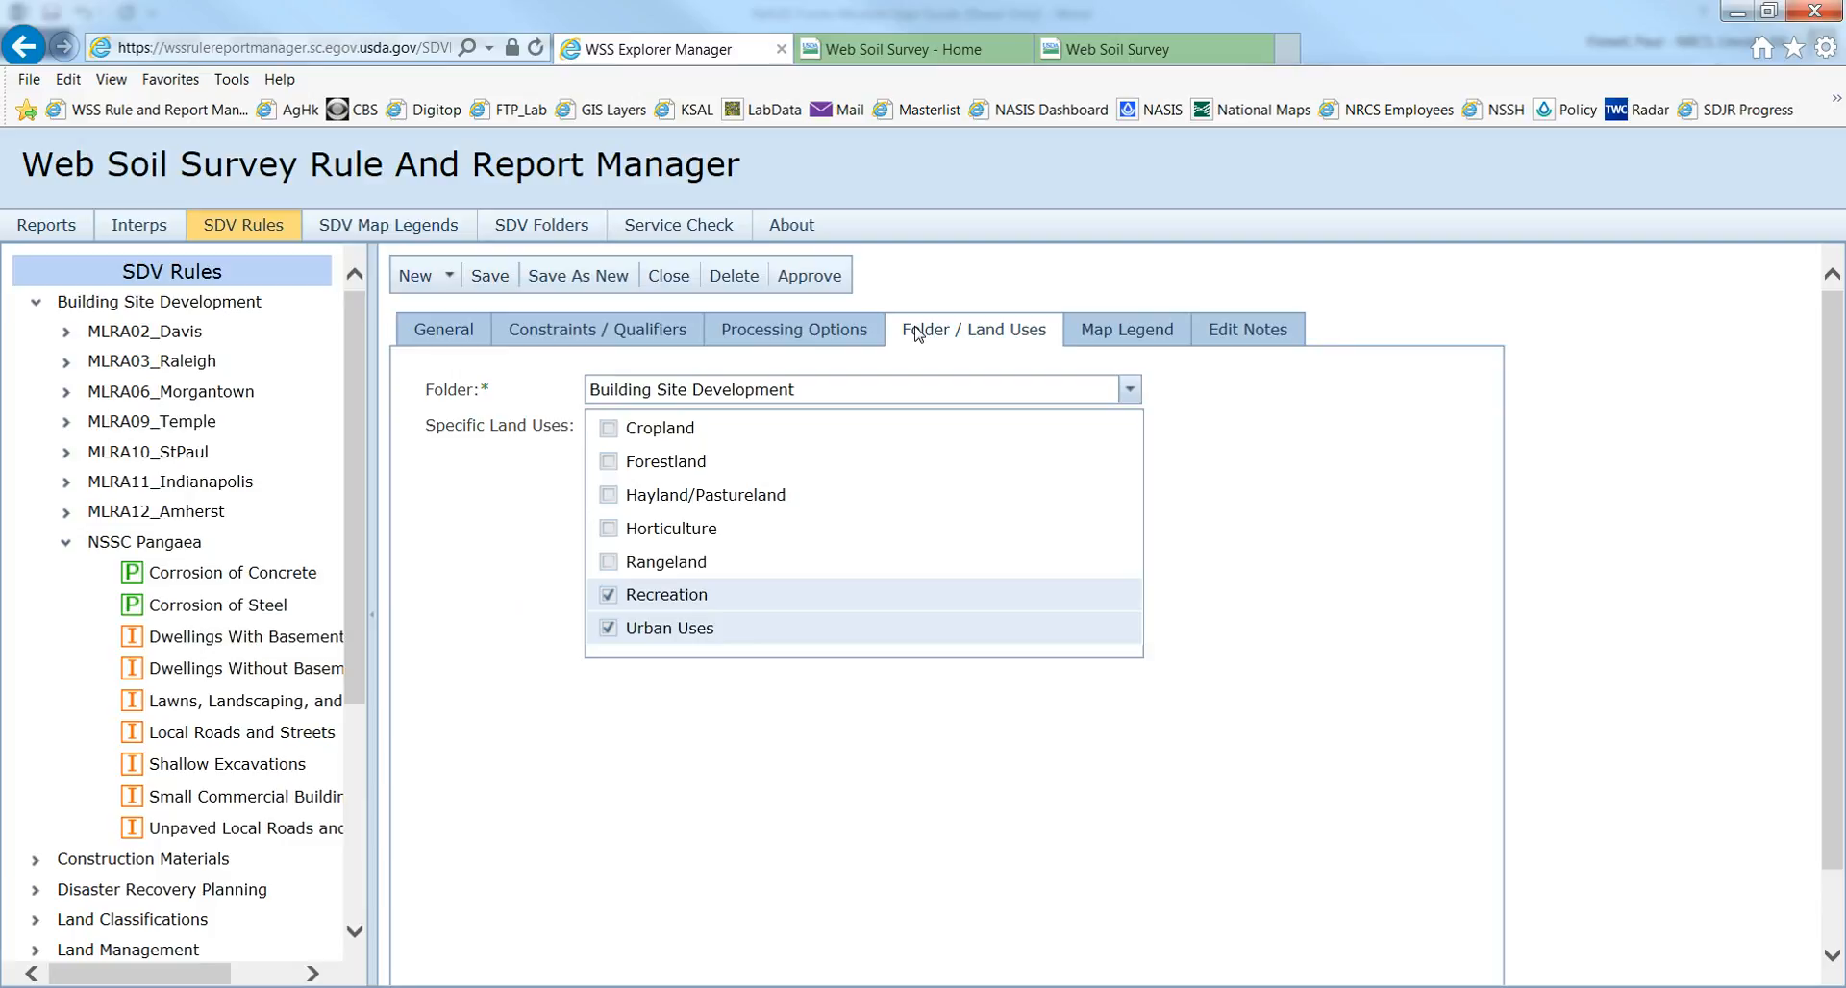
click(1115, 344)
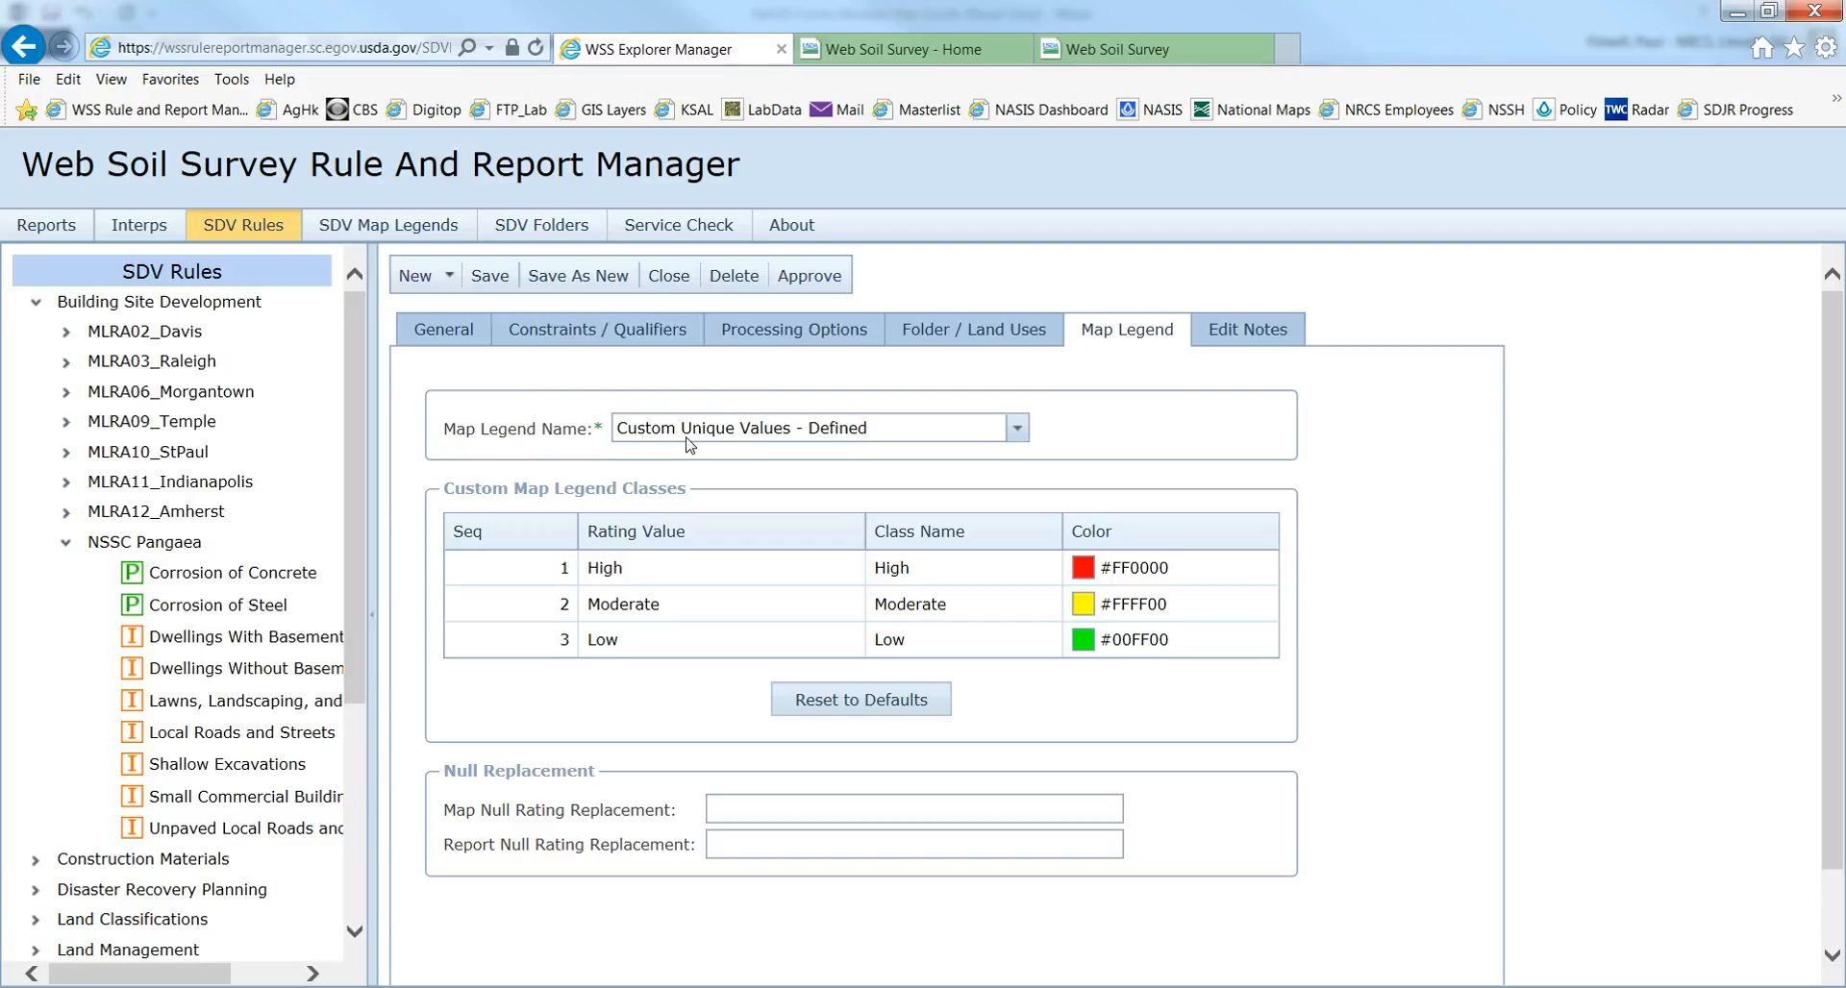
View the map legend choices for the Corrosion of Concrete rule and check its edit notes.
click(1021, 431)
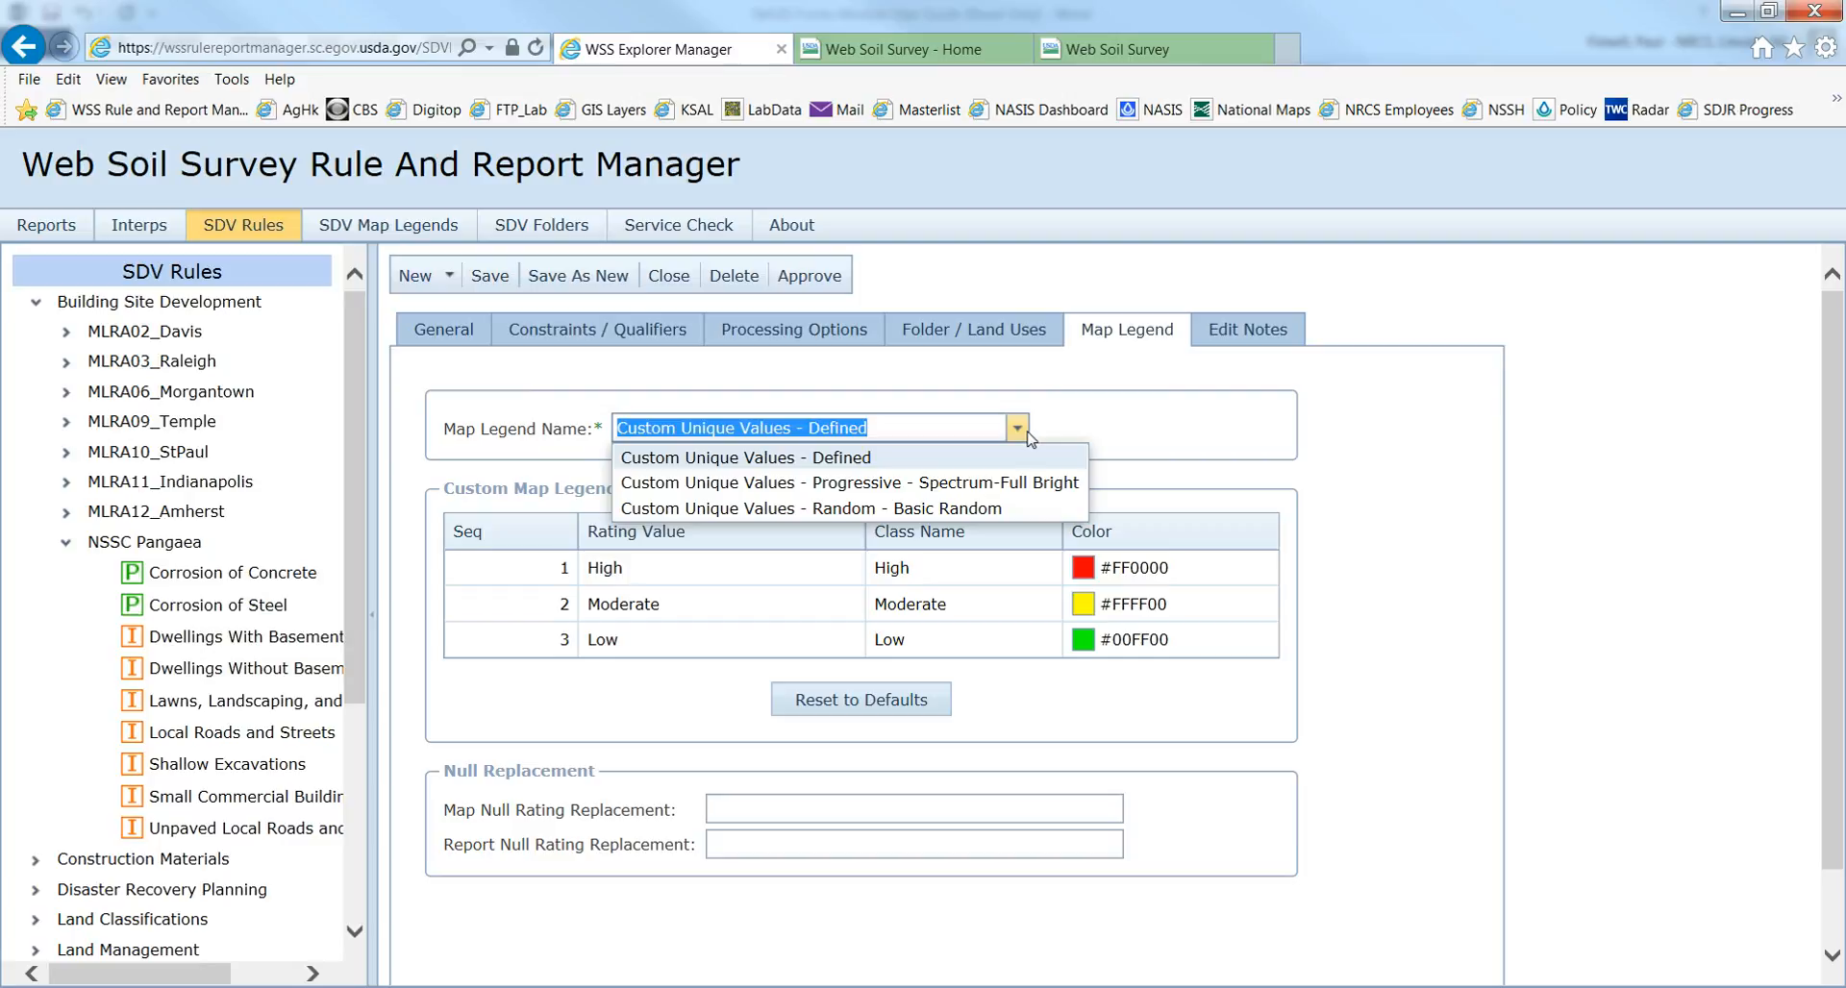
click(1350, 483)
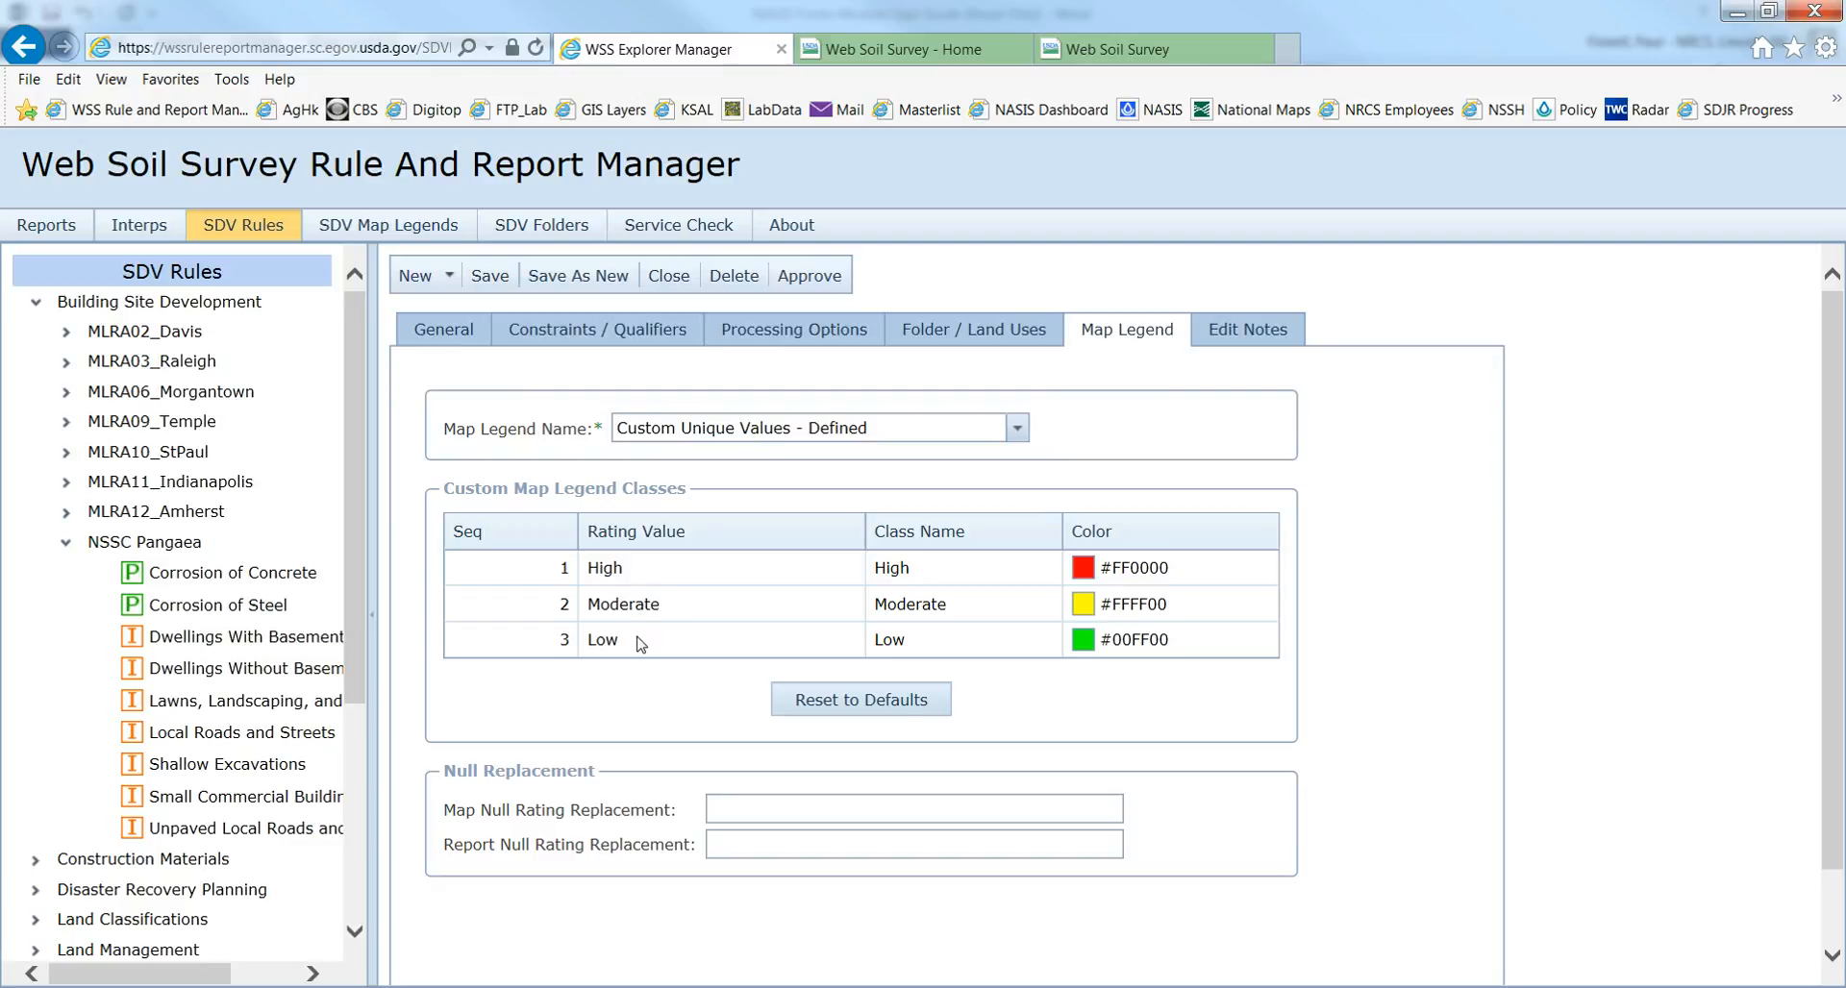
click(1242, 336)
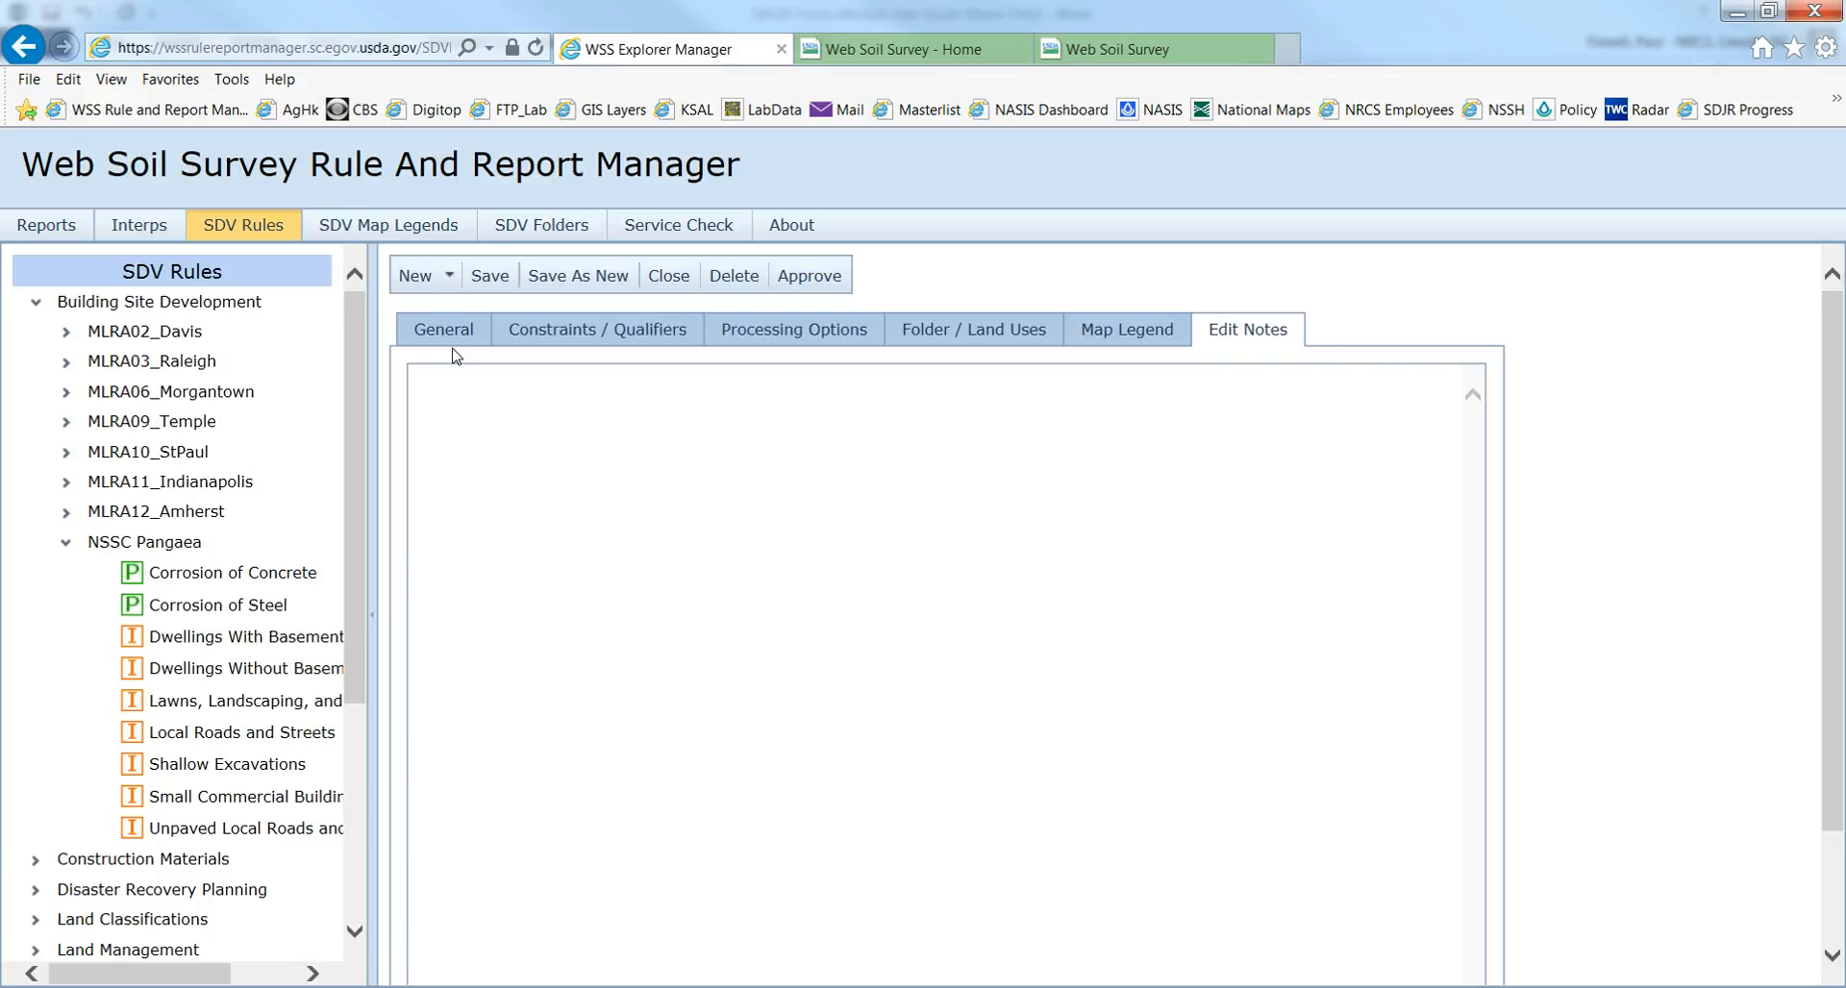
Start a new interpretation rule and search all matching primary interpretations in NASIS for %(CT) at site MLRA12_Amherst, paging through the results.
click(441, 281)
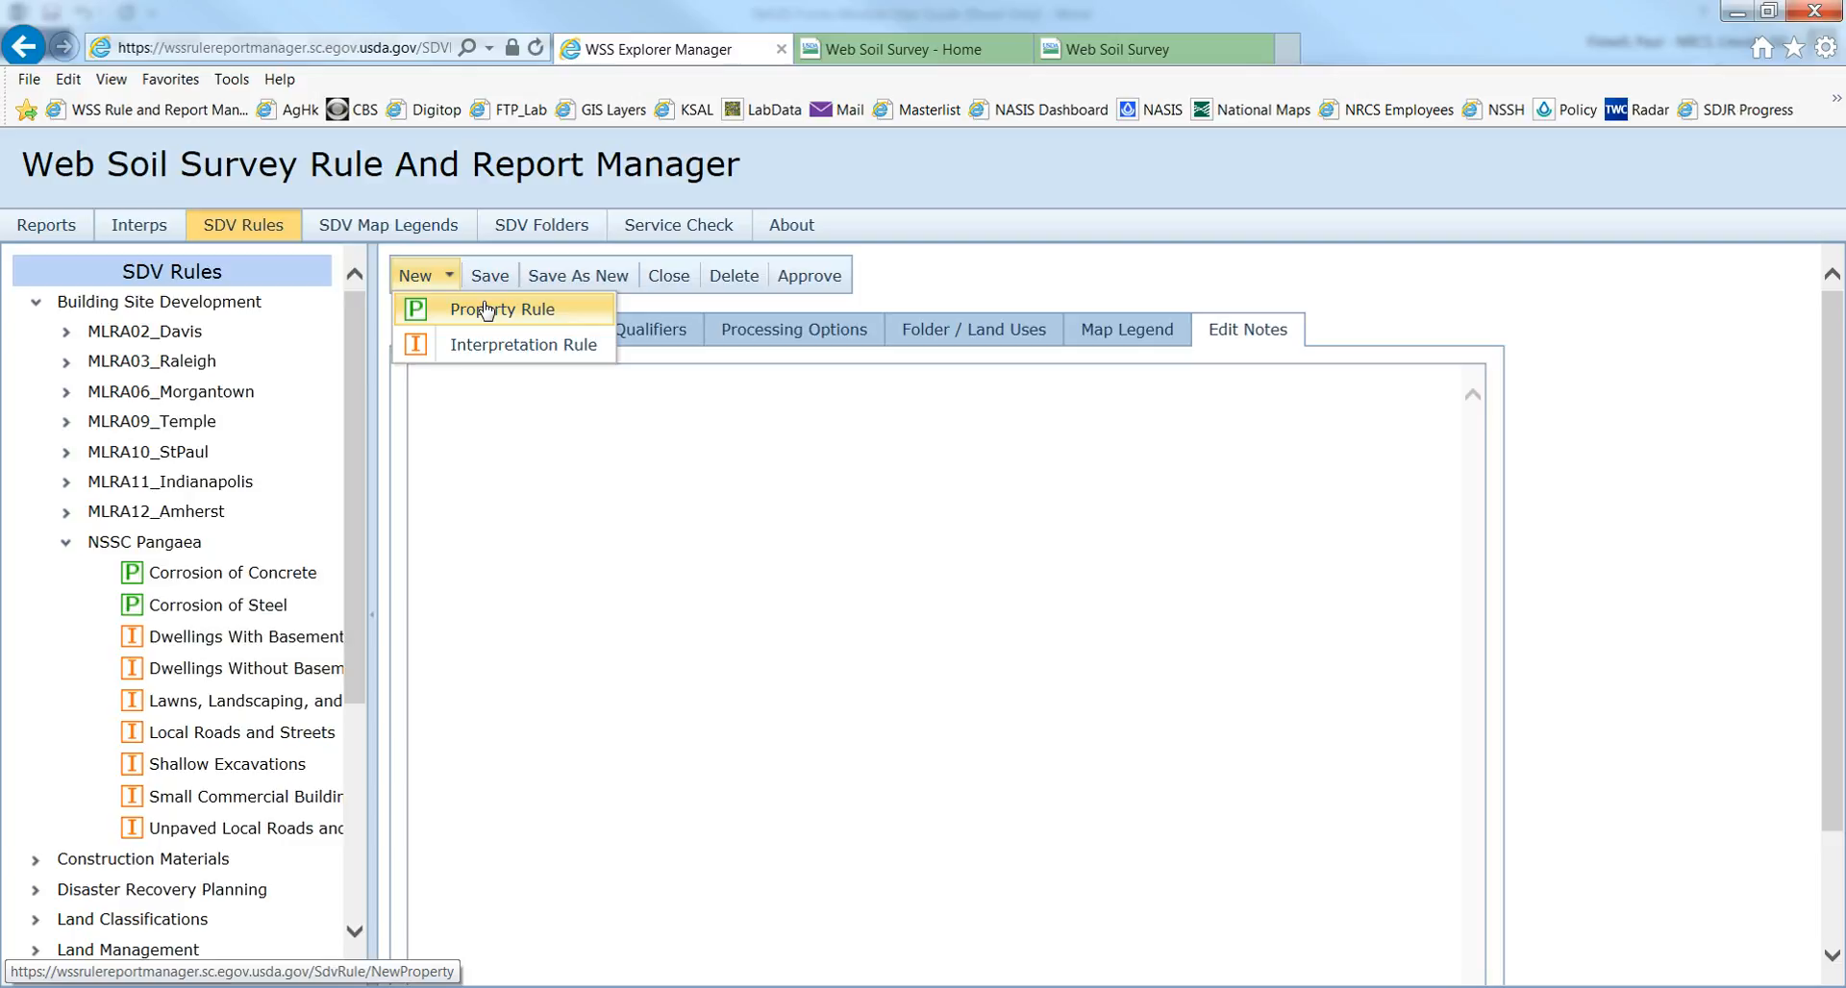
click(479, 344)
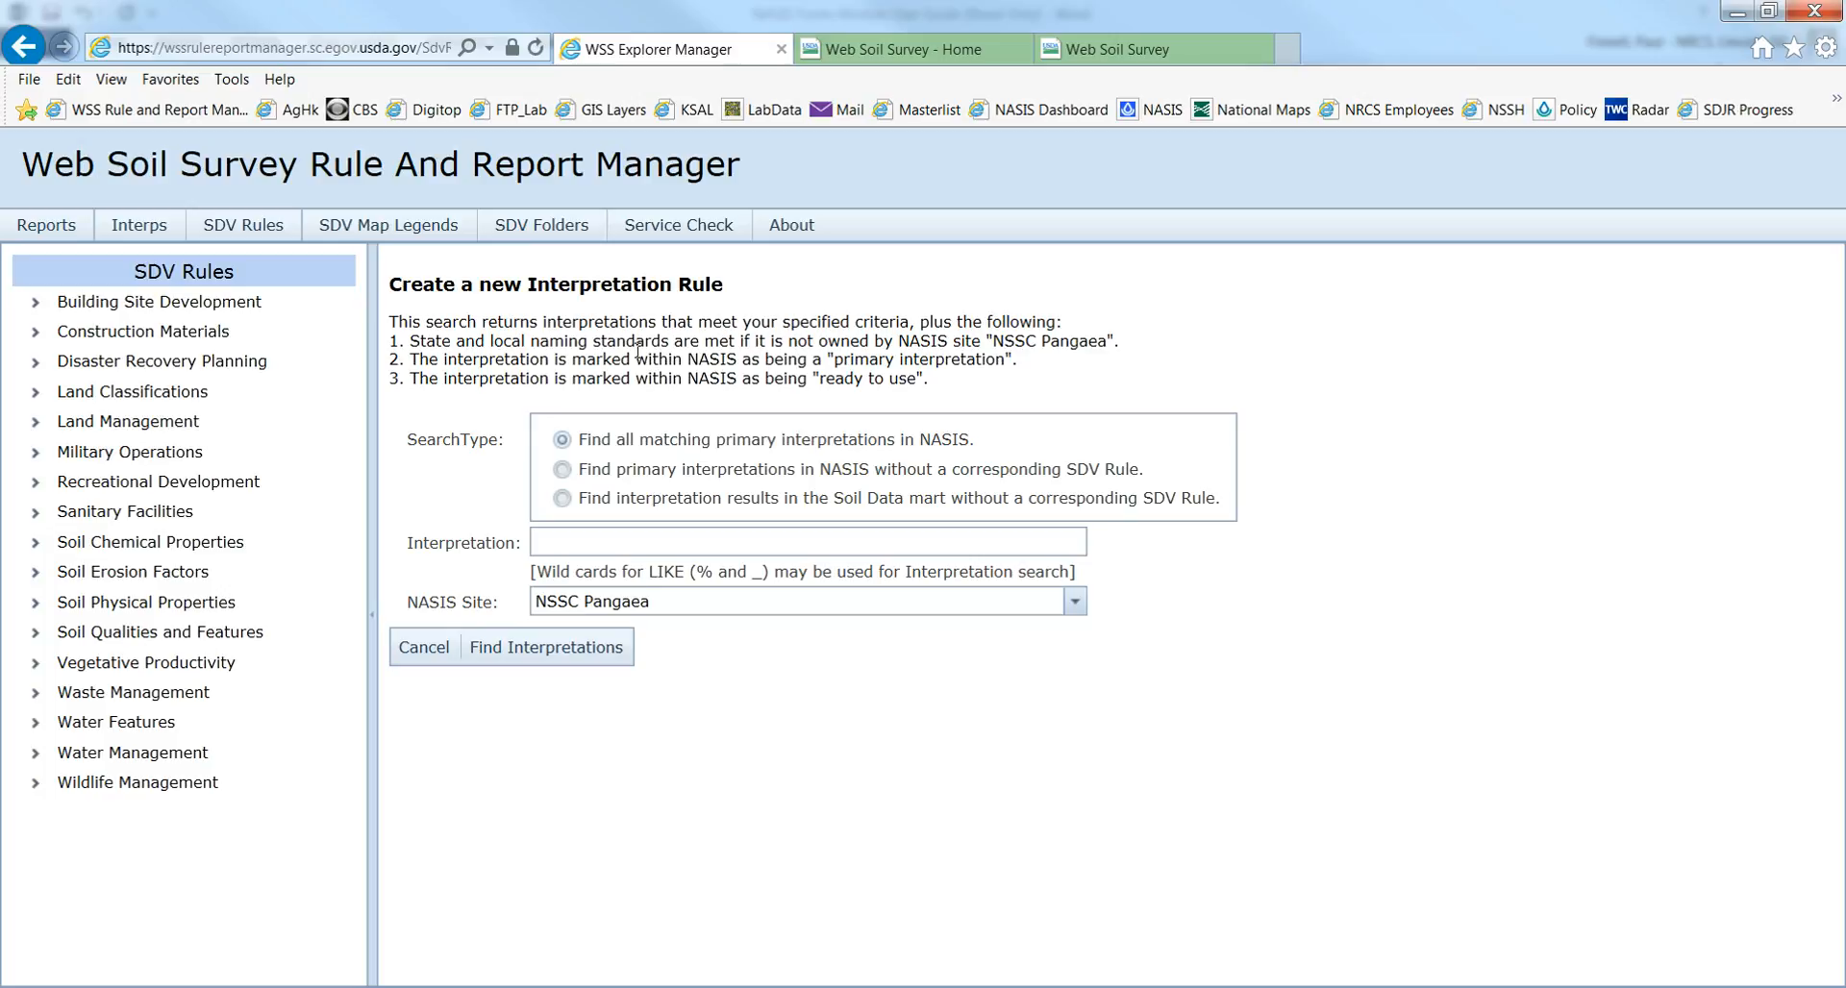
click(609, 541)
text(%(CT))
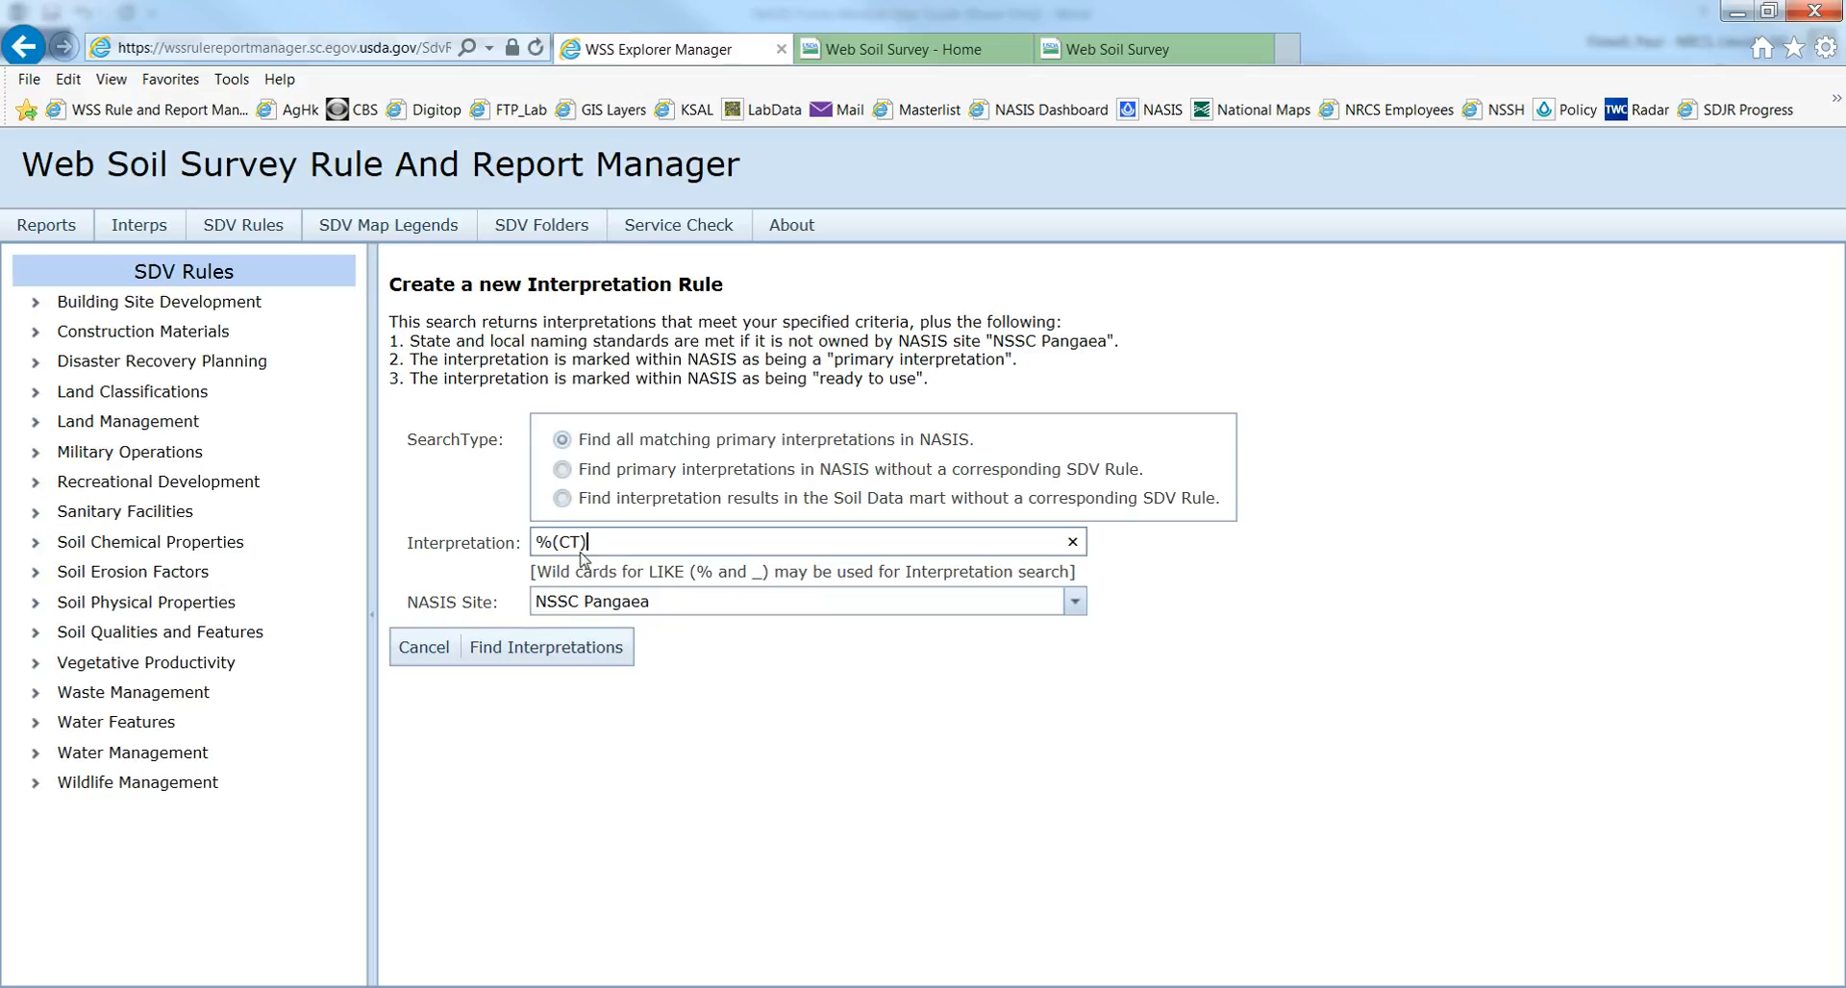
drag(554, 543, 536, 544)
click(689, 604)
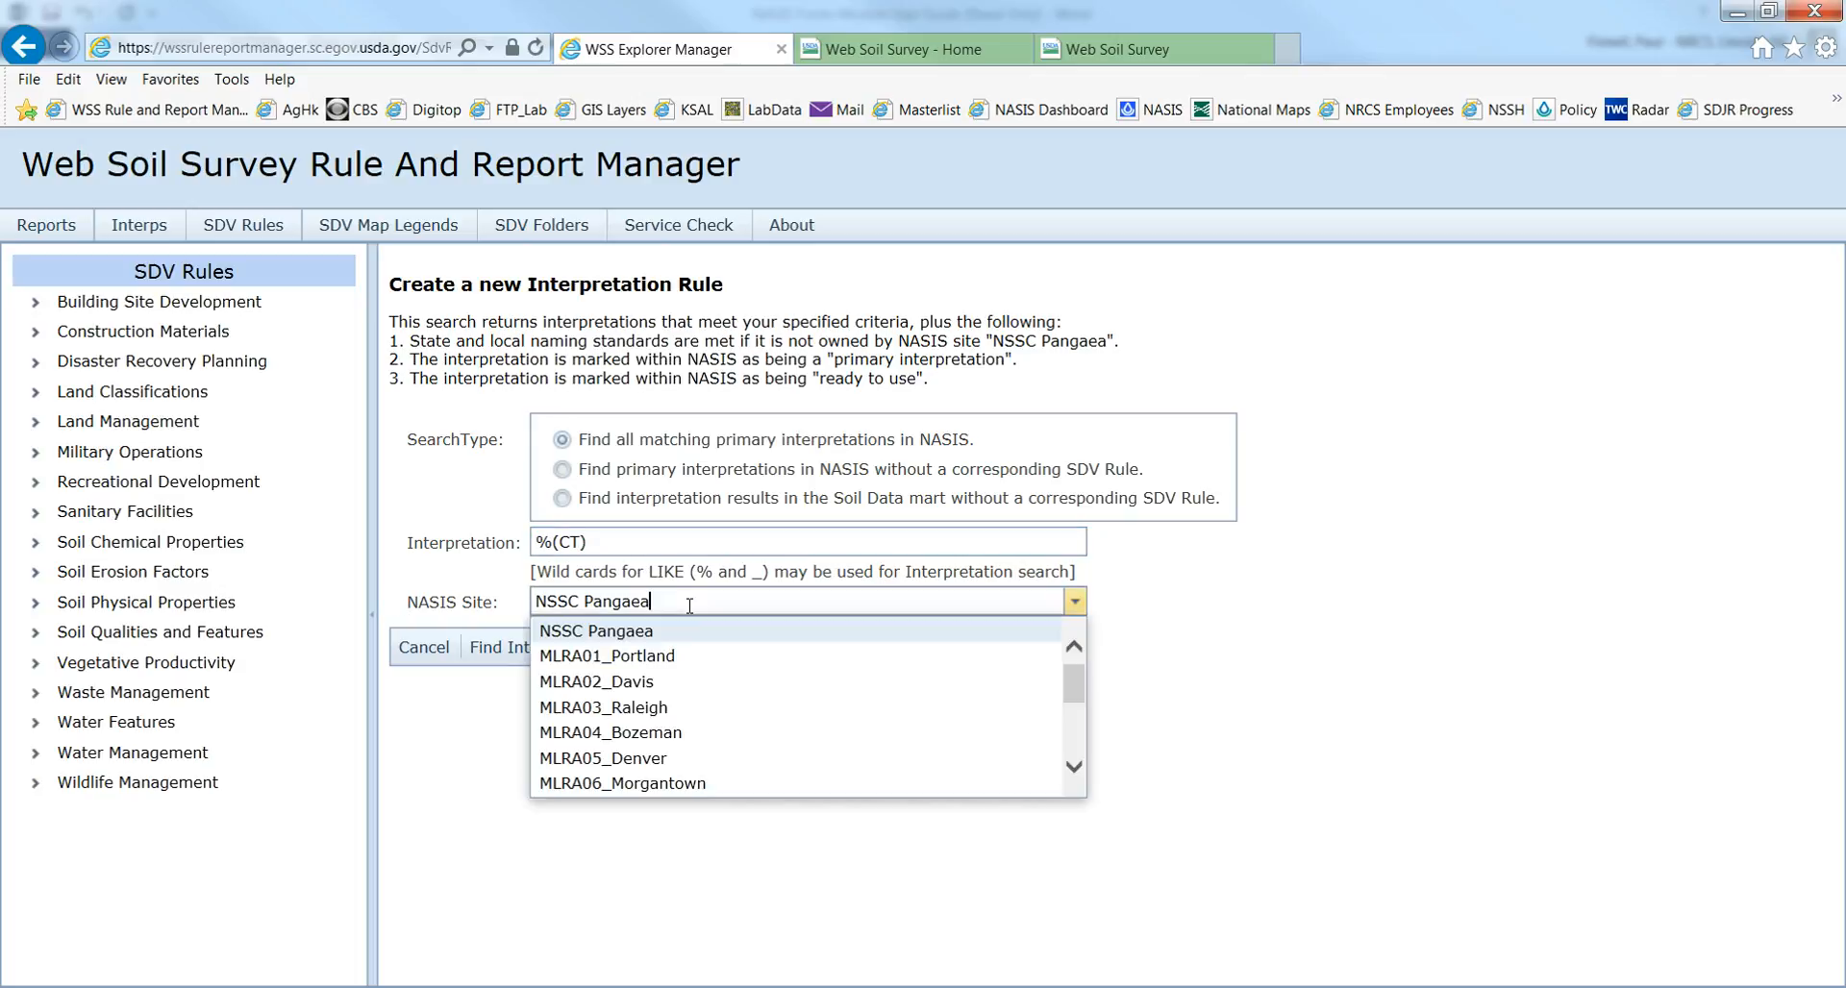
scroll(684, 711, down, 2)
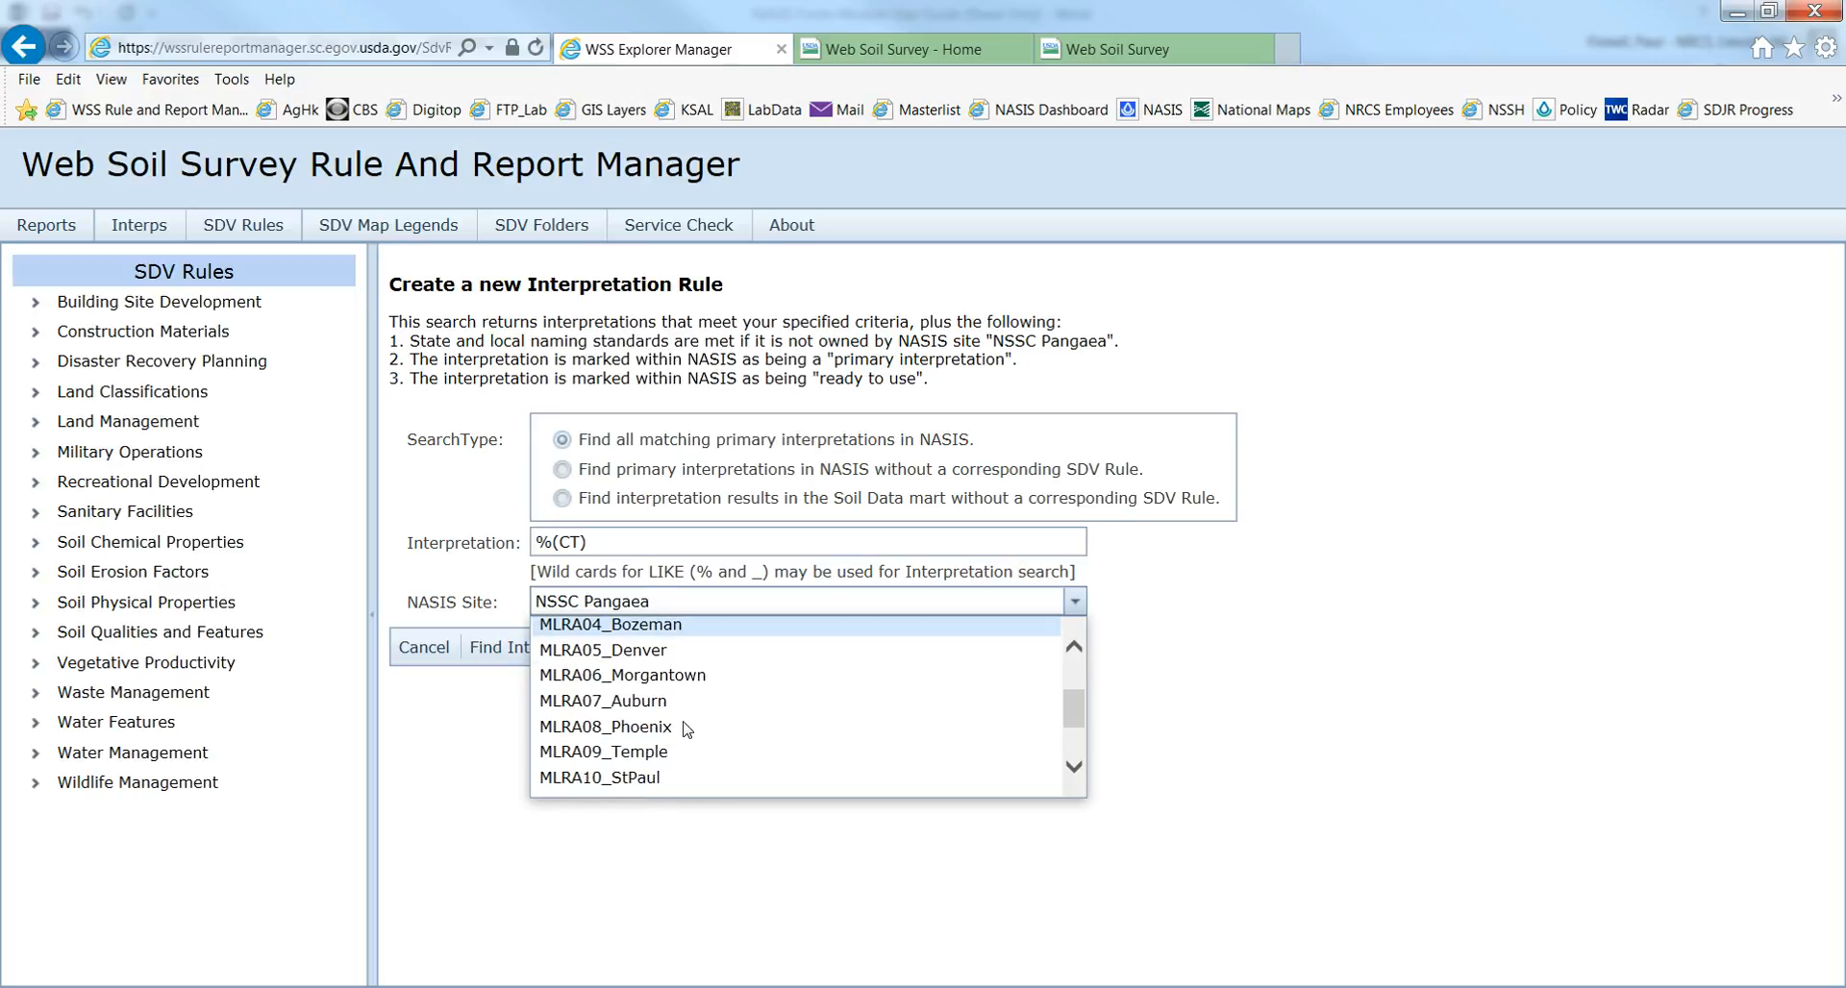
scroll(680, 749, down, 3)
click(673, 747)
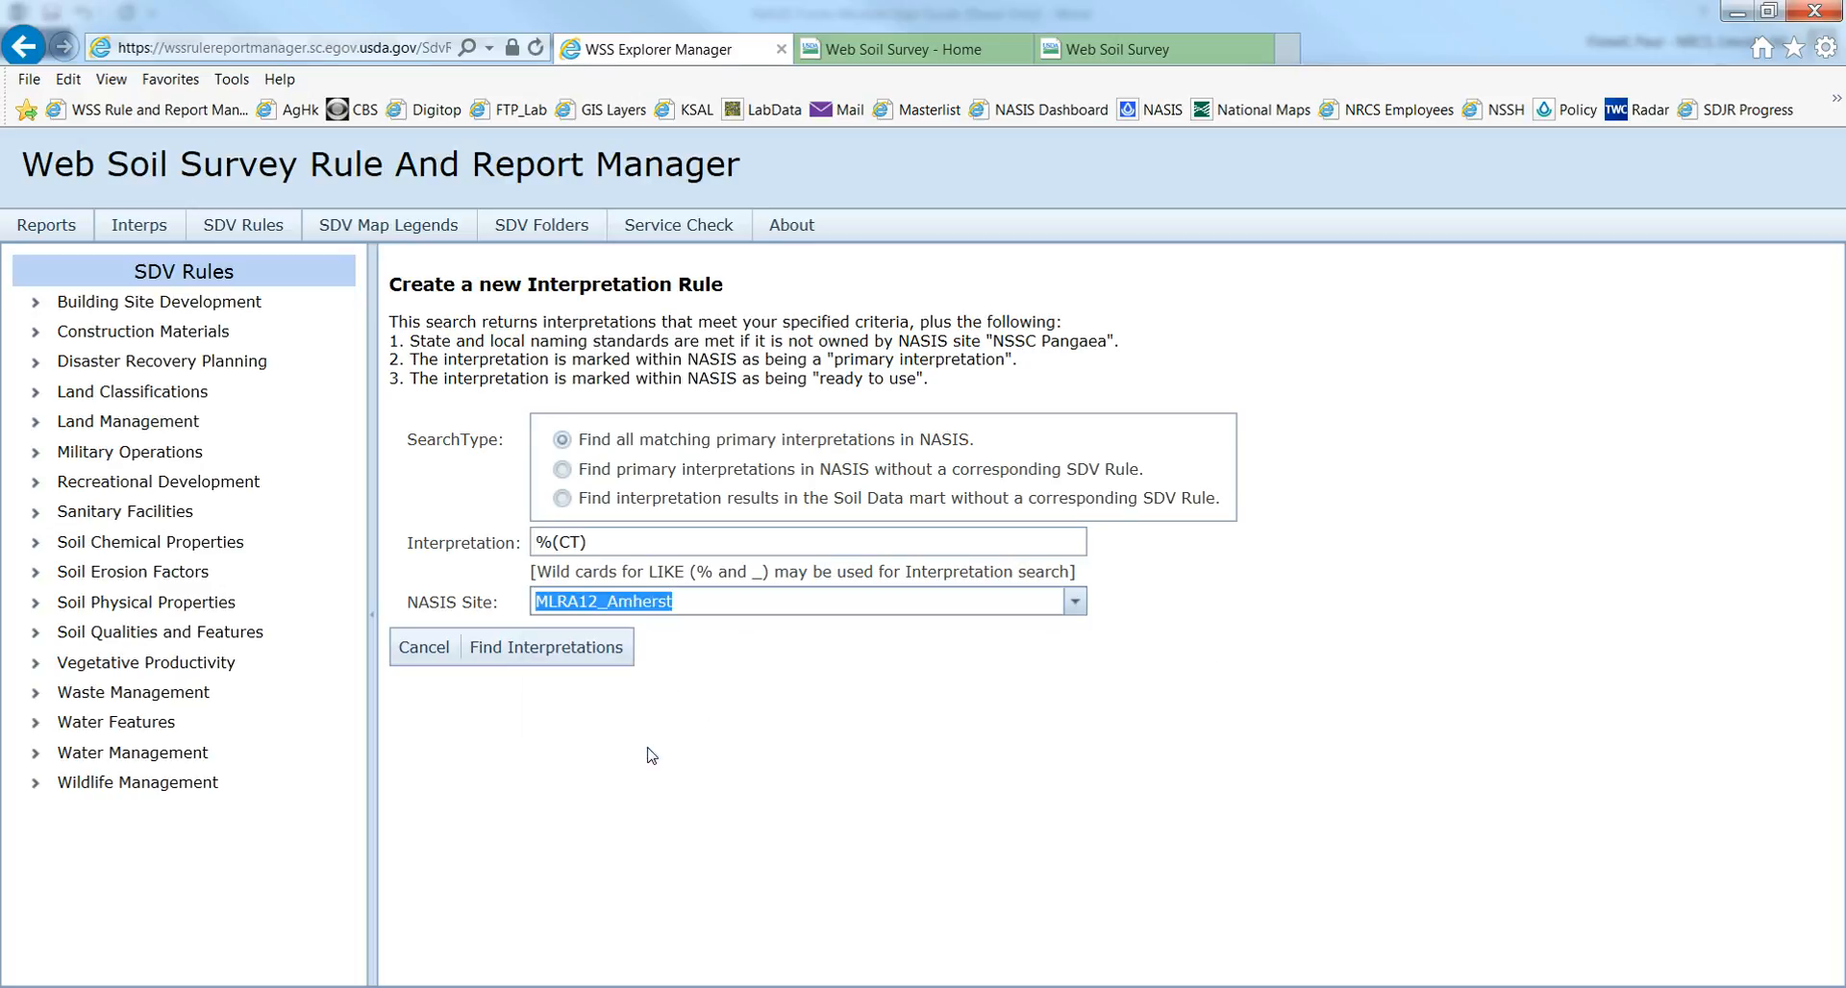
click(538, 650)
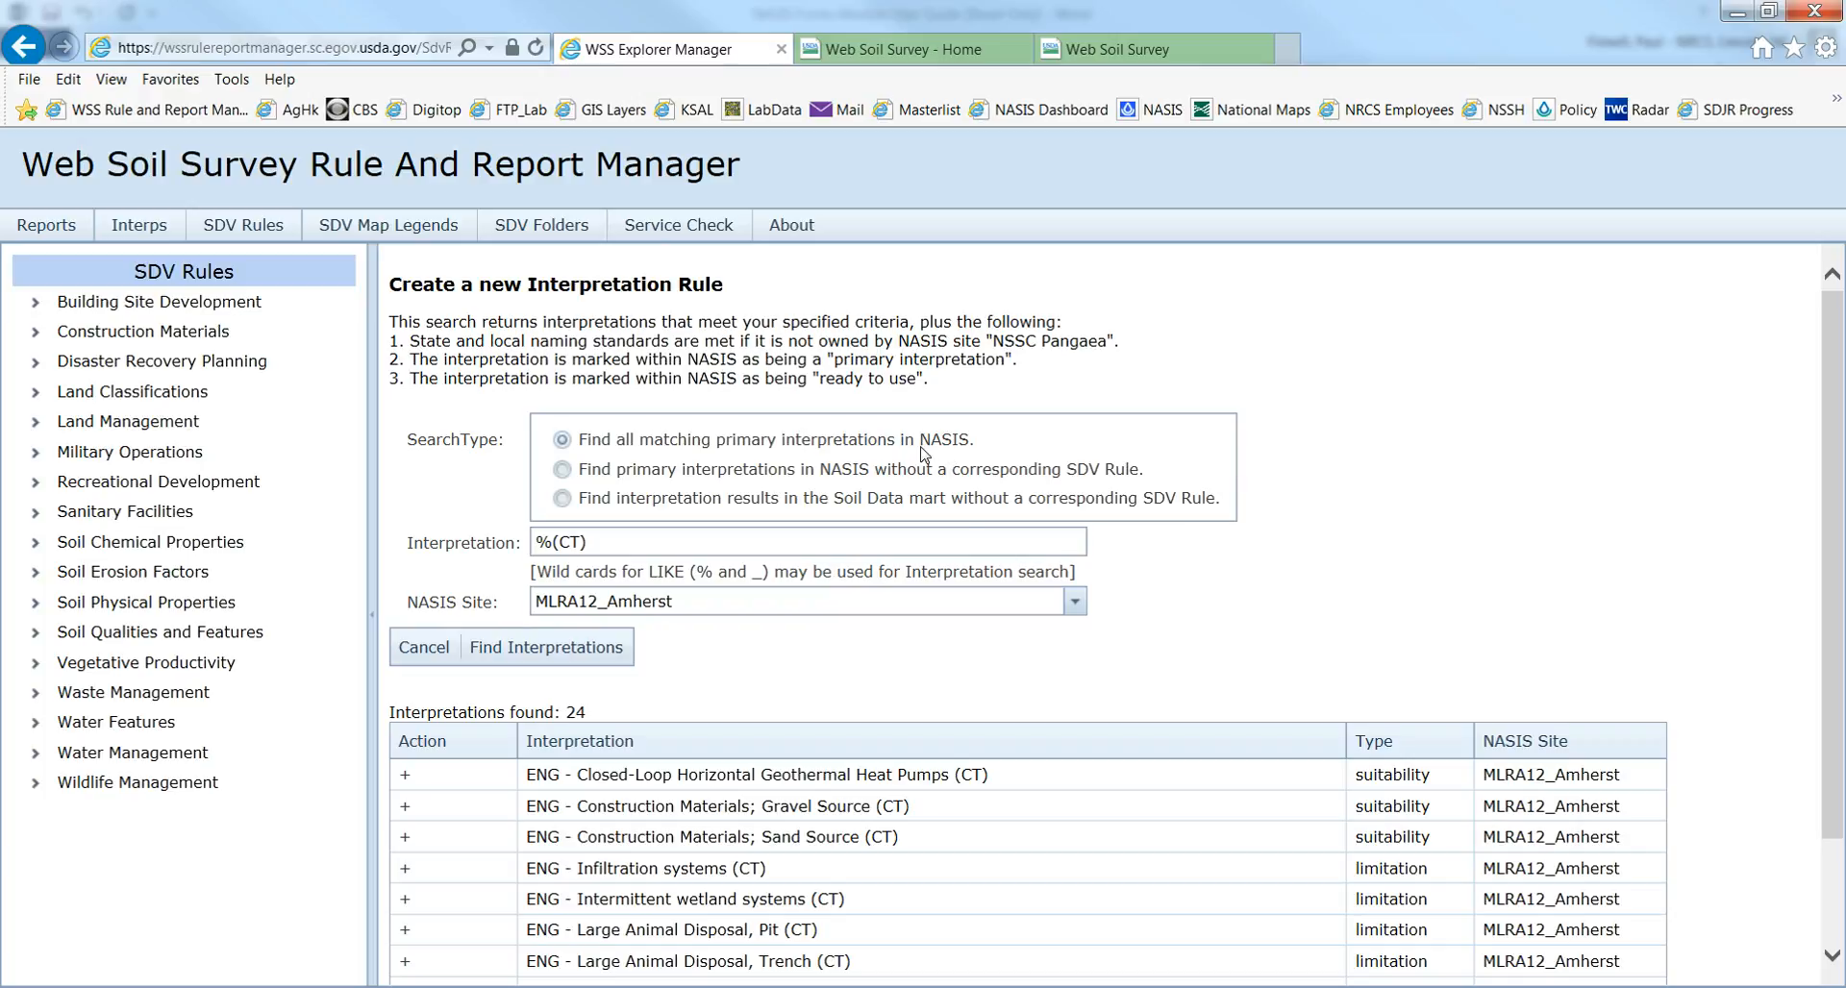
scroll(1392, 547, down, 2)
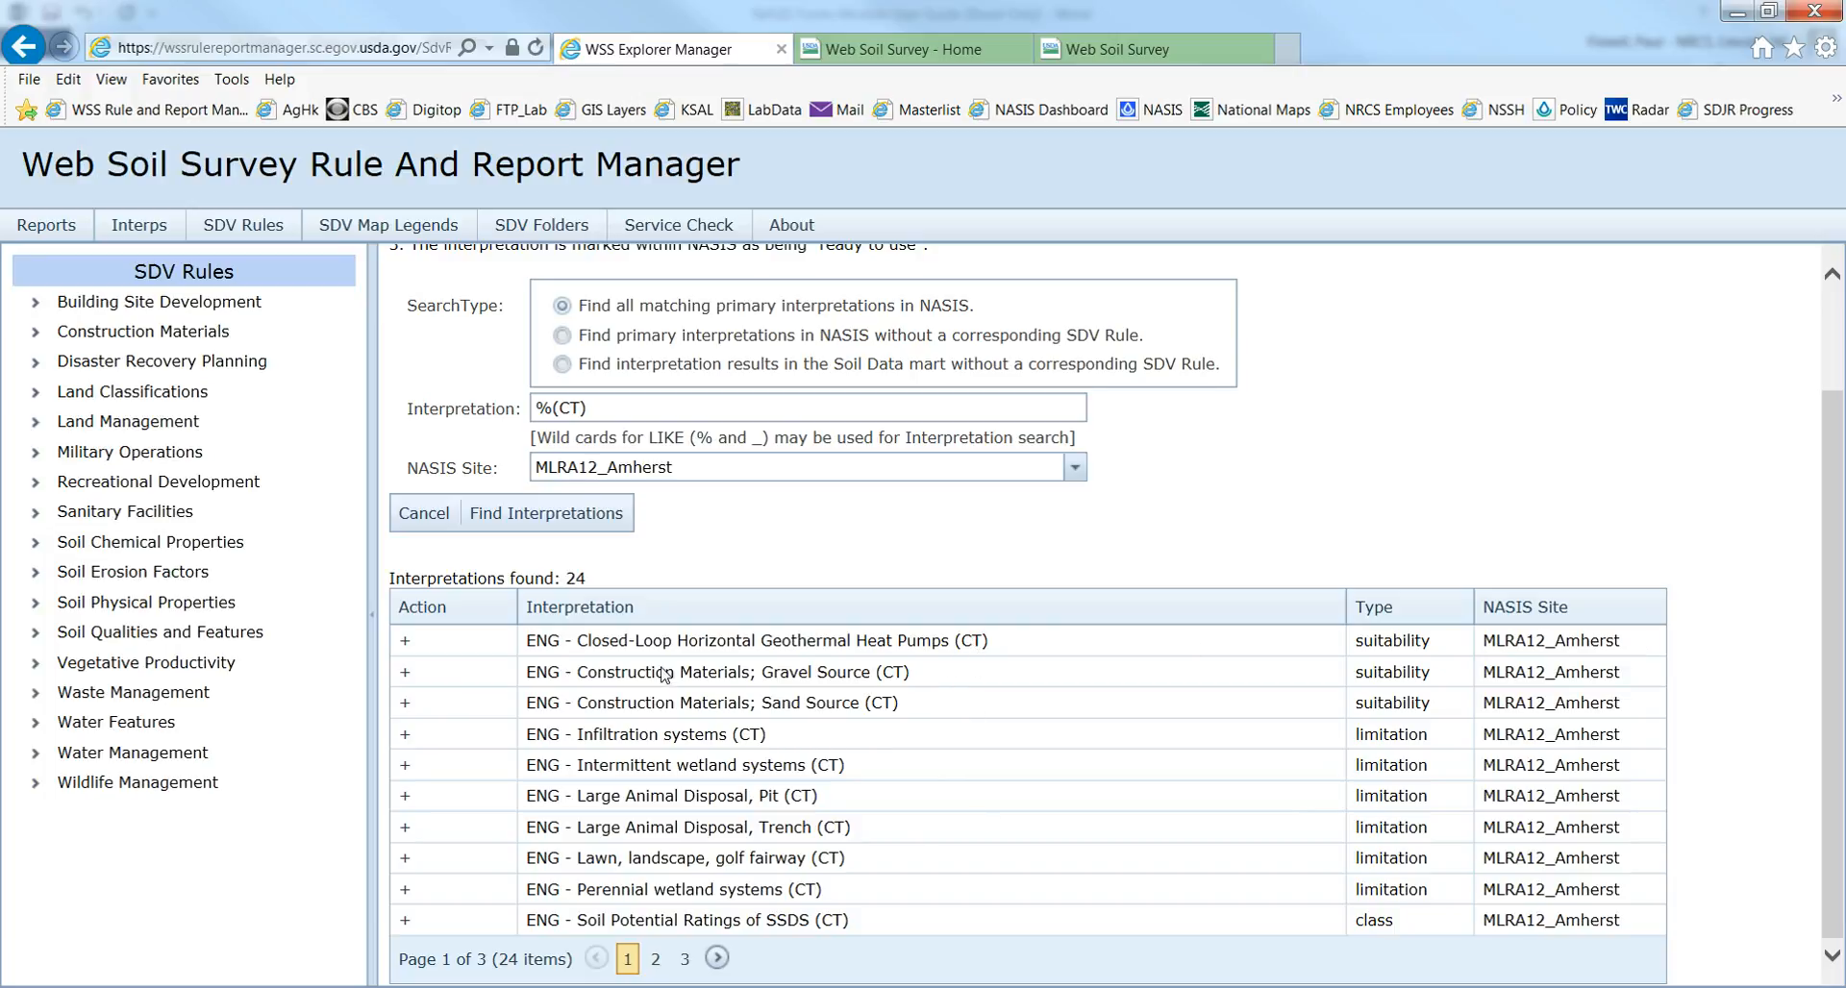
click(652, 966)
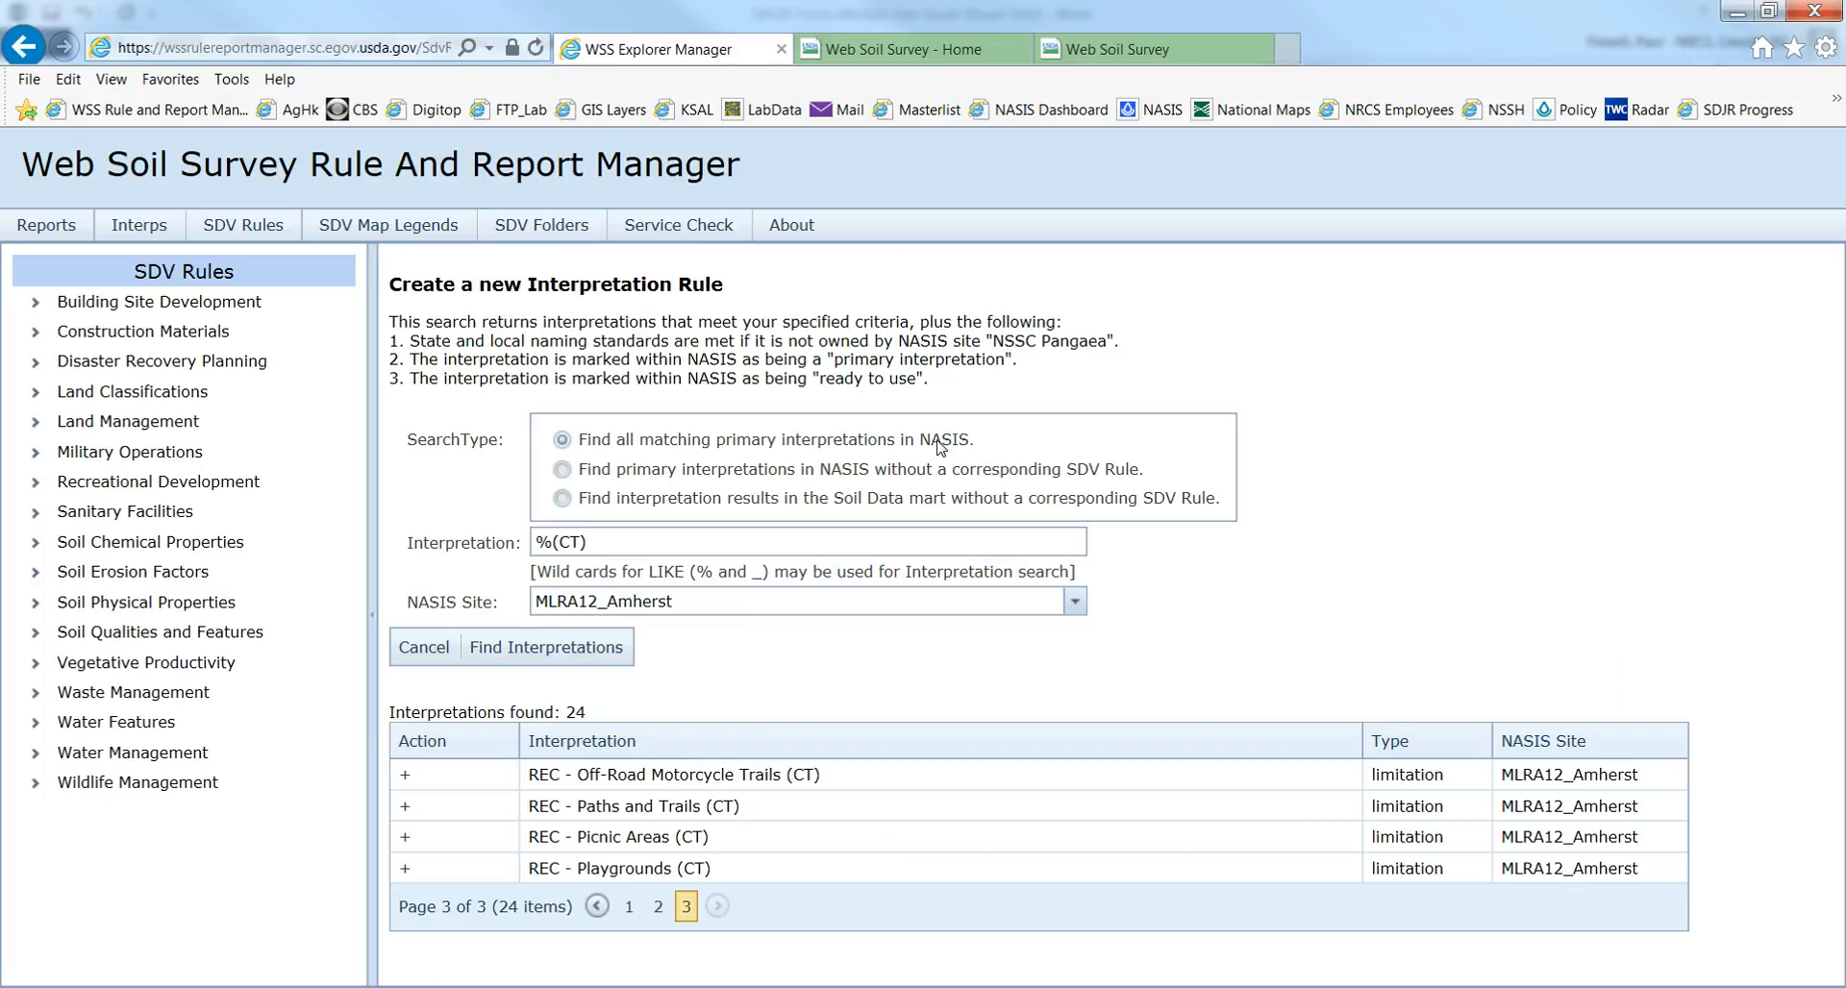
Search for primary interpretations in NASIS without a corresponding SDV rule, using %(CT) and the NASIS site MLRA12_Amherst.
click(563, 473)
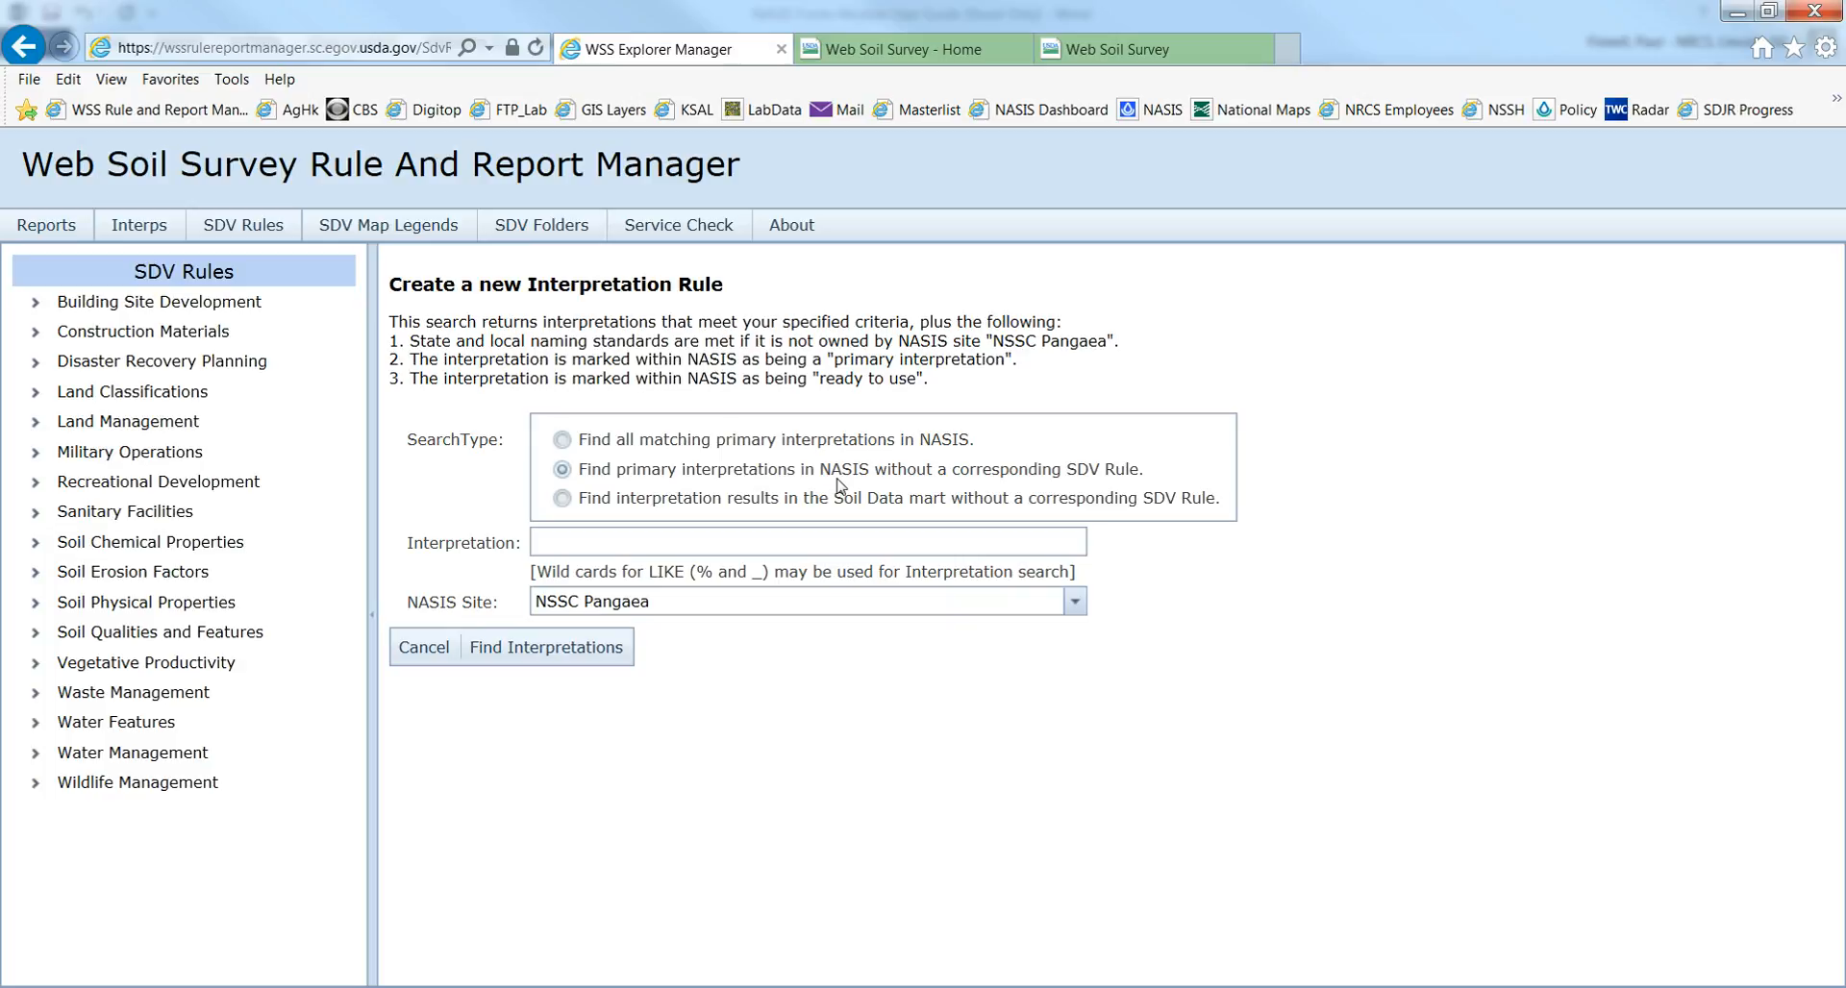
click(591, 543)
text(%)
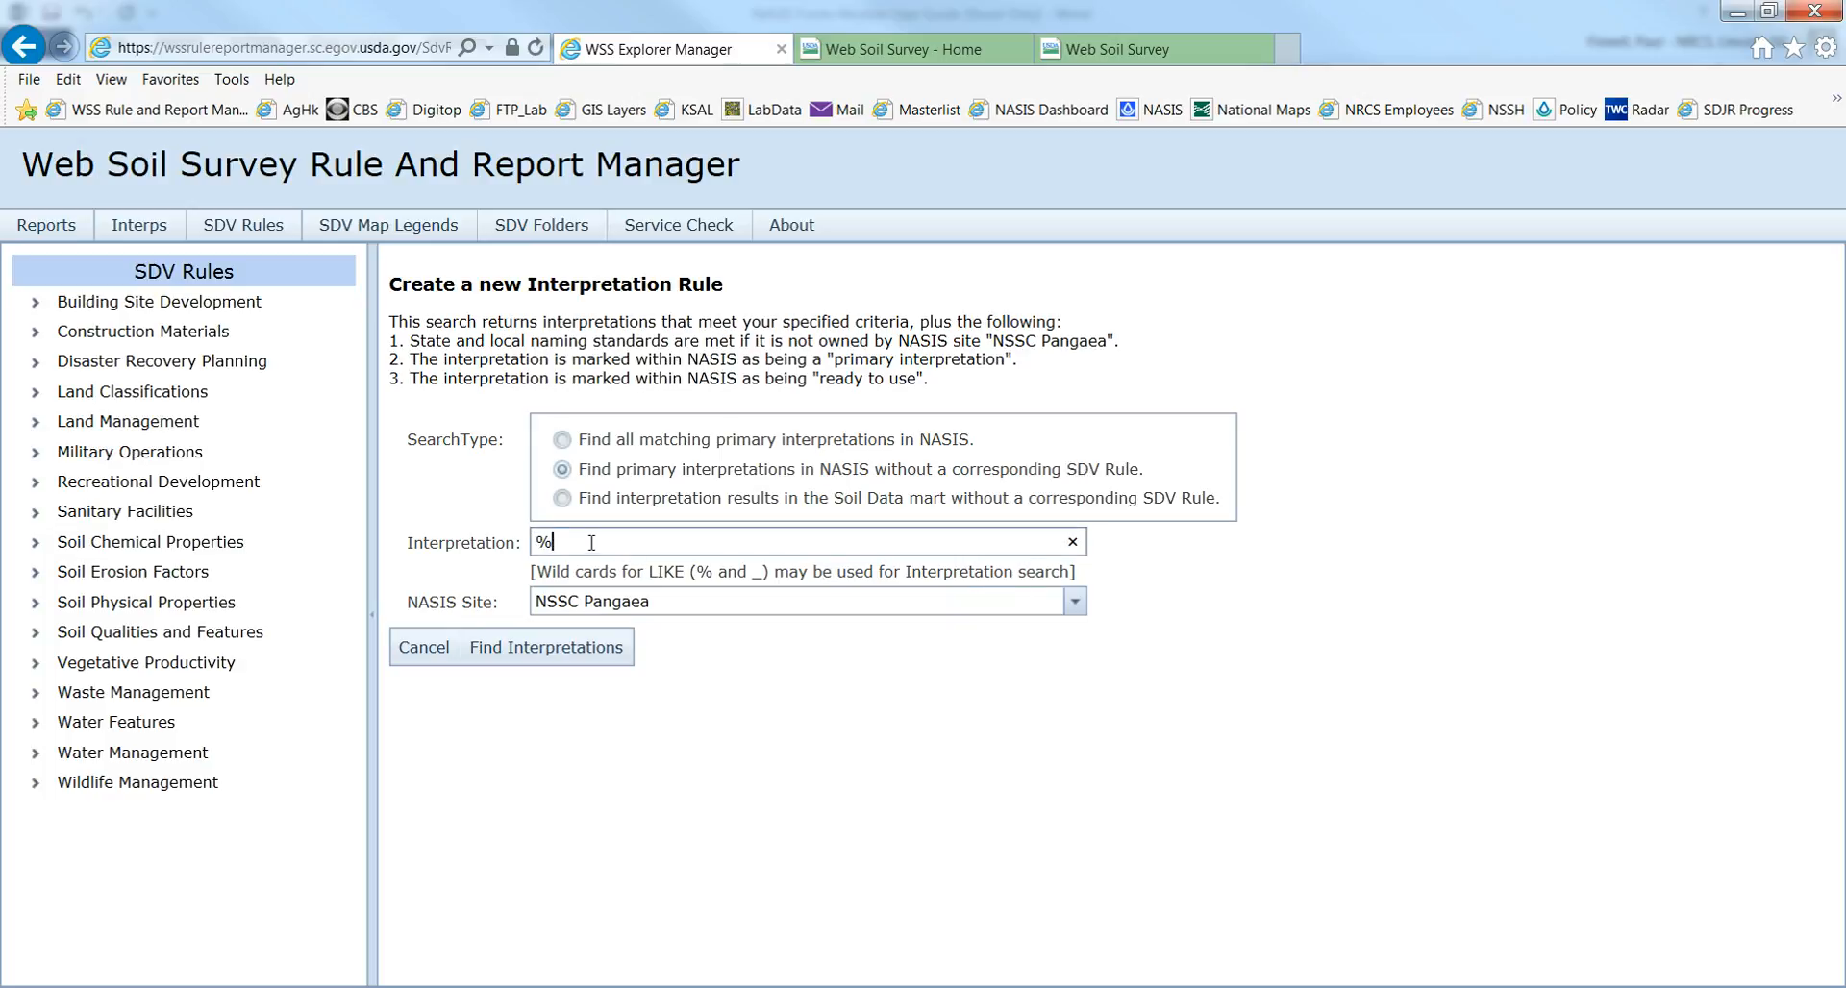
text((CT))
click(647, 602)
scroll(764, 731, down, 3)
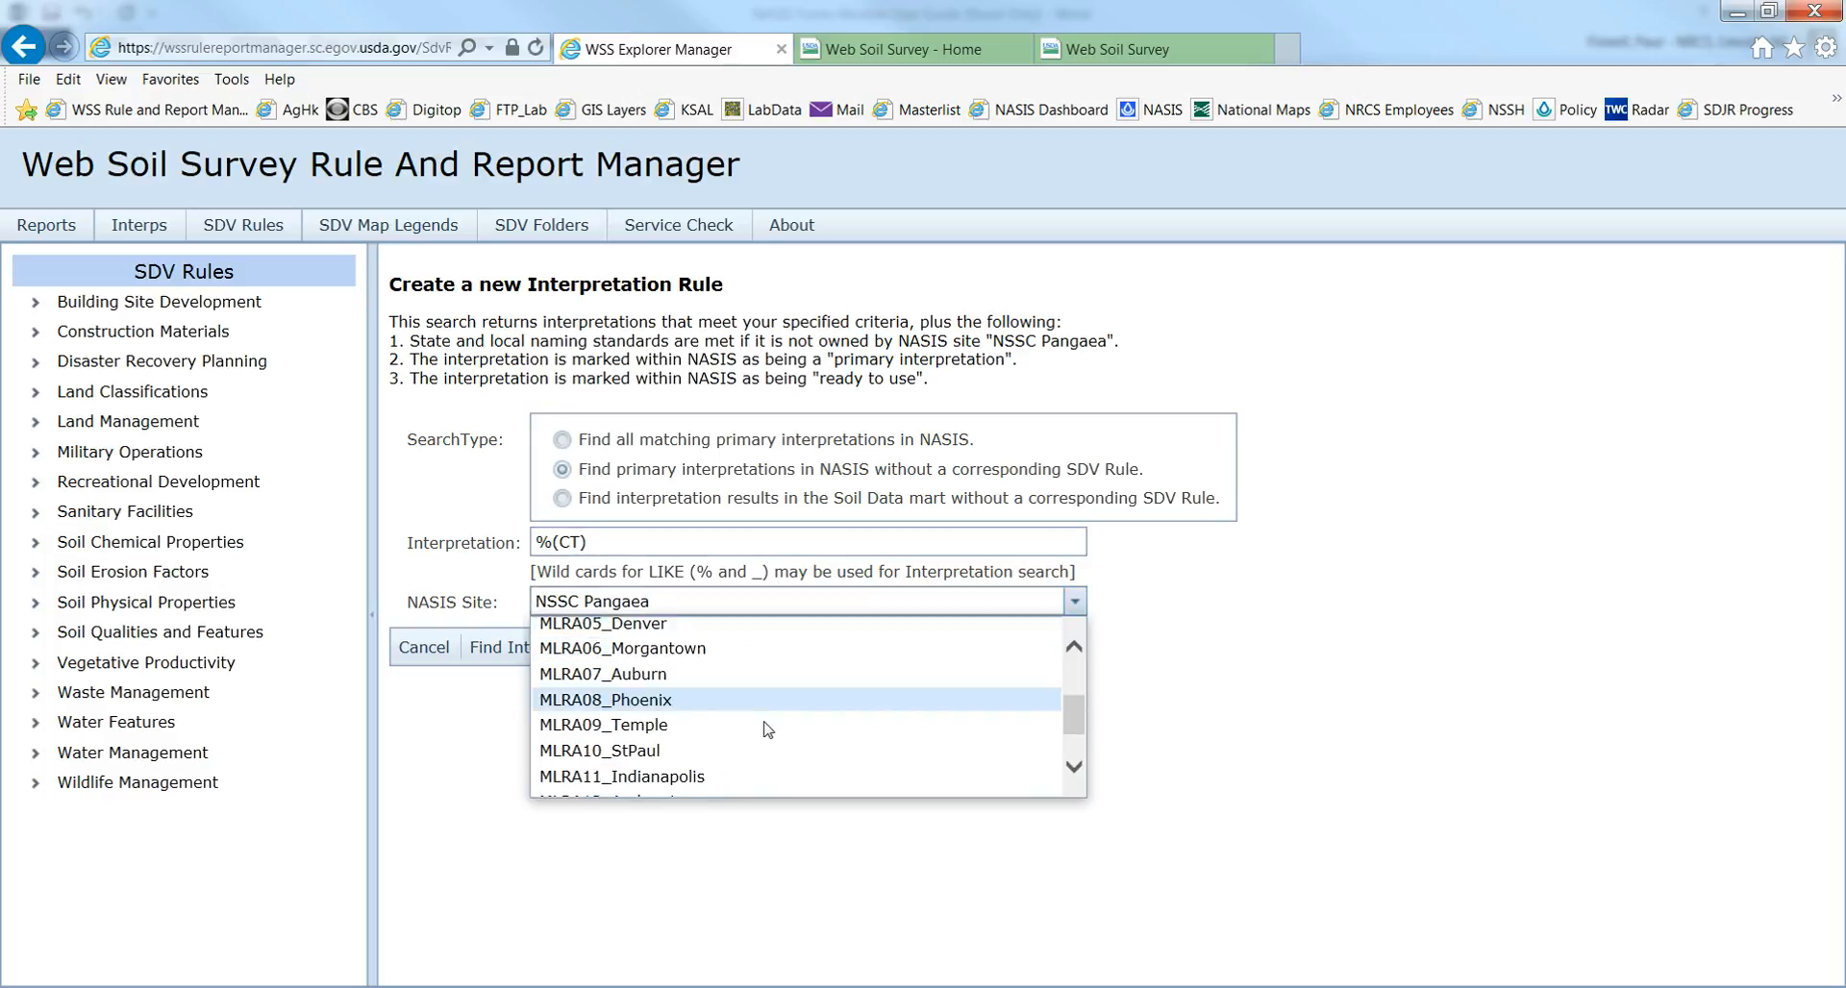
click(687, 740)
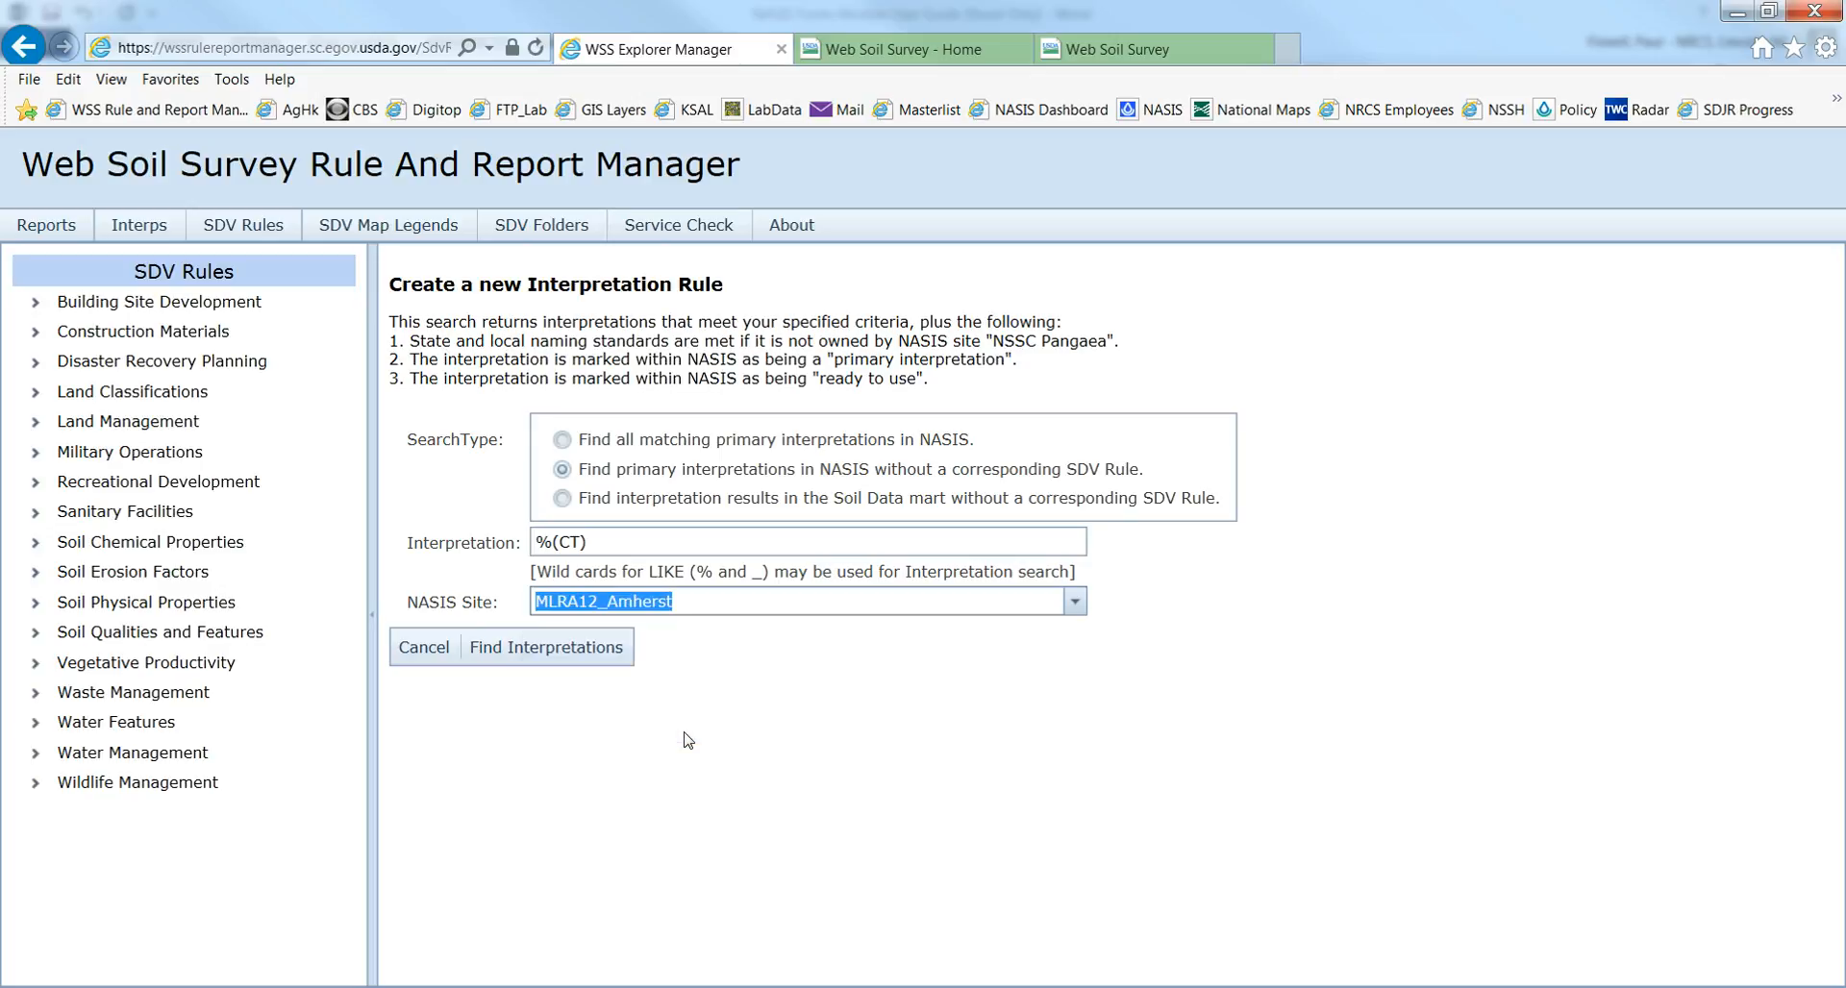
click(554, 648)
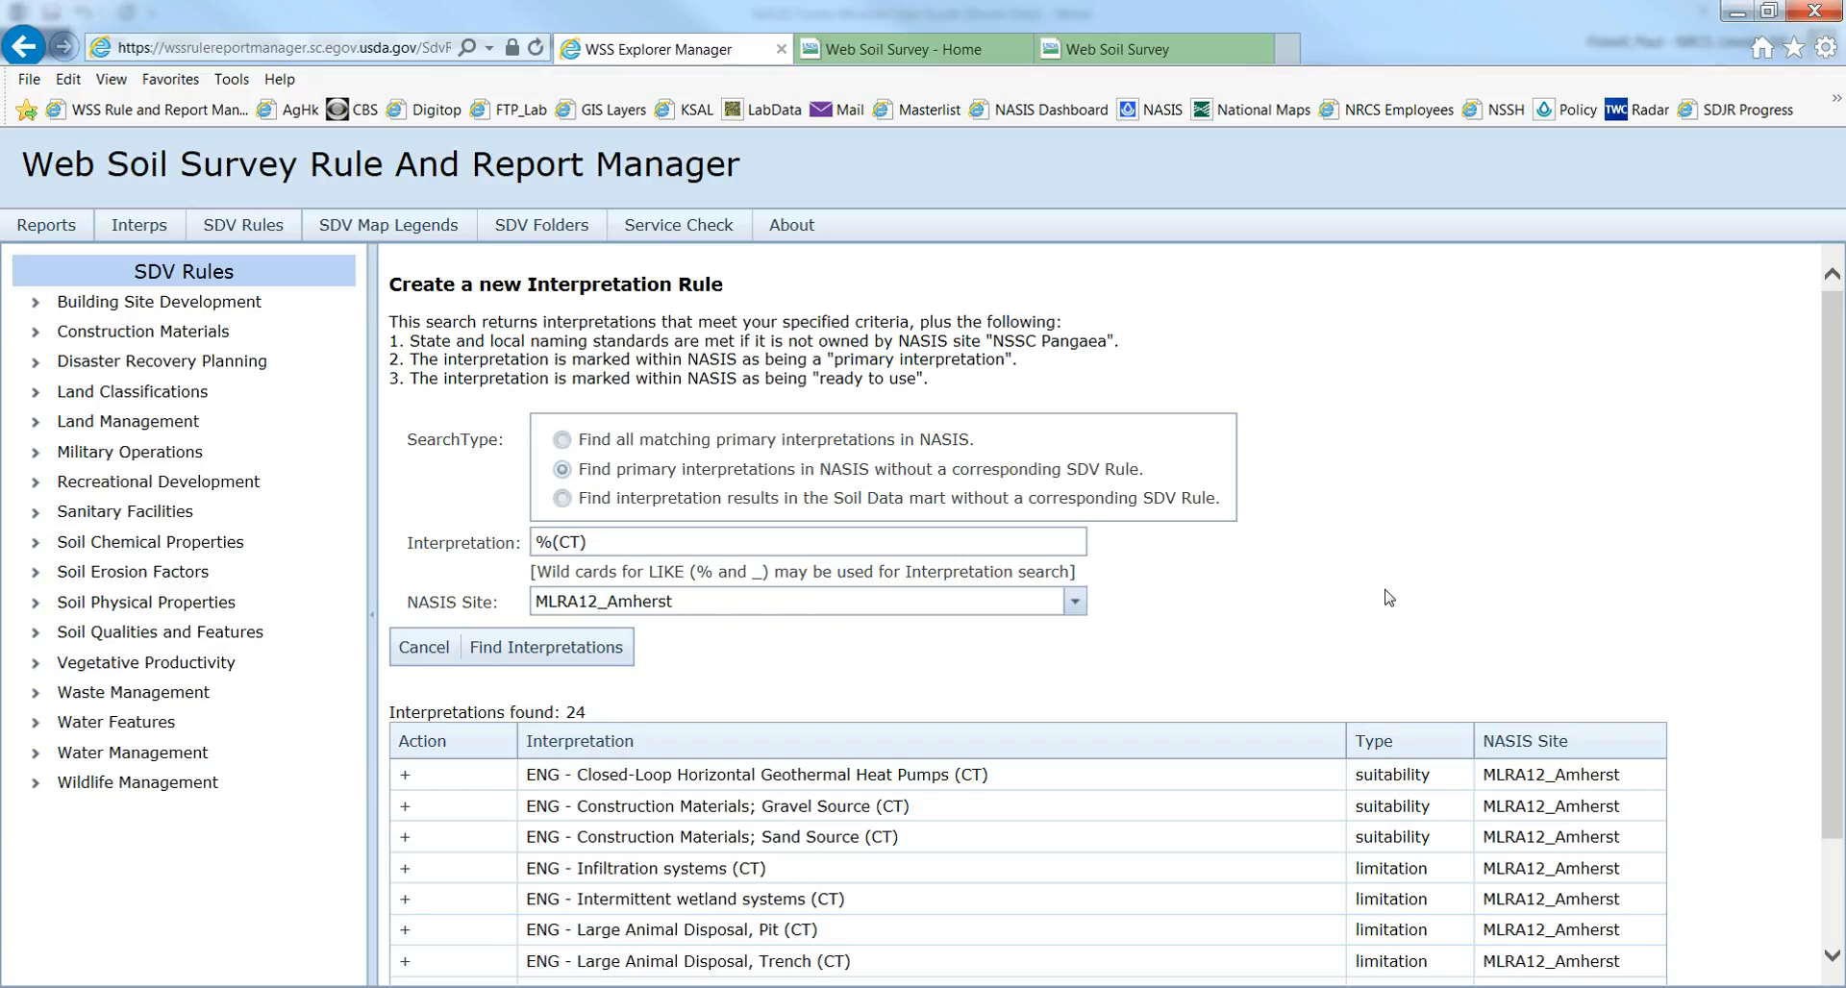
scroll(1385, 607, down, 3)
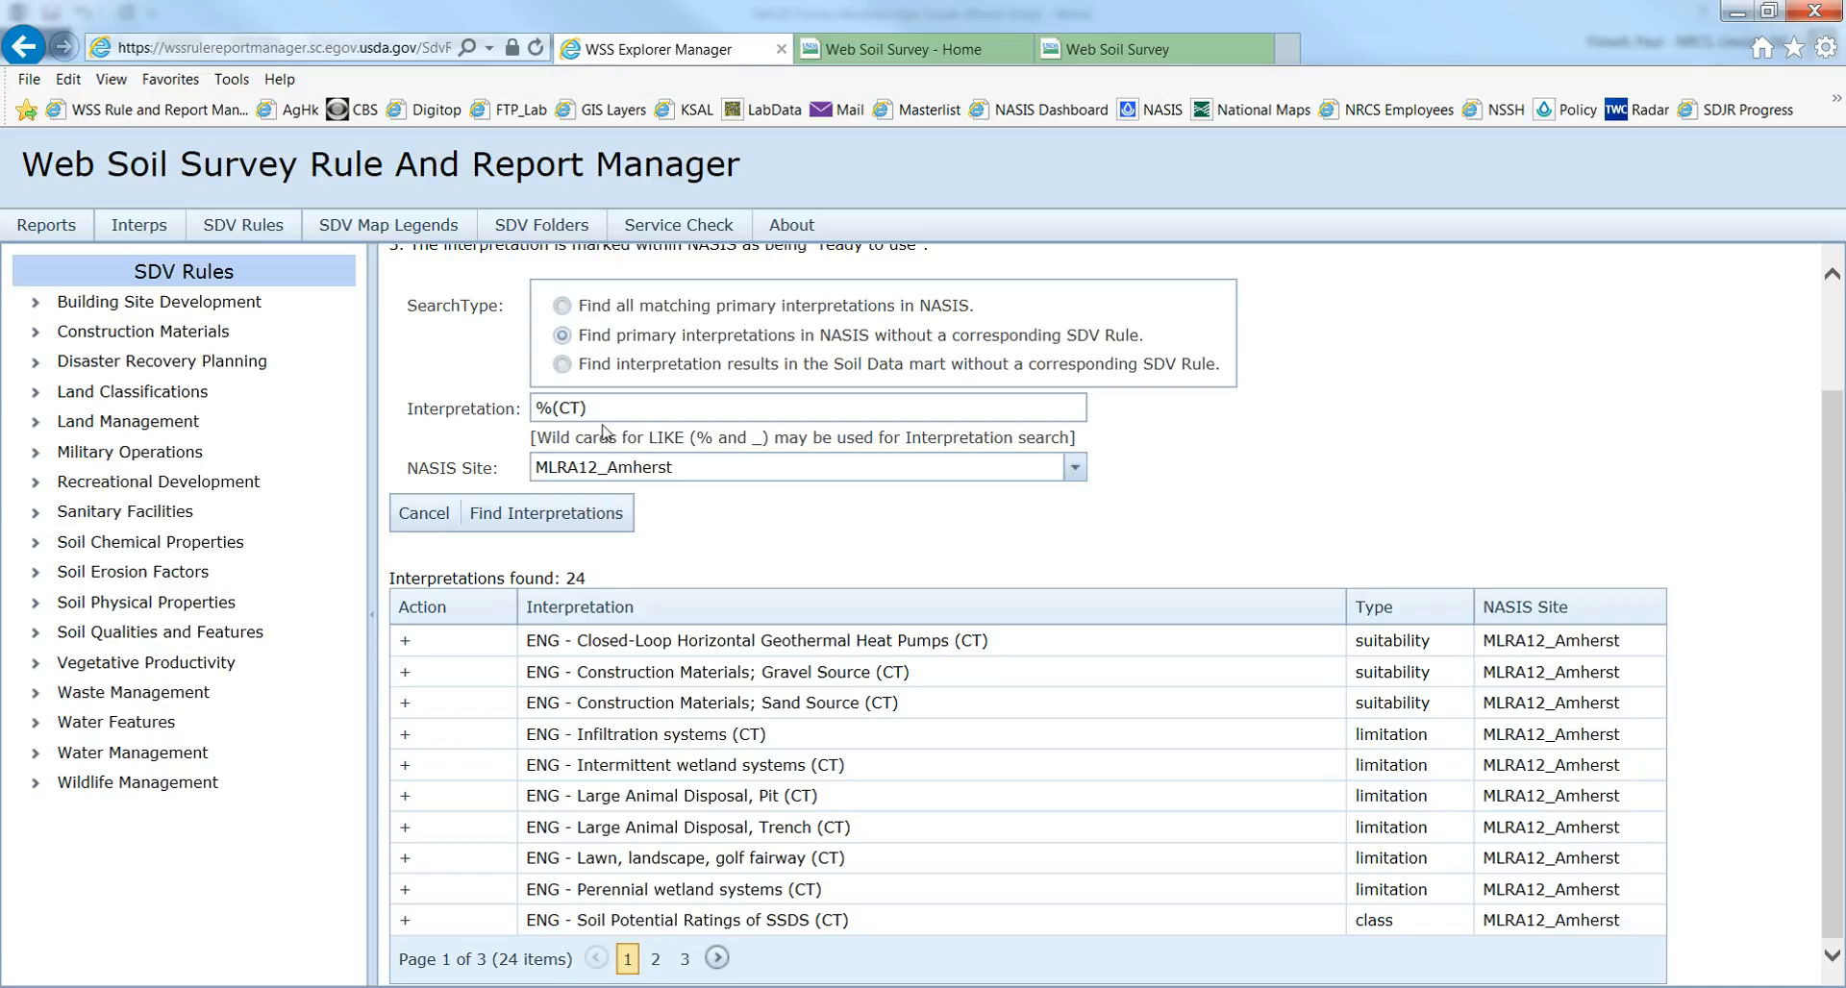
Find interpretation results in the Soil Data mart without a corresponding SDV rule for any soil survey area in Connecticut.
click(561, 363)
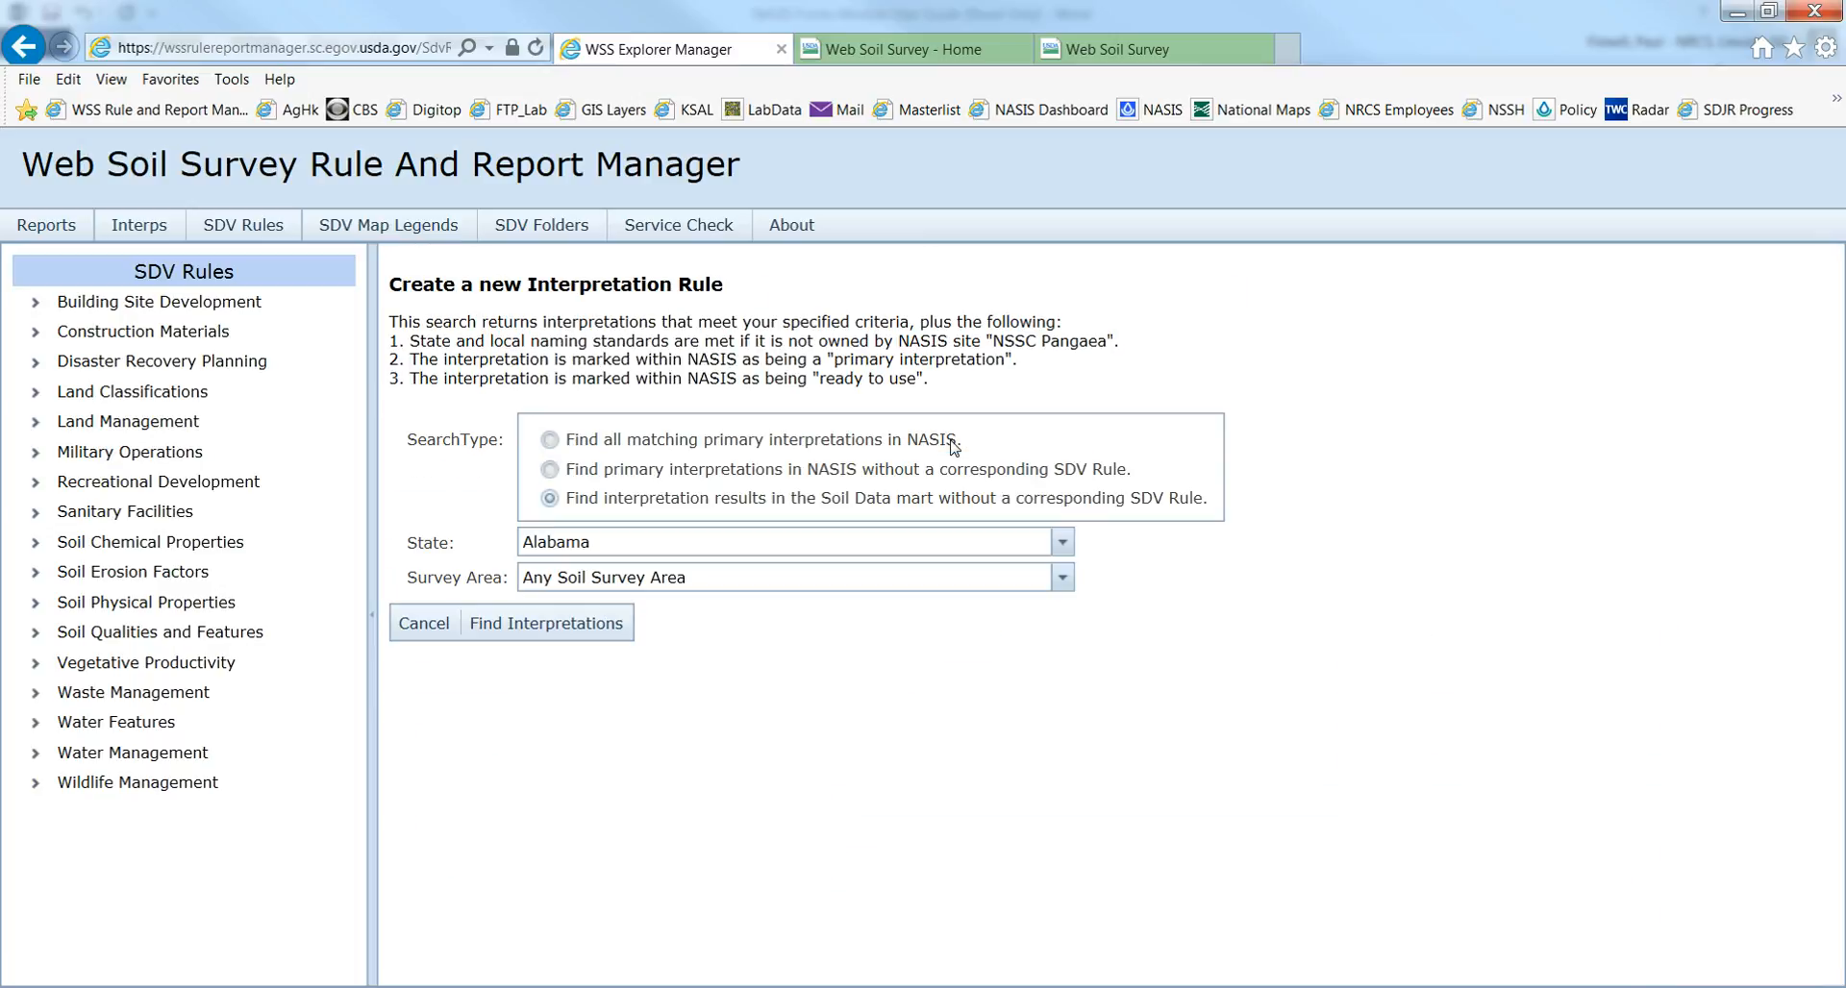
click(604, 558)
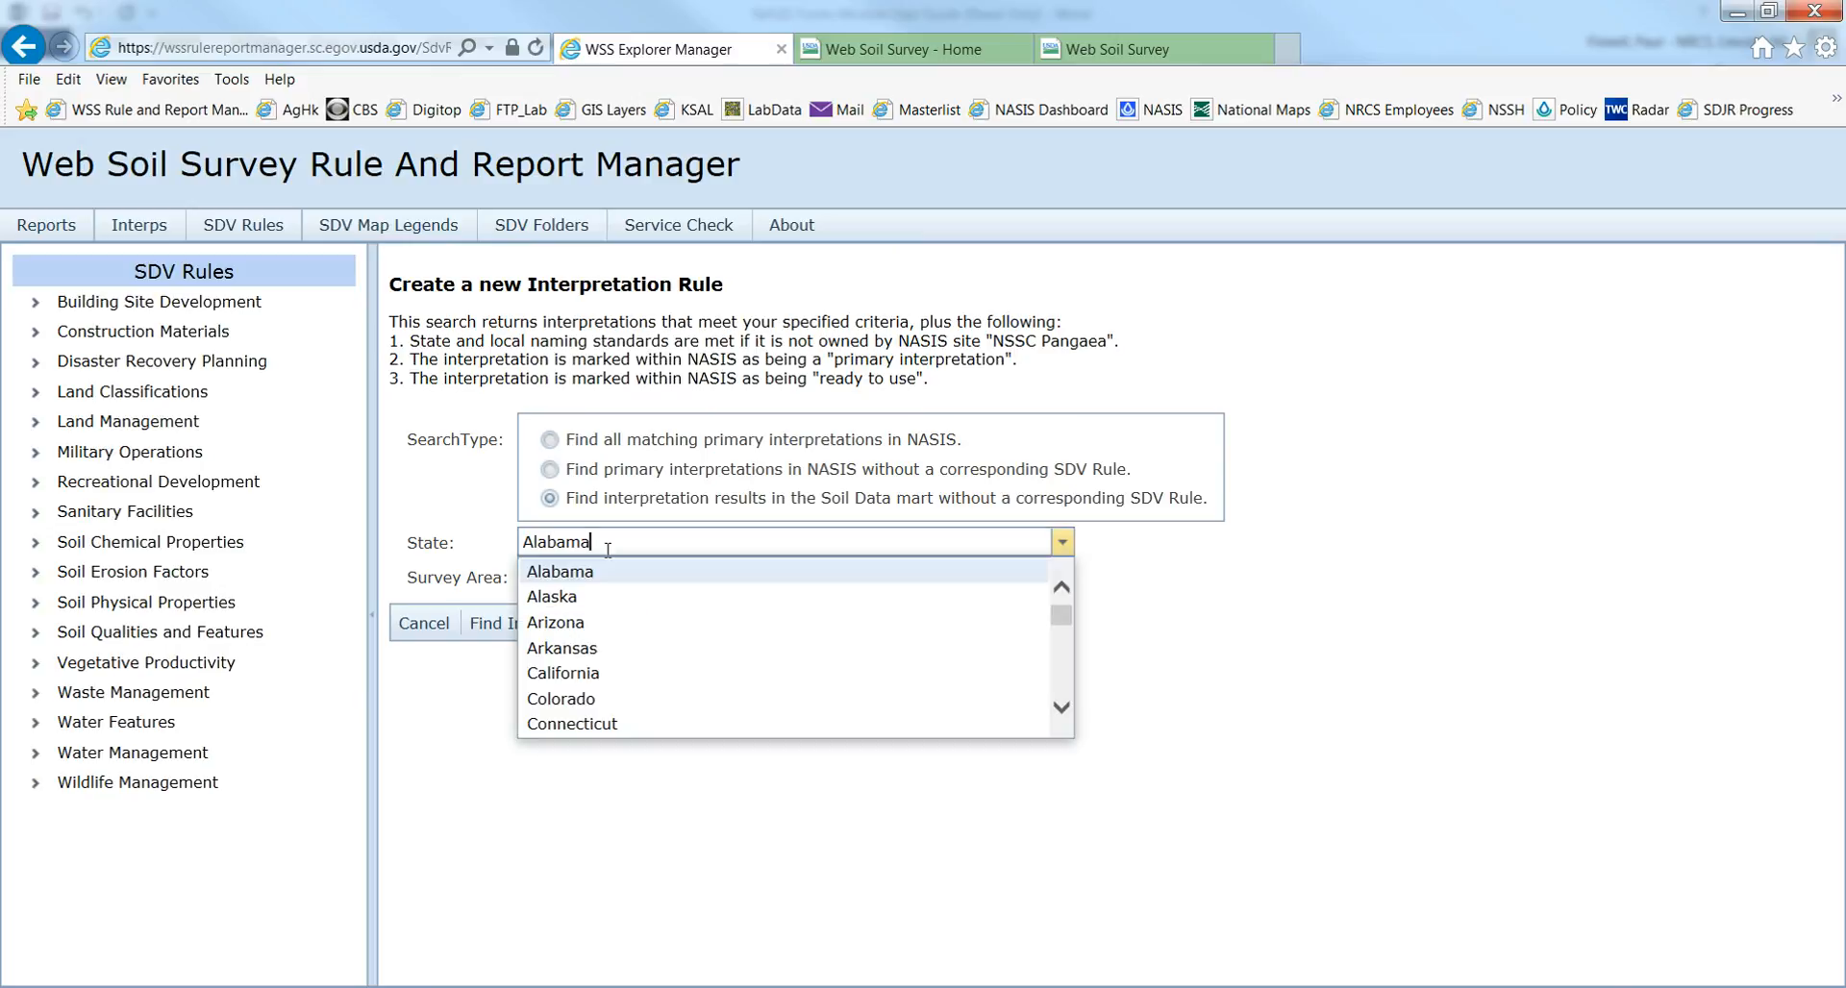
click(626, 730)
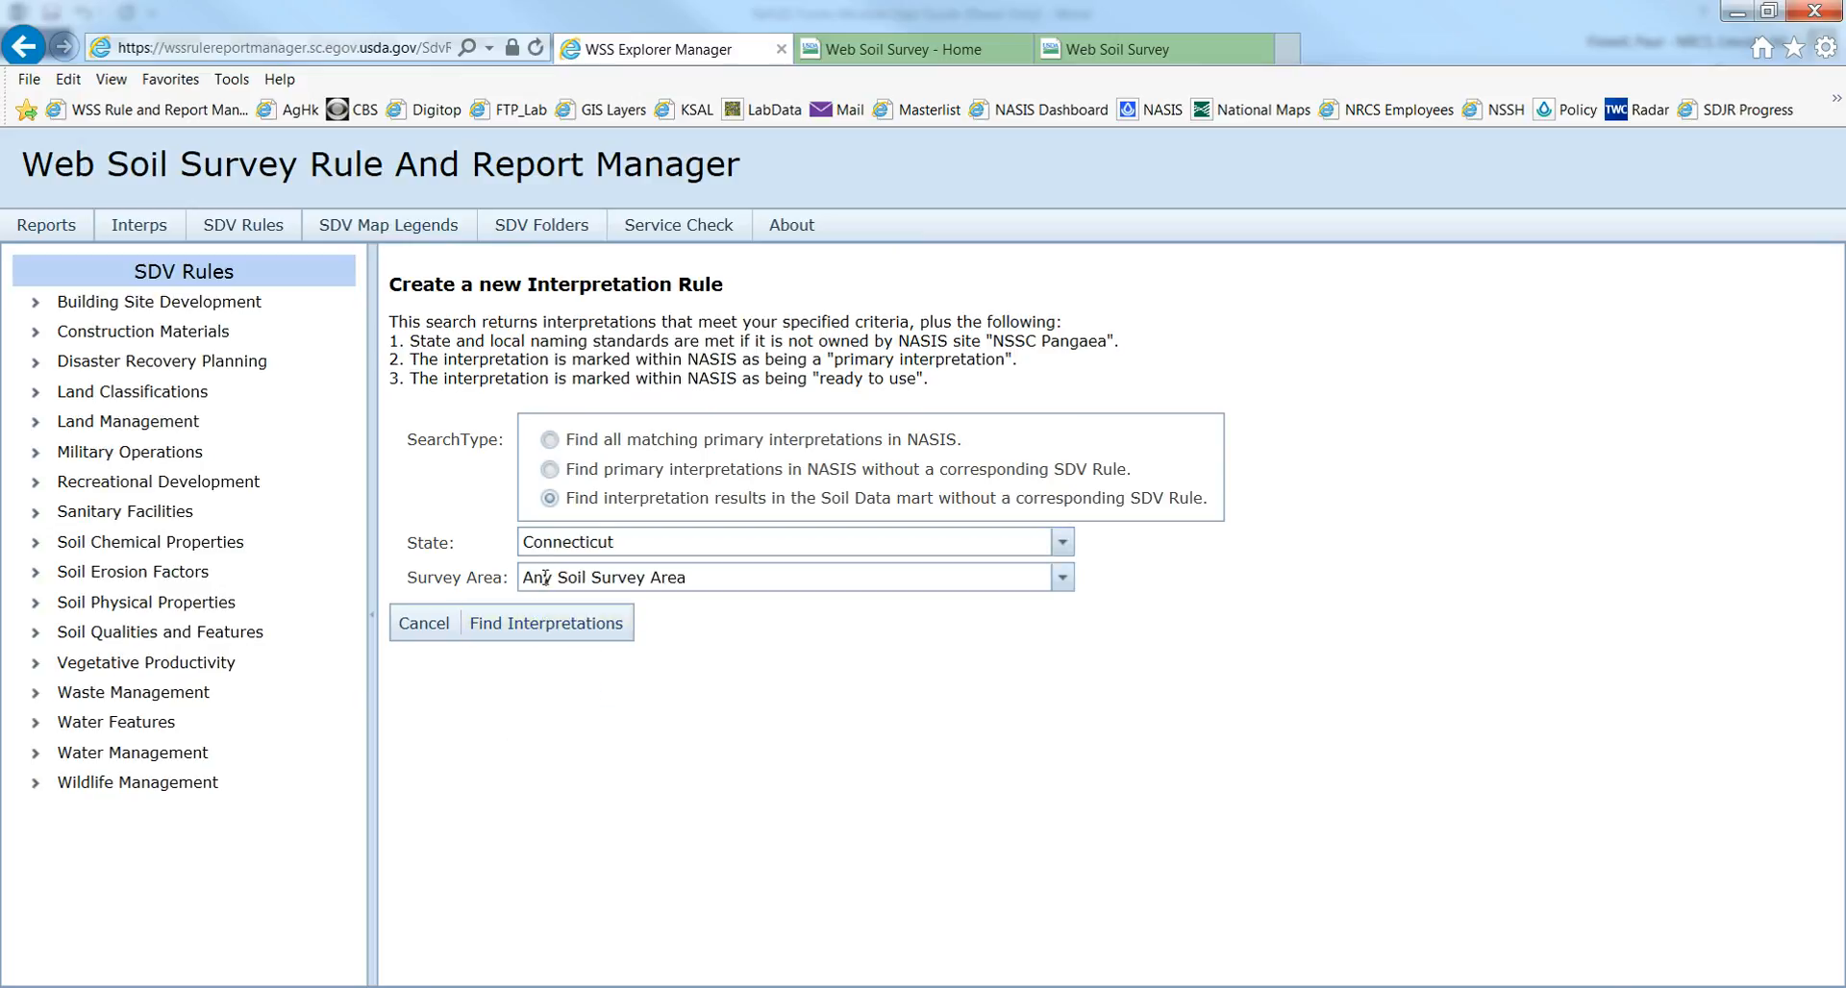
click(554, 634)
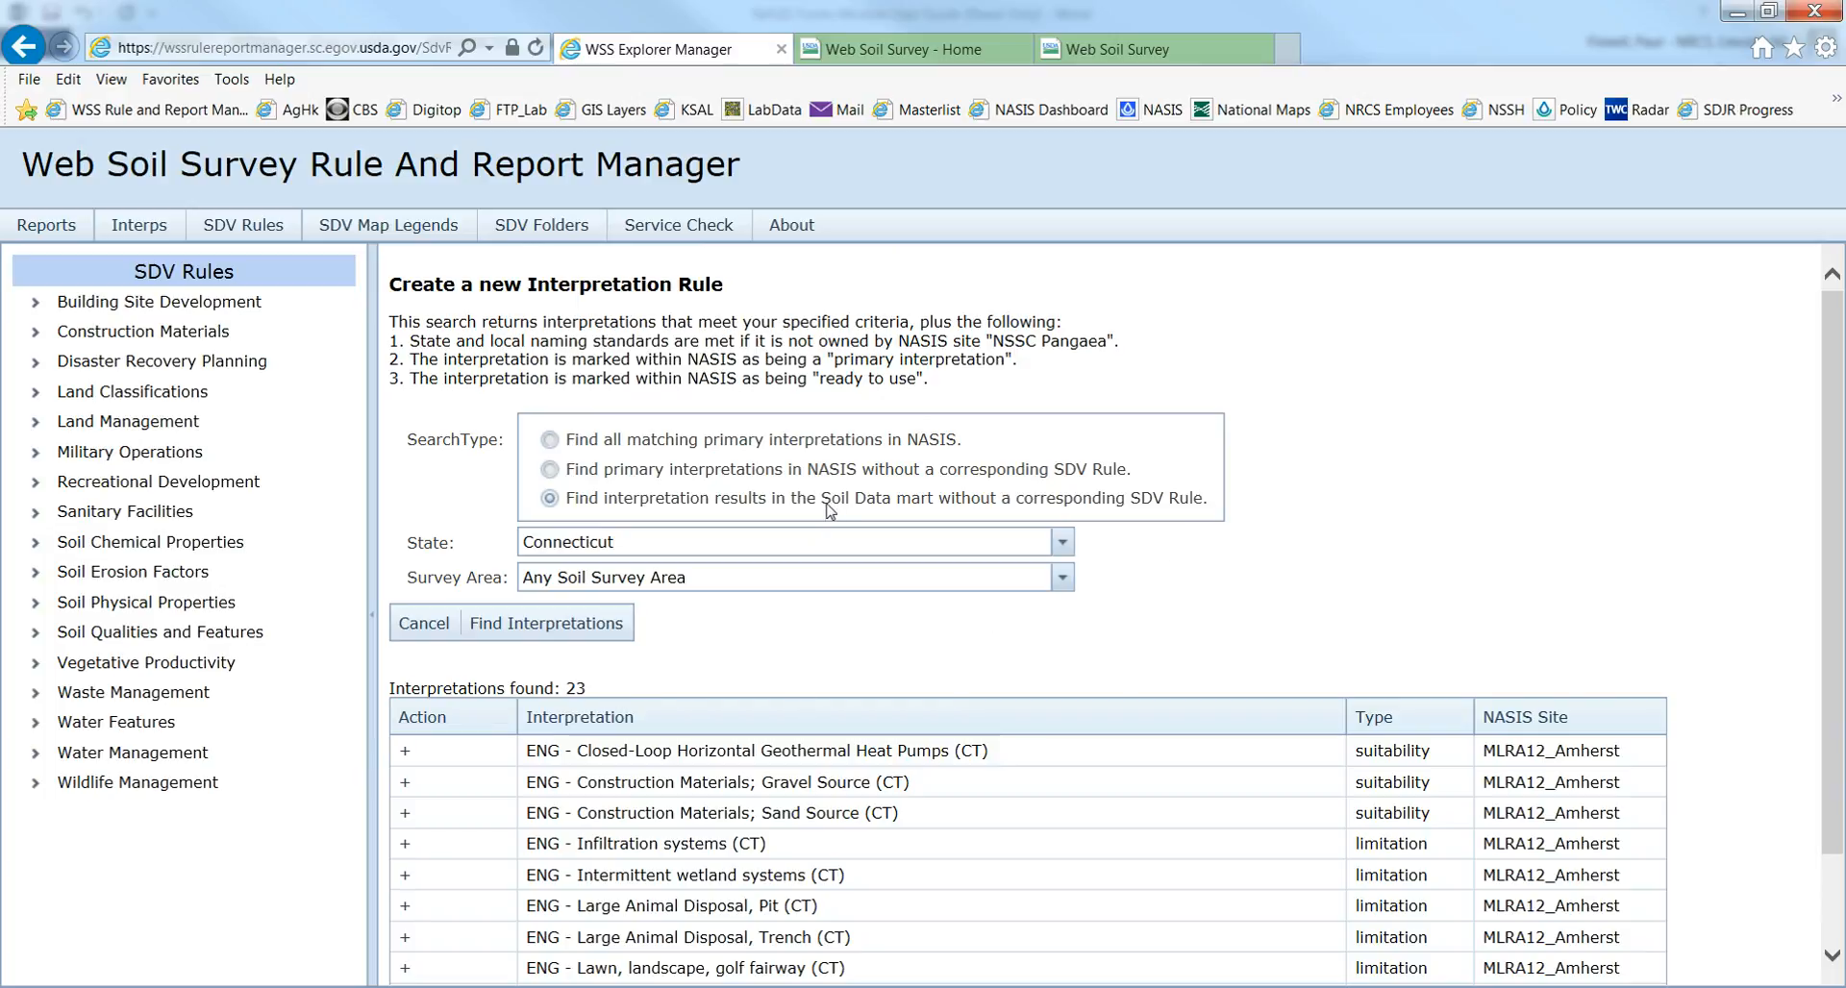
drag(822, 501, 919, 505)
click(919, 505)
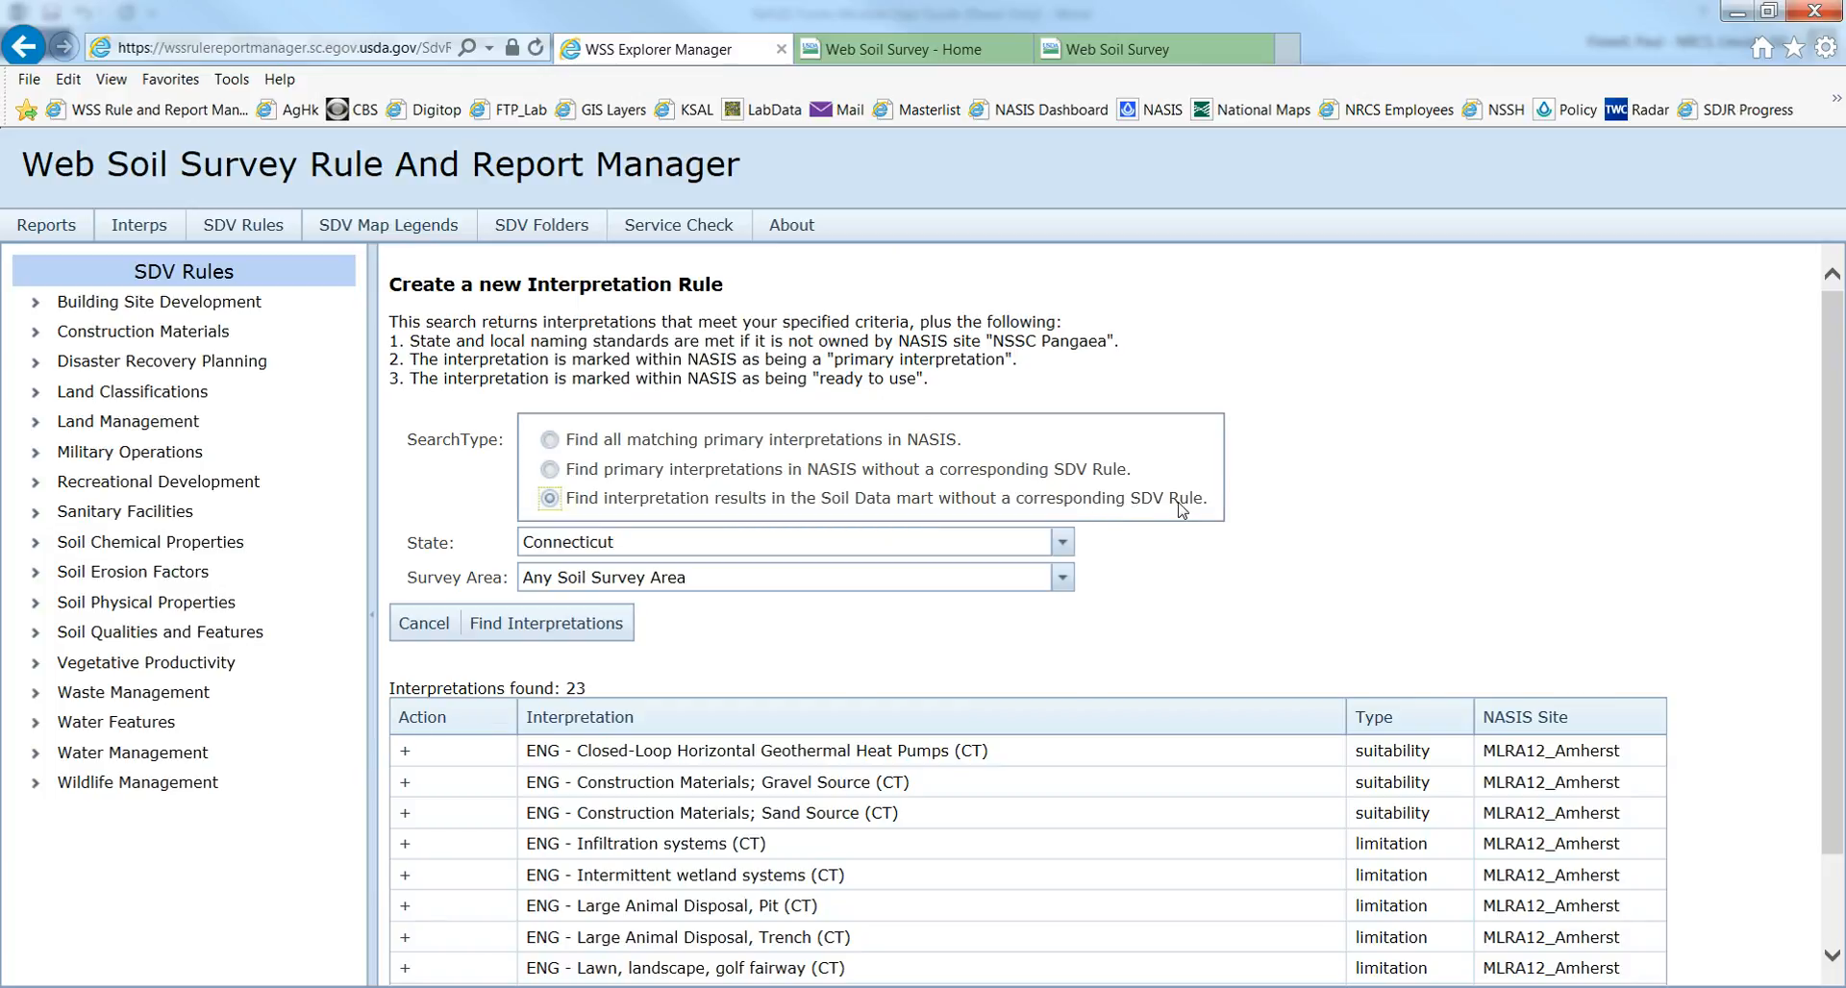
click(1202, 636)
scroll(1207, 636, down, 1)
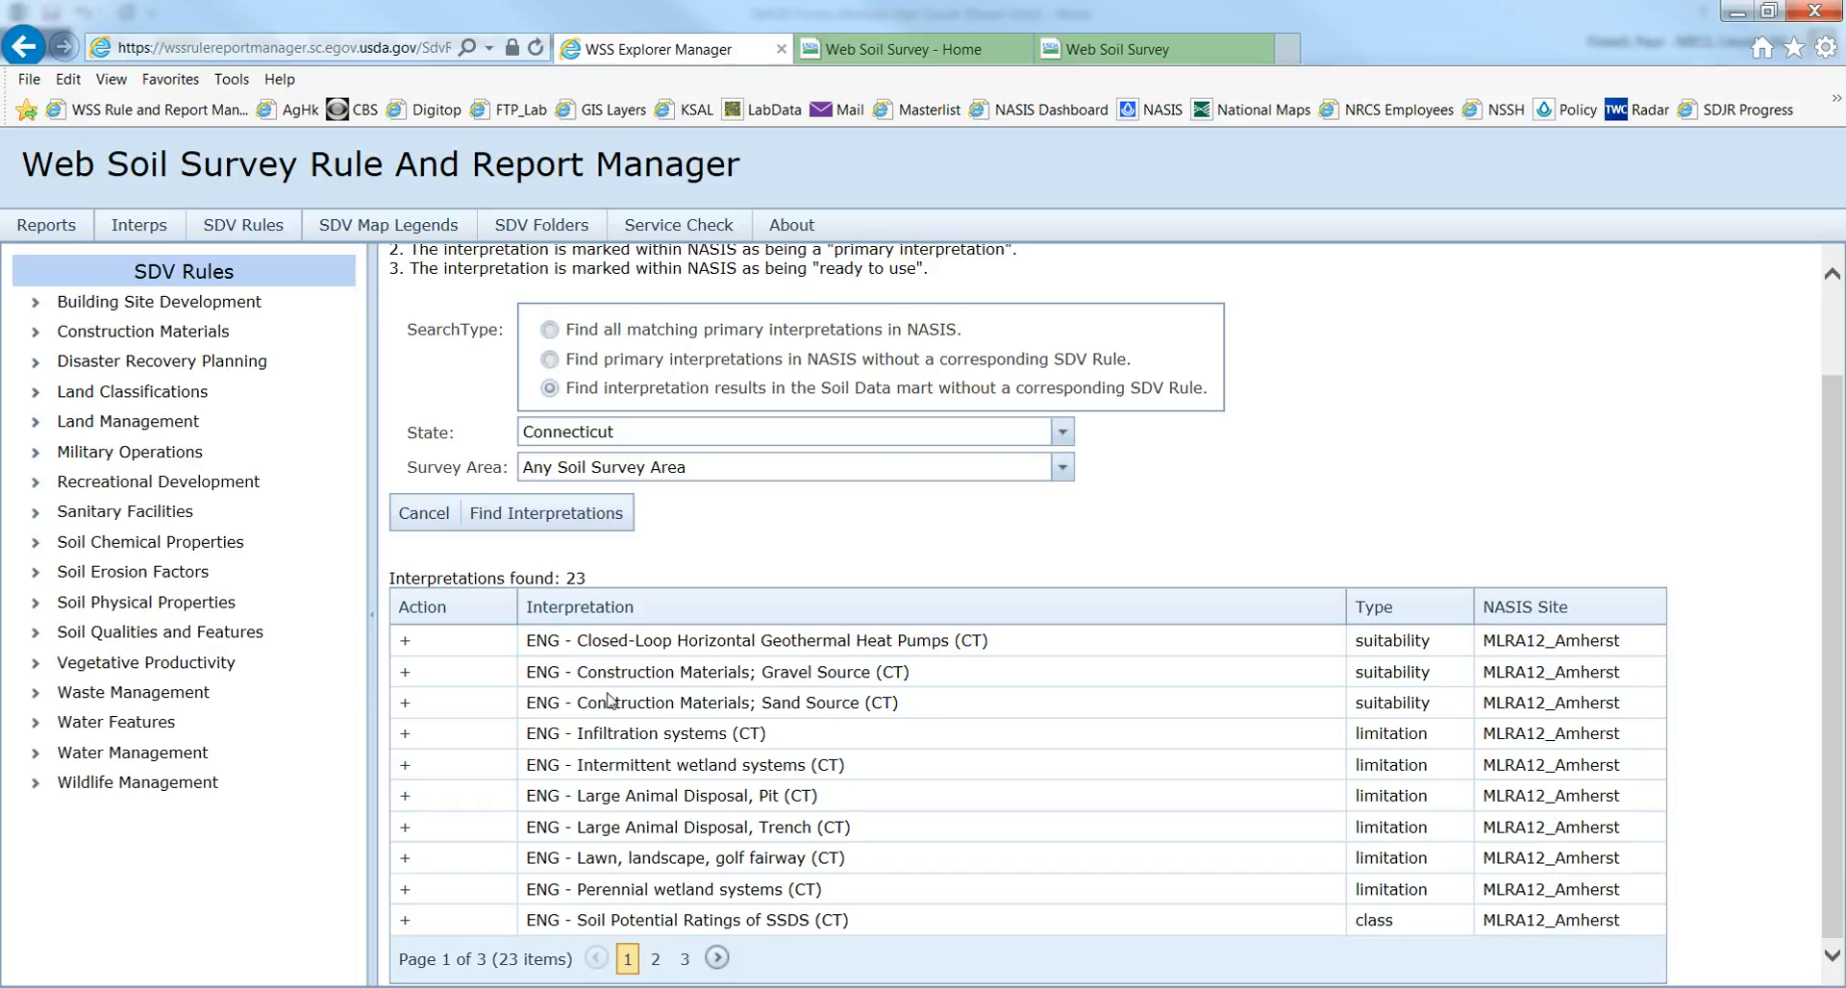
Create a rule from ENG - Closed-Loop Horizontal Geothermal Heat Pumps (CT) and name it Geothermal Heat Pump Suitability.
click(405, 641)
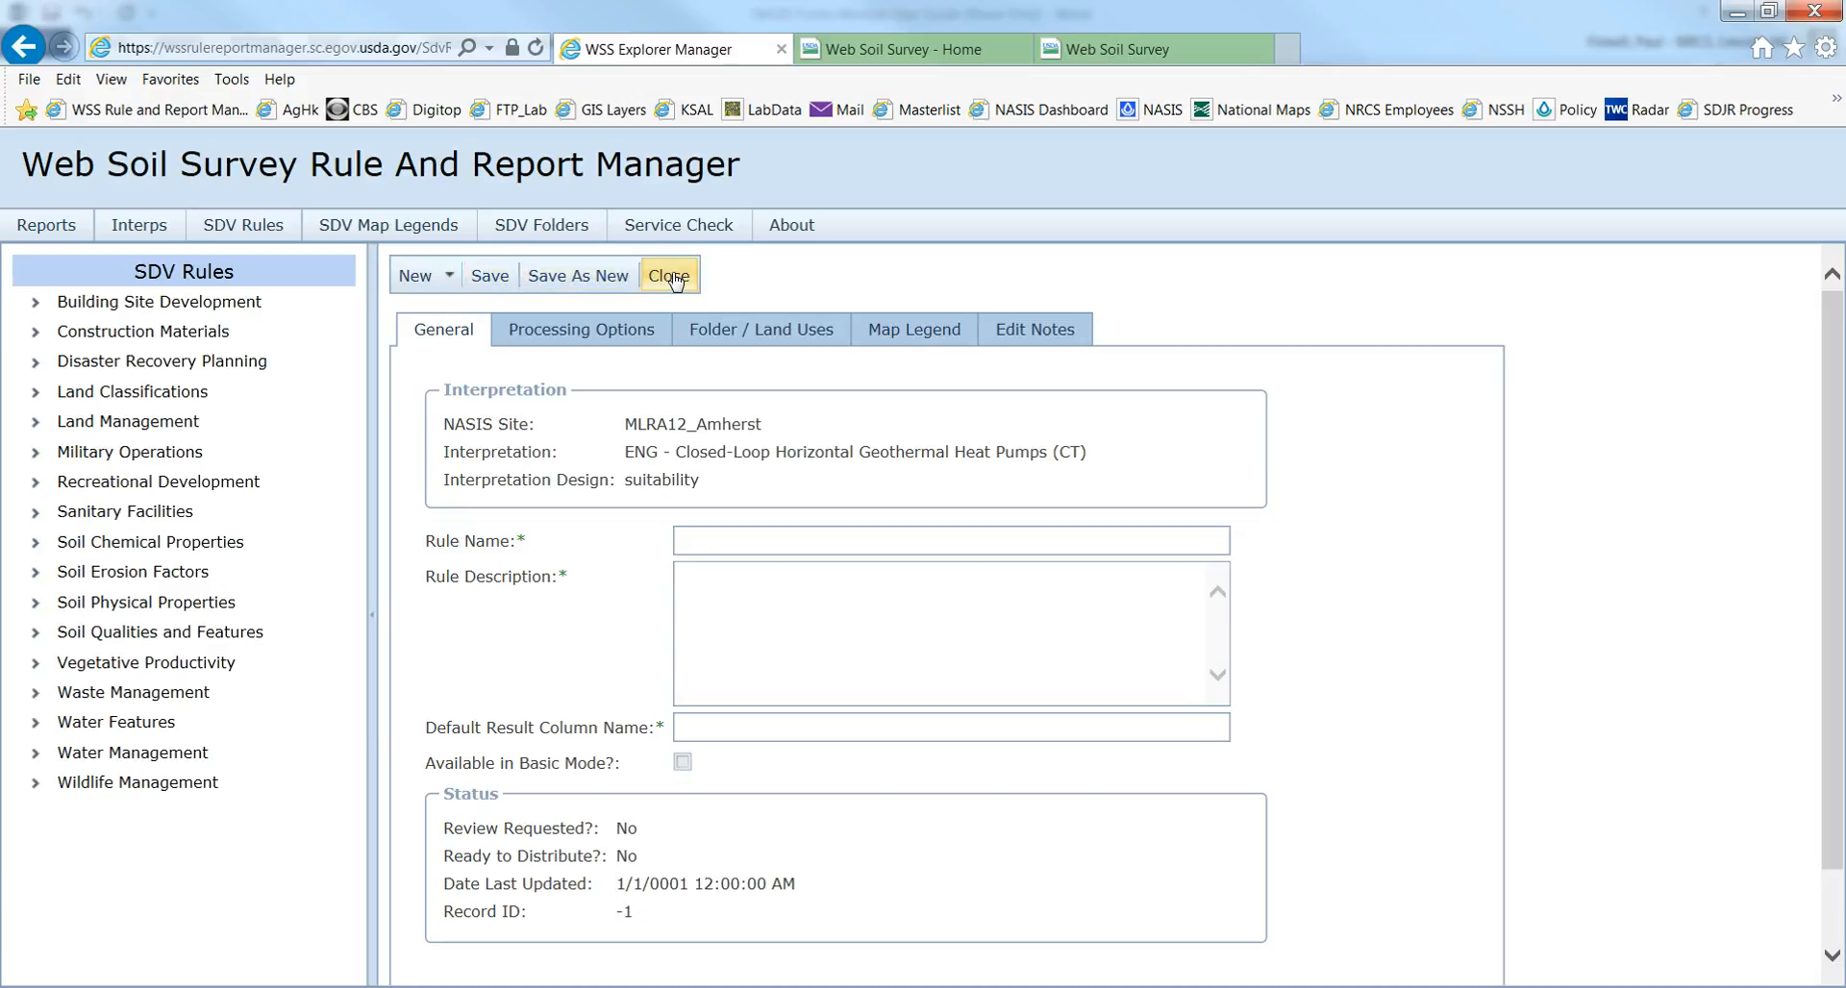
click(444, 281)
drag(858, 450, 1015, 459)
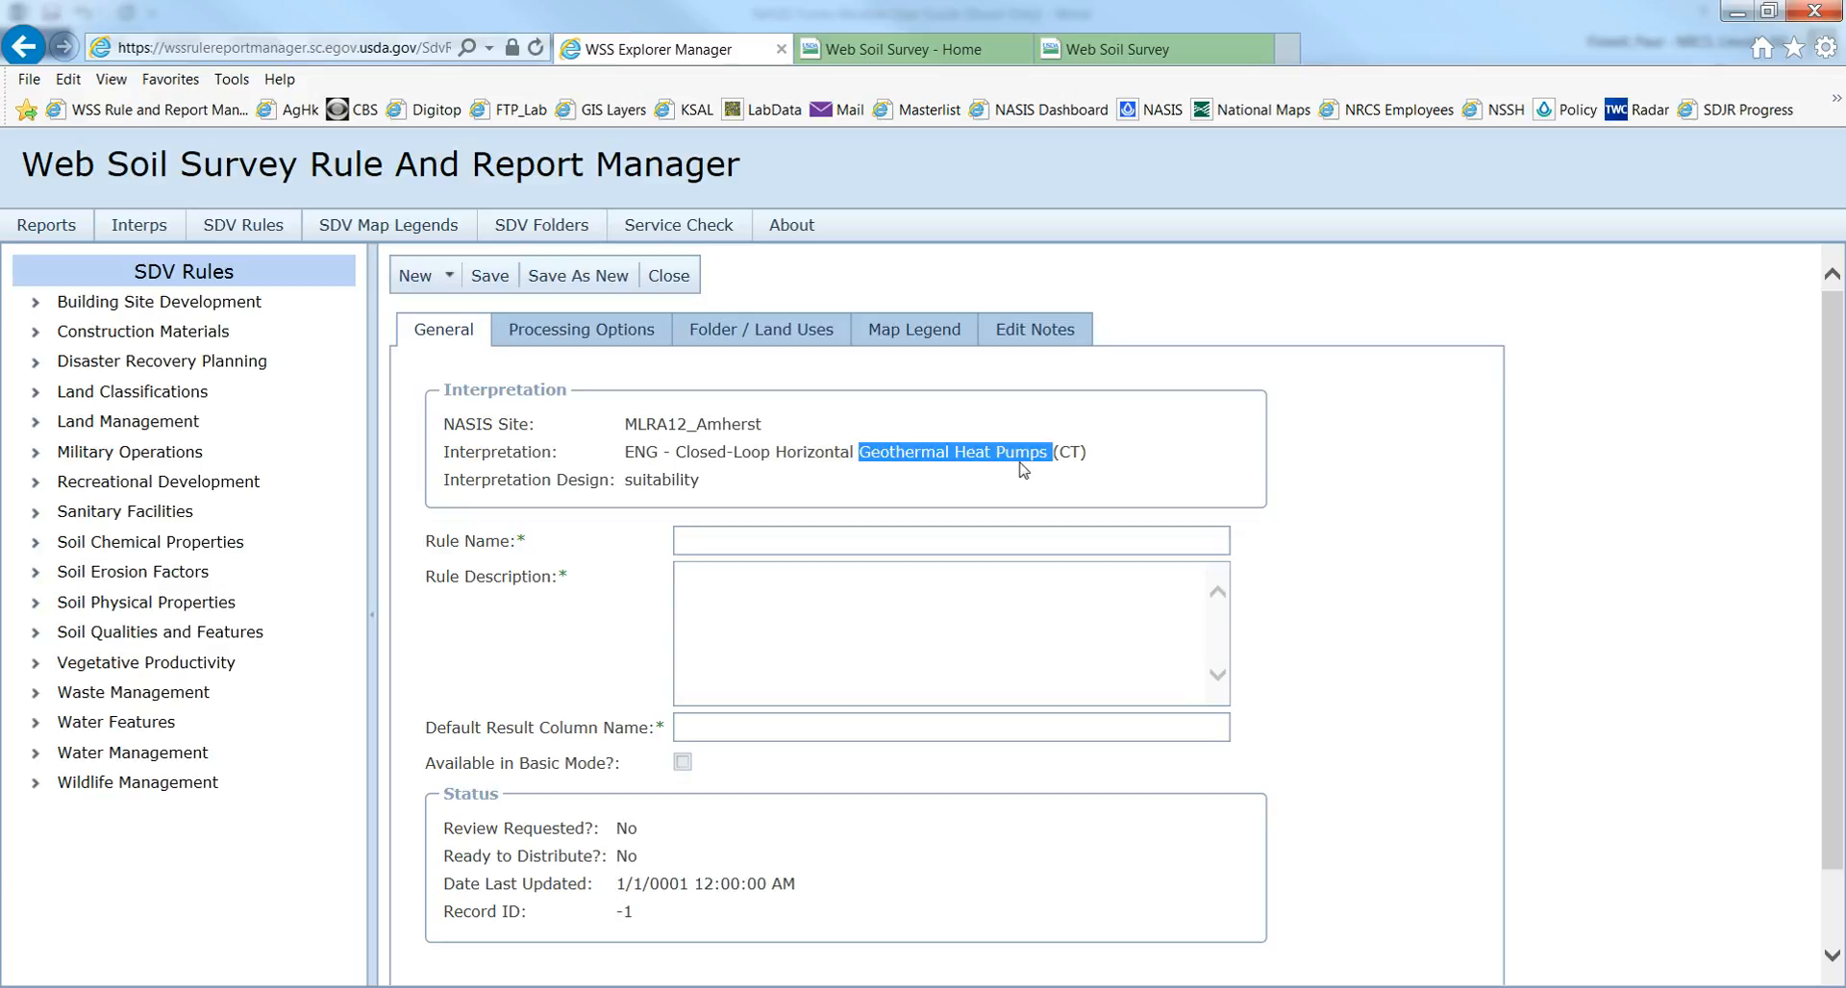
right_click(1011, 457)
click(1067, 494)
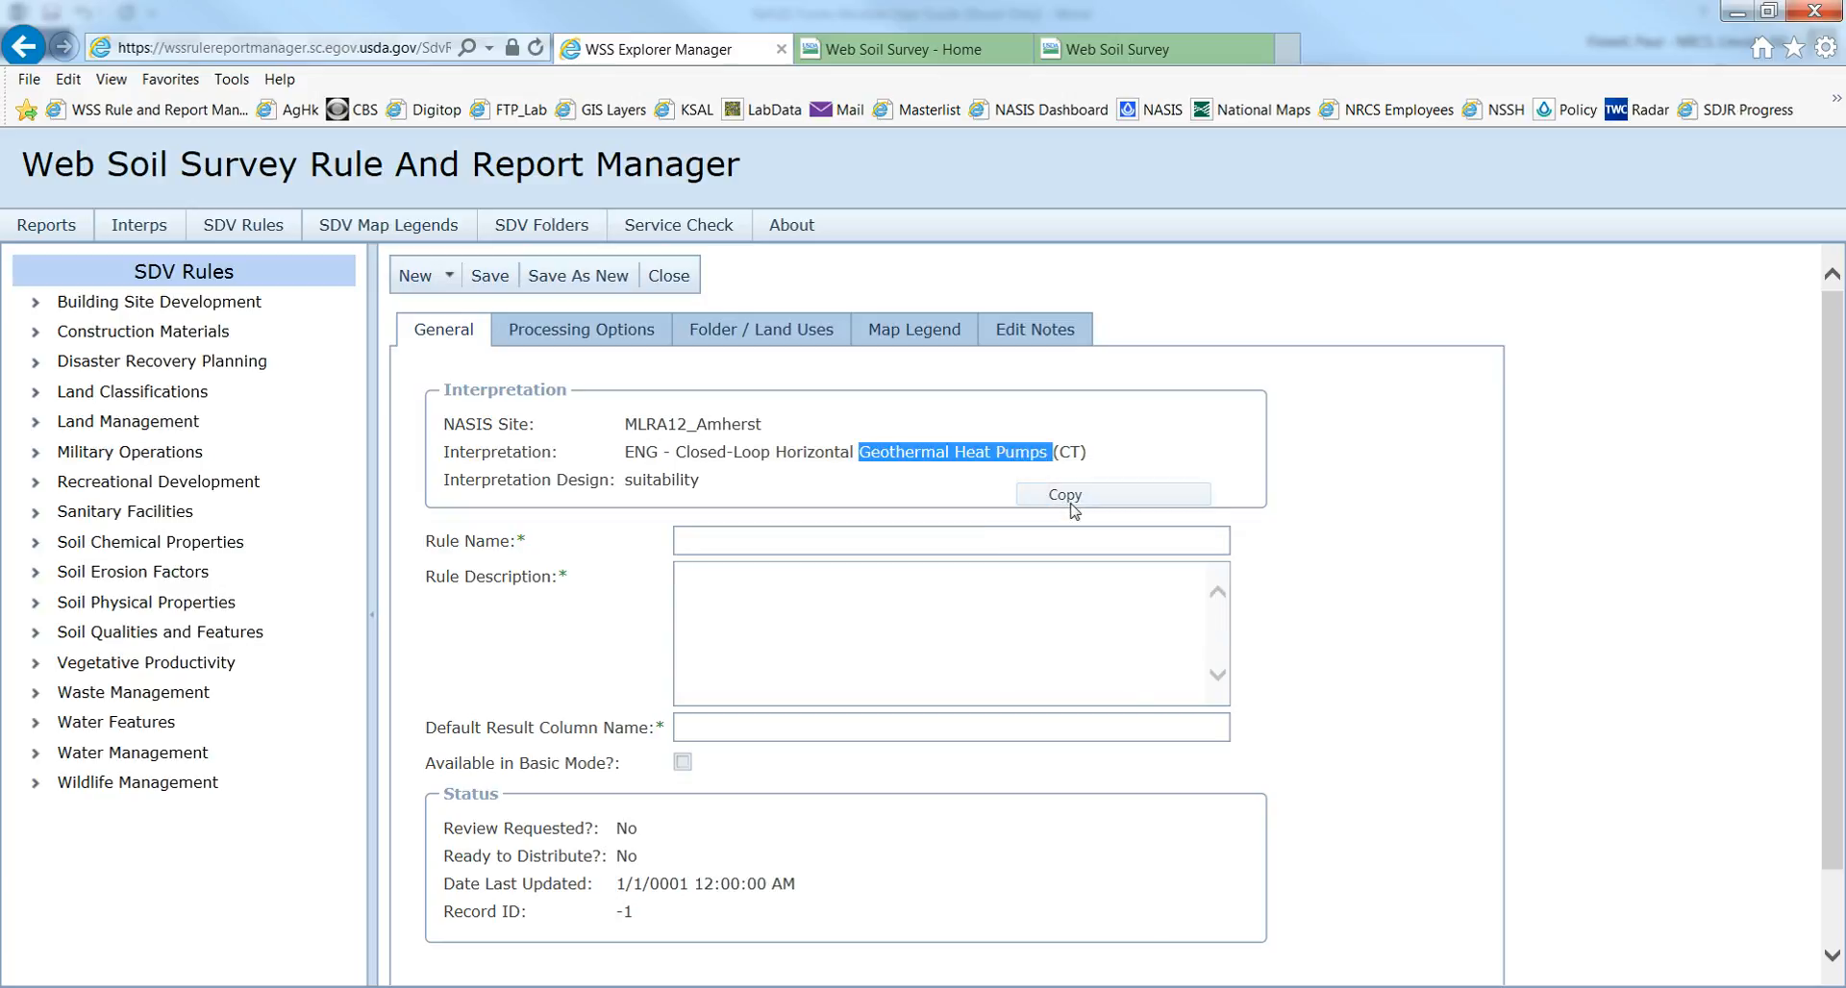
click(735, 545)
right_click(736, 545)
click(823, 644)
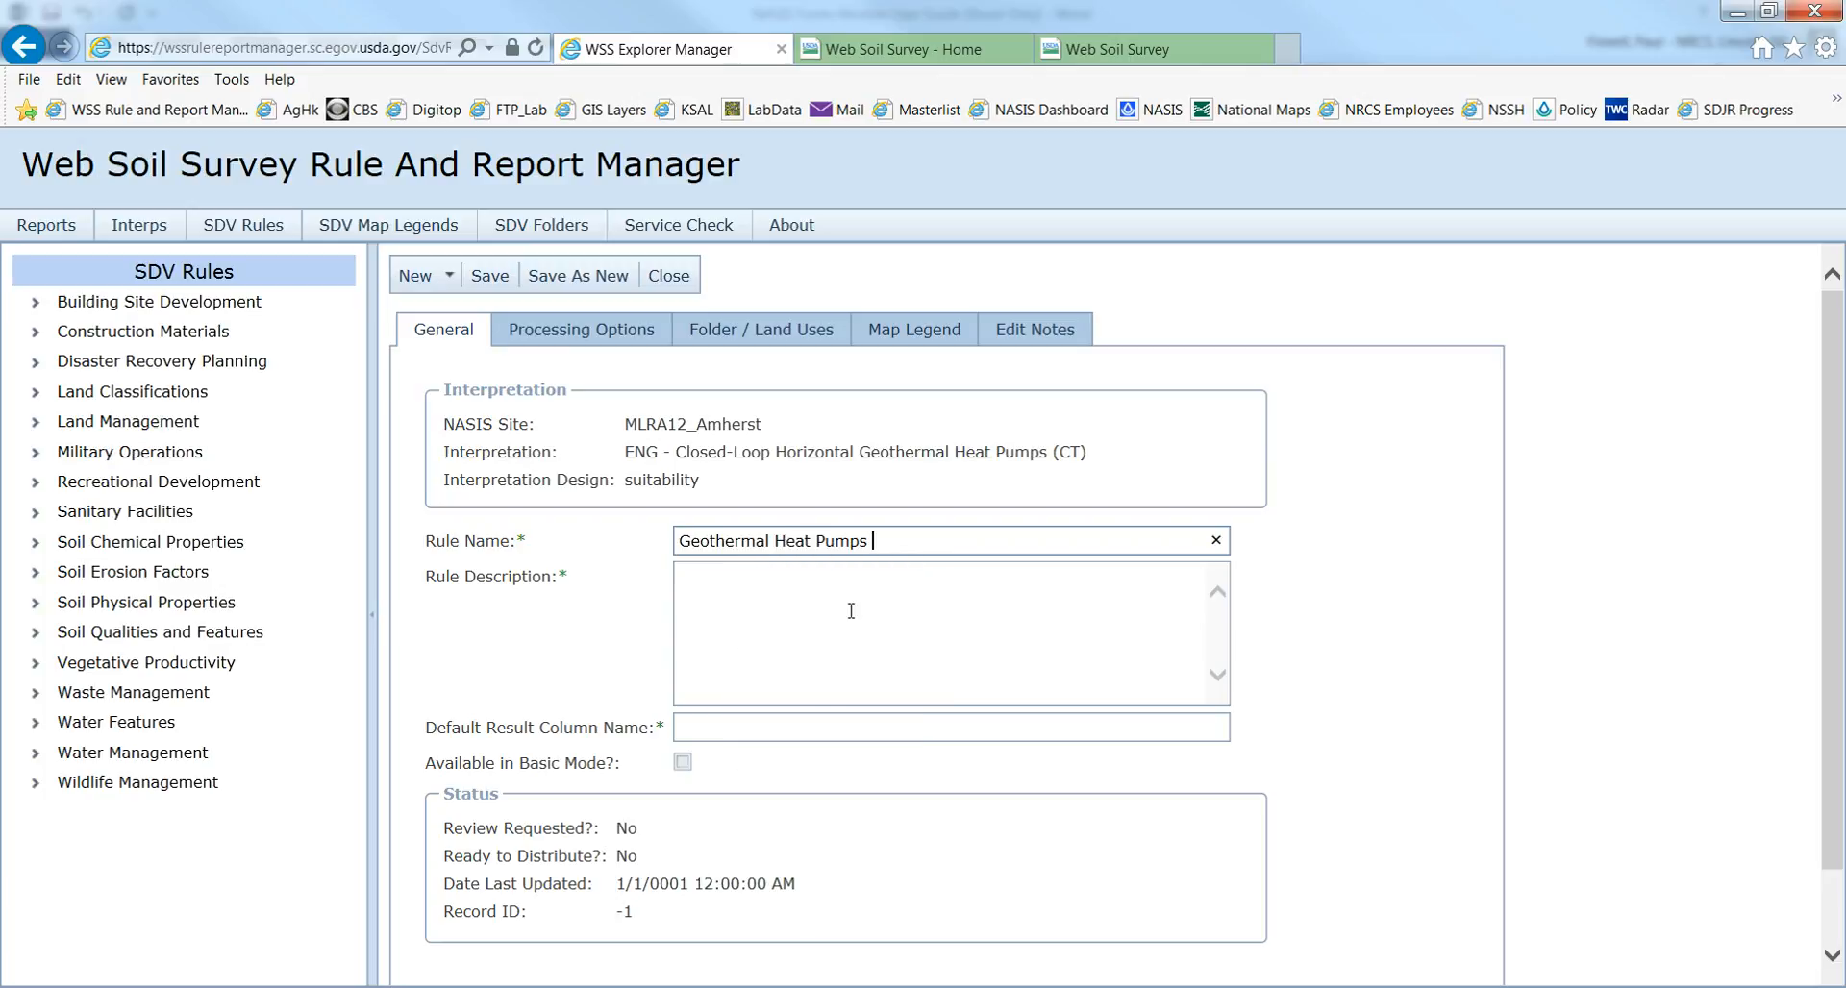
text(Suitabili)
key(BackSpace)
text(tability)
key(BackSpace)
Enter the rule description "This is a test of developing an SDV rule".
click(749, 586)
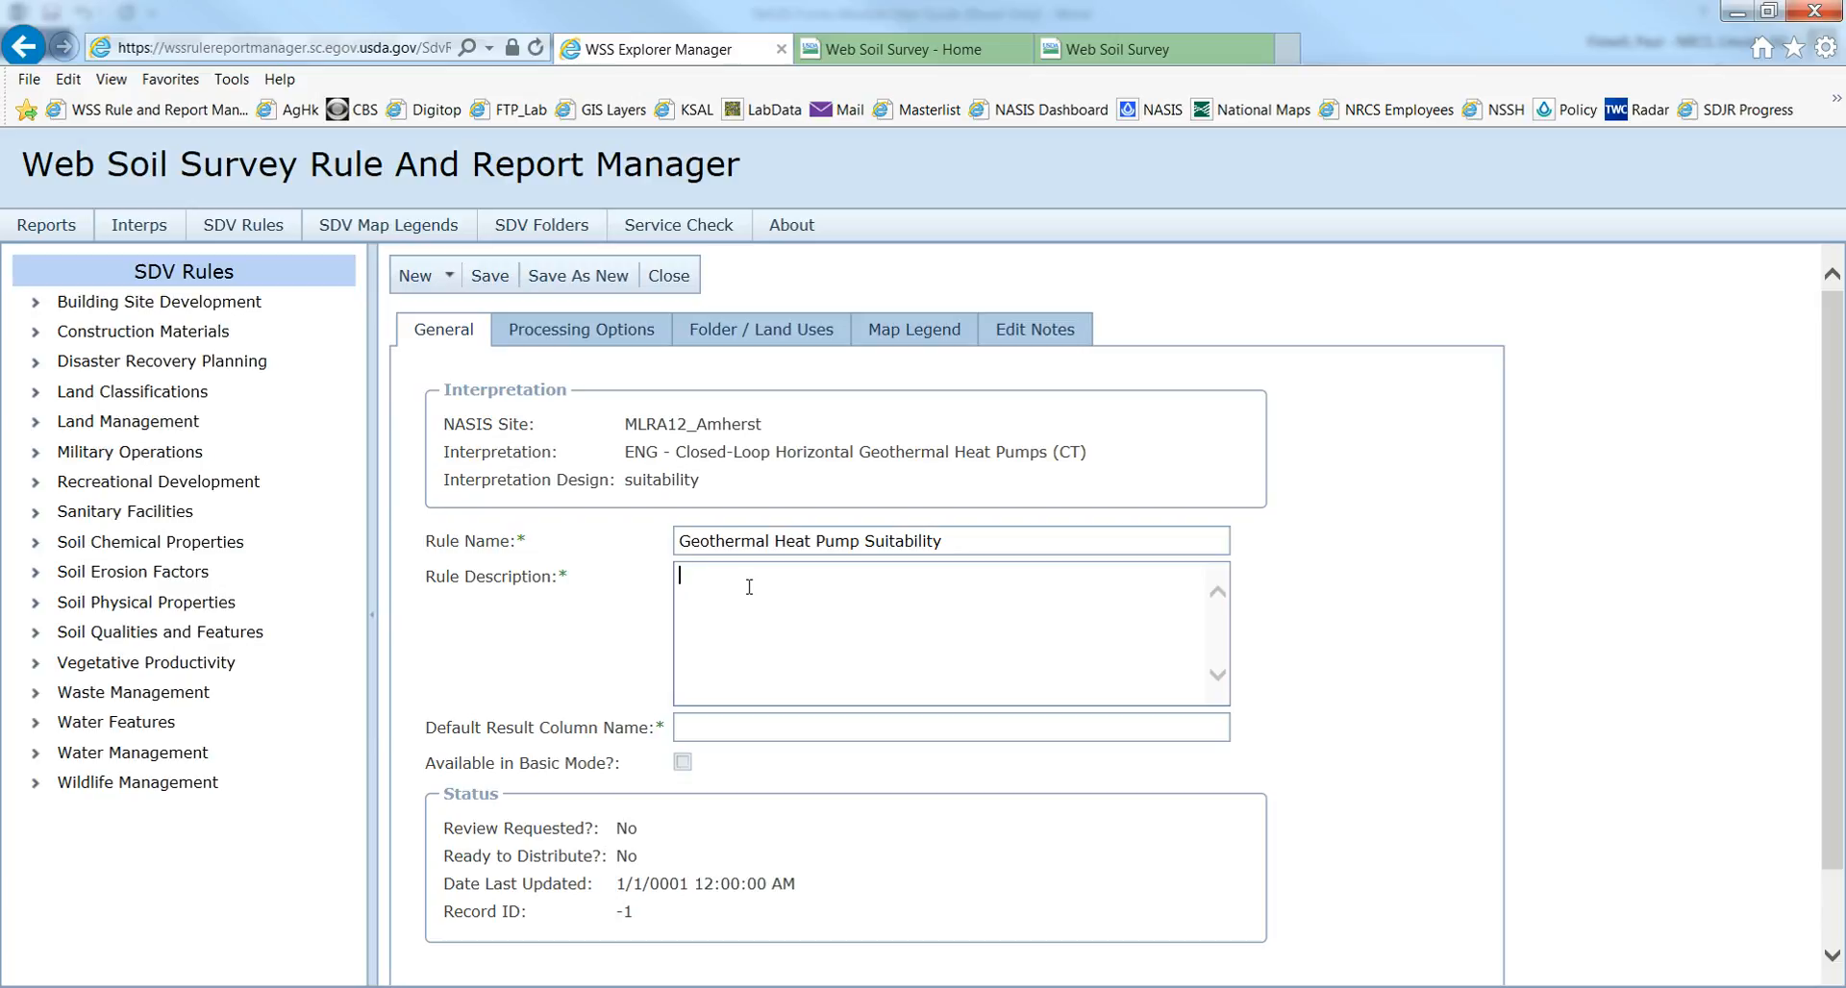
text(This is a test of developing)
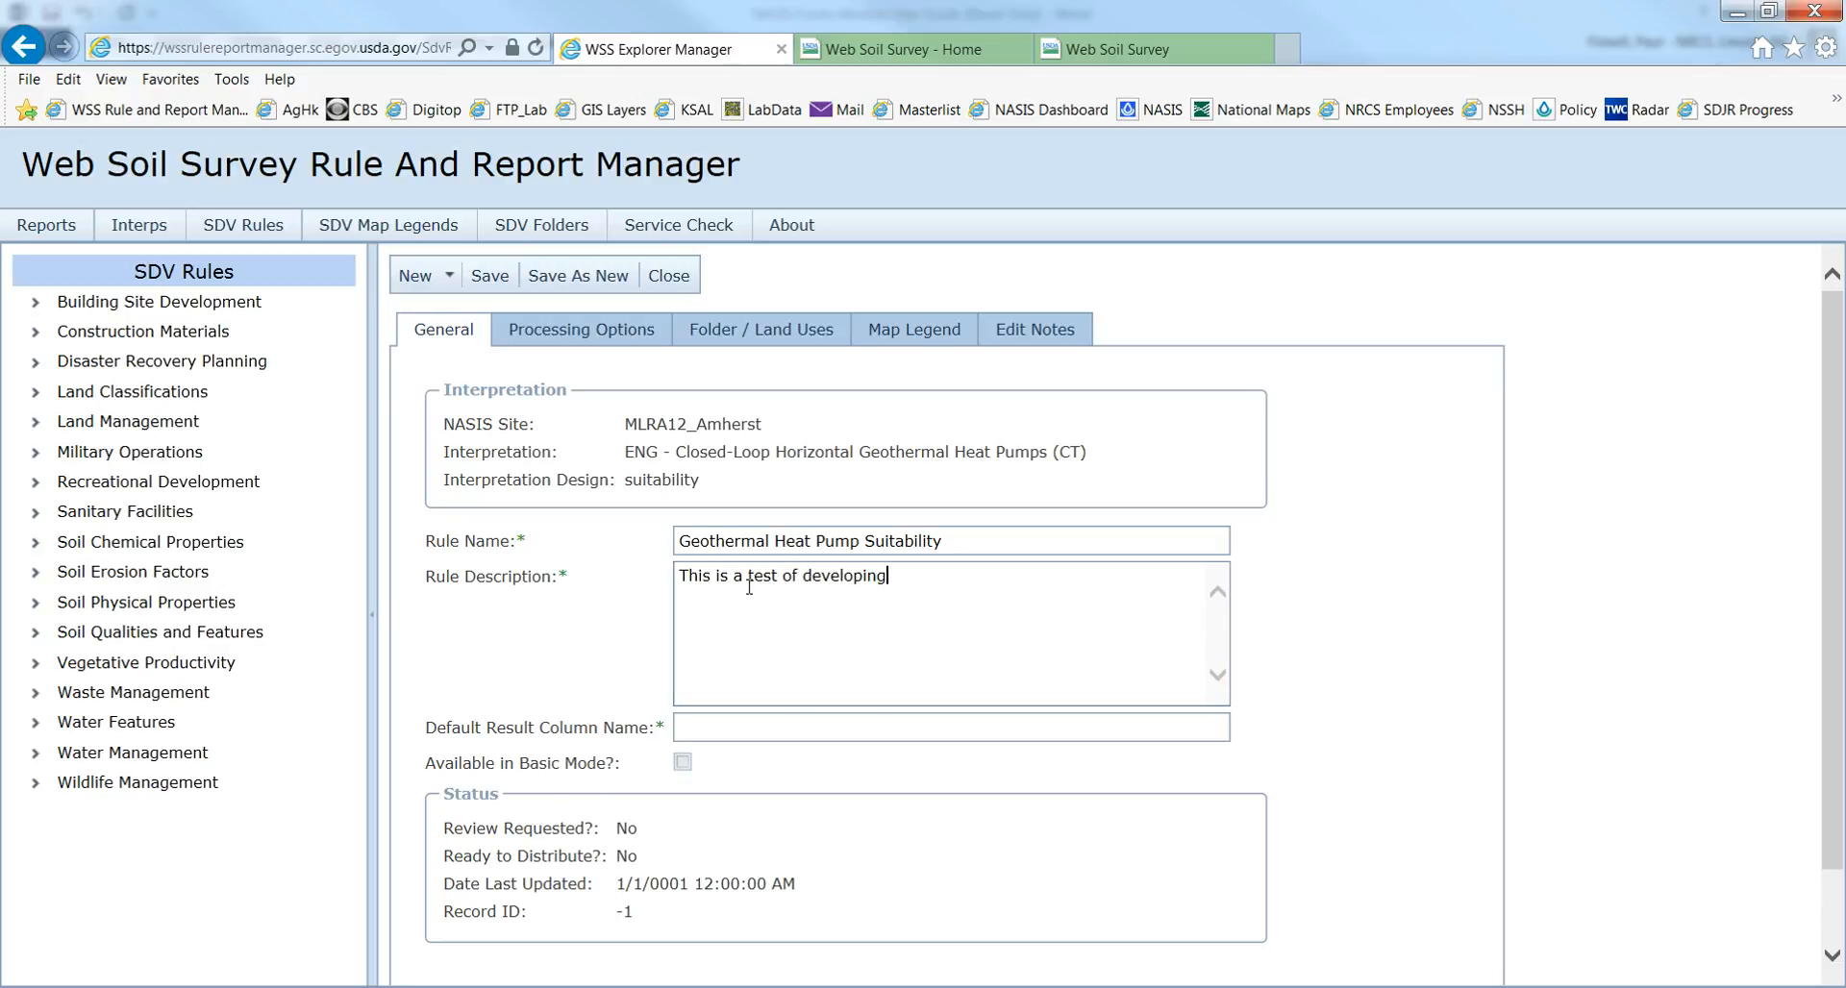
text( an SDV rule)
Set the default result column name to GeoTherm and make the rule available in Basic Mode.
click(865, 723)
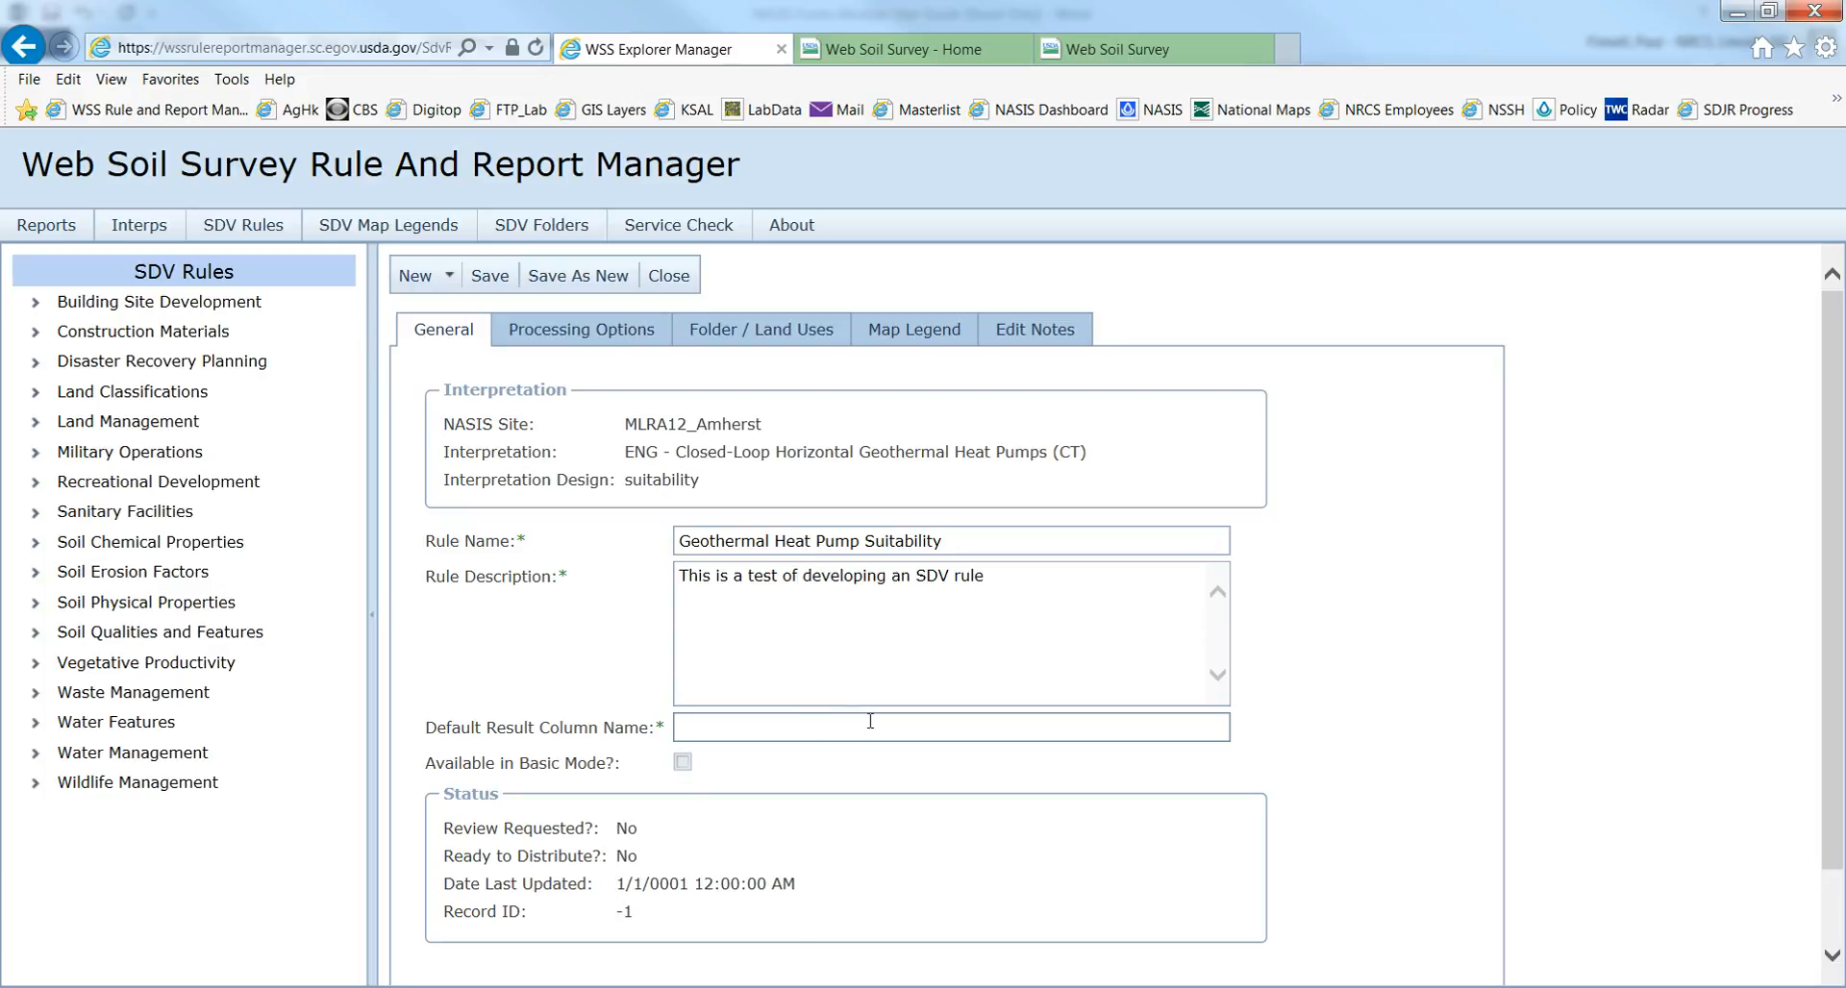
text(GeoTherm)
scroll(1345, 684, down, 2)
click(683, 673)
scroll(1180, 723, up, 2)
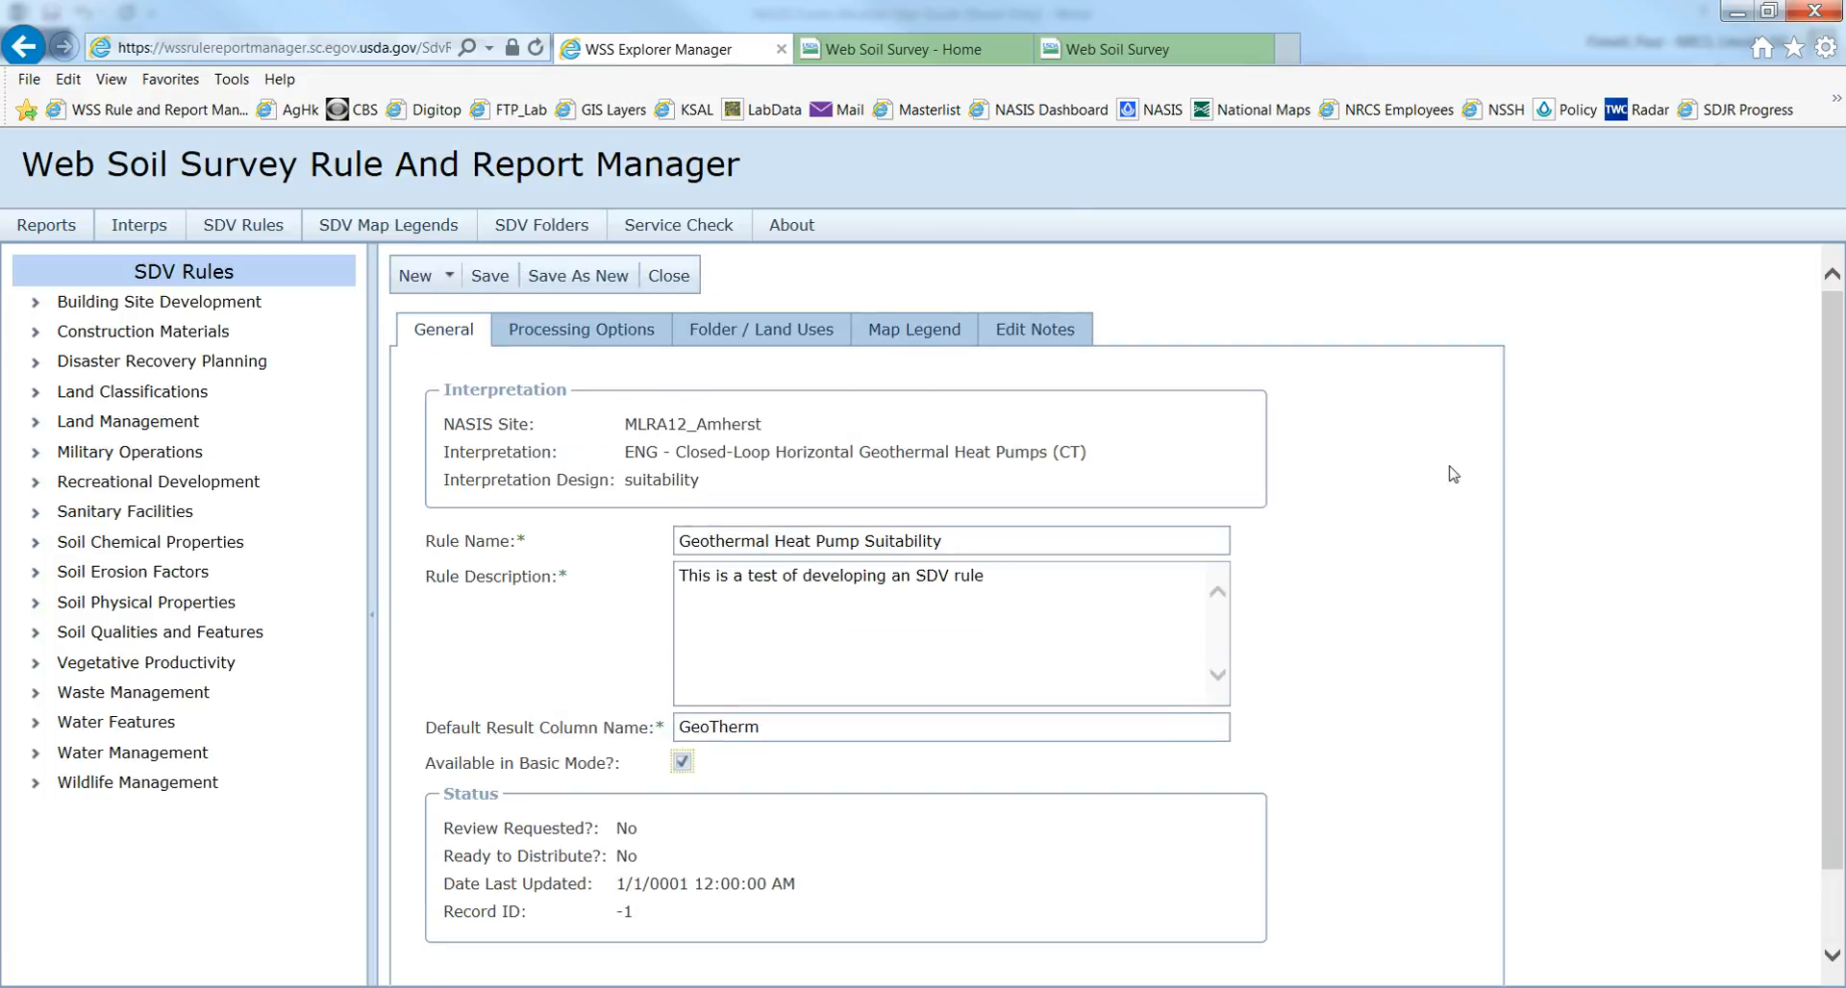
Set the new rule's default aggregation method to Dominant Component in its processing options.
click(598, 336)
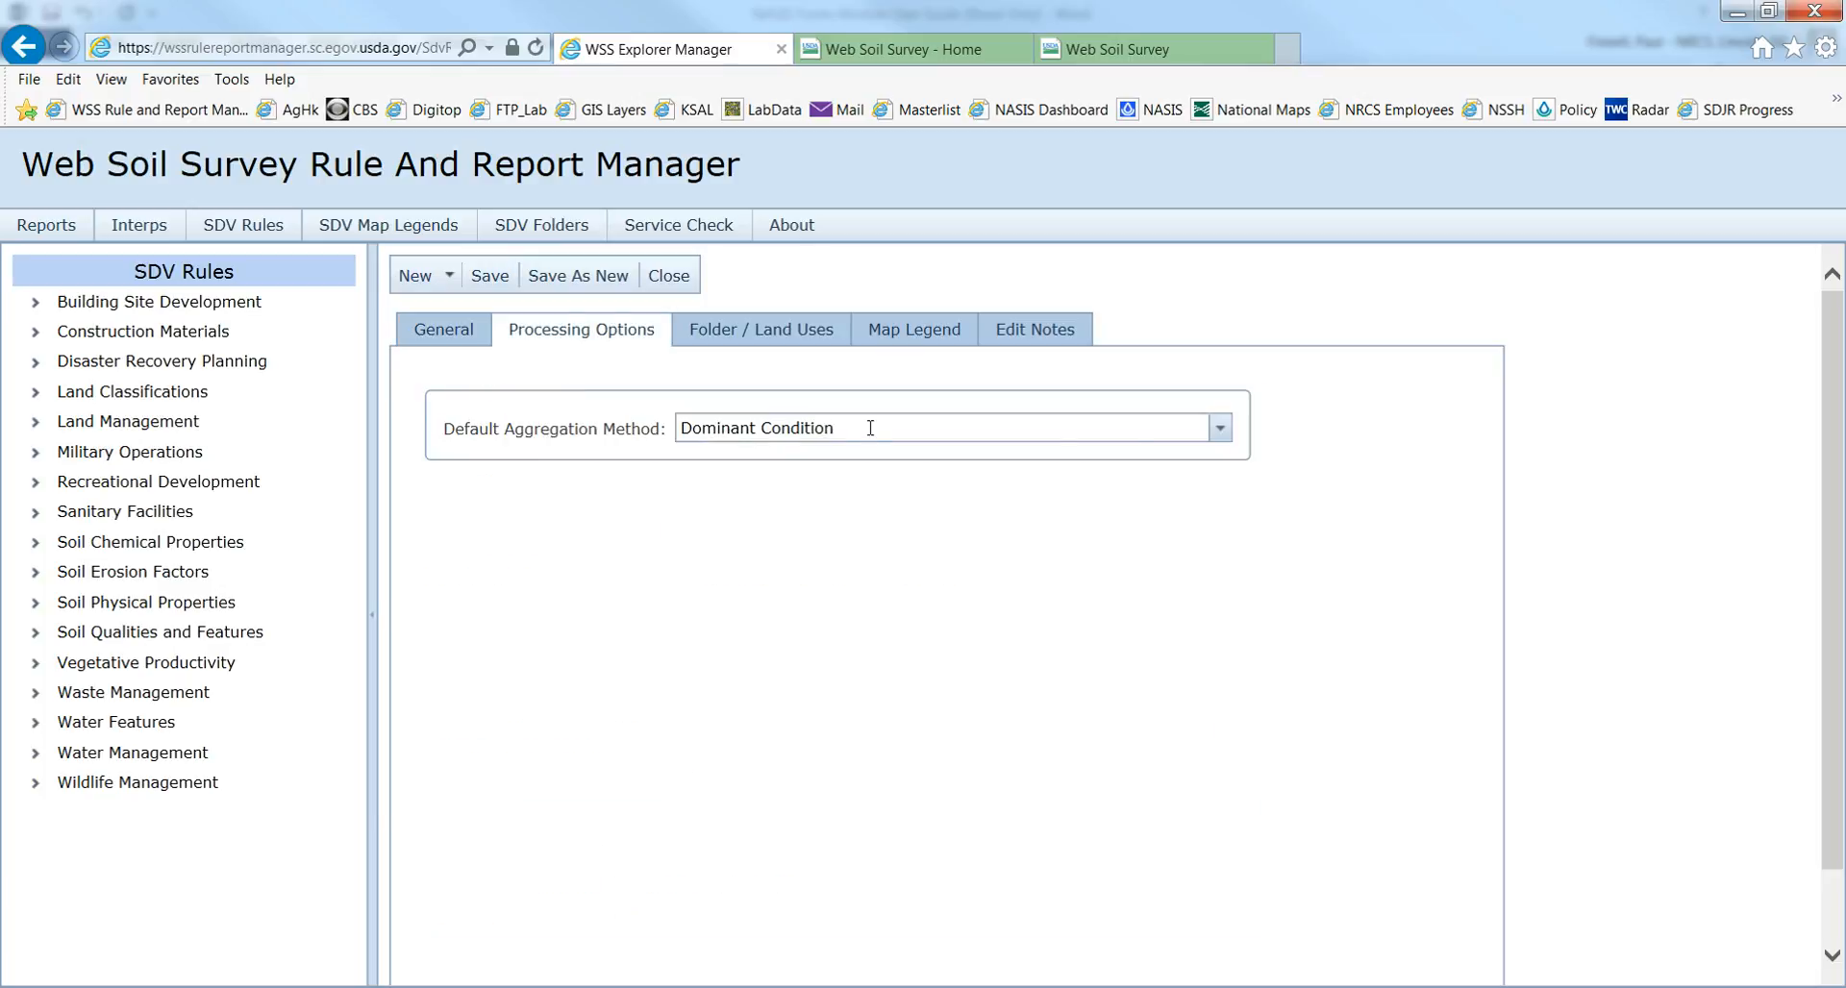
click(1220, 429)
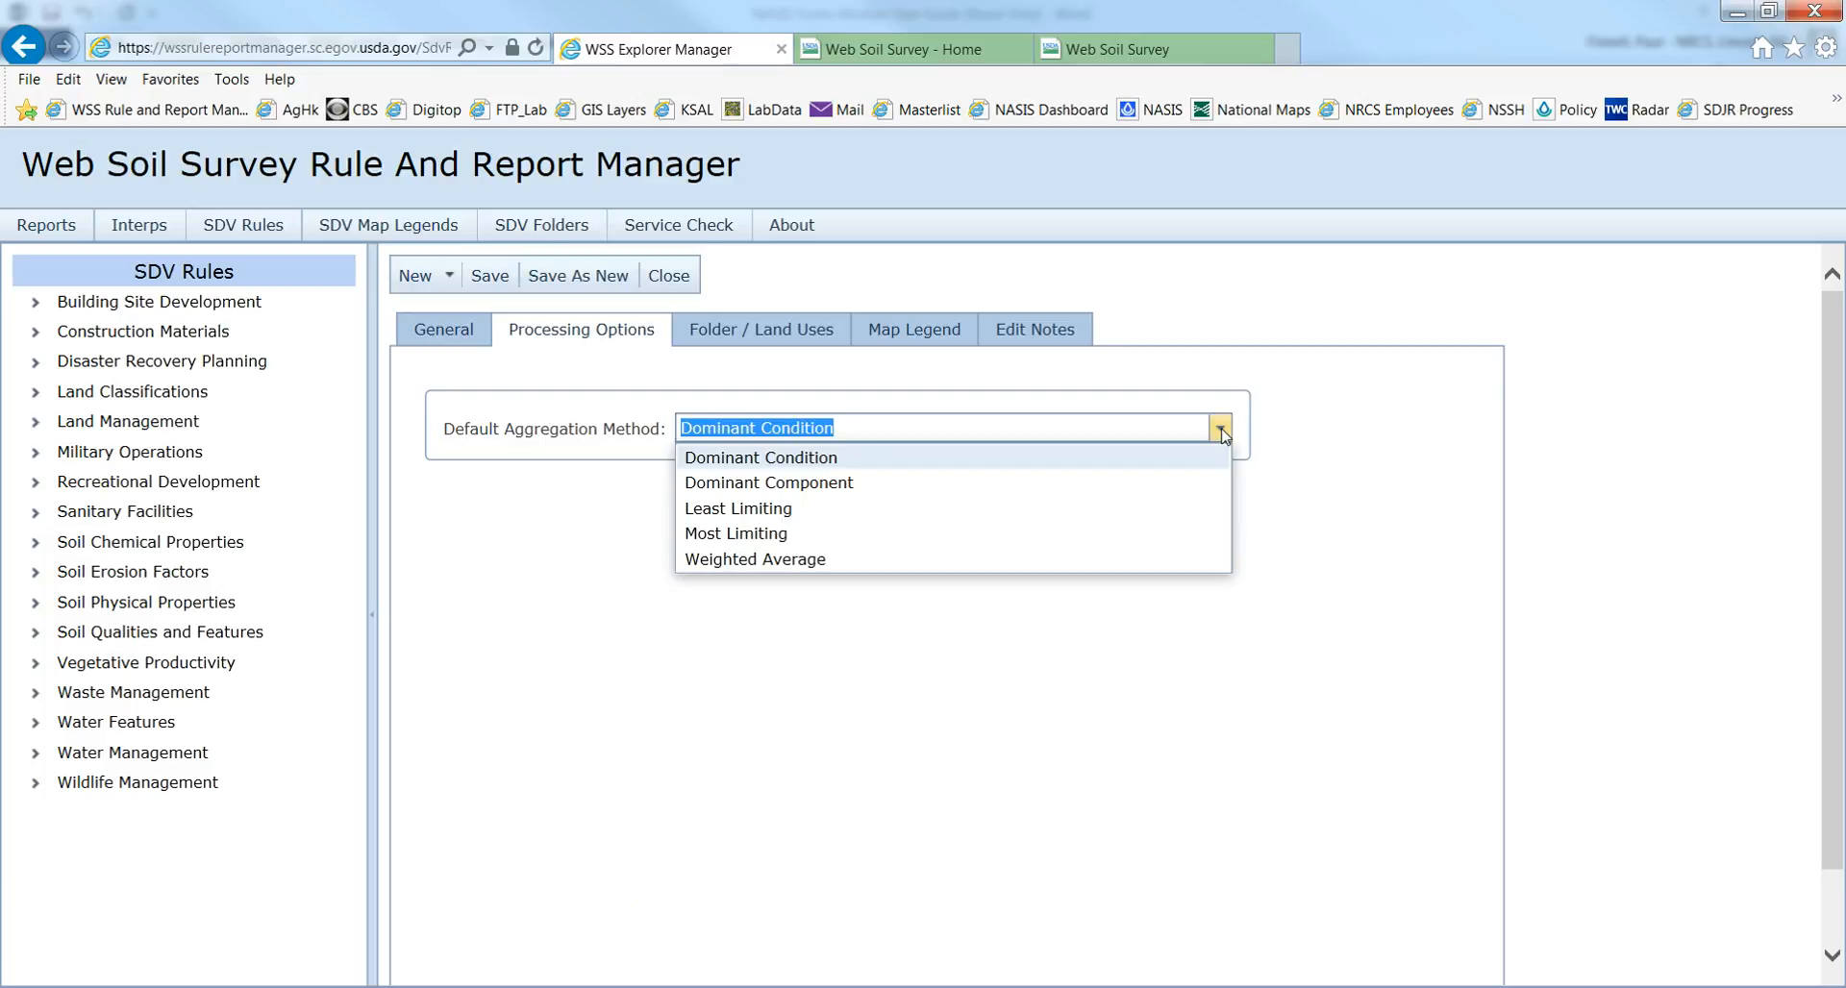
click(848, 490)
click(692, 530)
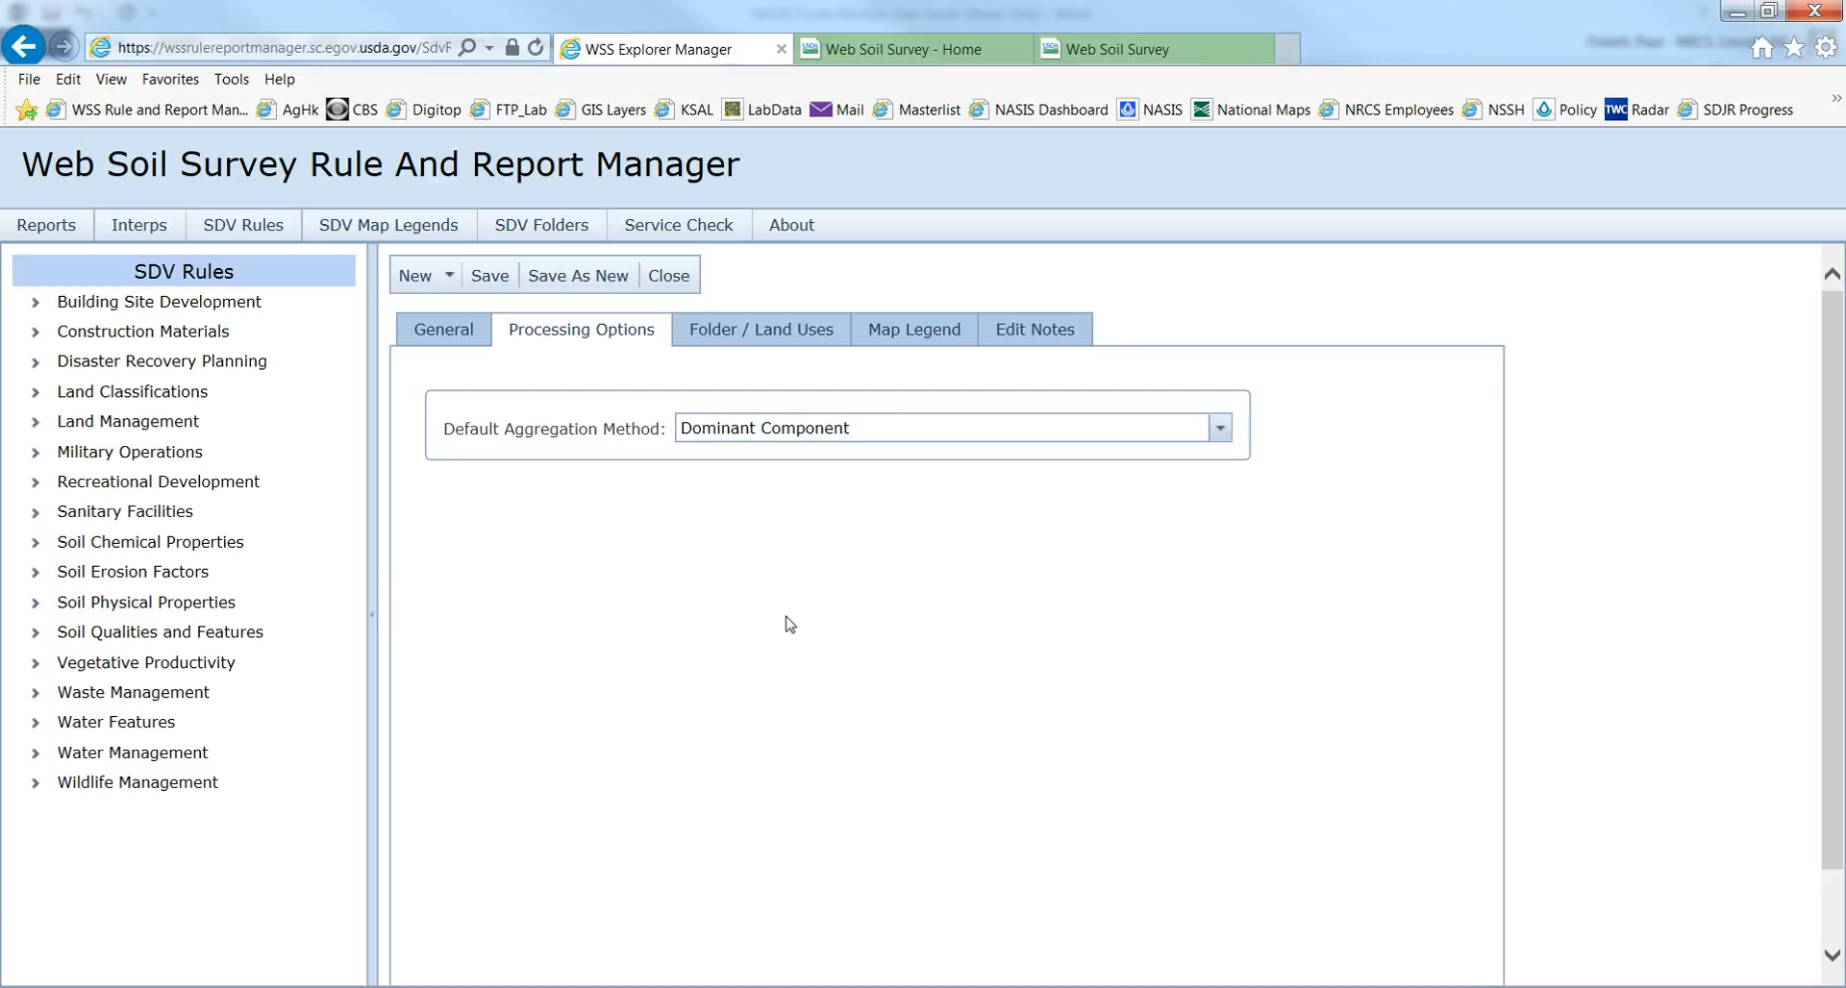
Assign the rule to the Building Site Development folder with the specific land uses Forestland, Recreation and Urban Uses.
click(777, 336)
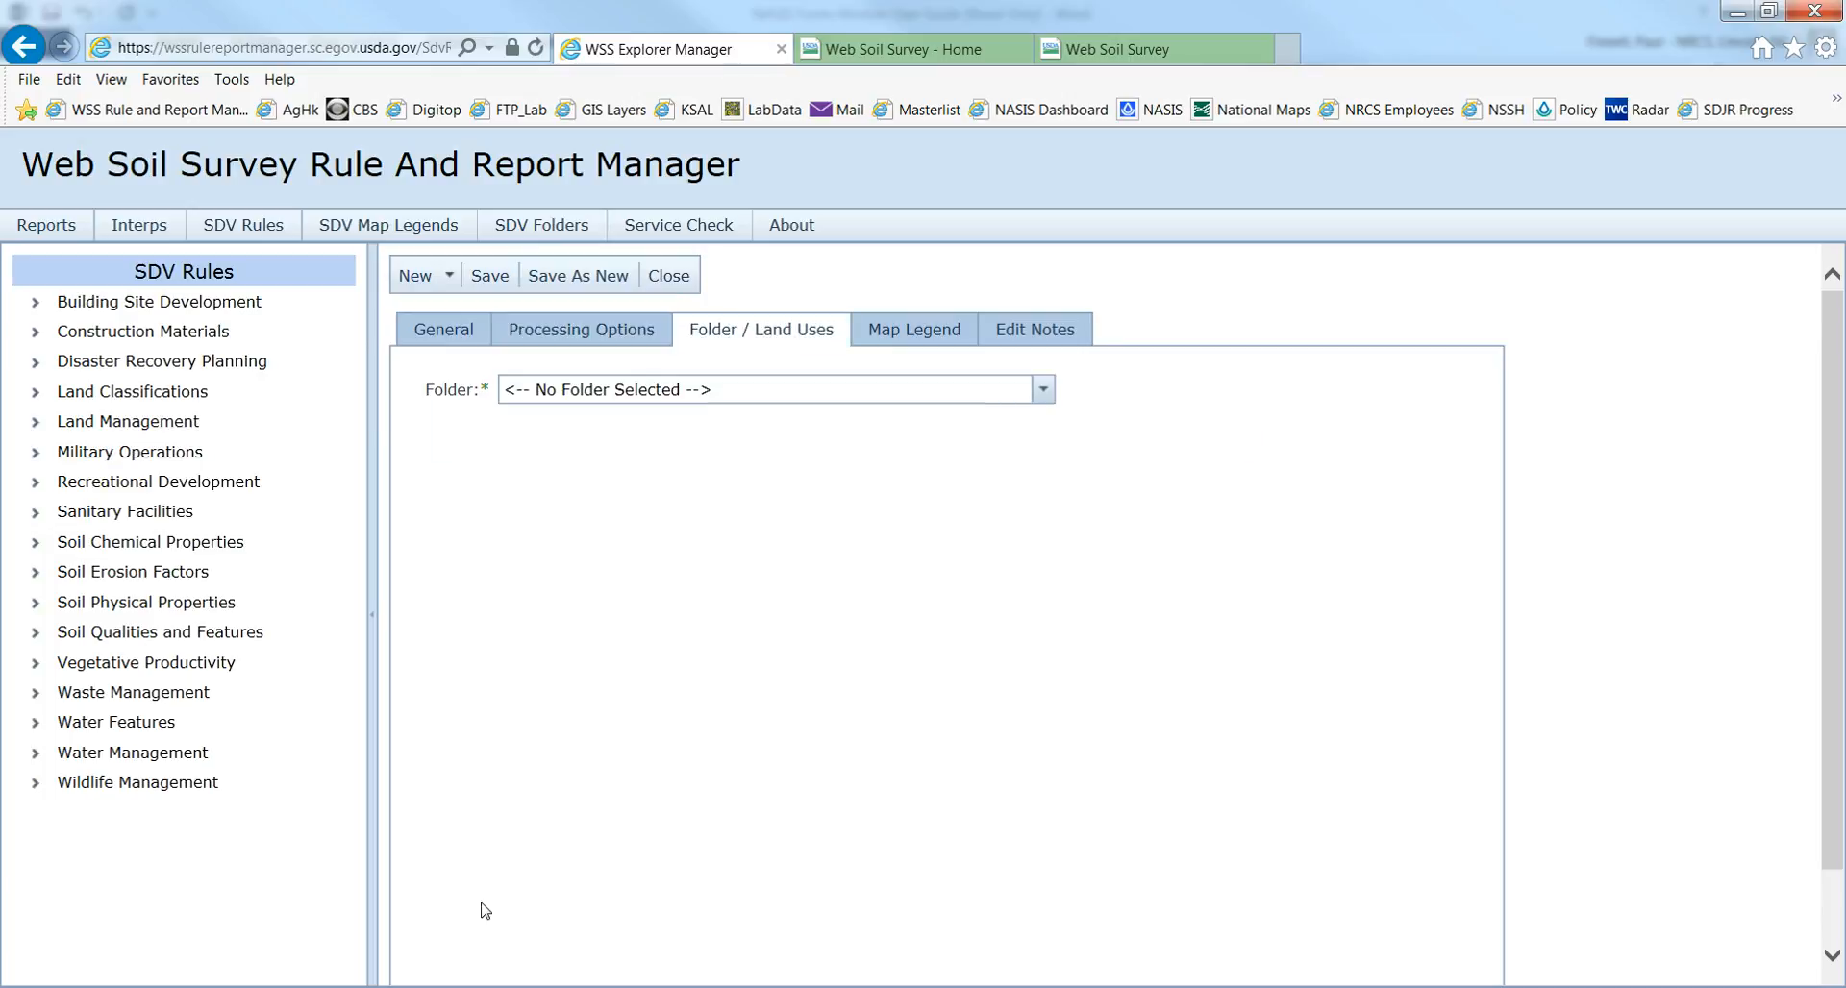
click(1043, 390)
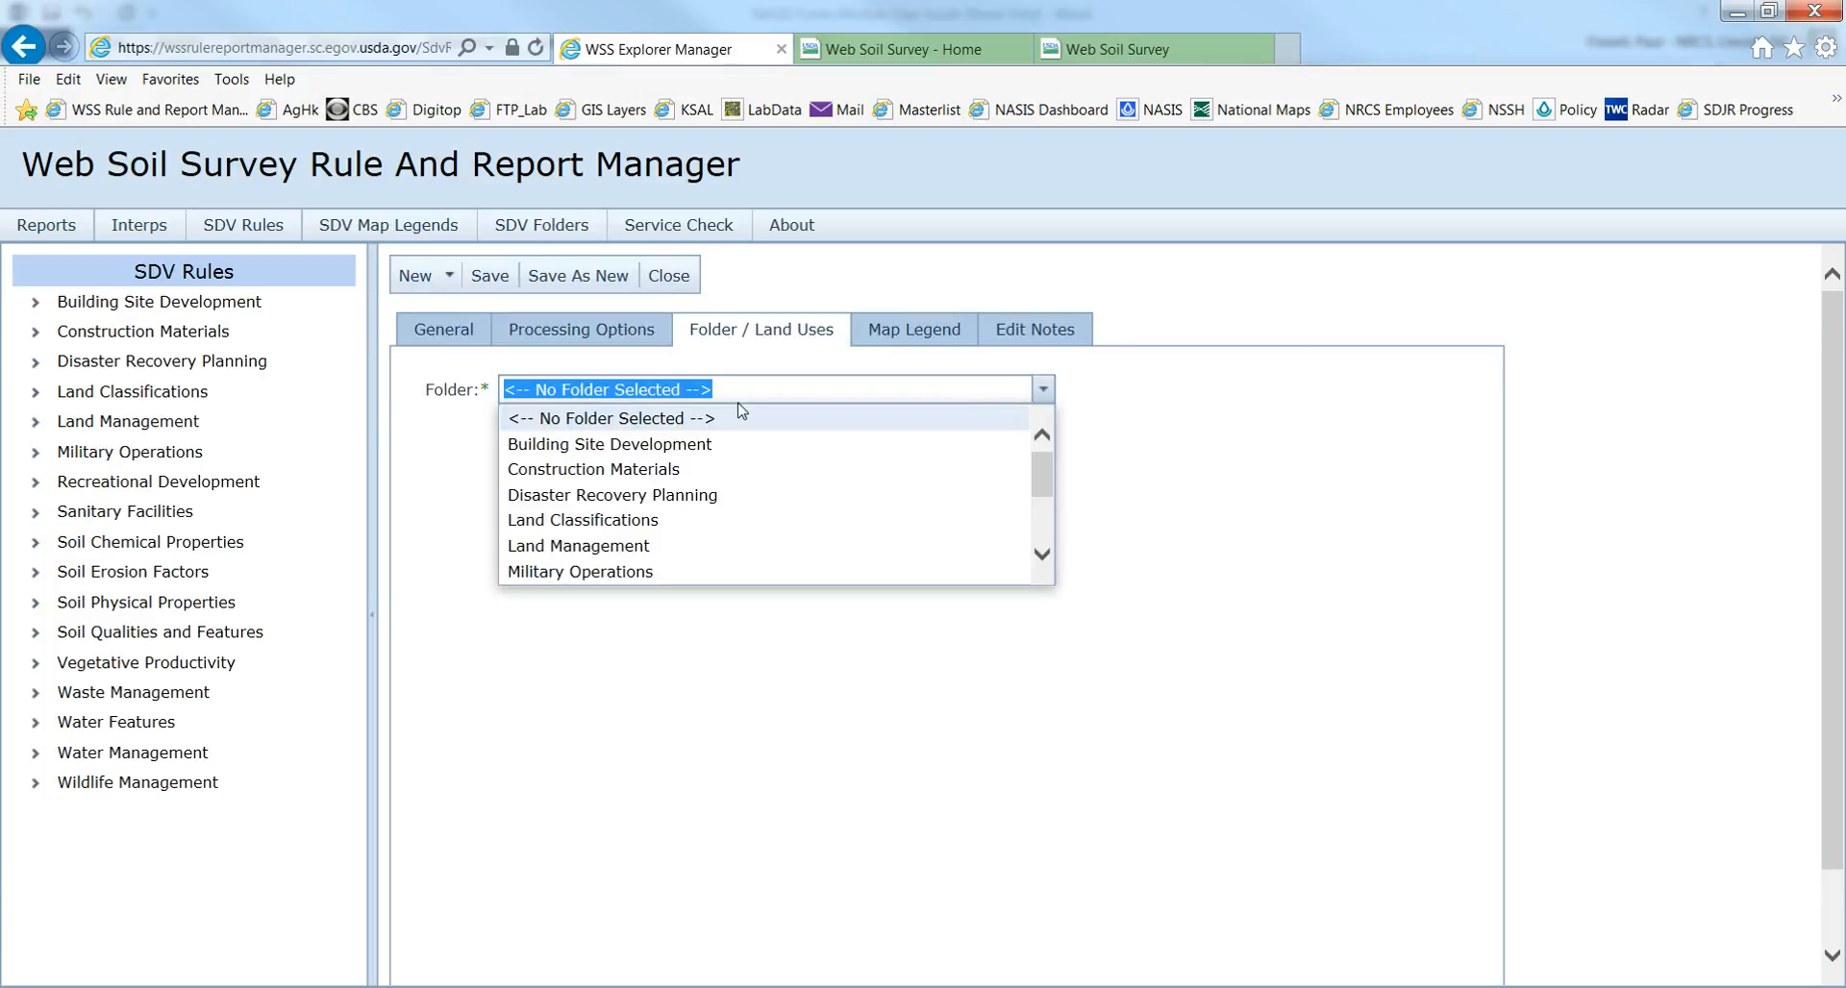
click(606, 444)
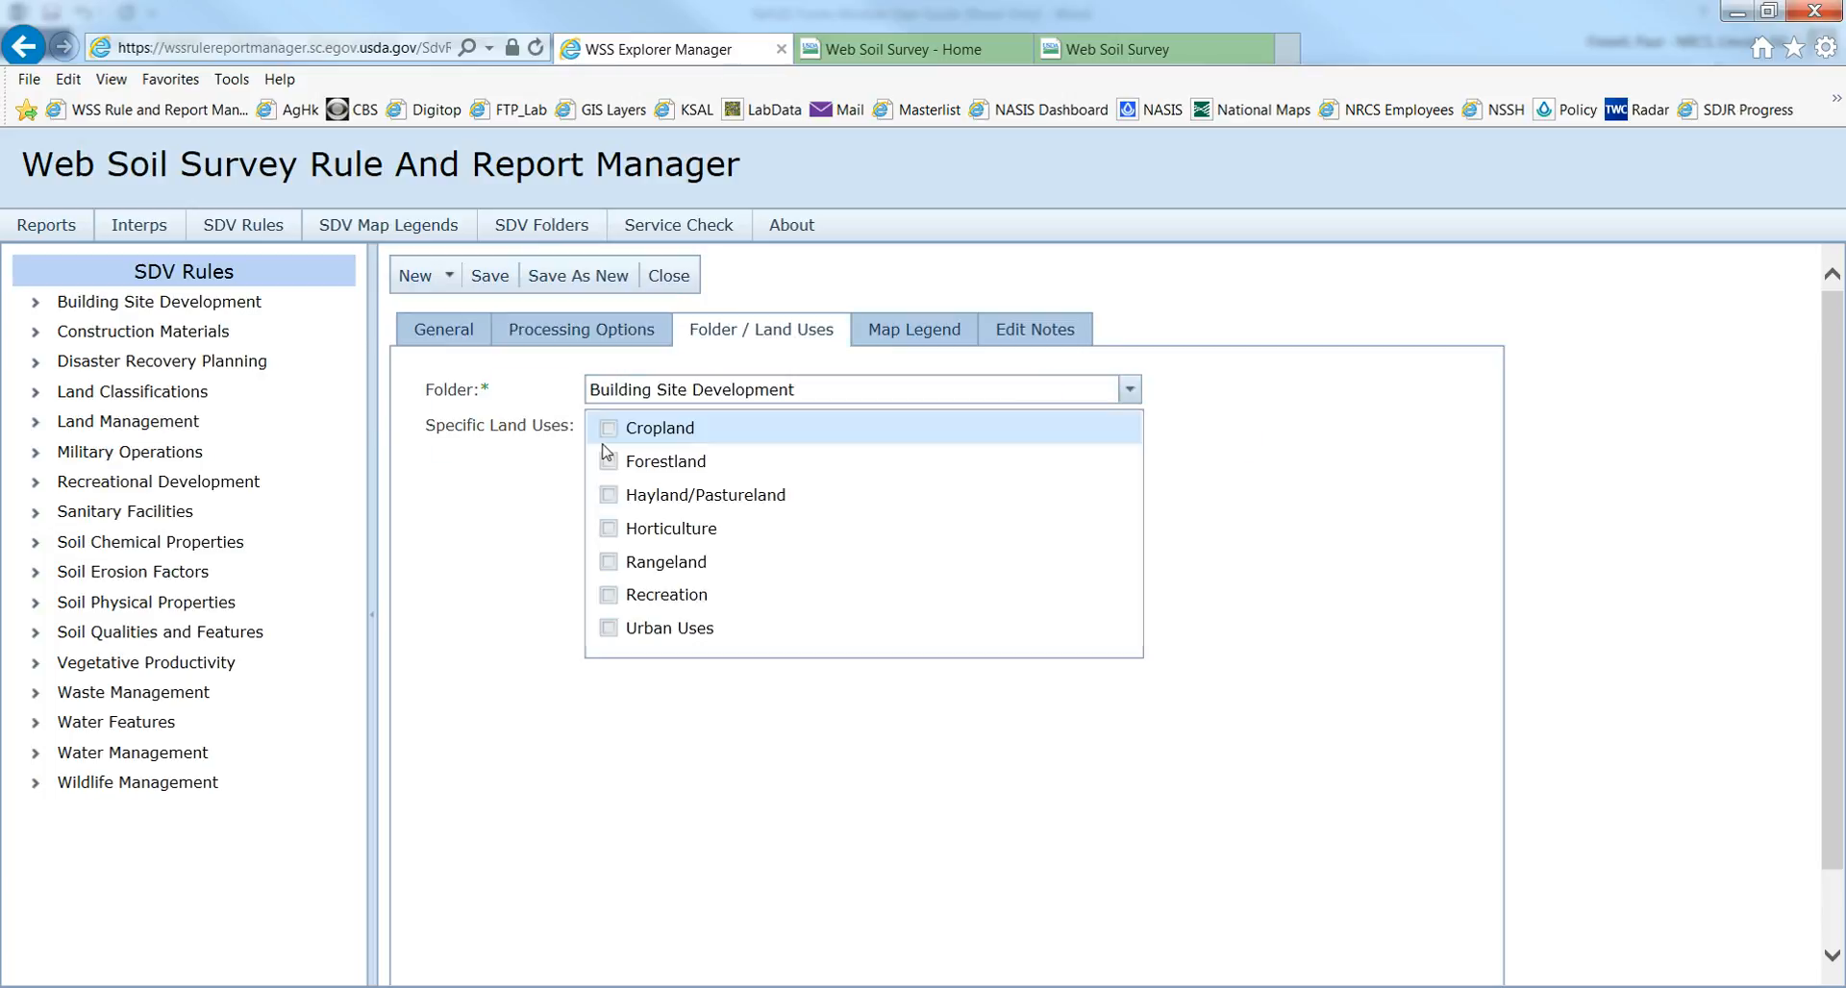
click(607, 630)
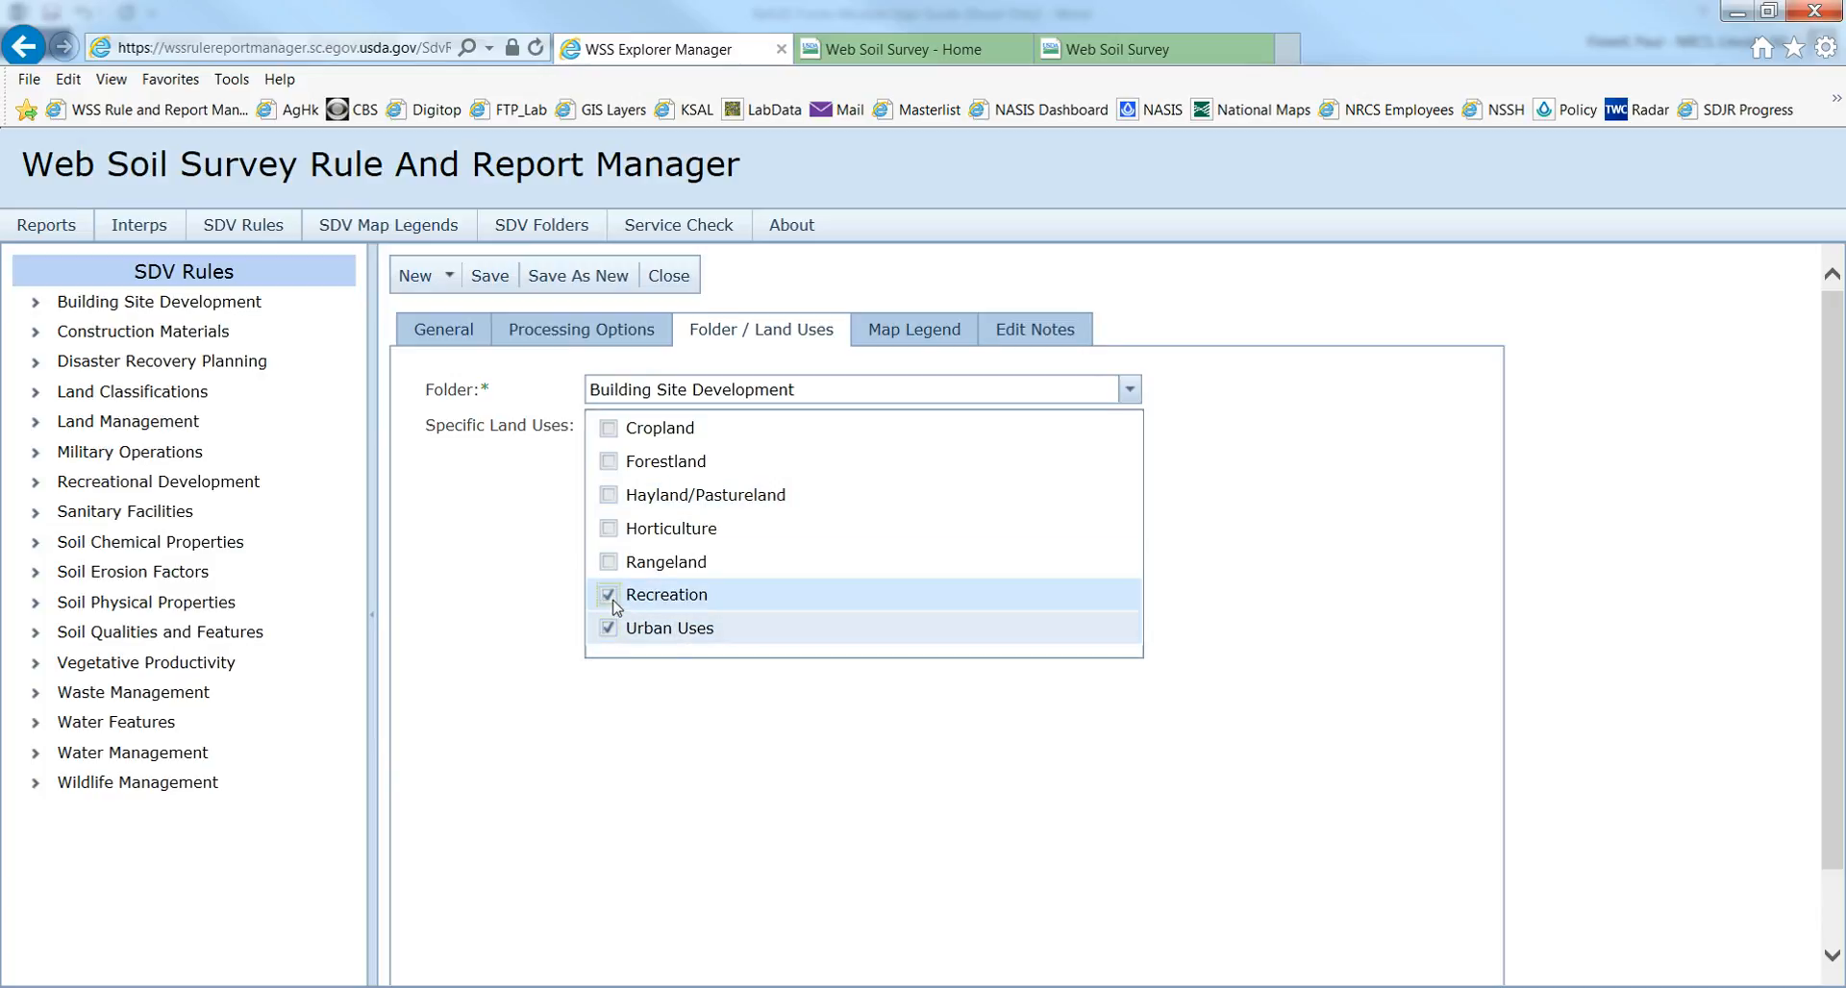
click(608, 462)
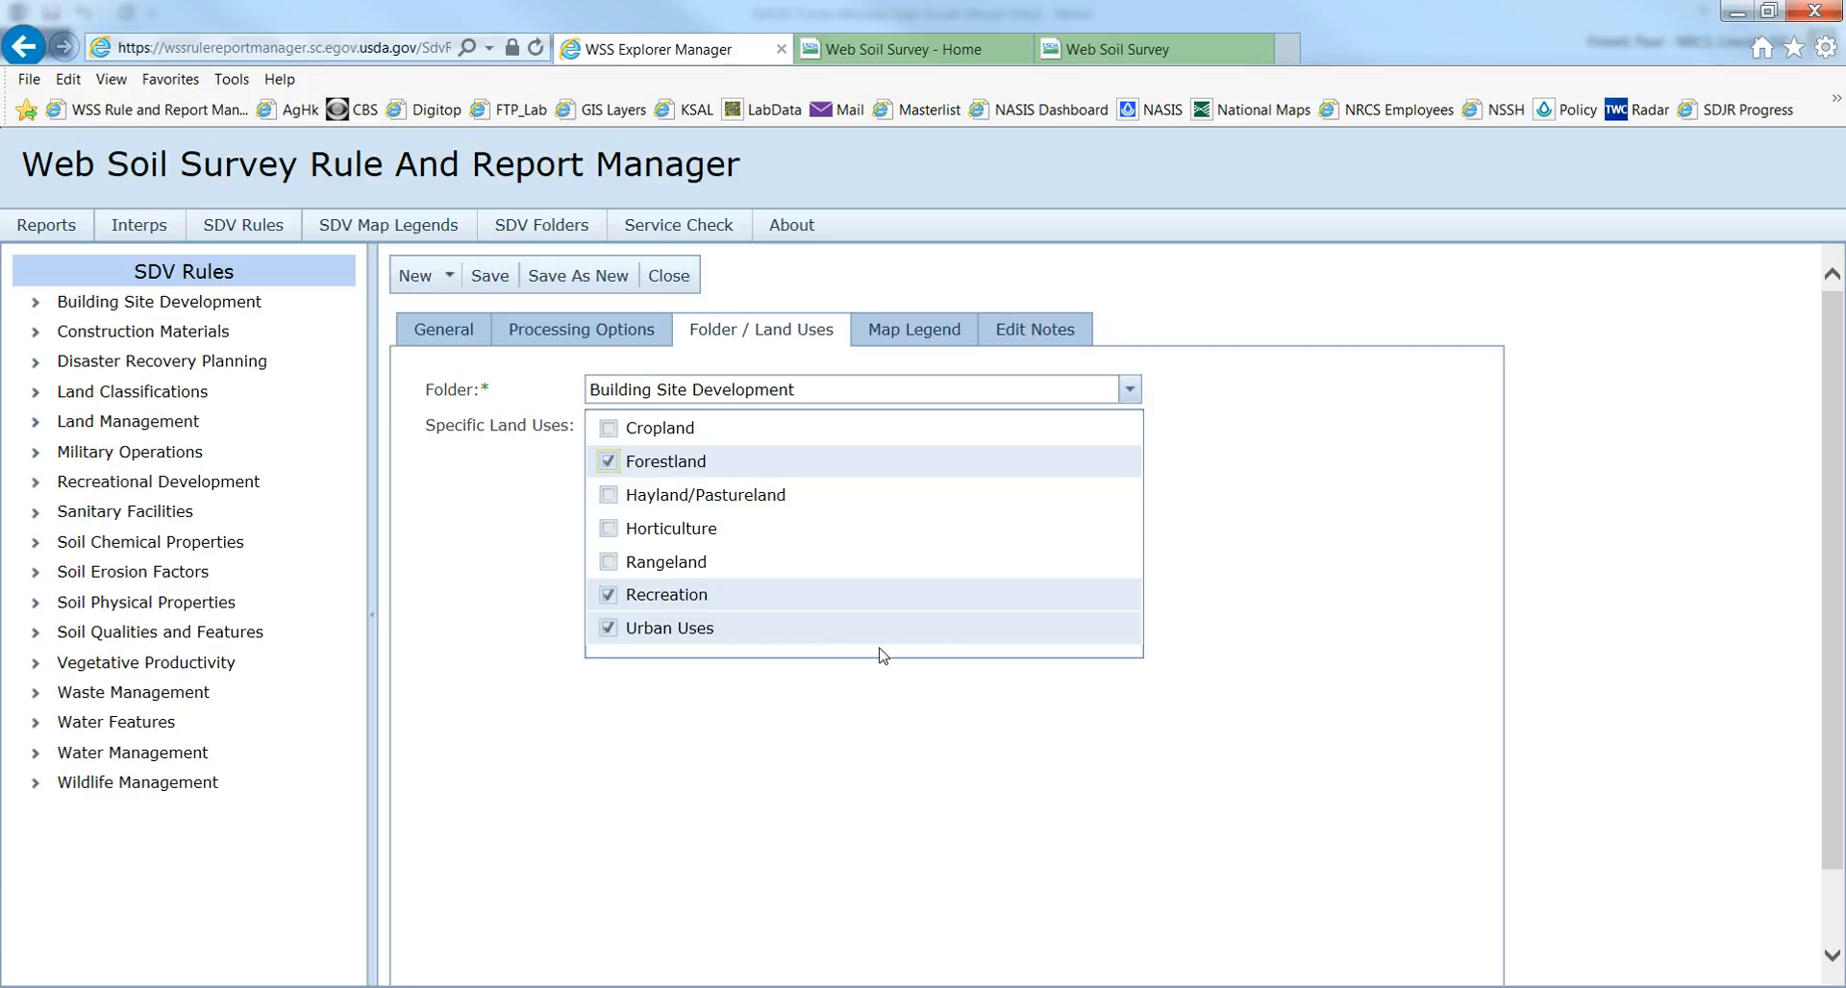
Rename the first custom map legend class, for components not suitable, as "unsuitable for GHPs".
click(916, 337)
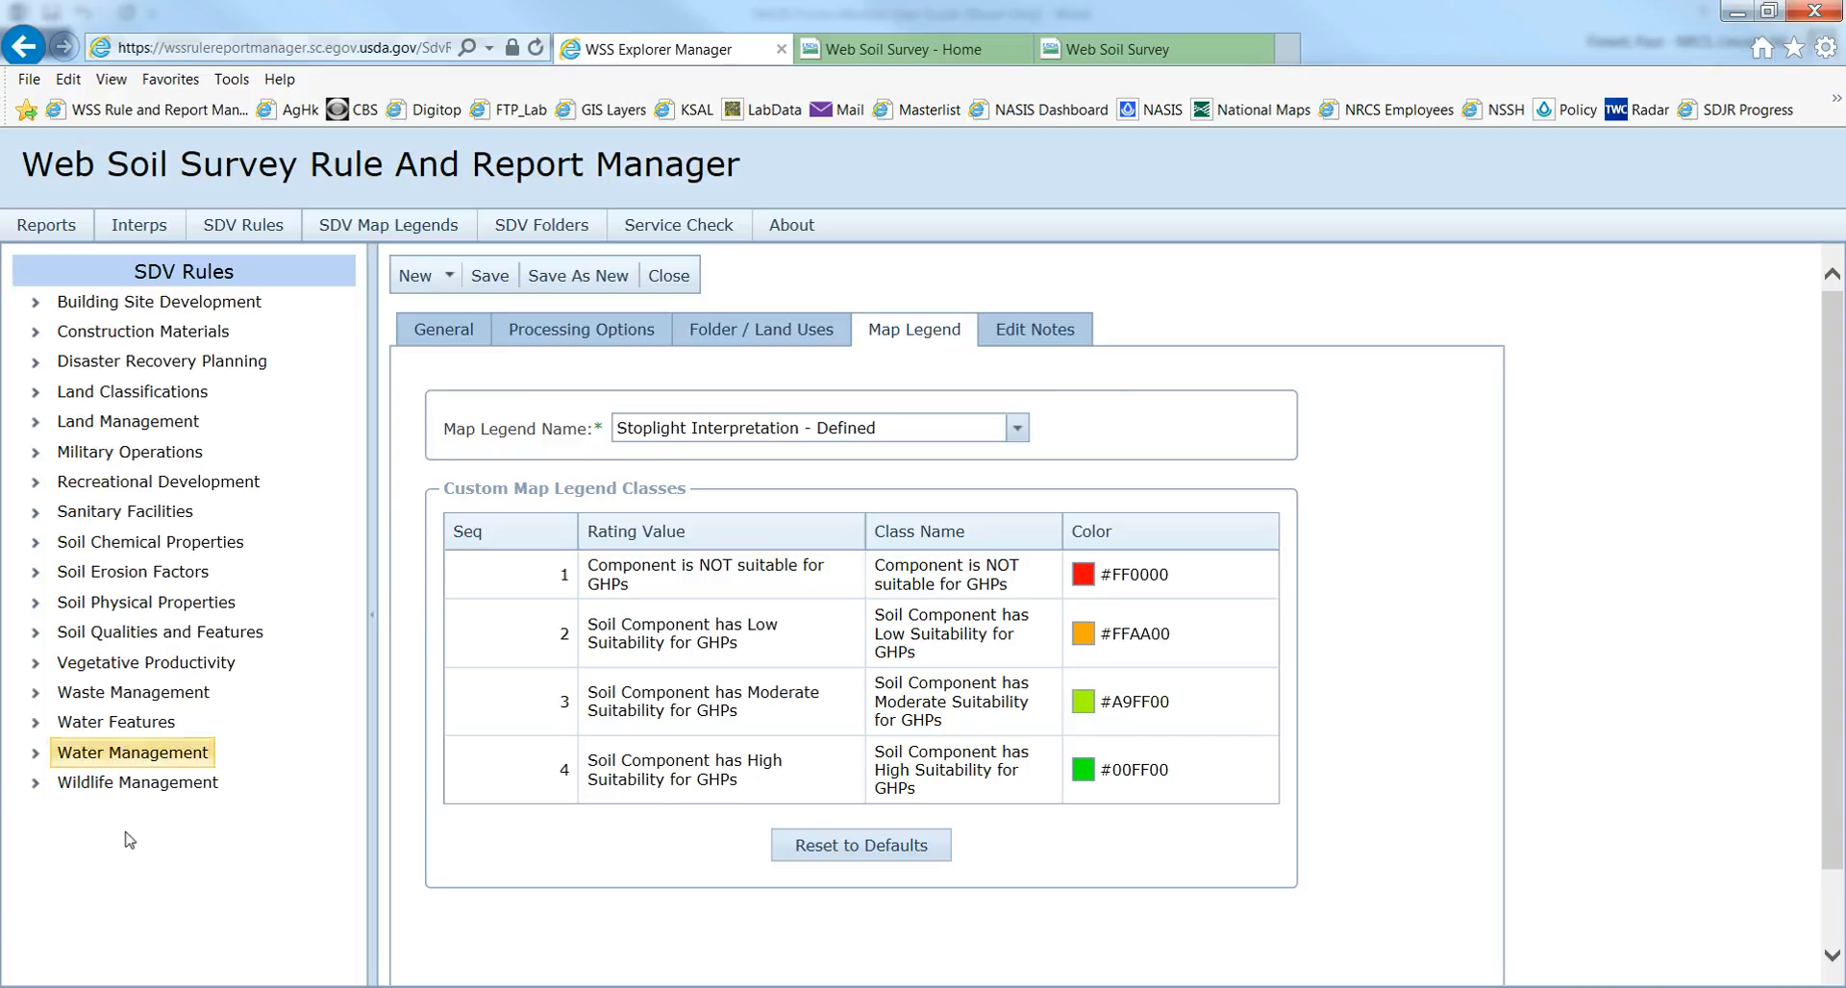
click(1018, 429)
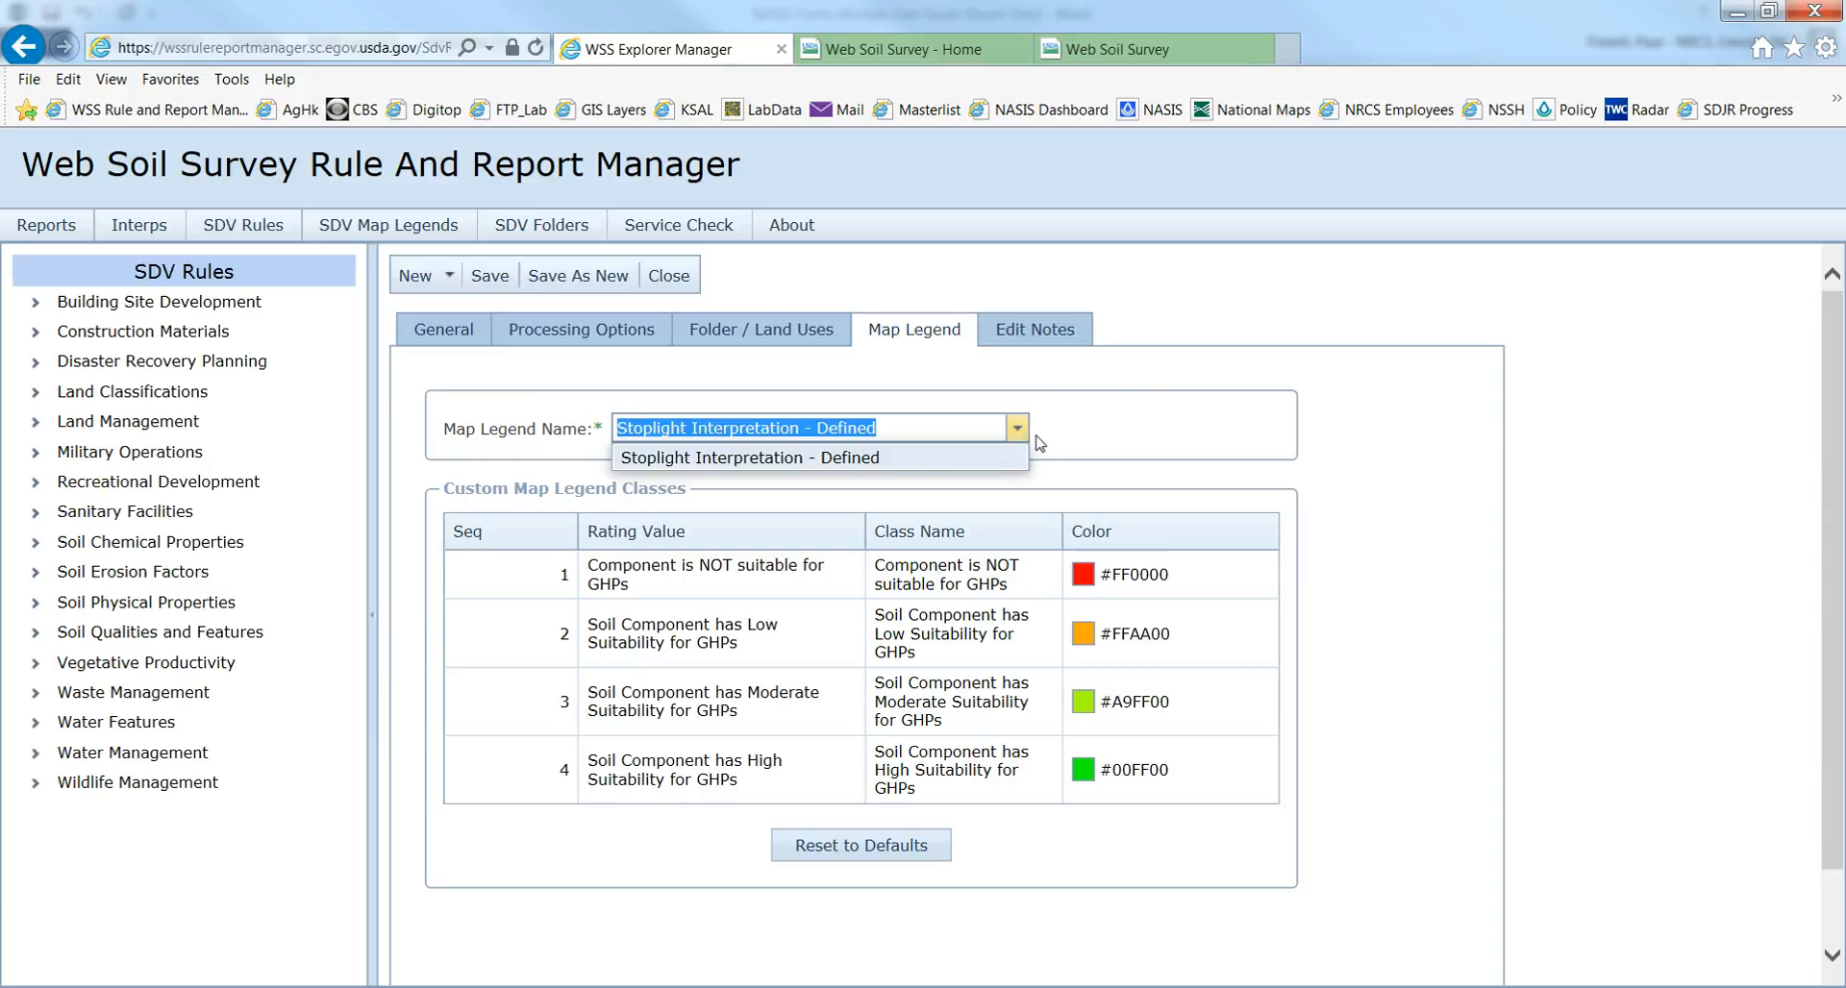
click(1003, 577)
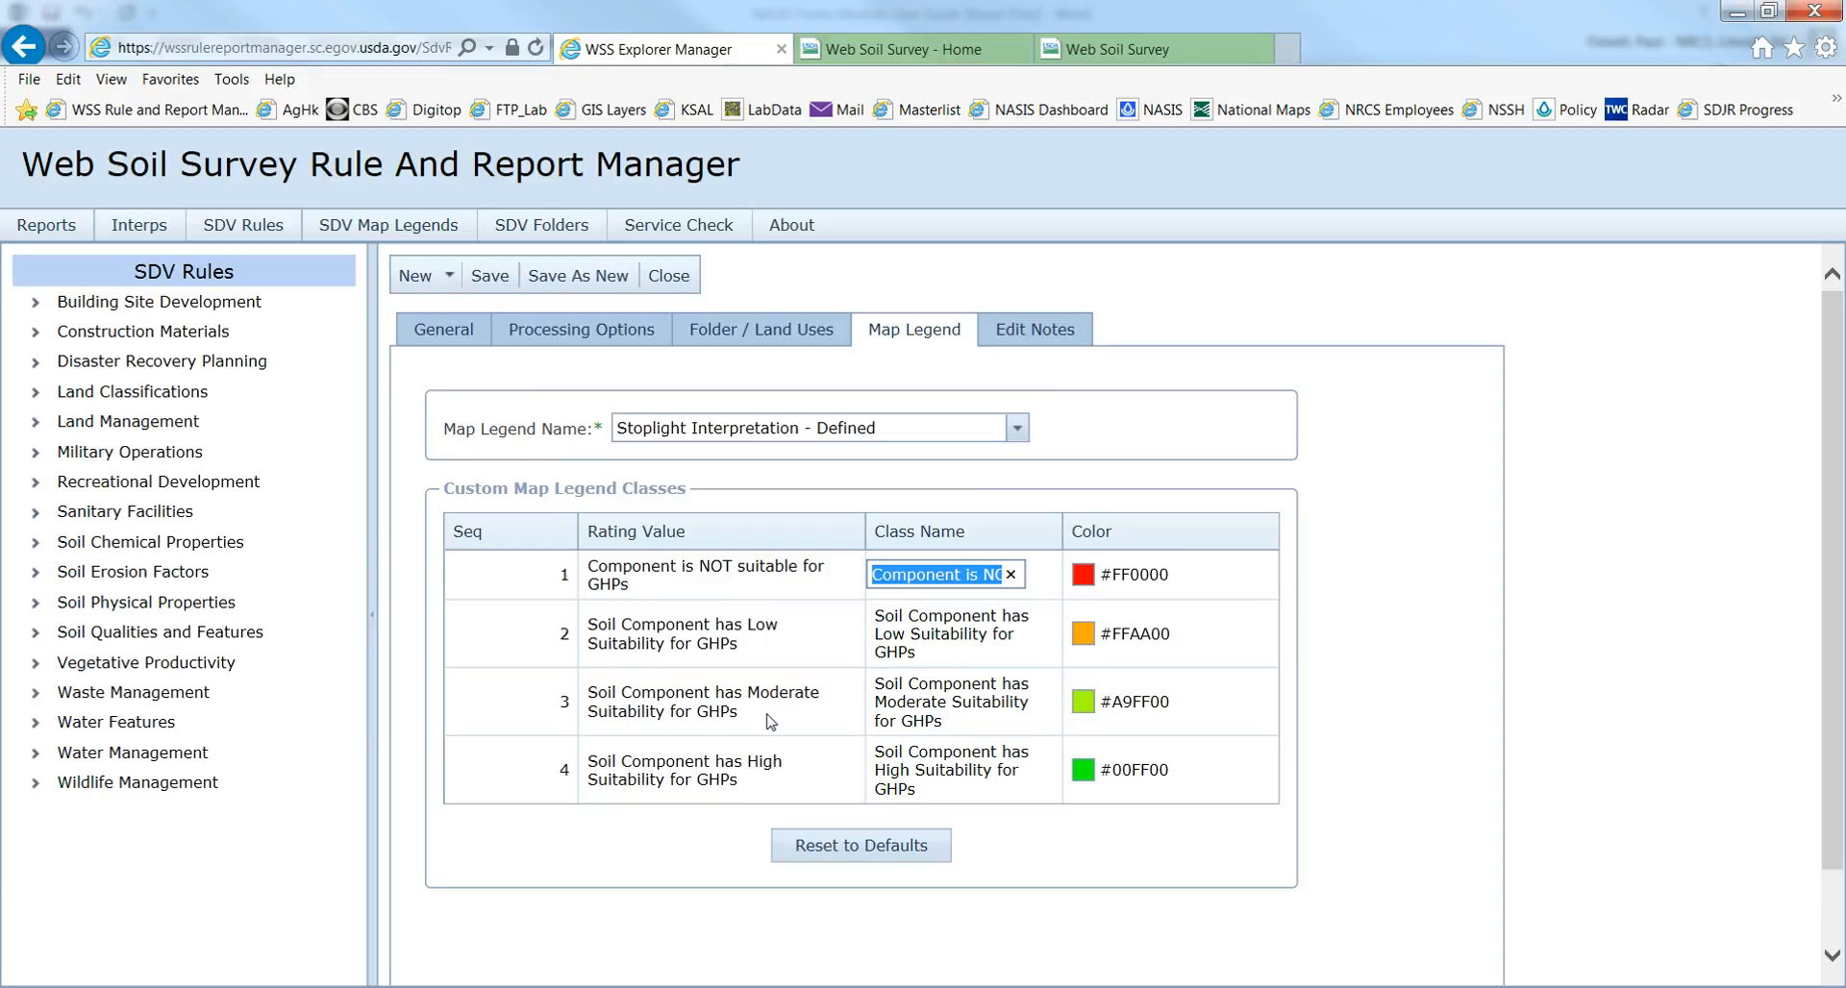
click(958, 579)
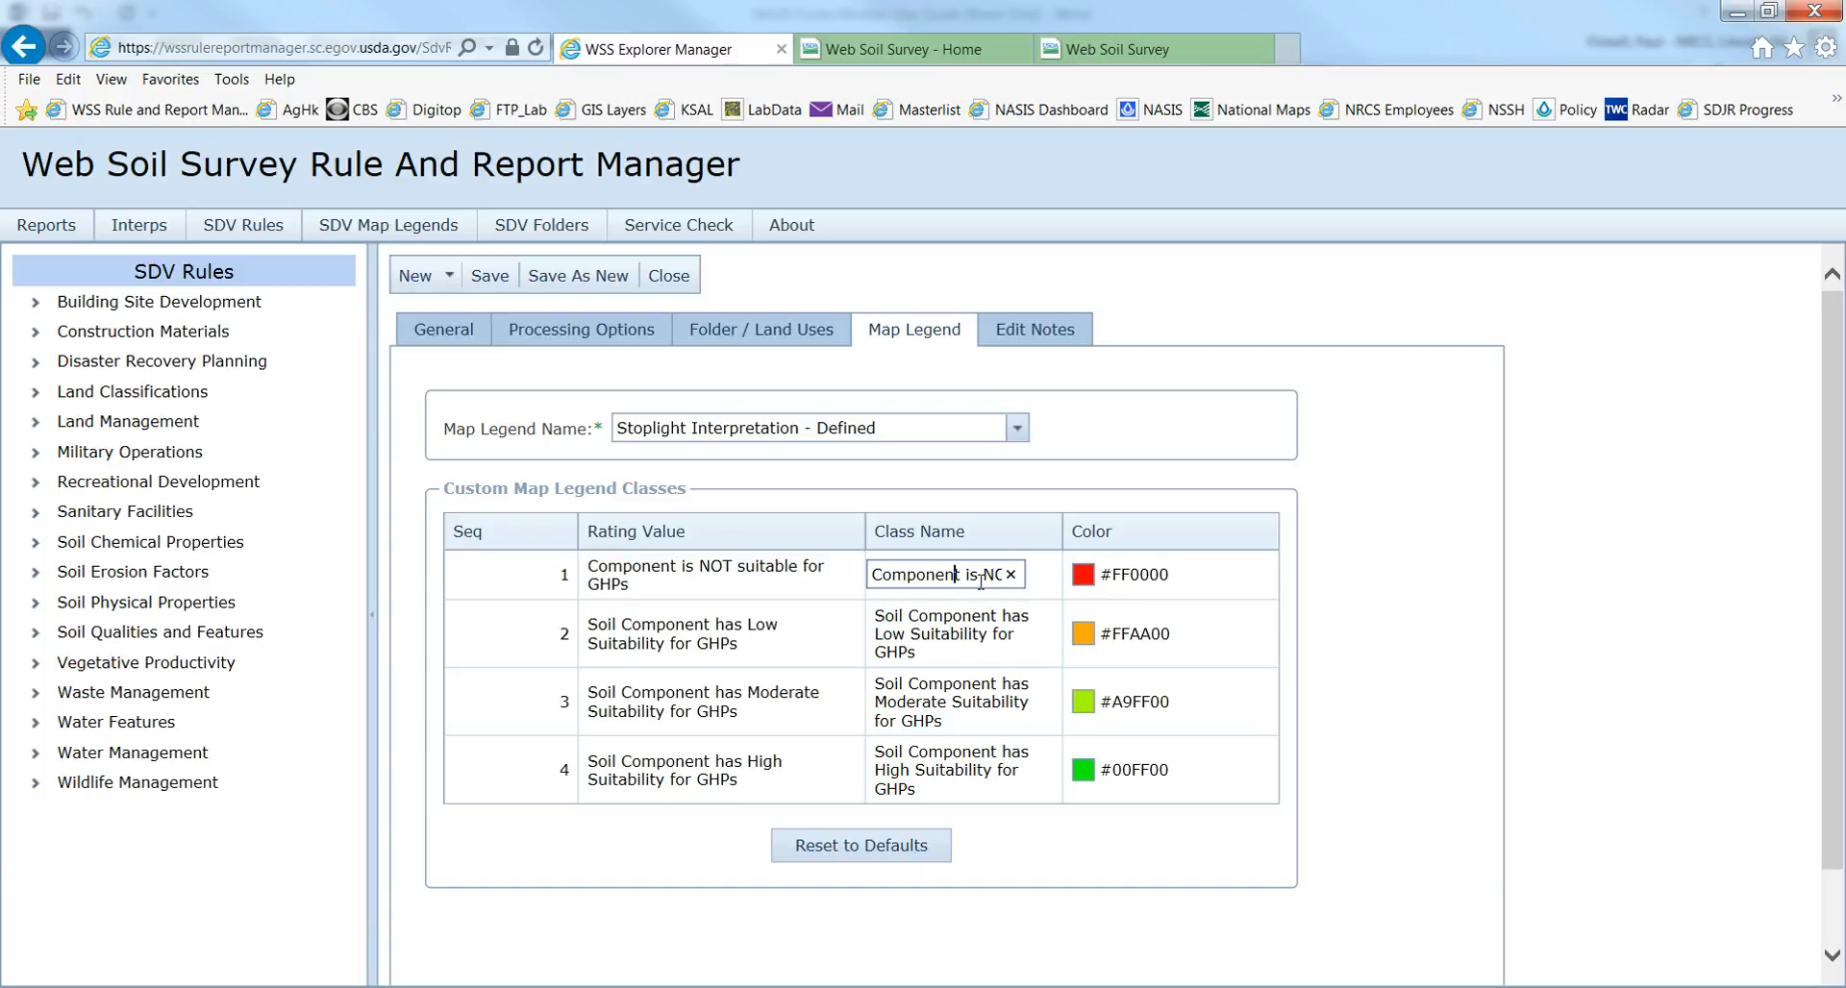
drag(998, 575, 848, 575)
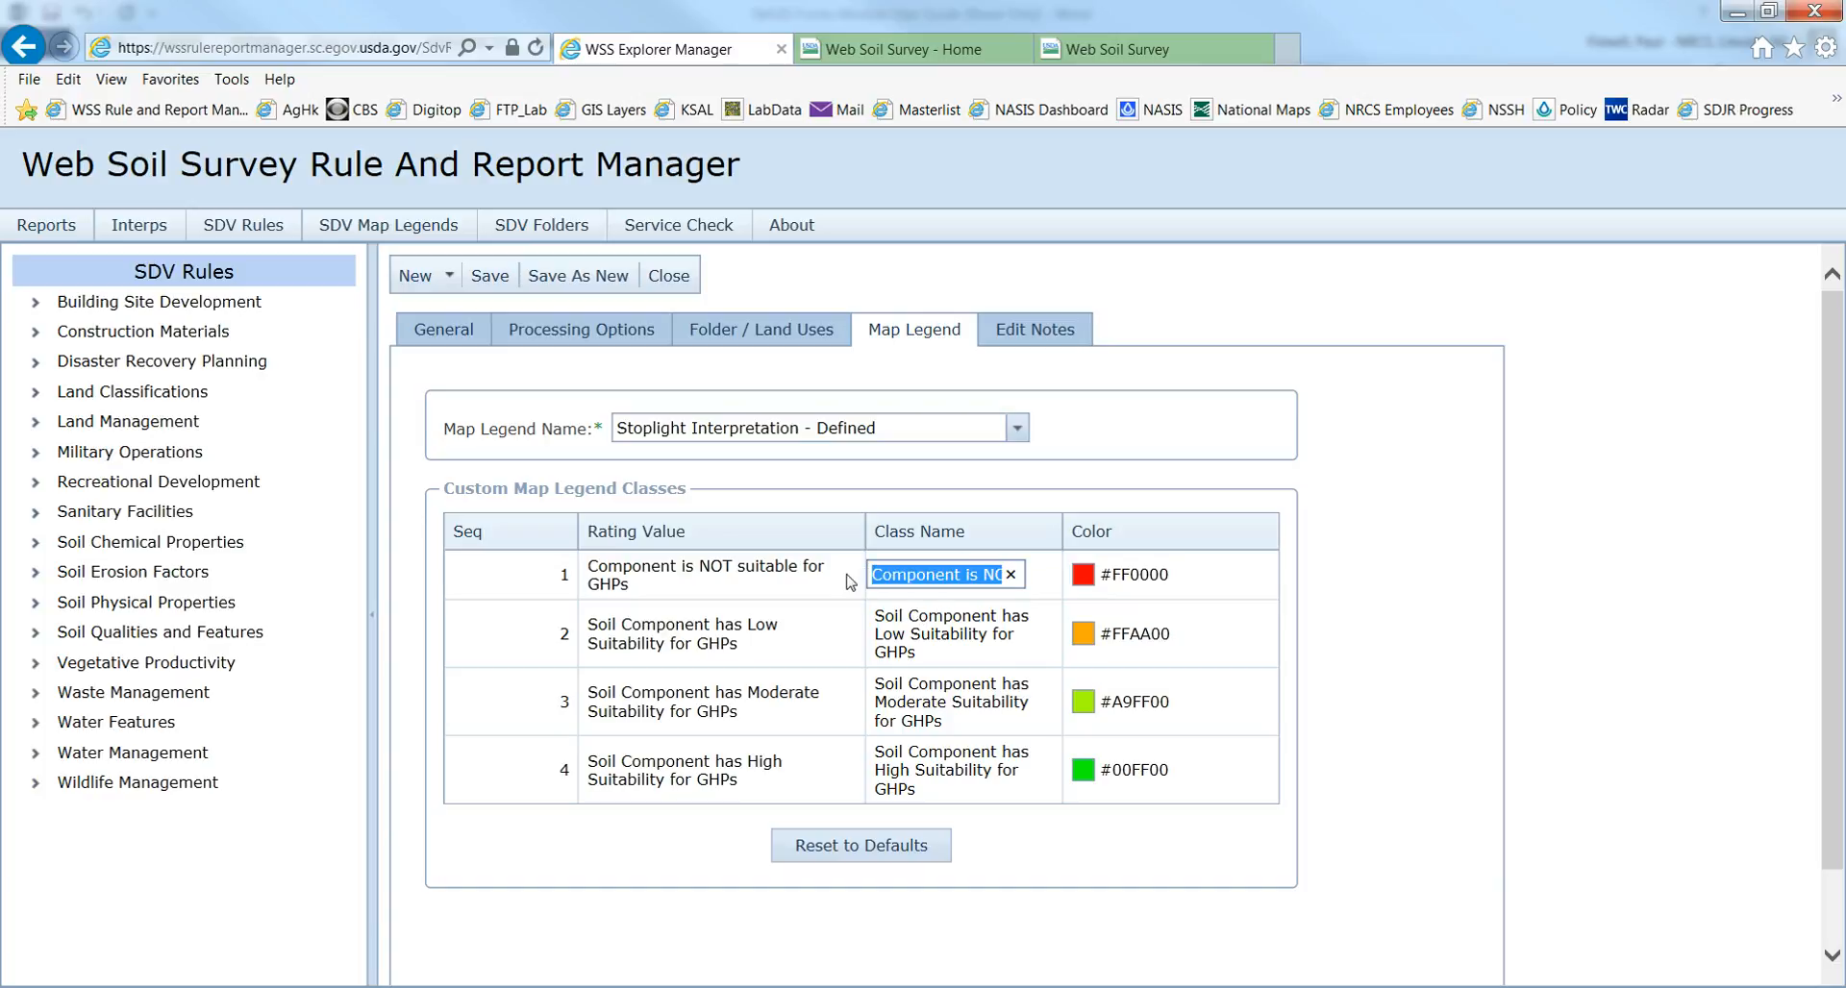
key(Delete)
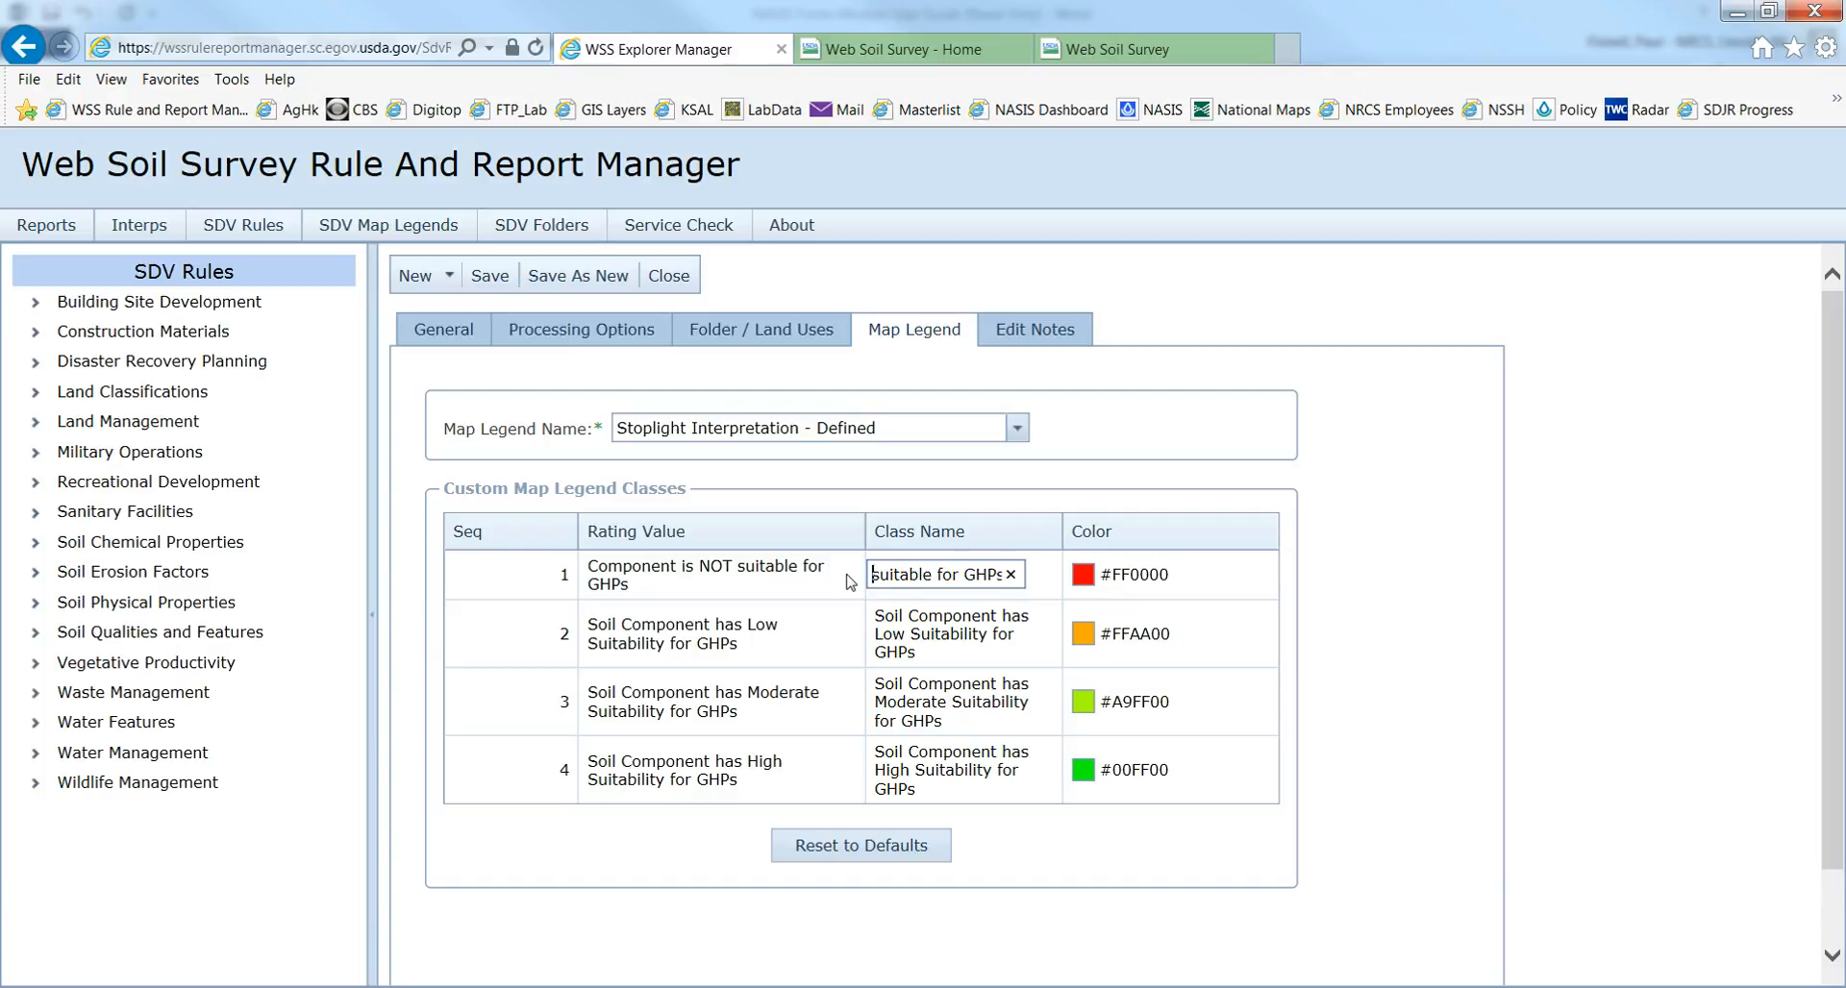
text(un)
Shorten the second map legend class name to "Low suitability for GHPs".
click(952, 638)
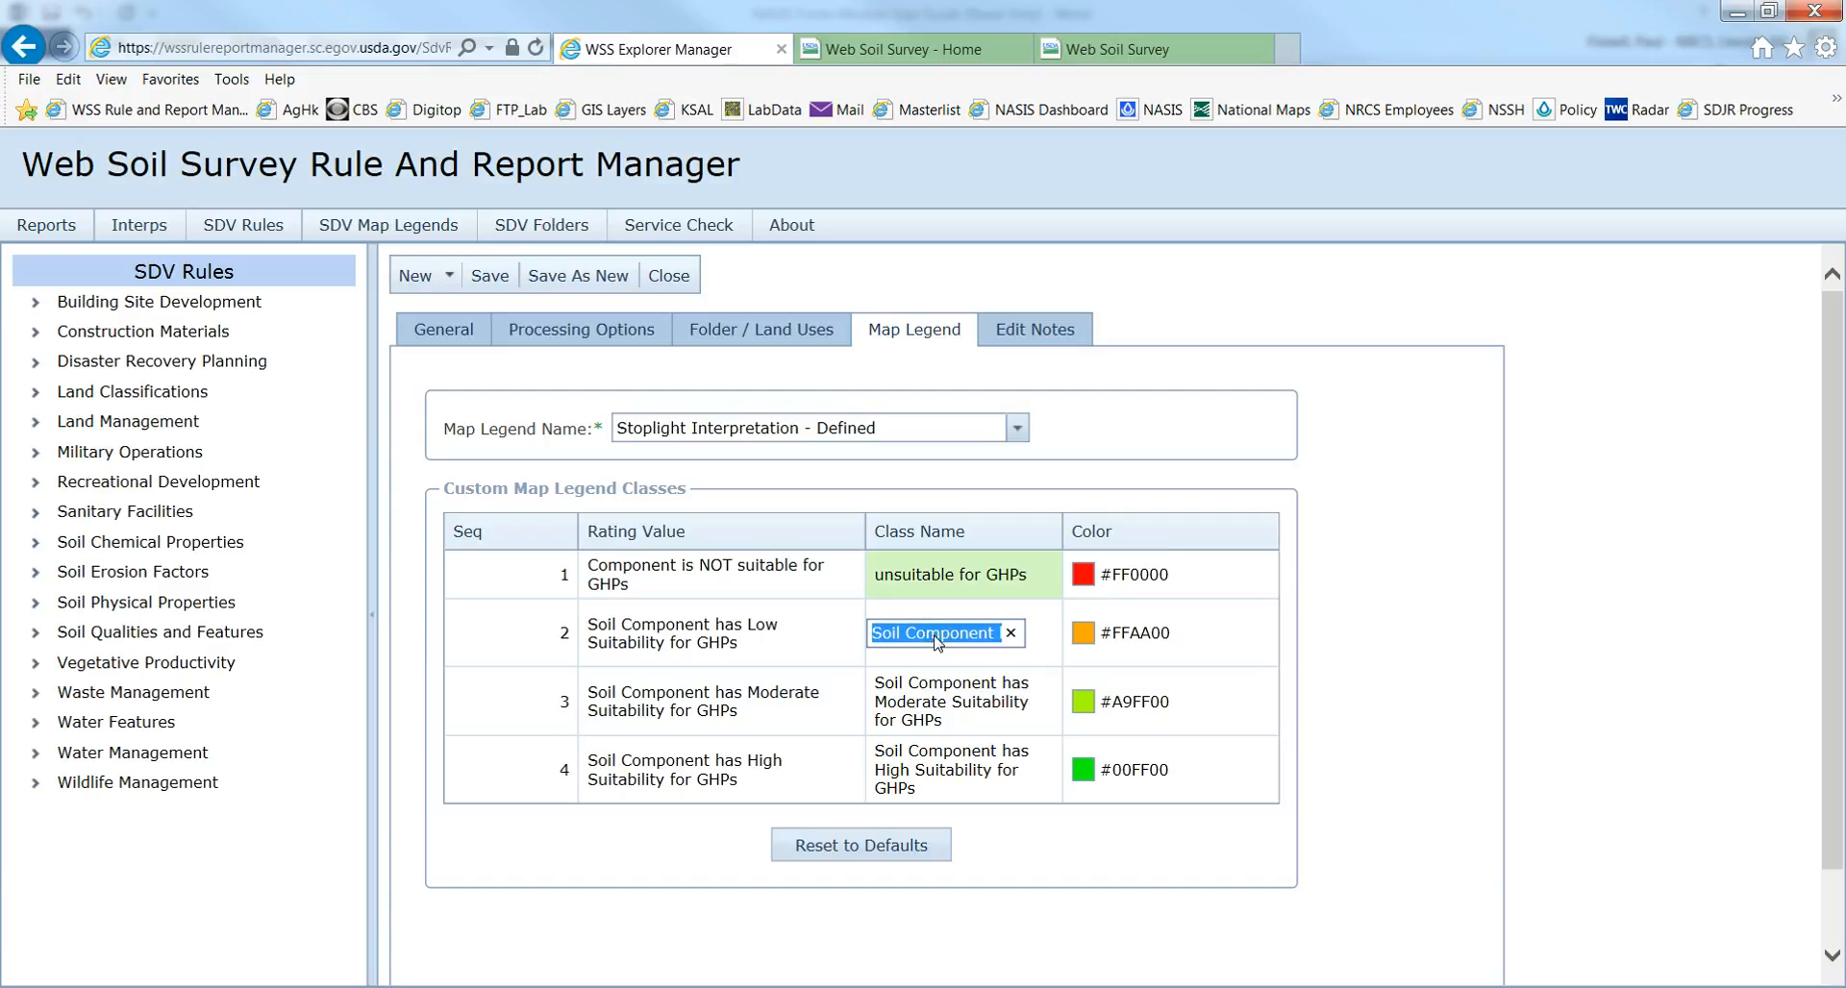
click(971, 635)
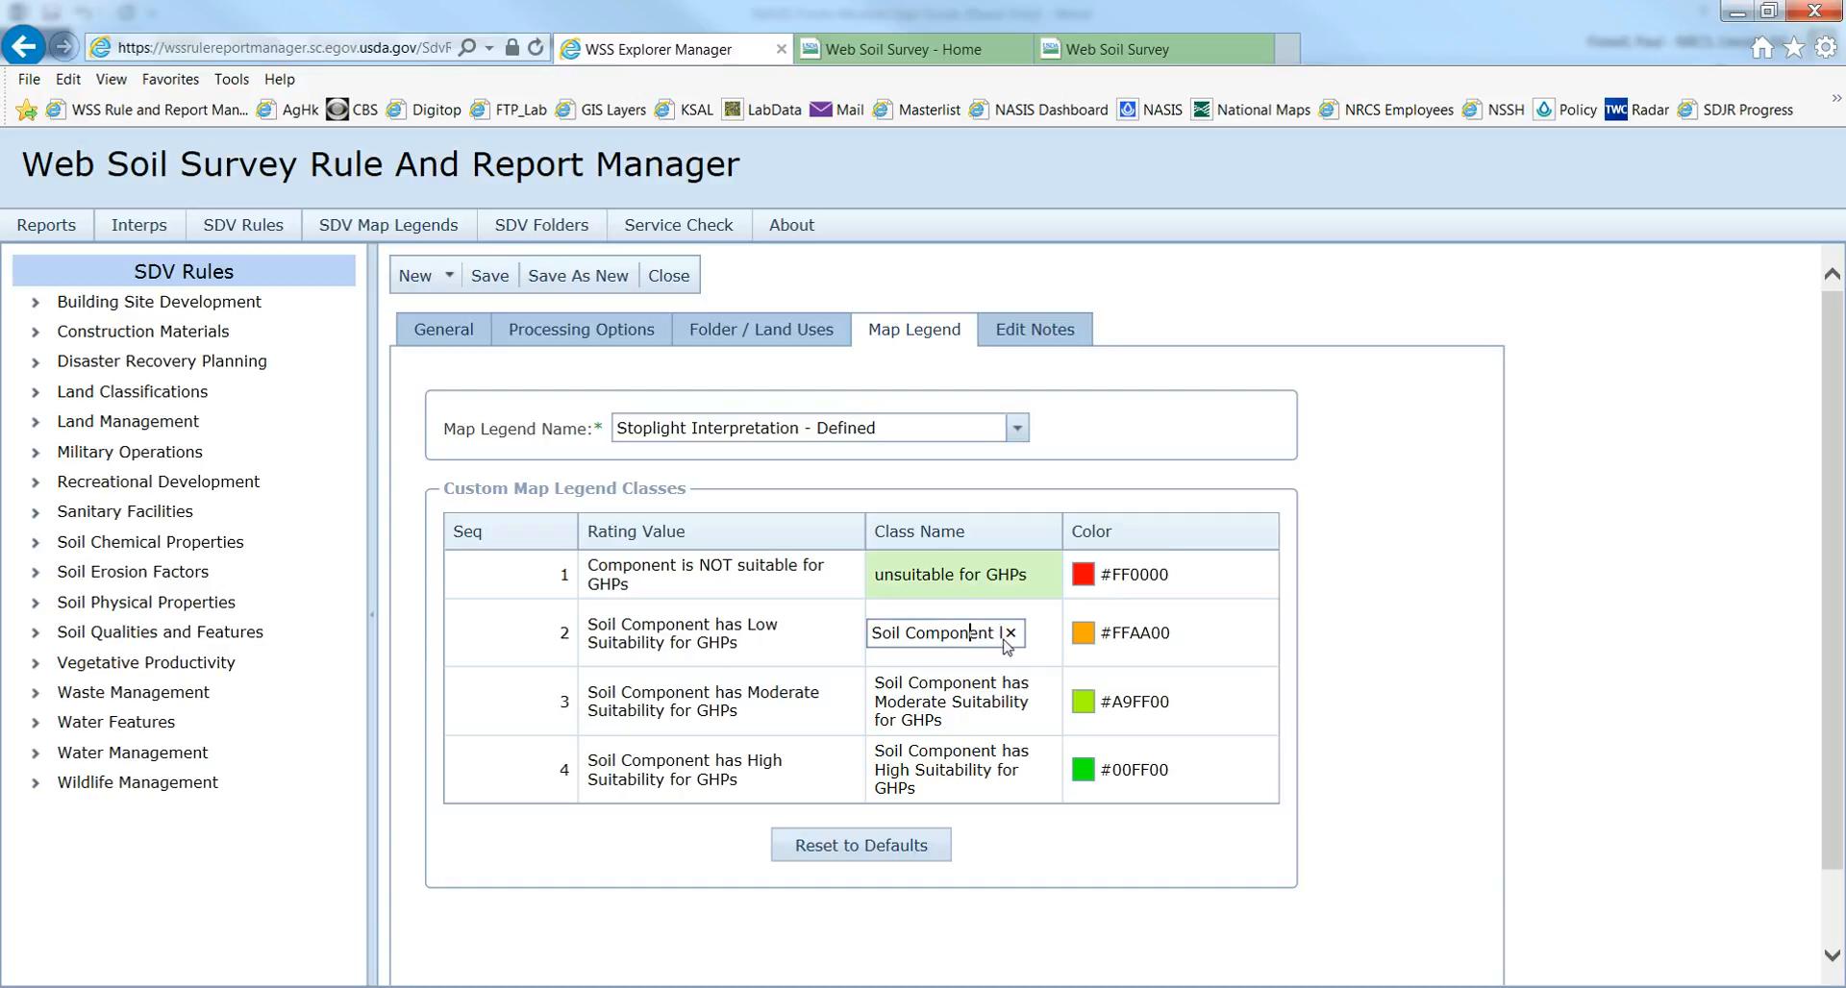
drag(999, 634, 805, 657)
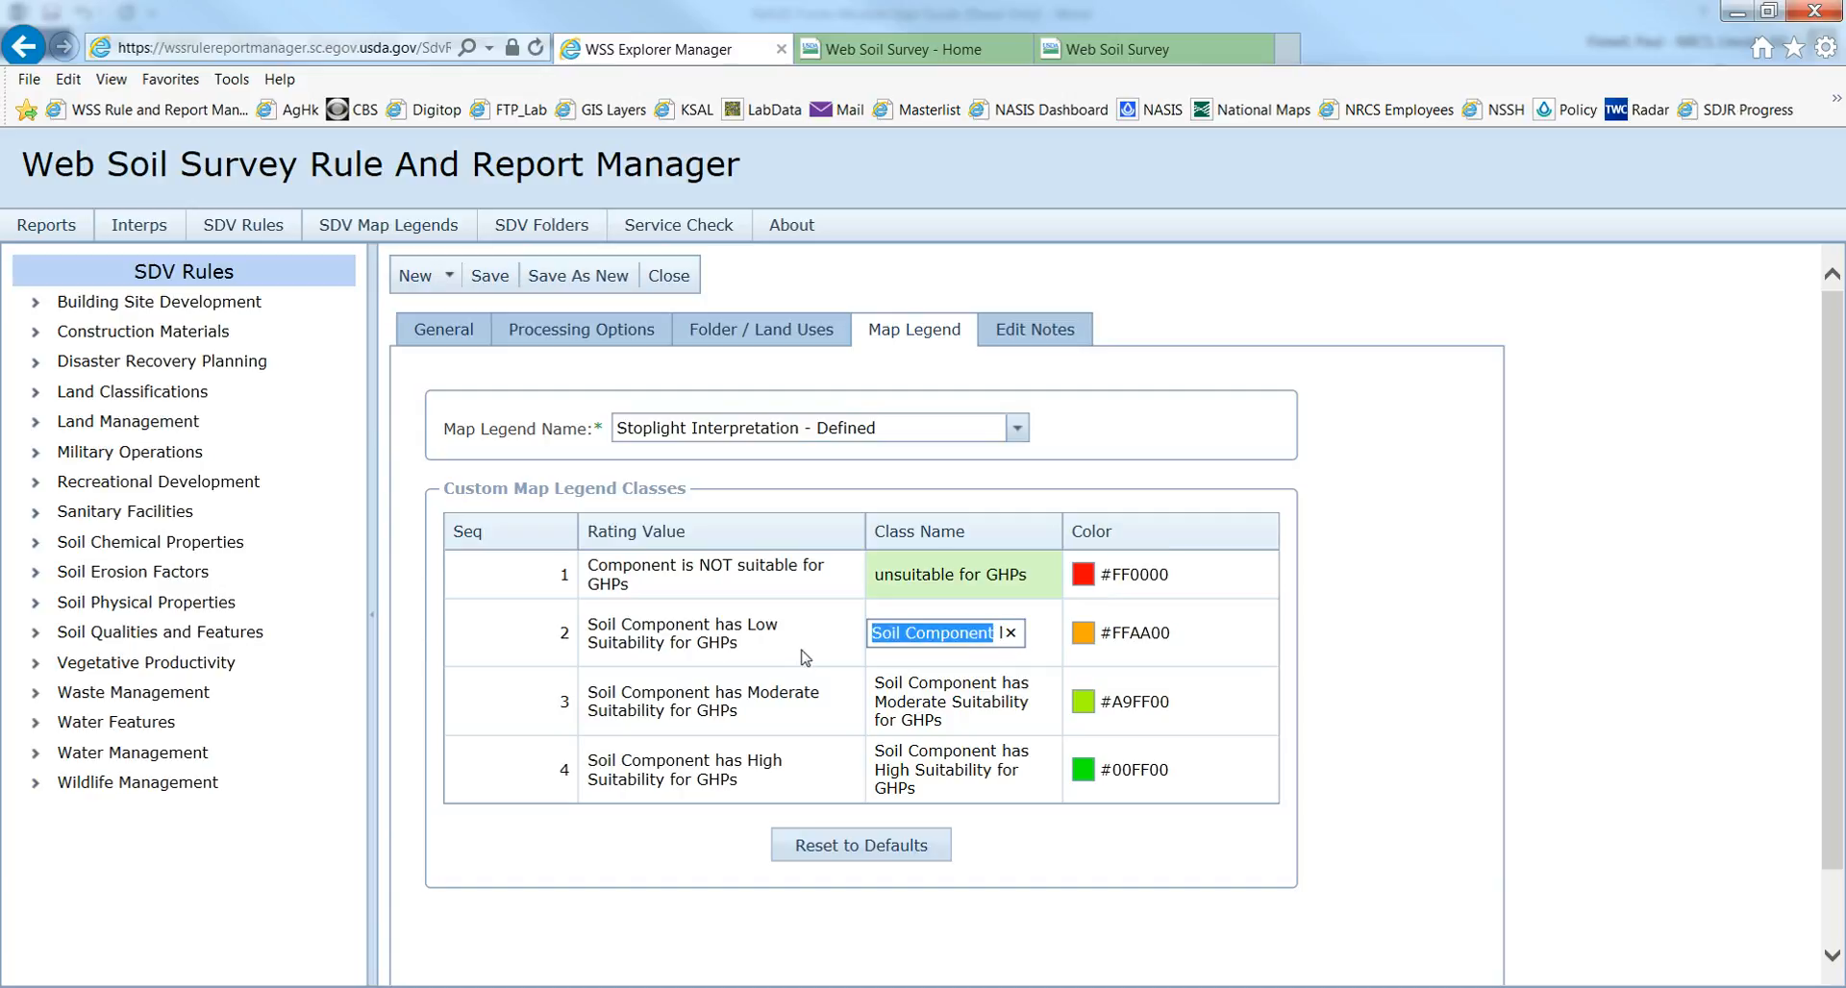
key(Delete)
key(Delete)
key(Delete)
key(Delete)
key(Delete)
key(Delete)
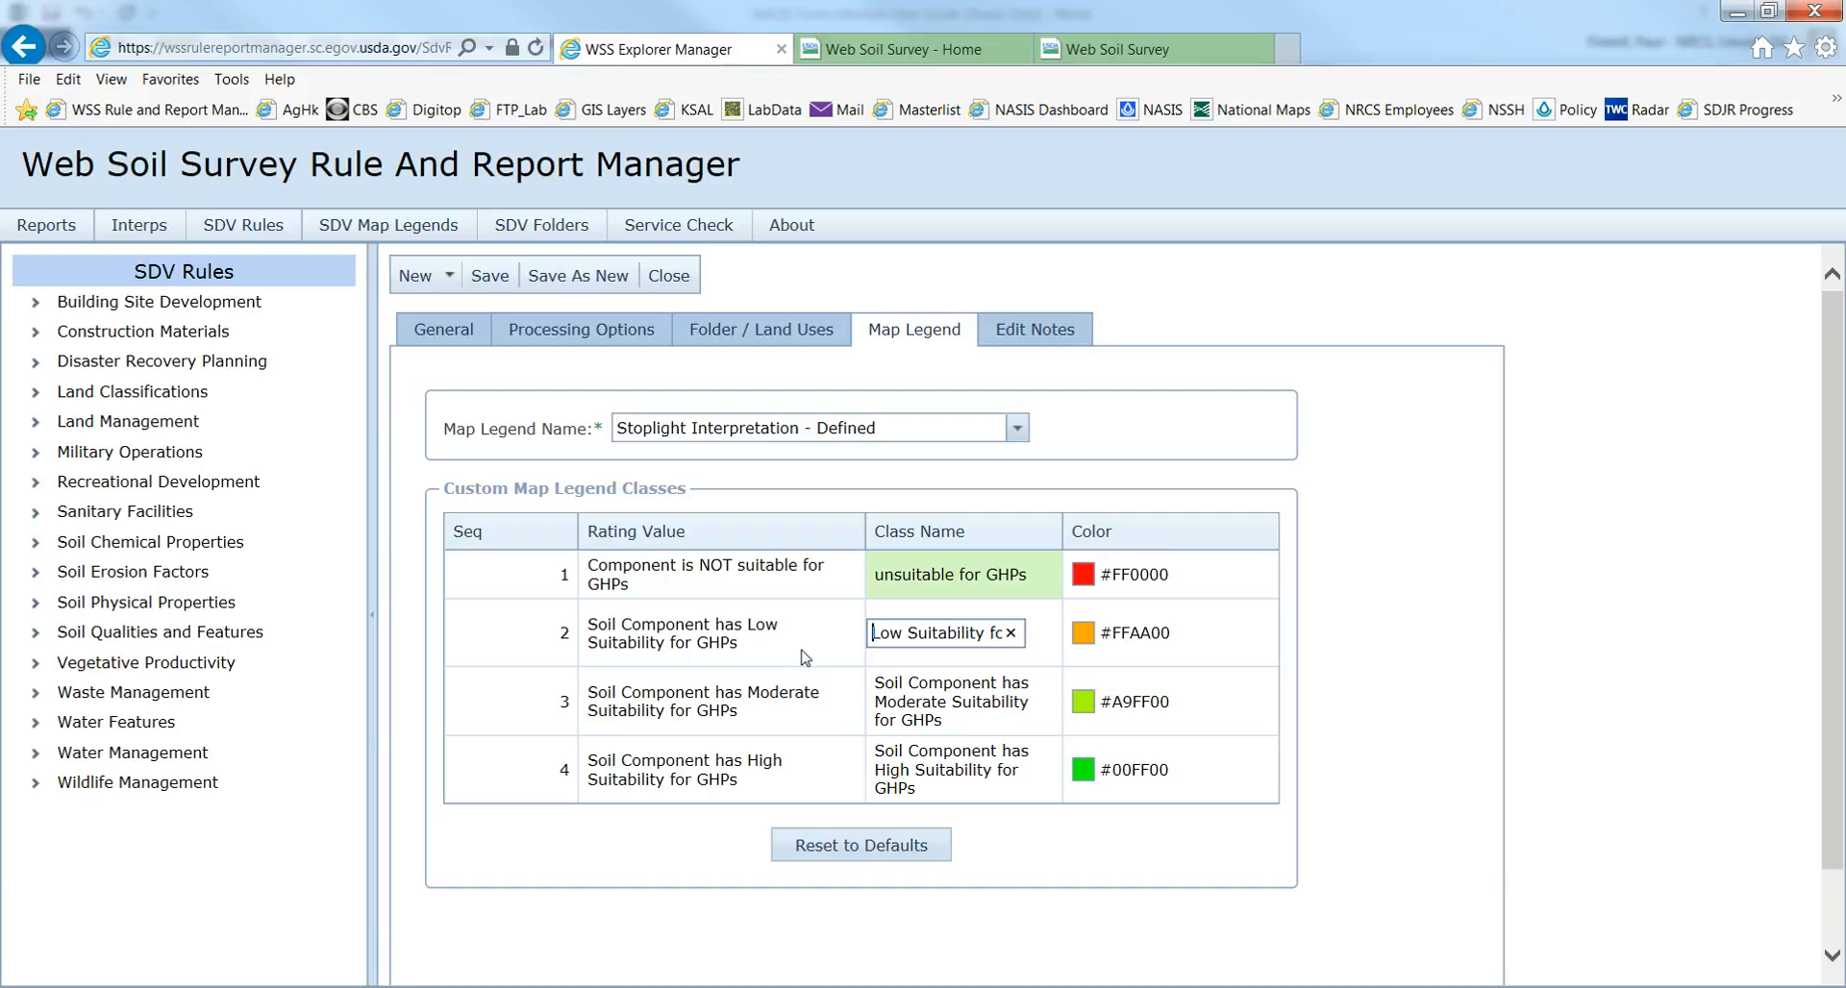
key(Right)
key(Right)
key(Right)
key(Delete)
text(s)
Shorten the third map legend class name to "Moderate suitability for GHPs".
click(946, 701)
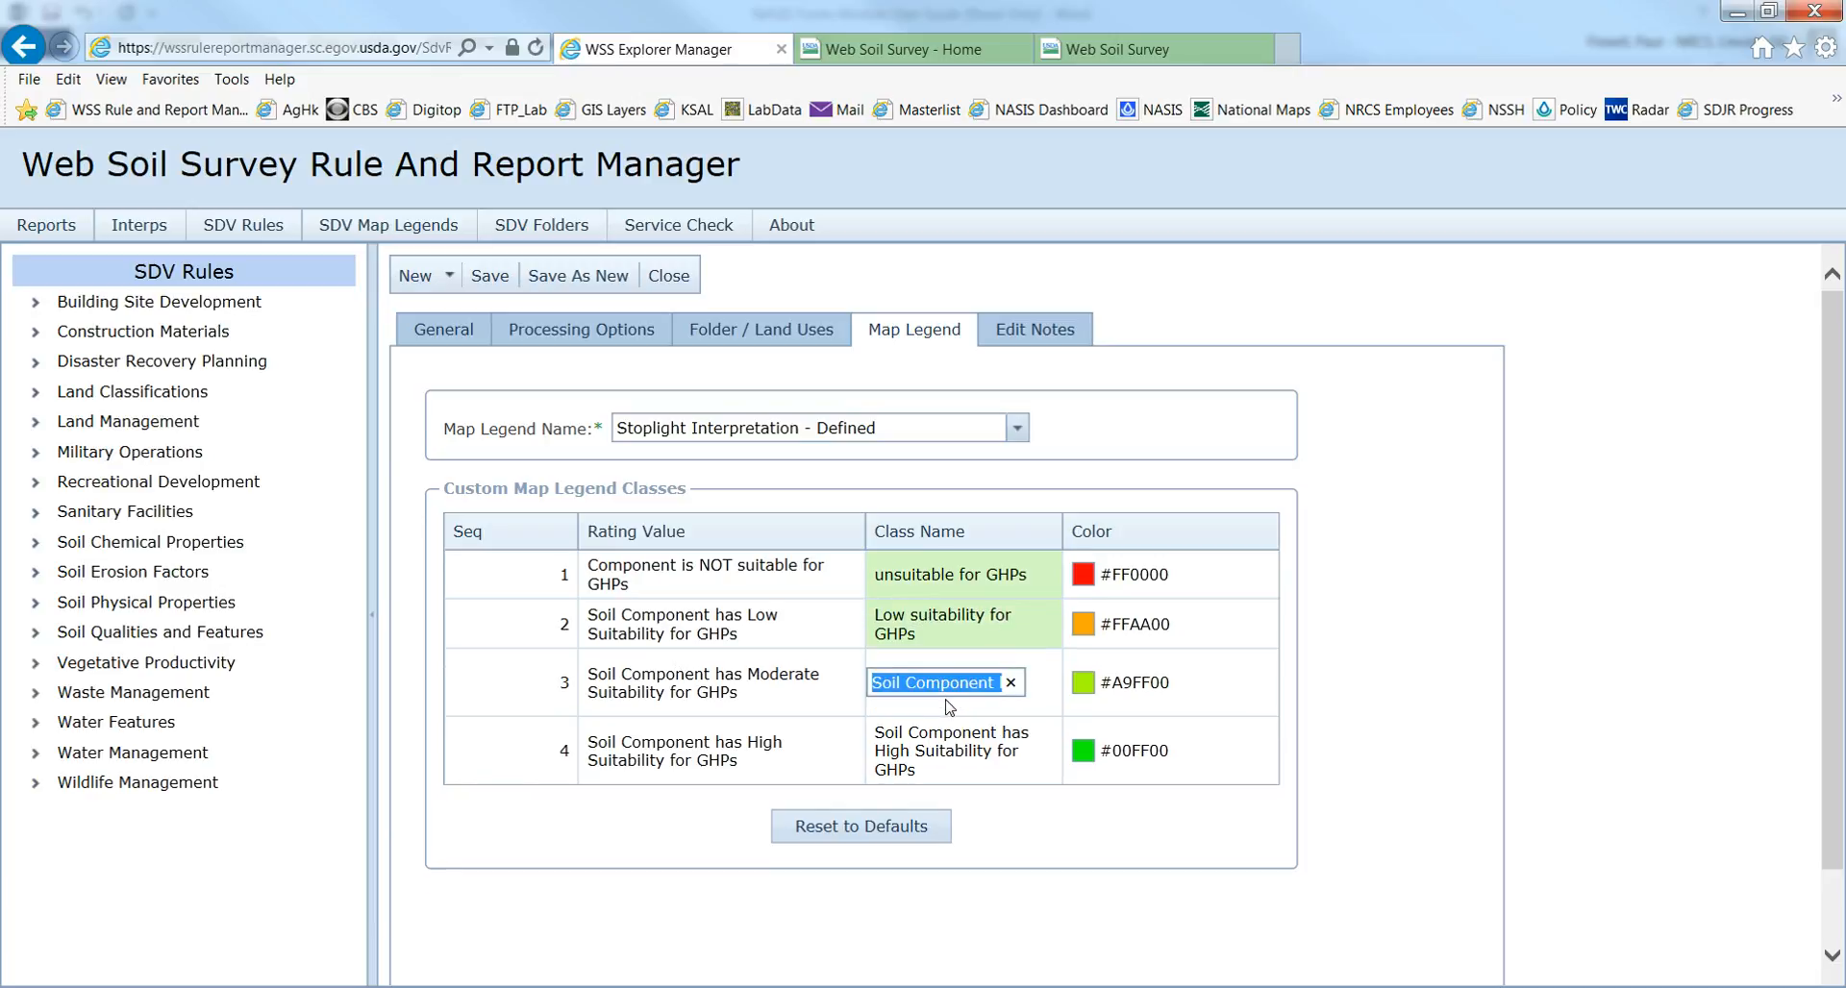
drag(996, 684, 764, 685)
key(Delete)
key(Delete)
key(Delete)
key(Delete)
key(Delete)
key(Delete)
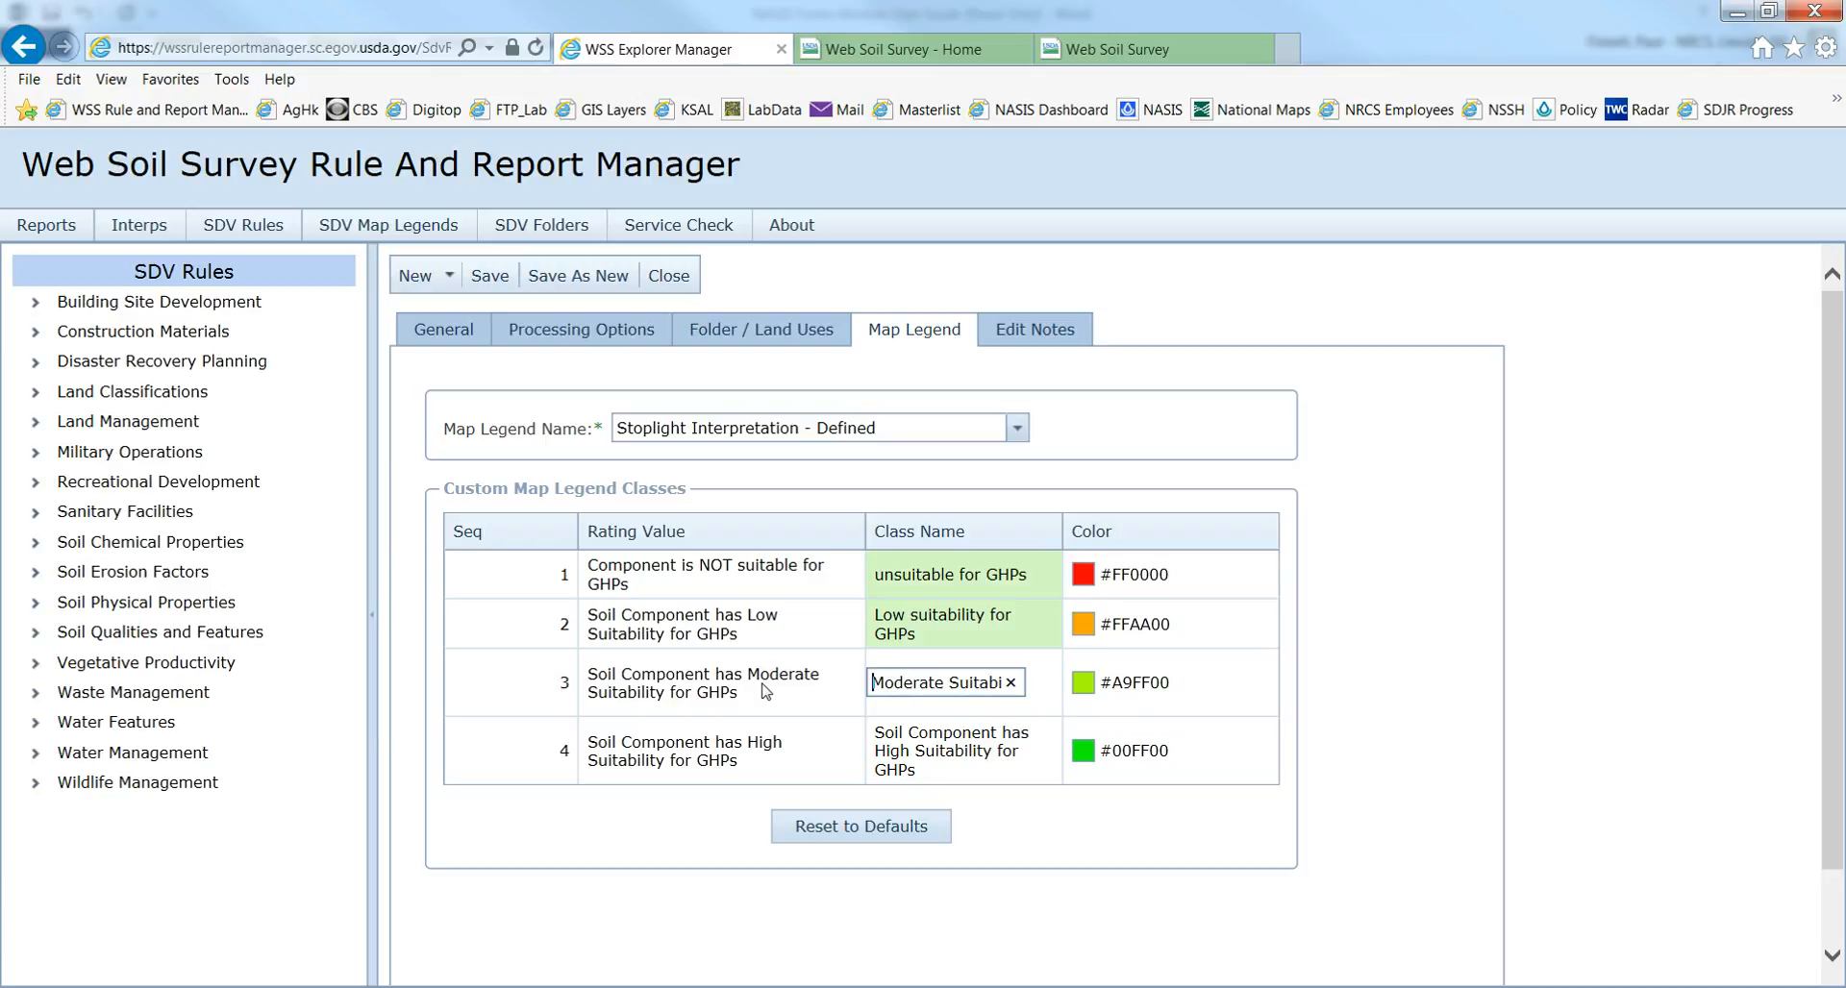
drag(949, 681, 958, 680)
text(s)
Shorten the fourth map legend class name to "High suitability for GHPs".
click(886, 761)
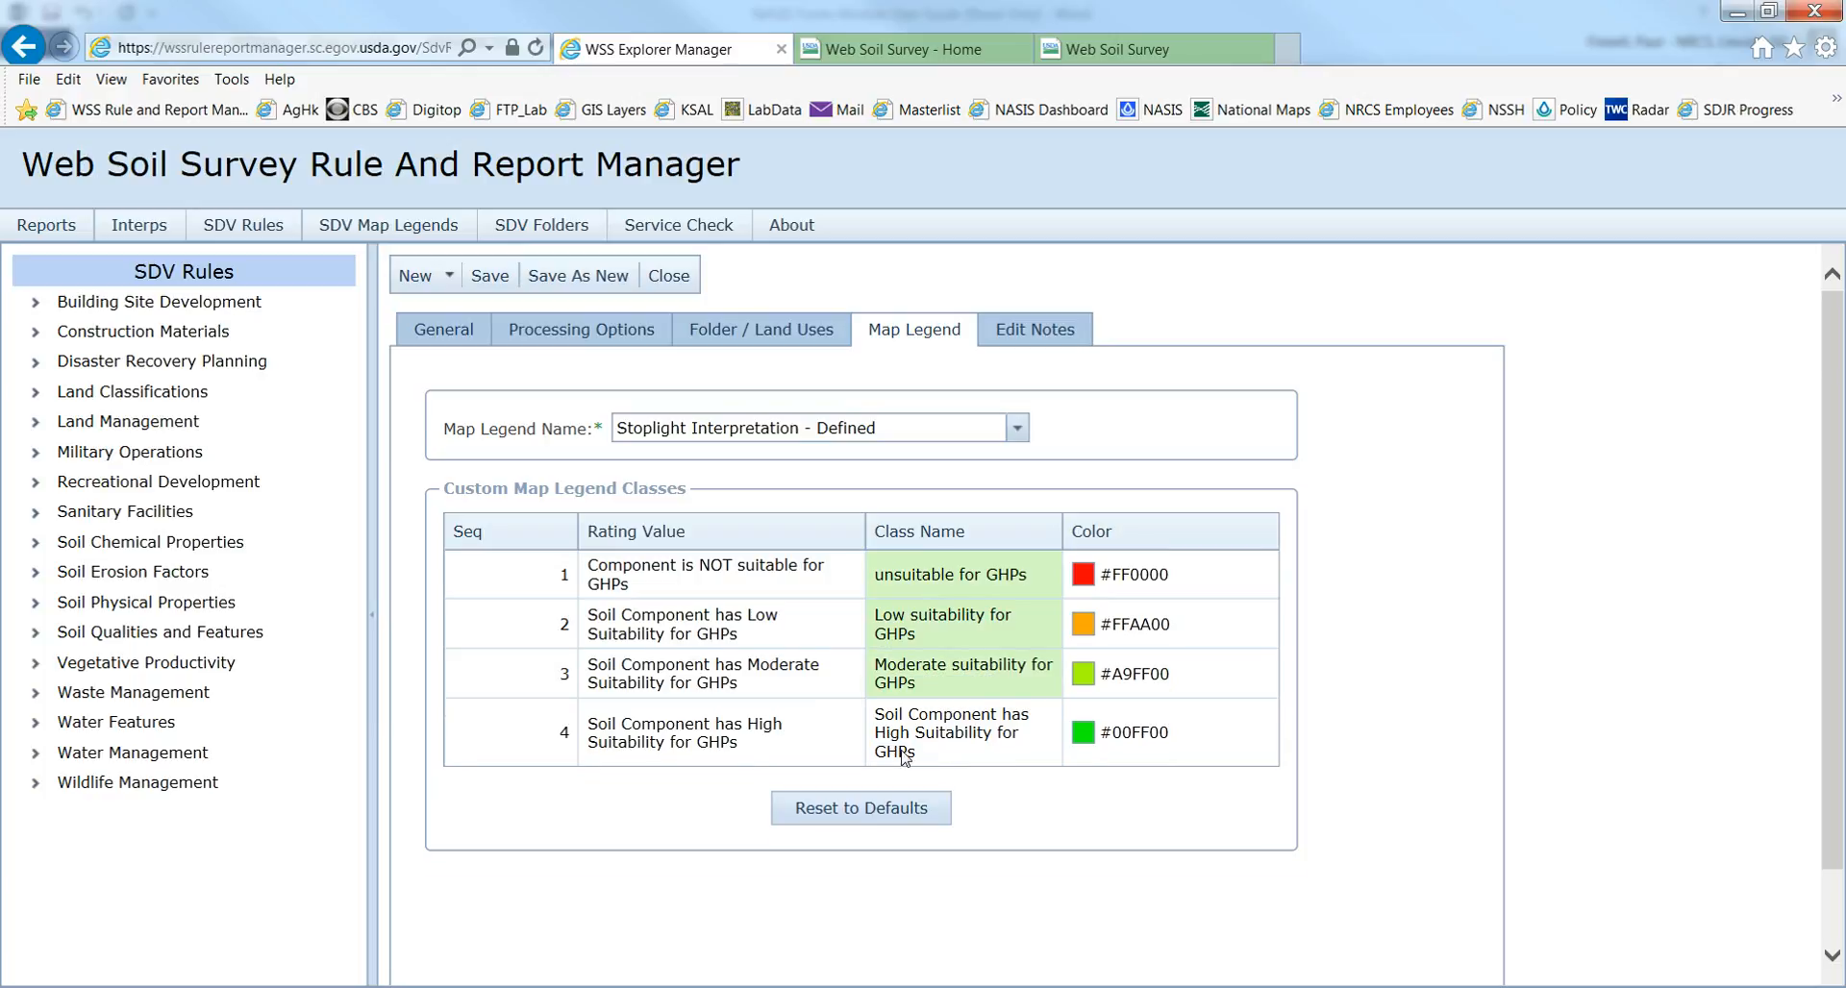
click(945, 731)
triple_click(877, 738)
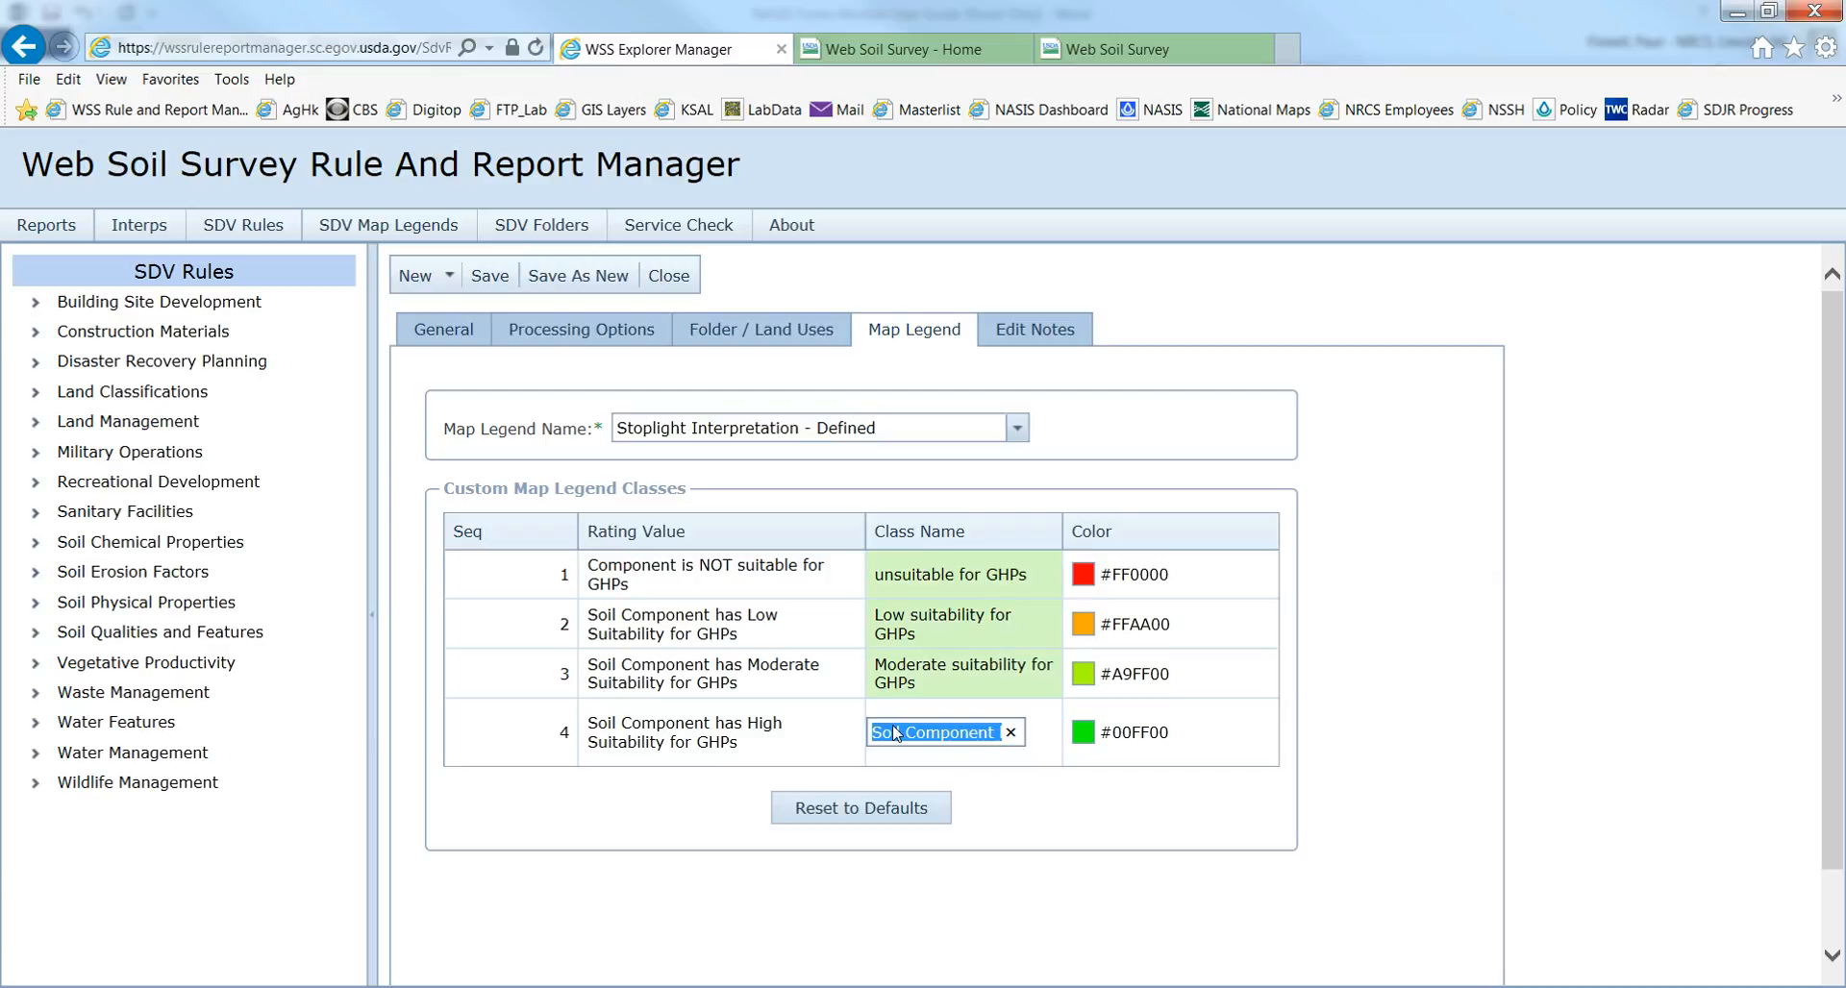
key(Home)
key(Delete)
key(Delete)
key(Delete)
key(Delete)
key(Delete)
key(Delete)
key(Delete)
key(Delete)
key(Delete)
key(Delete)
key(Delete)
key(Delete)
key(Delete)
key(Delete)
key(Delete)
key(Delete)
key(Delete)
key(Delete)
key(Delete)
key(Delete)
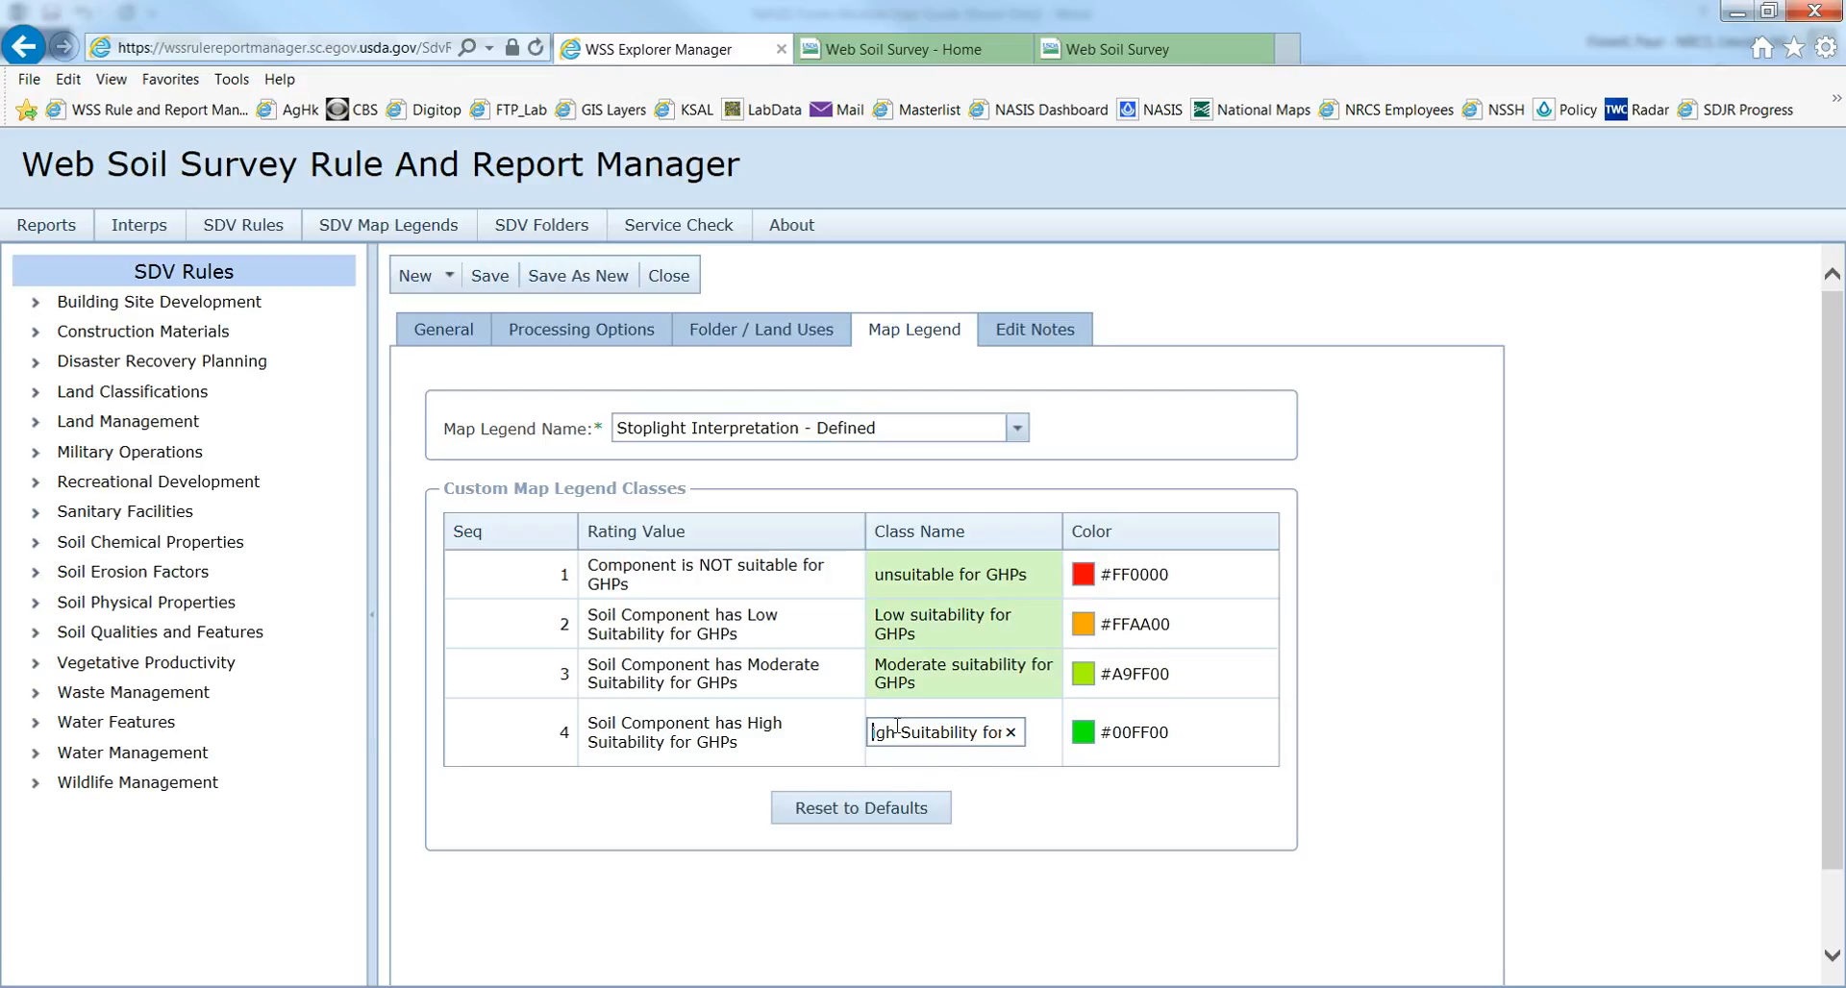
text(H)
key(Right)
key(Right)
key(Right)
key(Right)
text(s)
key(Delete)
Review the rule's legend classes, edit notes, general information, processing options and folder and land use settings.
click(923, 675)
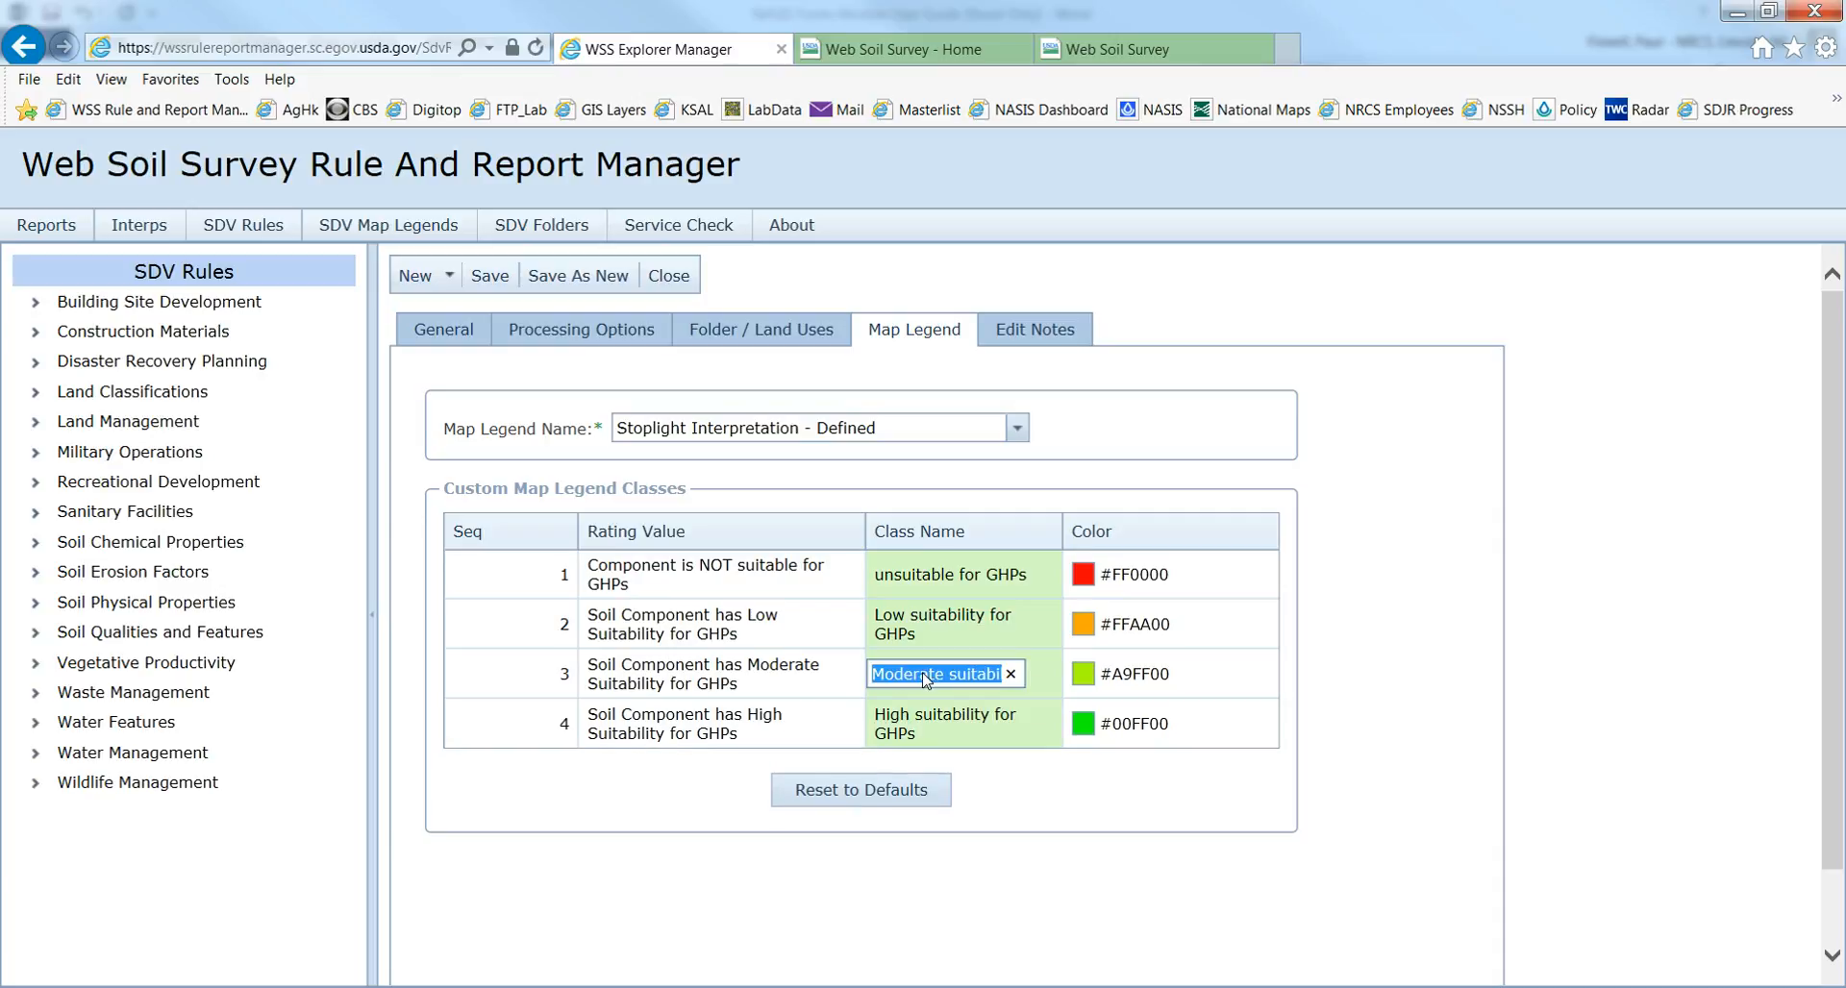
click(796, 638)
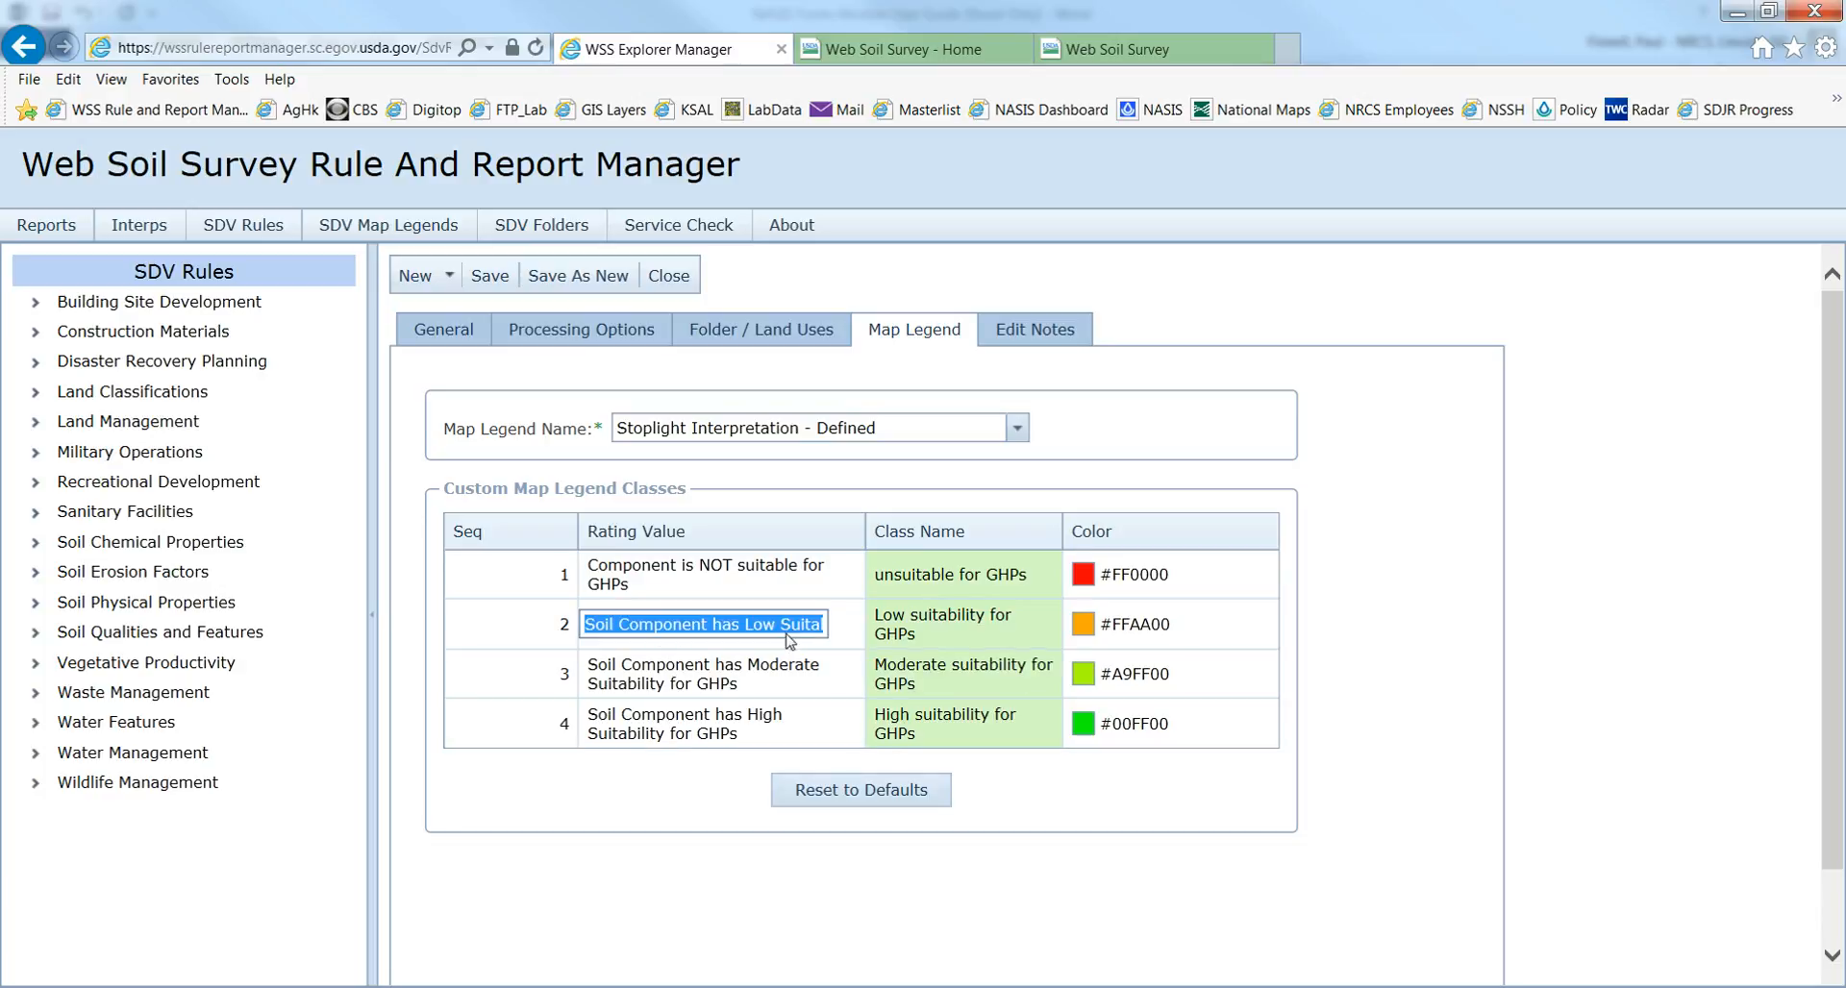
click(1046, 331)
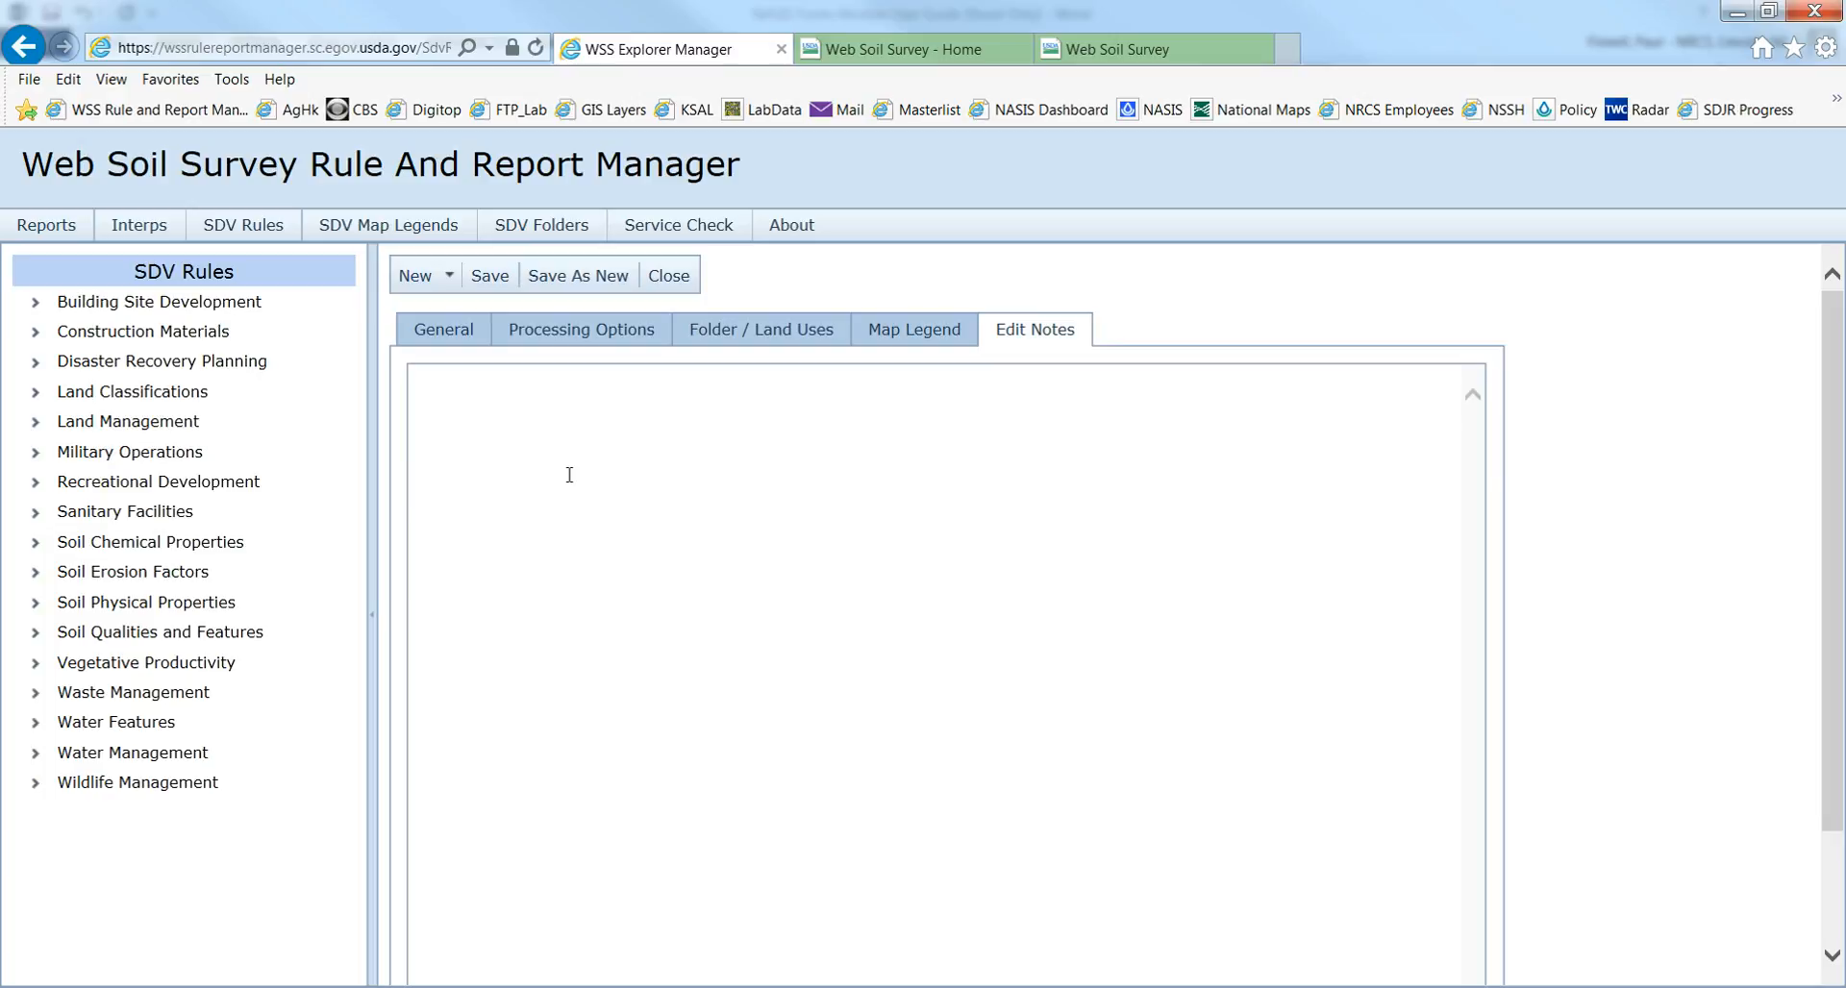
click(436, 331)
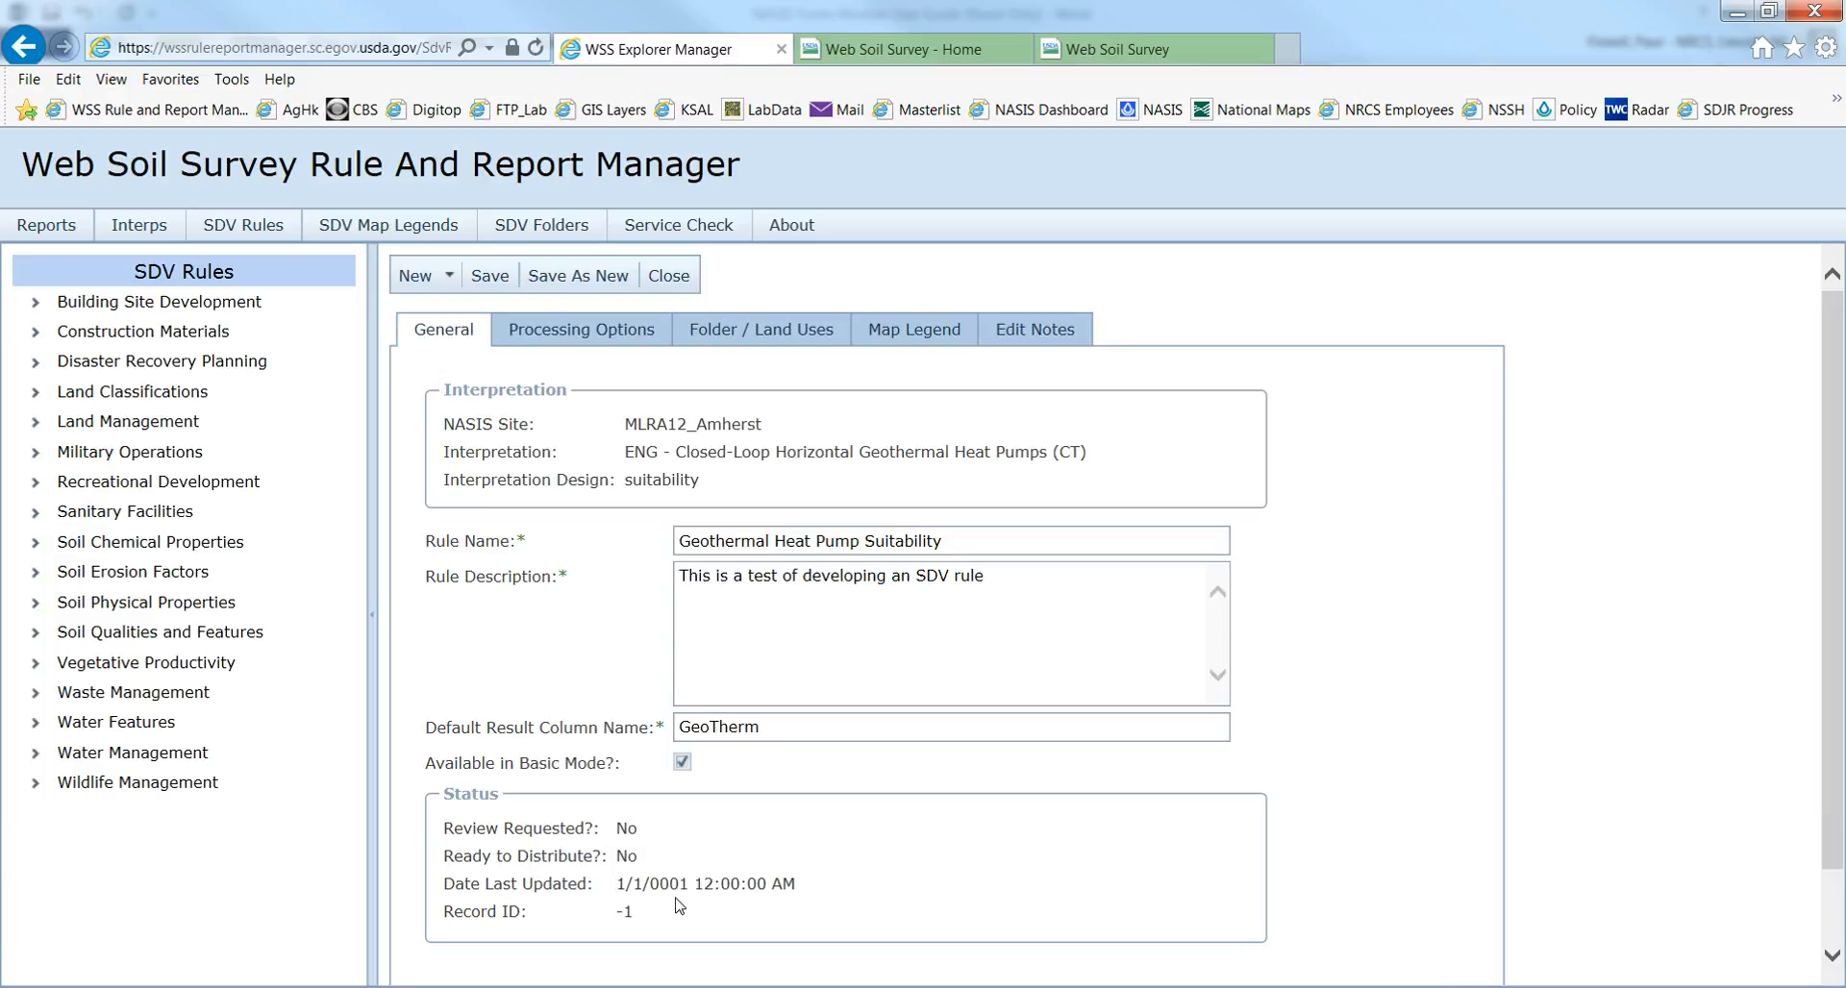
scroll(1831, 373, down, 2)
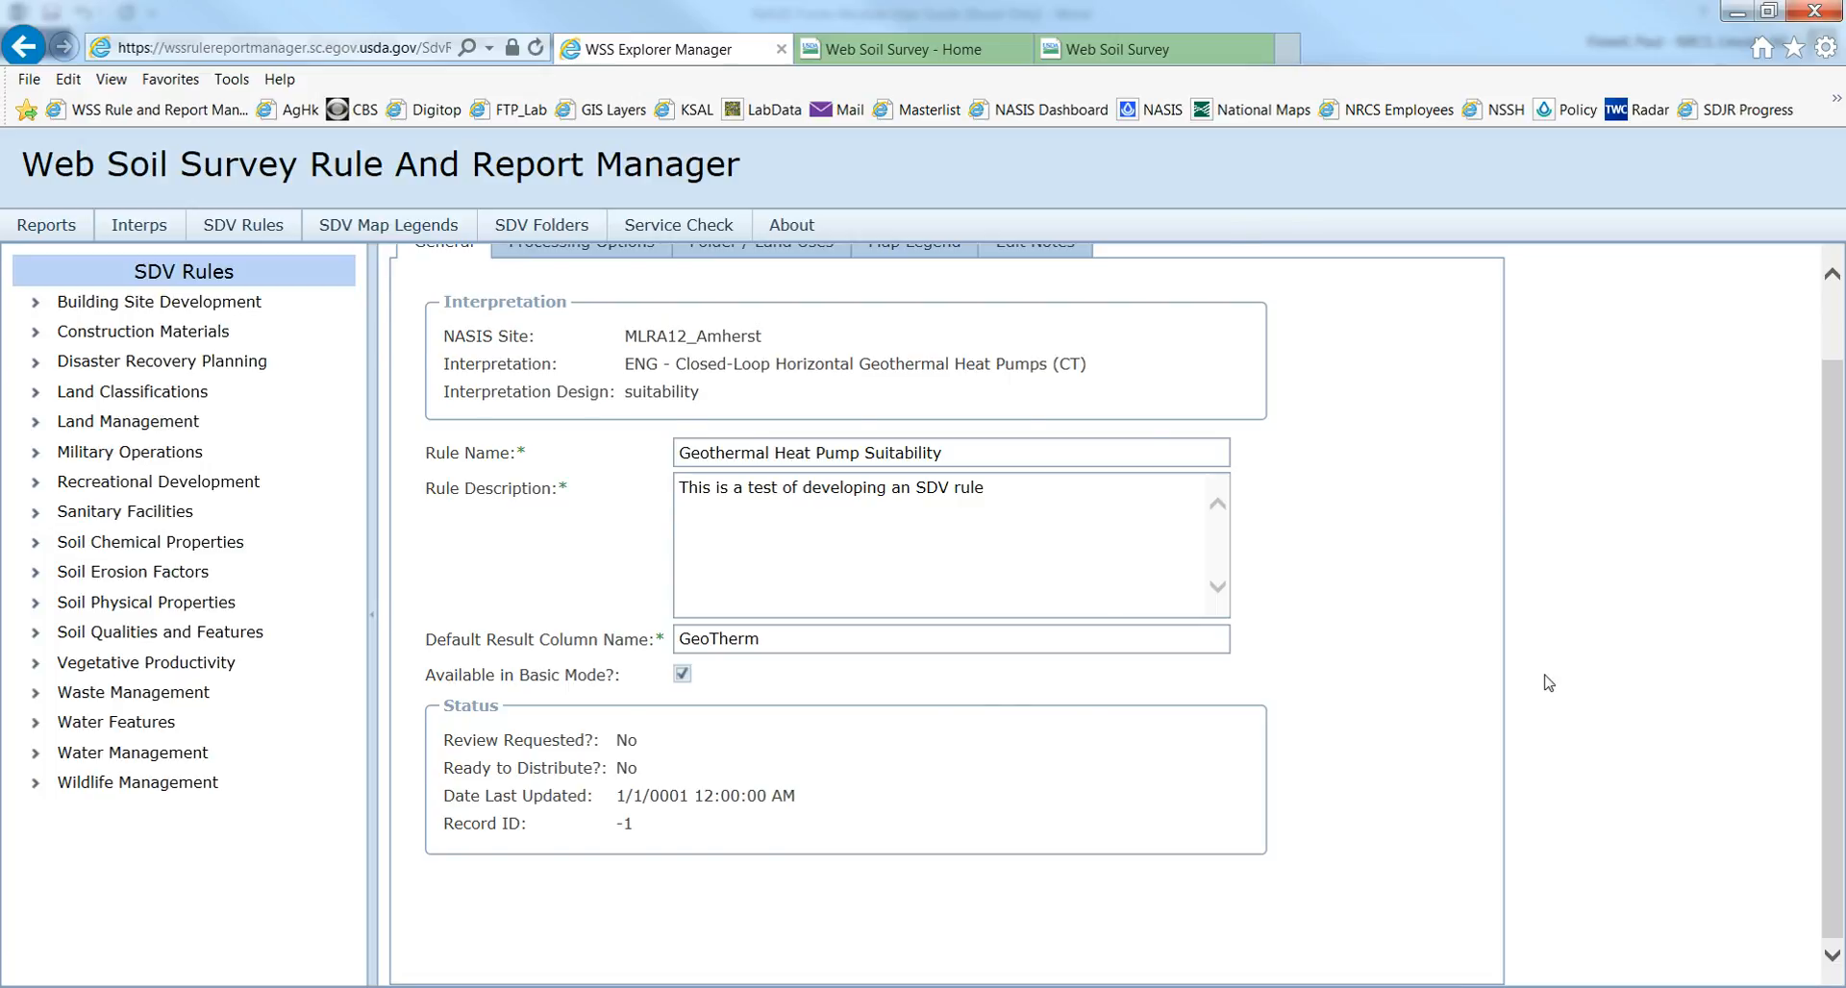
scroll(1548, 683, up, 2)
click(589, 336)
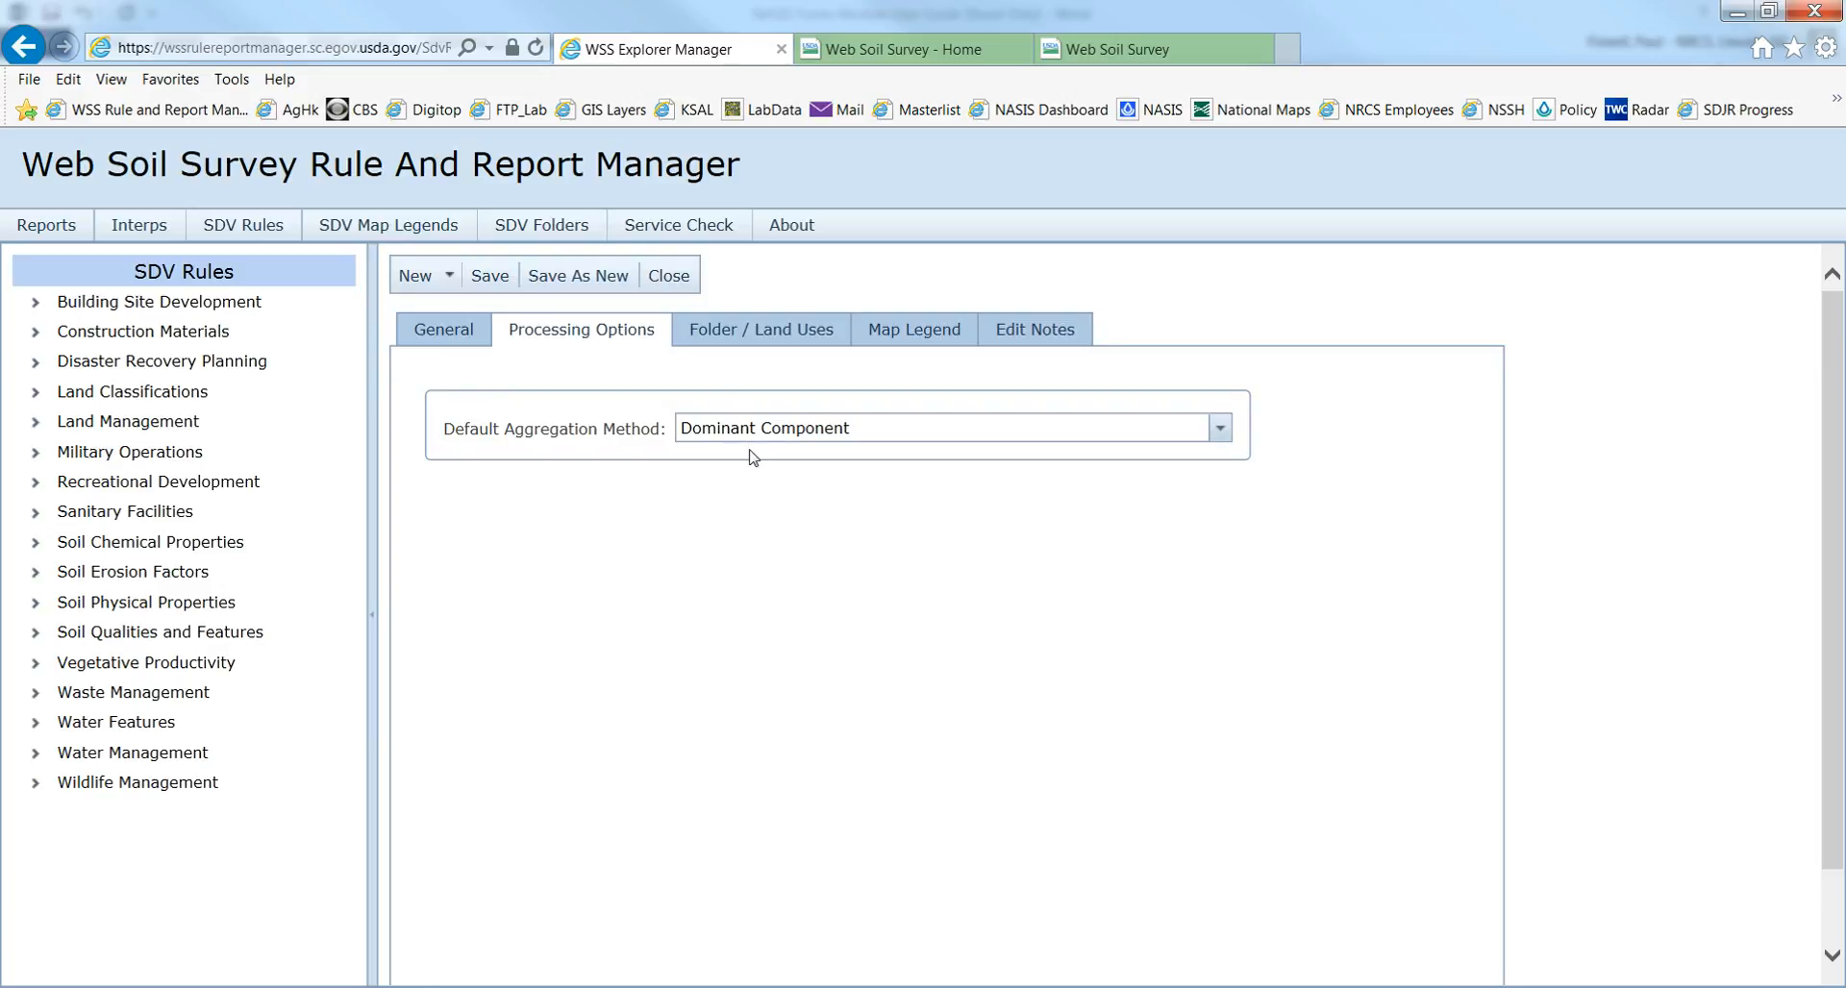
click(762, 342)
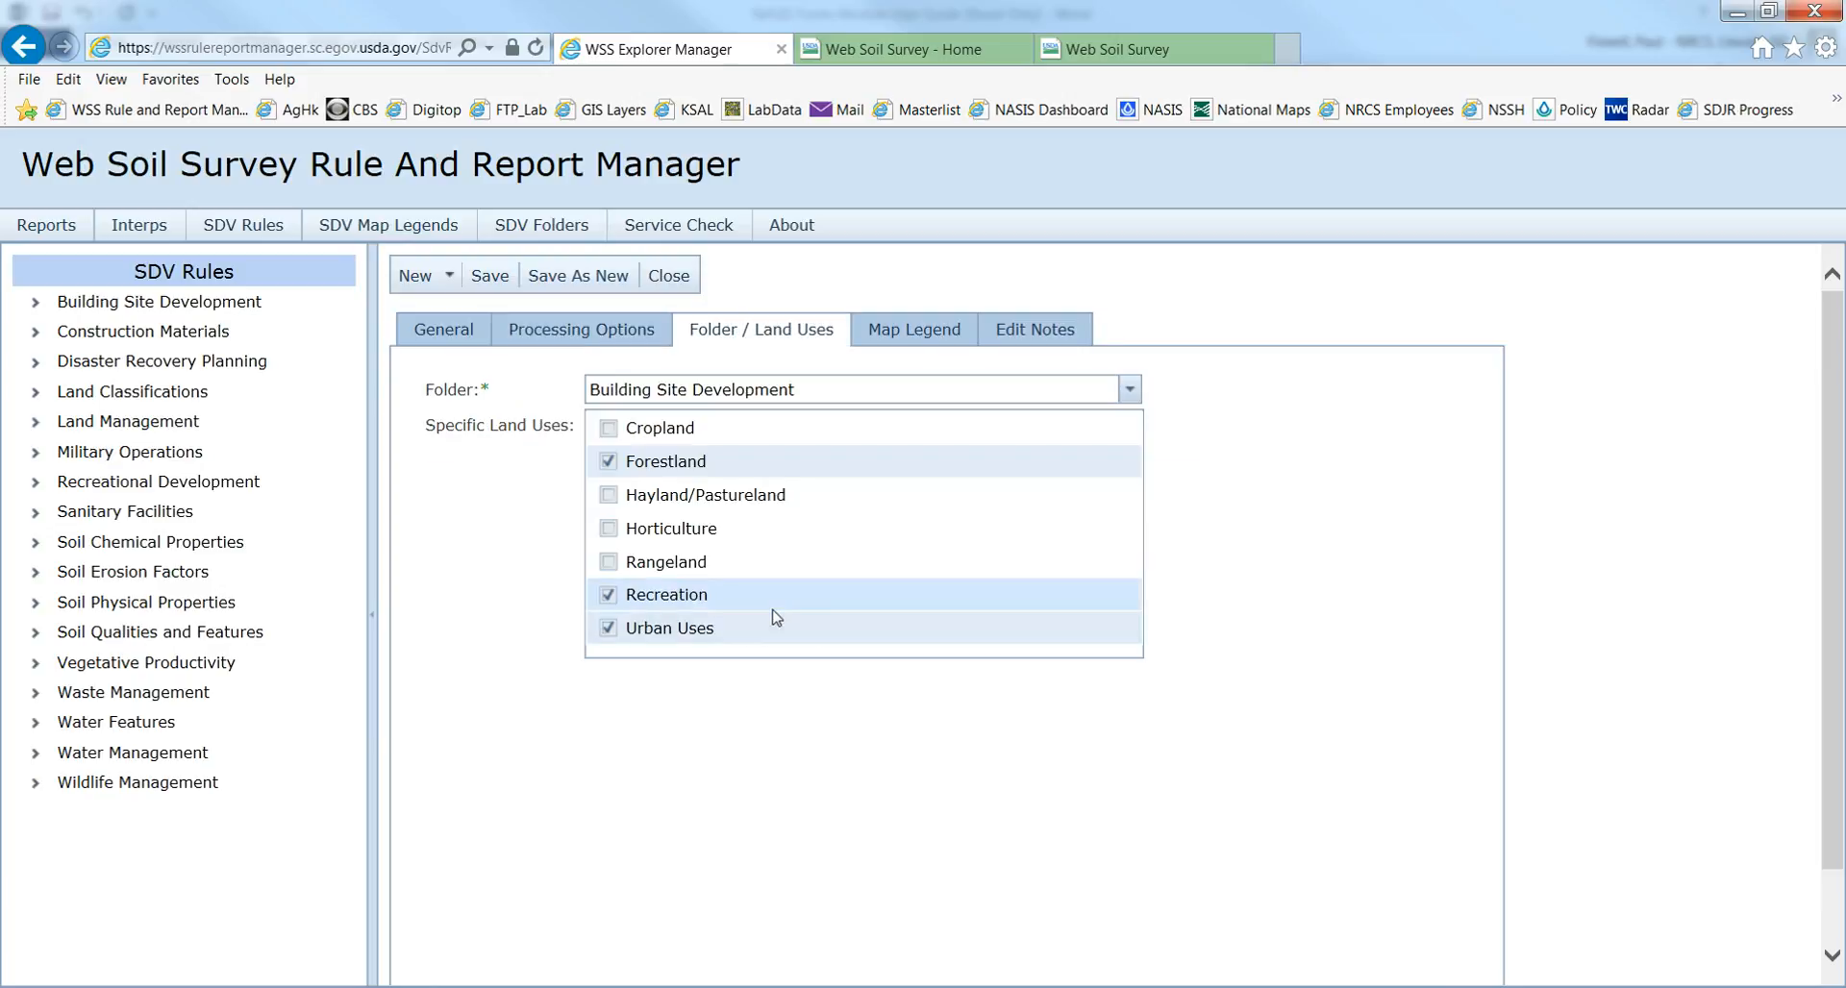
Save the Geothermal Heat Pump Suitability rule and list the MLRA12_Amherst rules under Building Site Development.
click(879, 324)
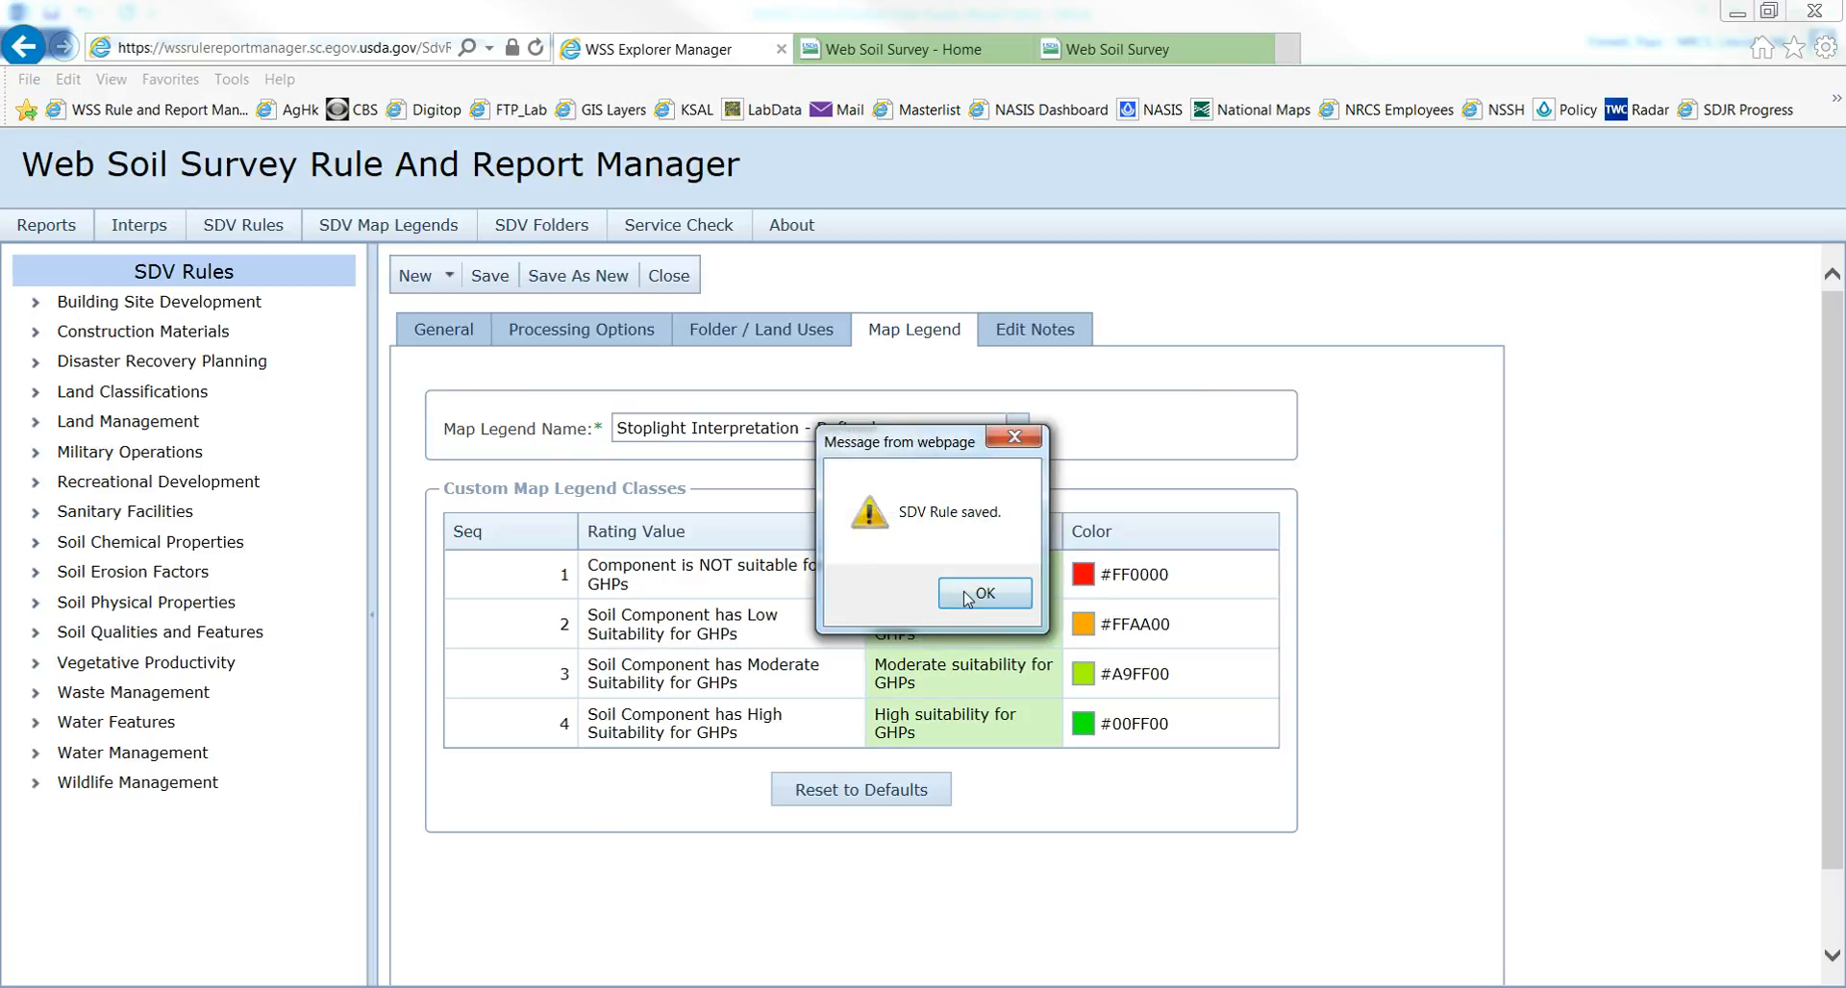
click(982, 593)
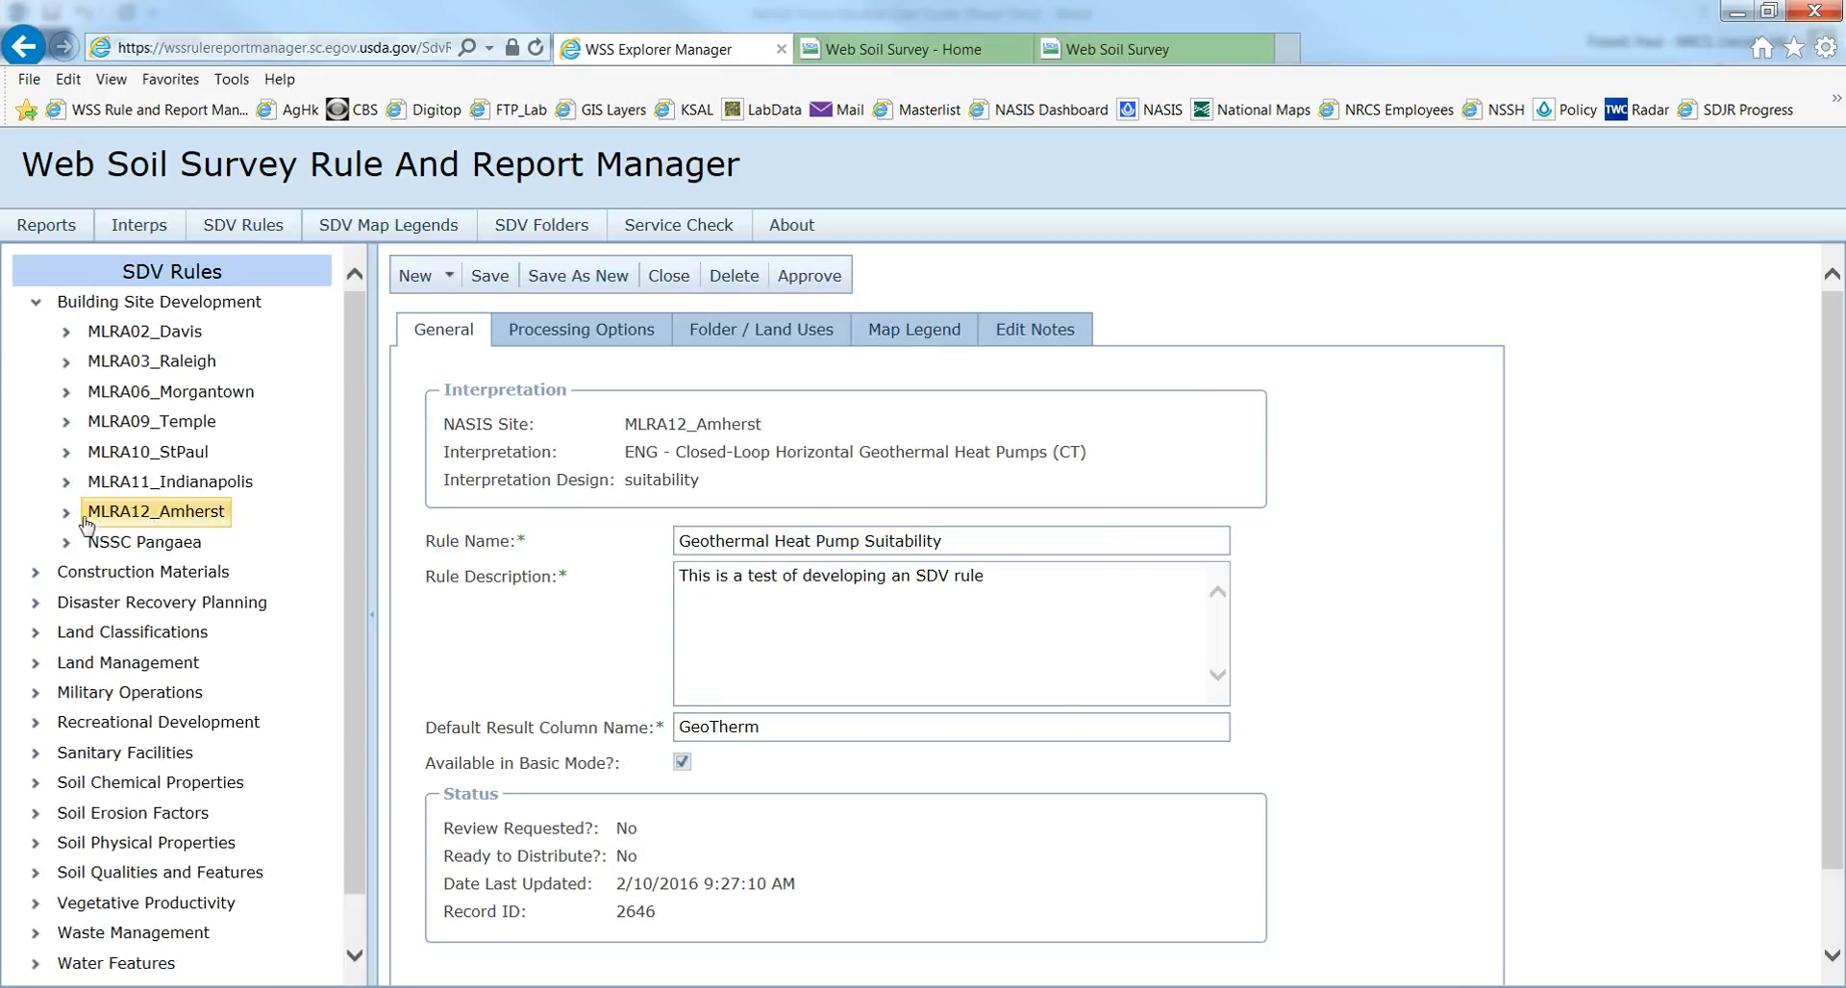
click(66, 513)
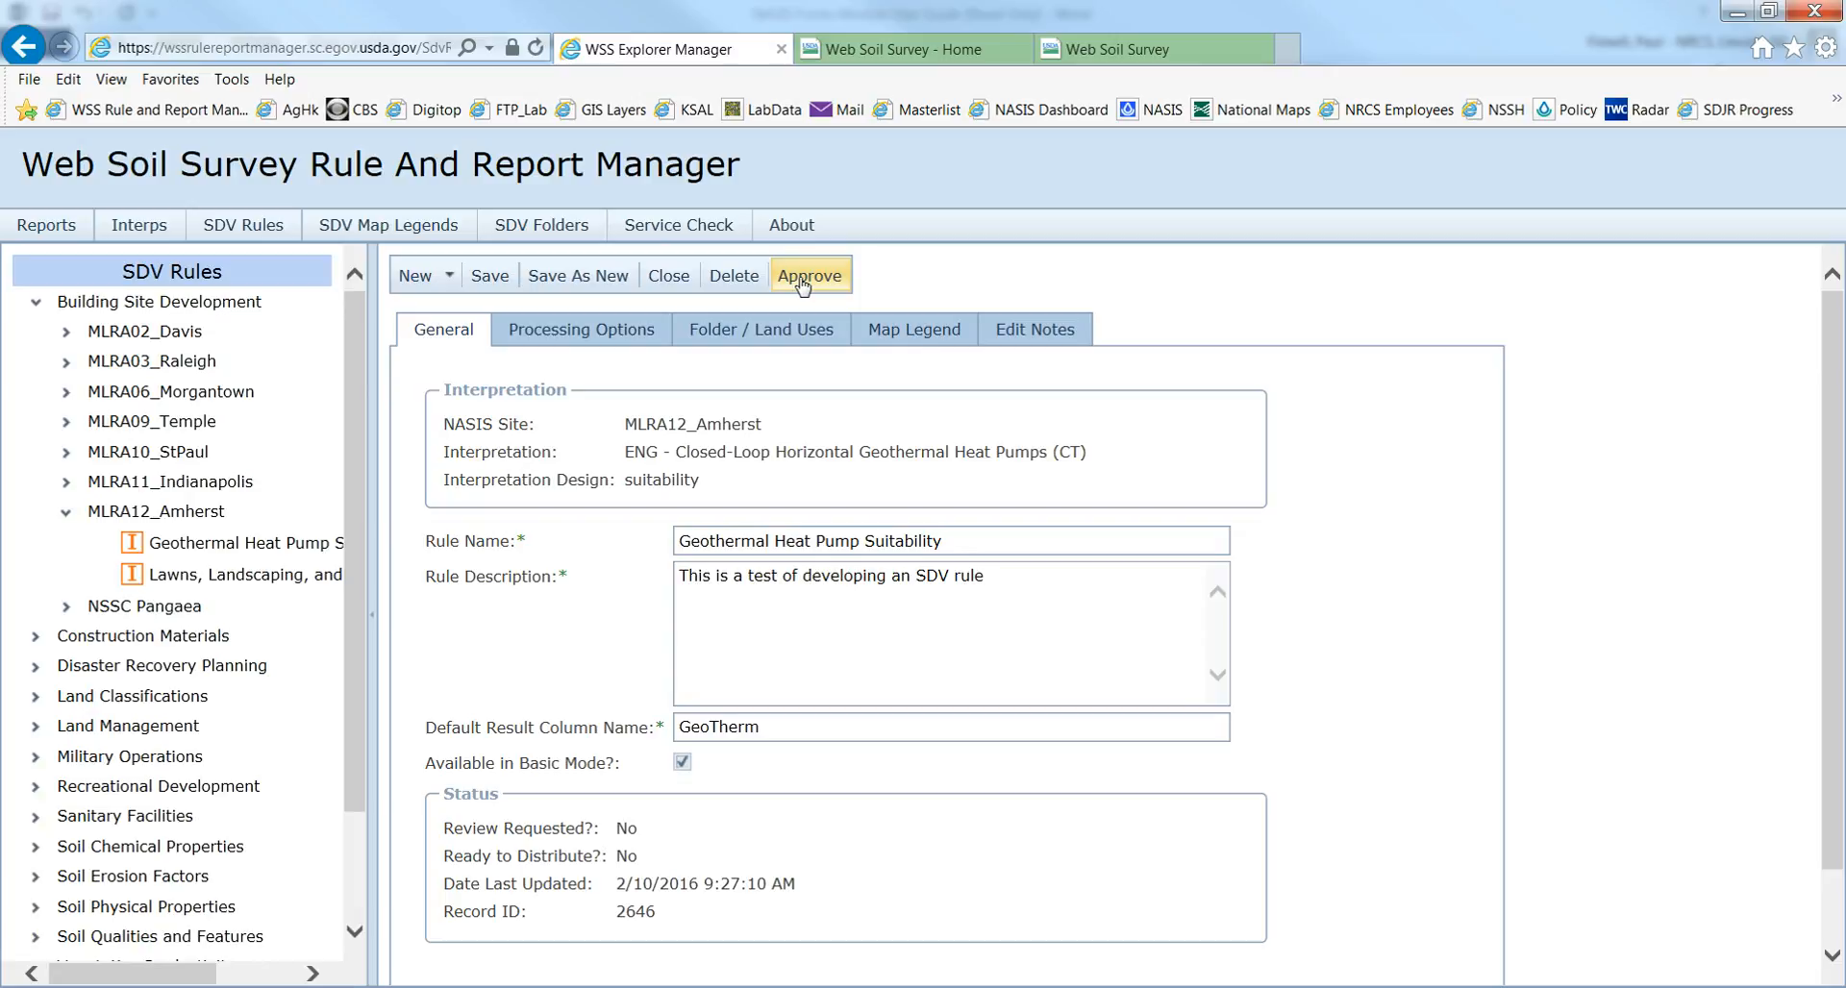
Permanently delete the Geothermal Heat Pump Suitability rule.
click(741, 284)
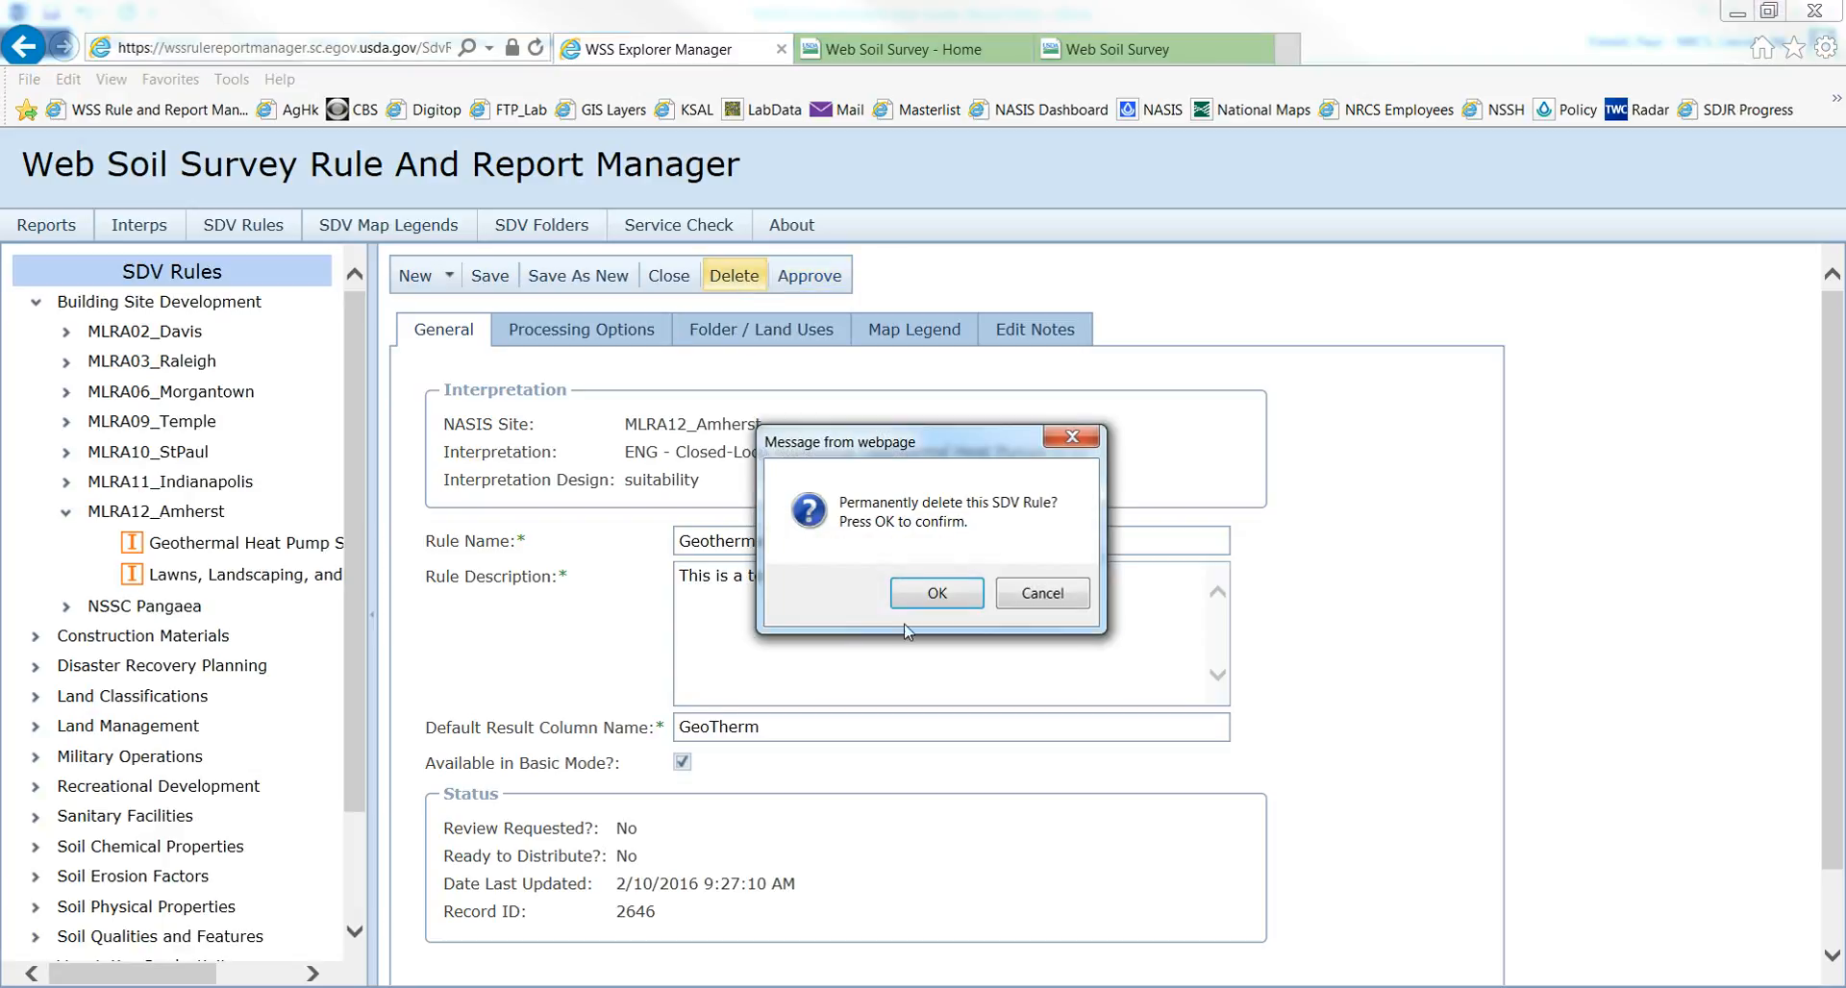
click(939, 611)
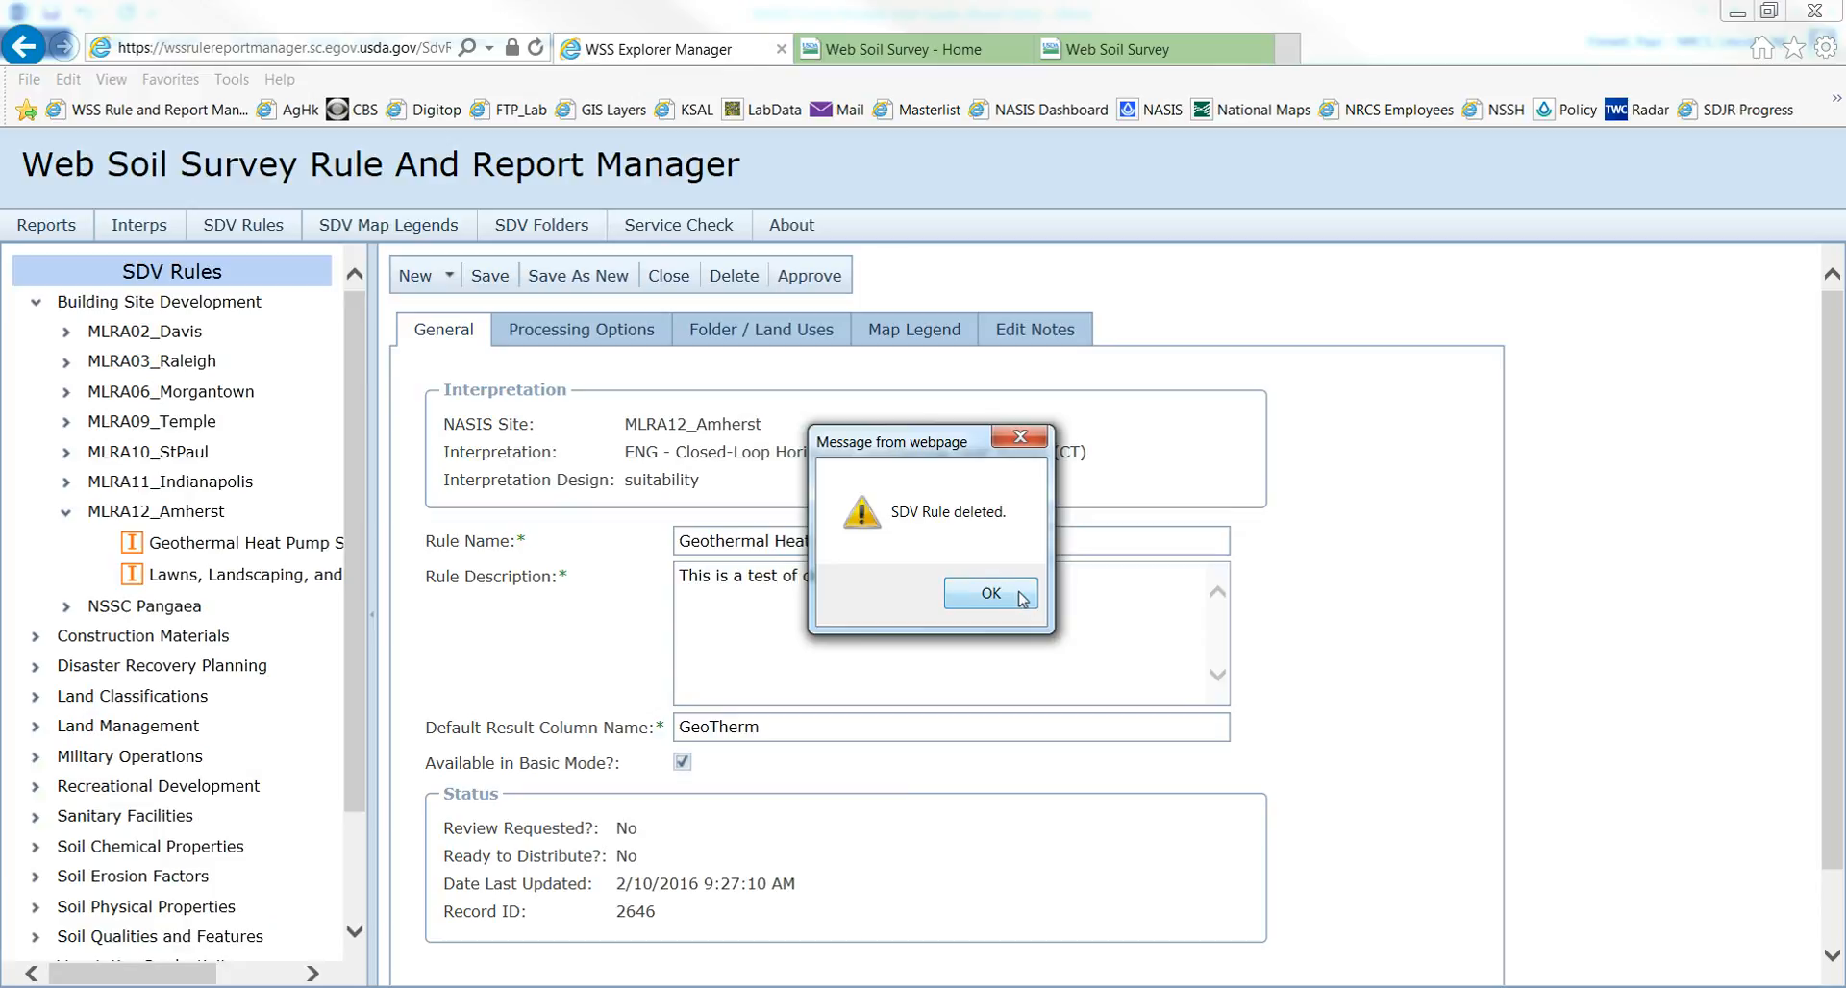
click(981, 593)
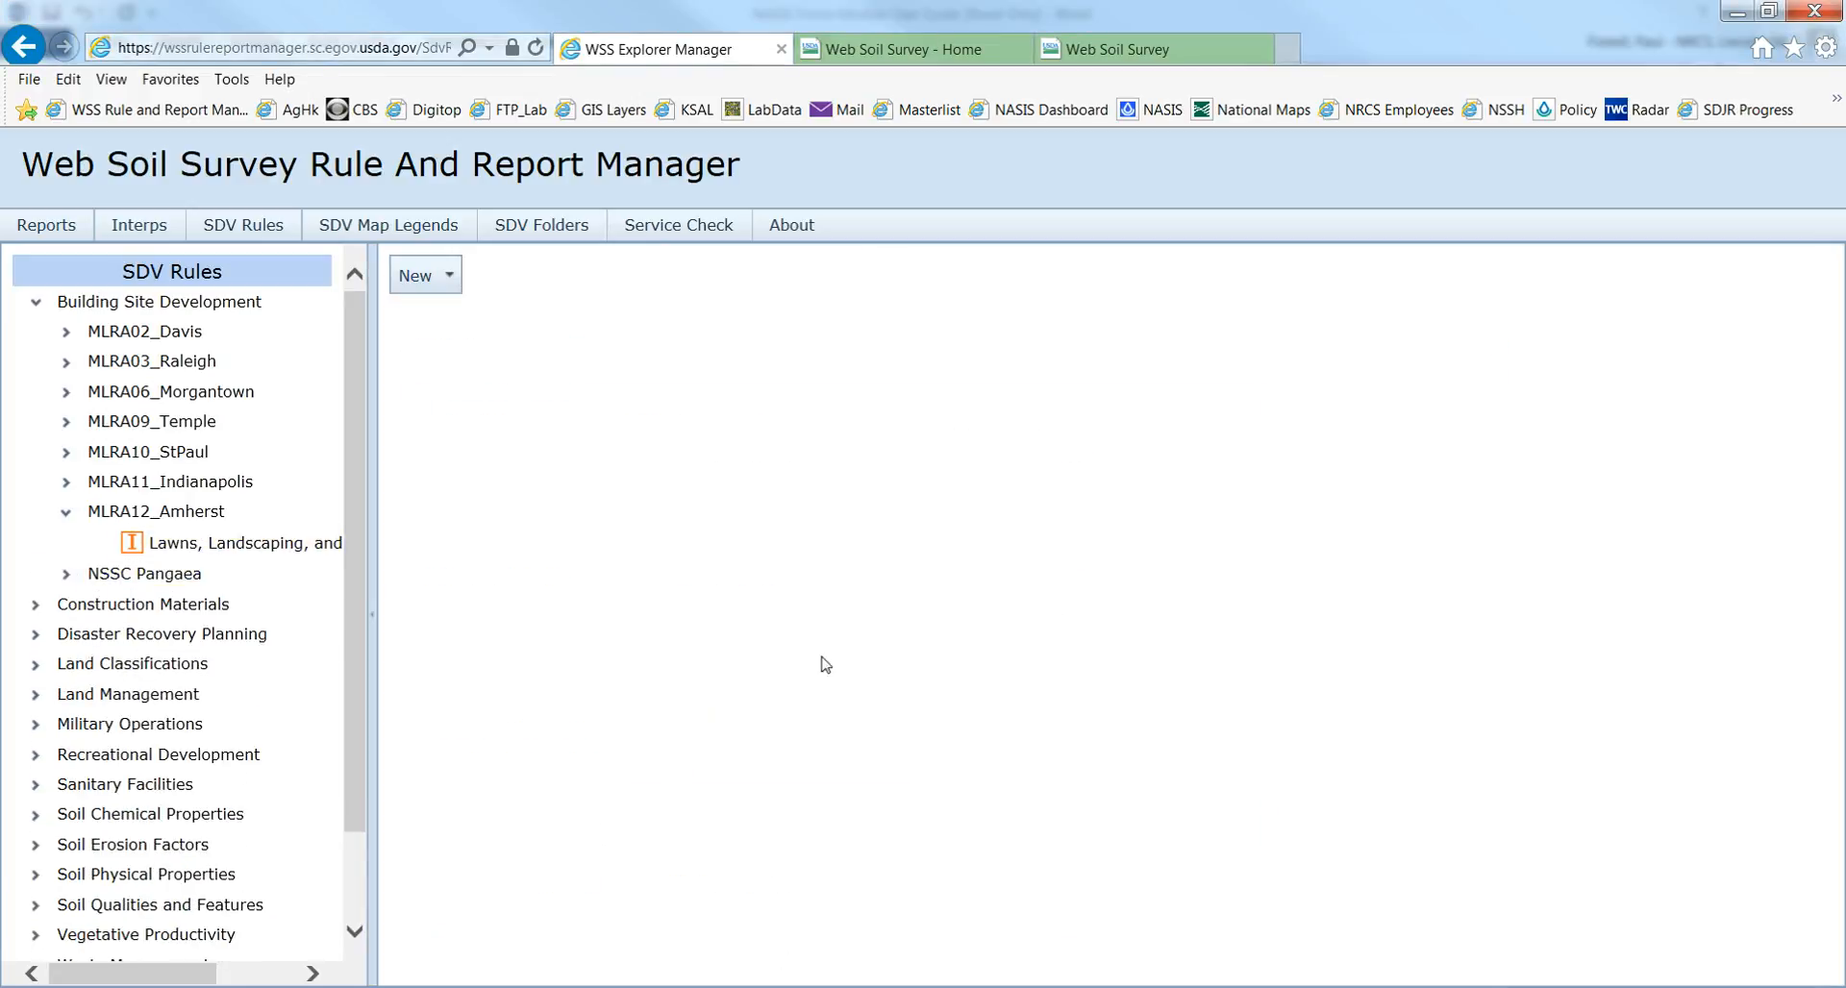
Start a new interpretation rule and find California interpretation results in the Soil Data mart that have no corresponding SDV Rule.
click(436, 287)
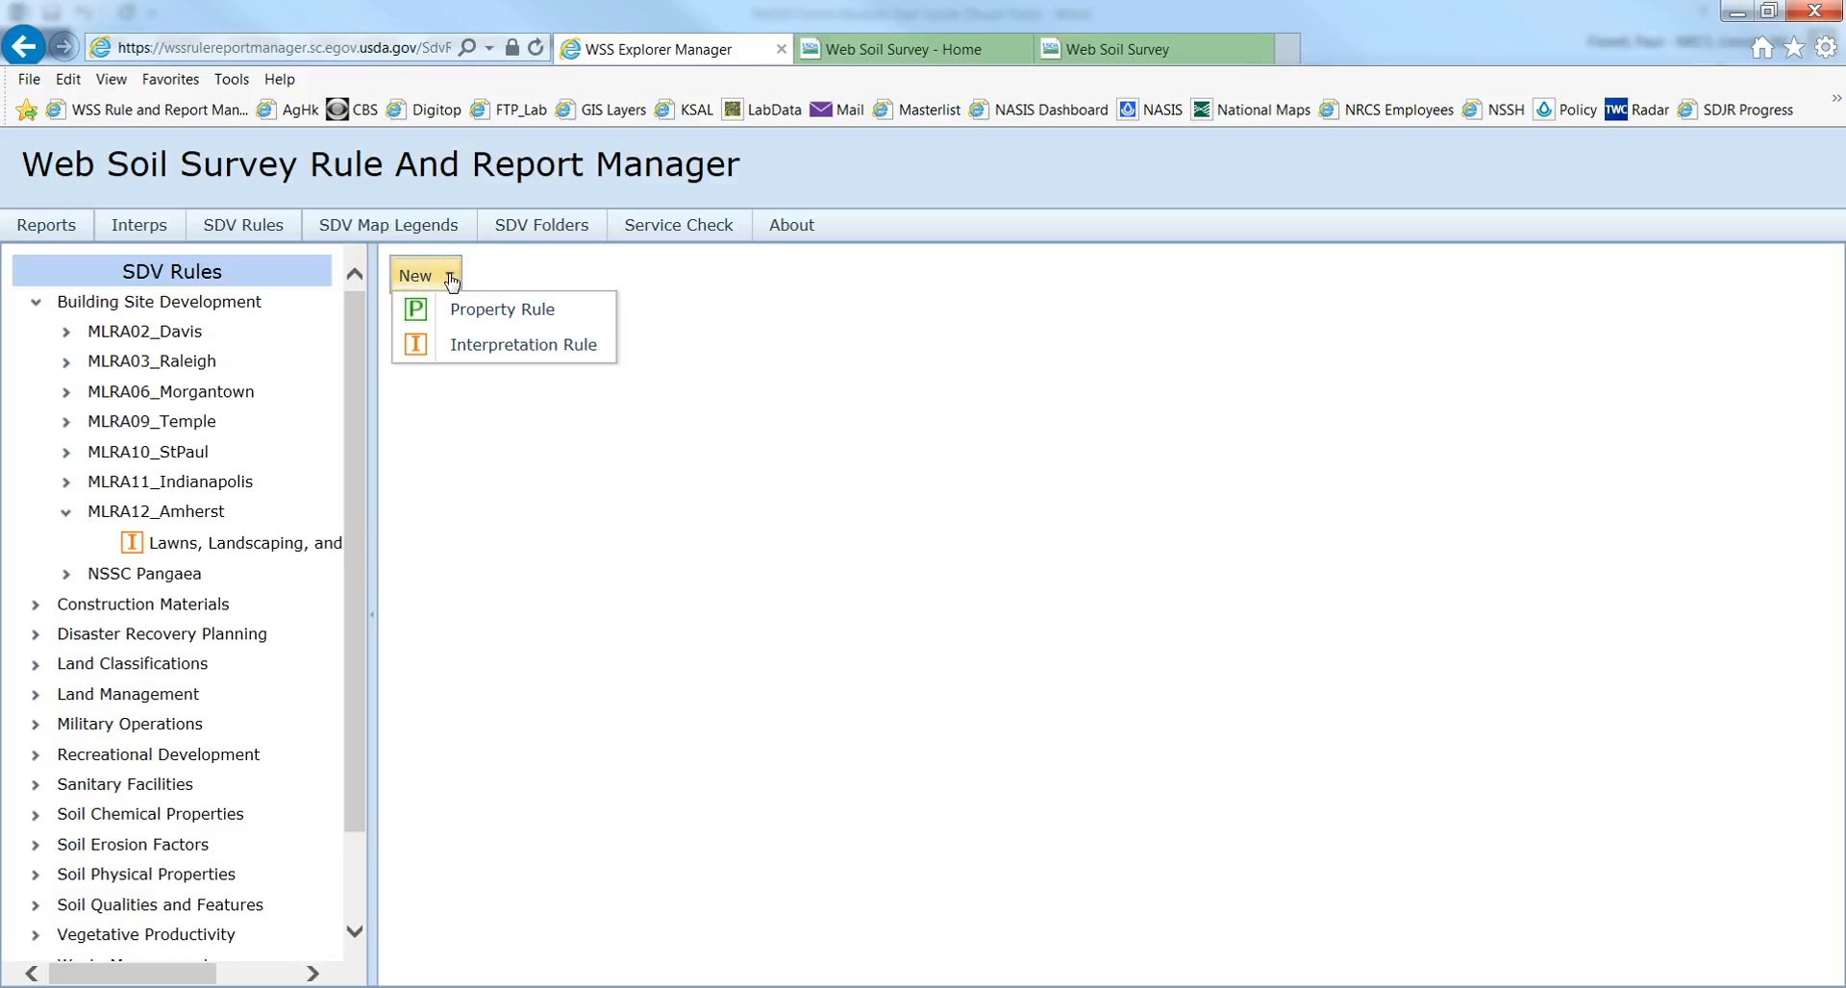
click(491, 348)
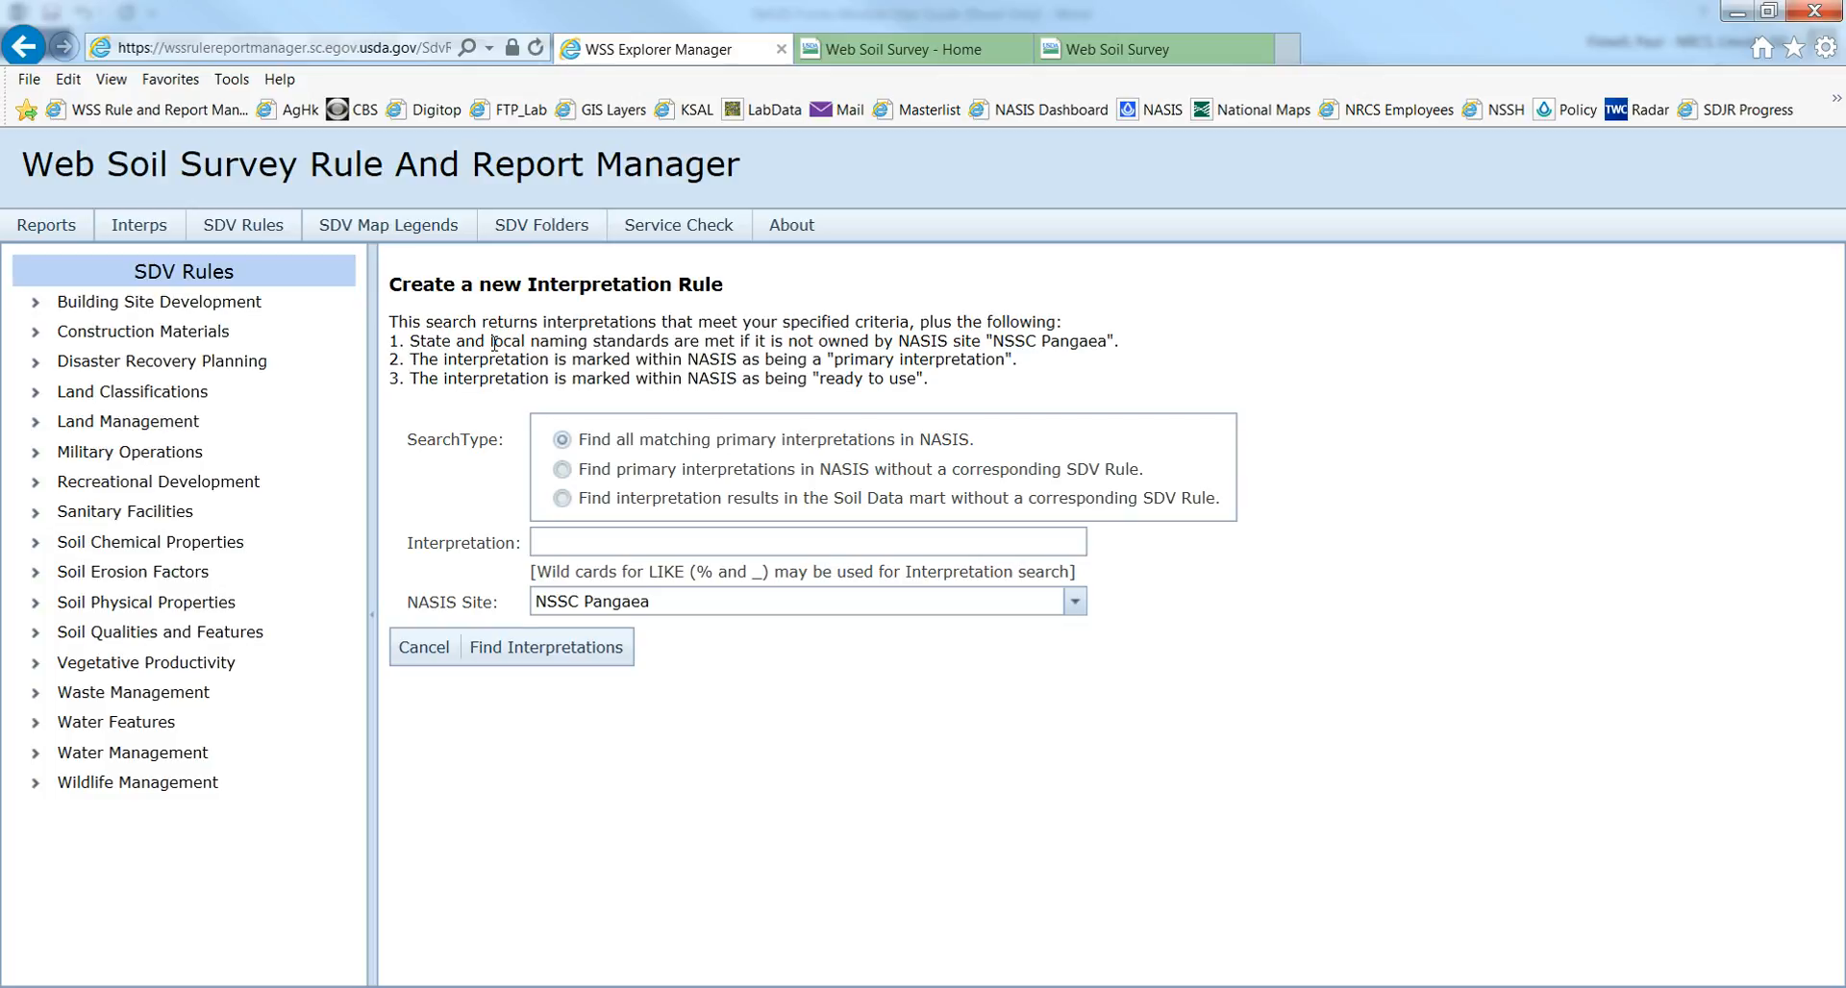
click(563, 499)
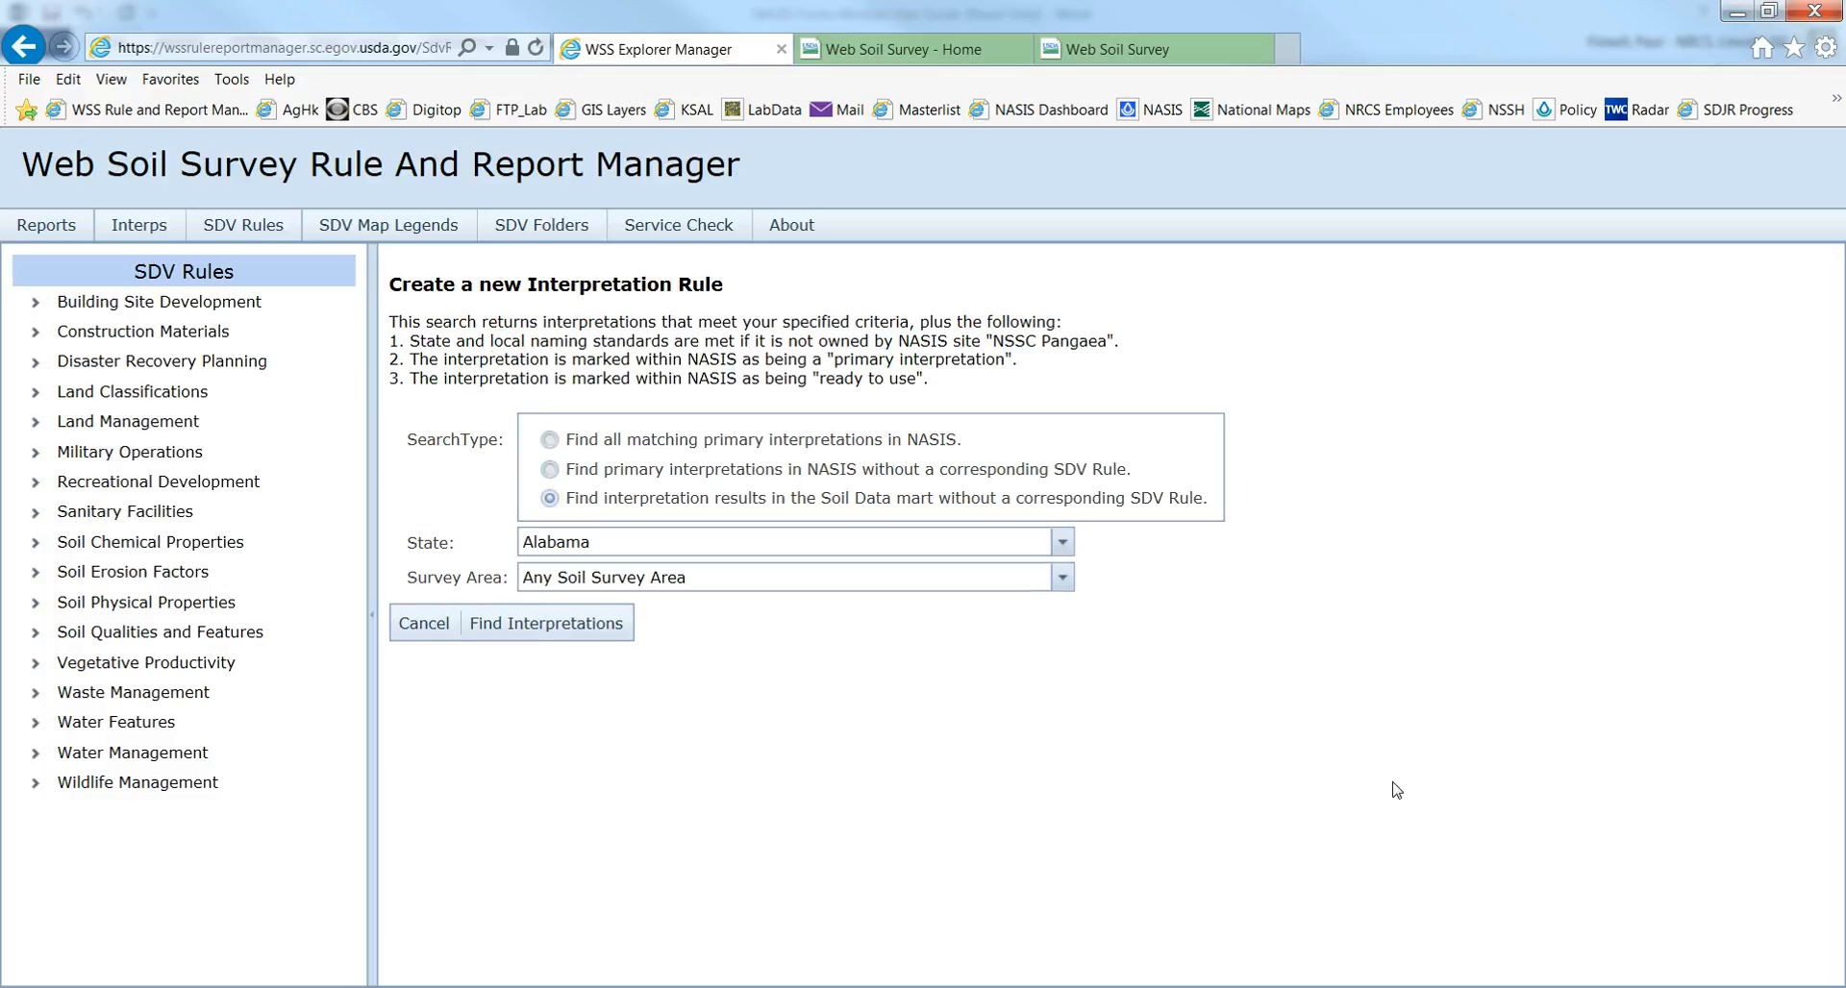
click(1060, 543)
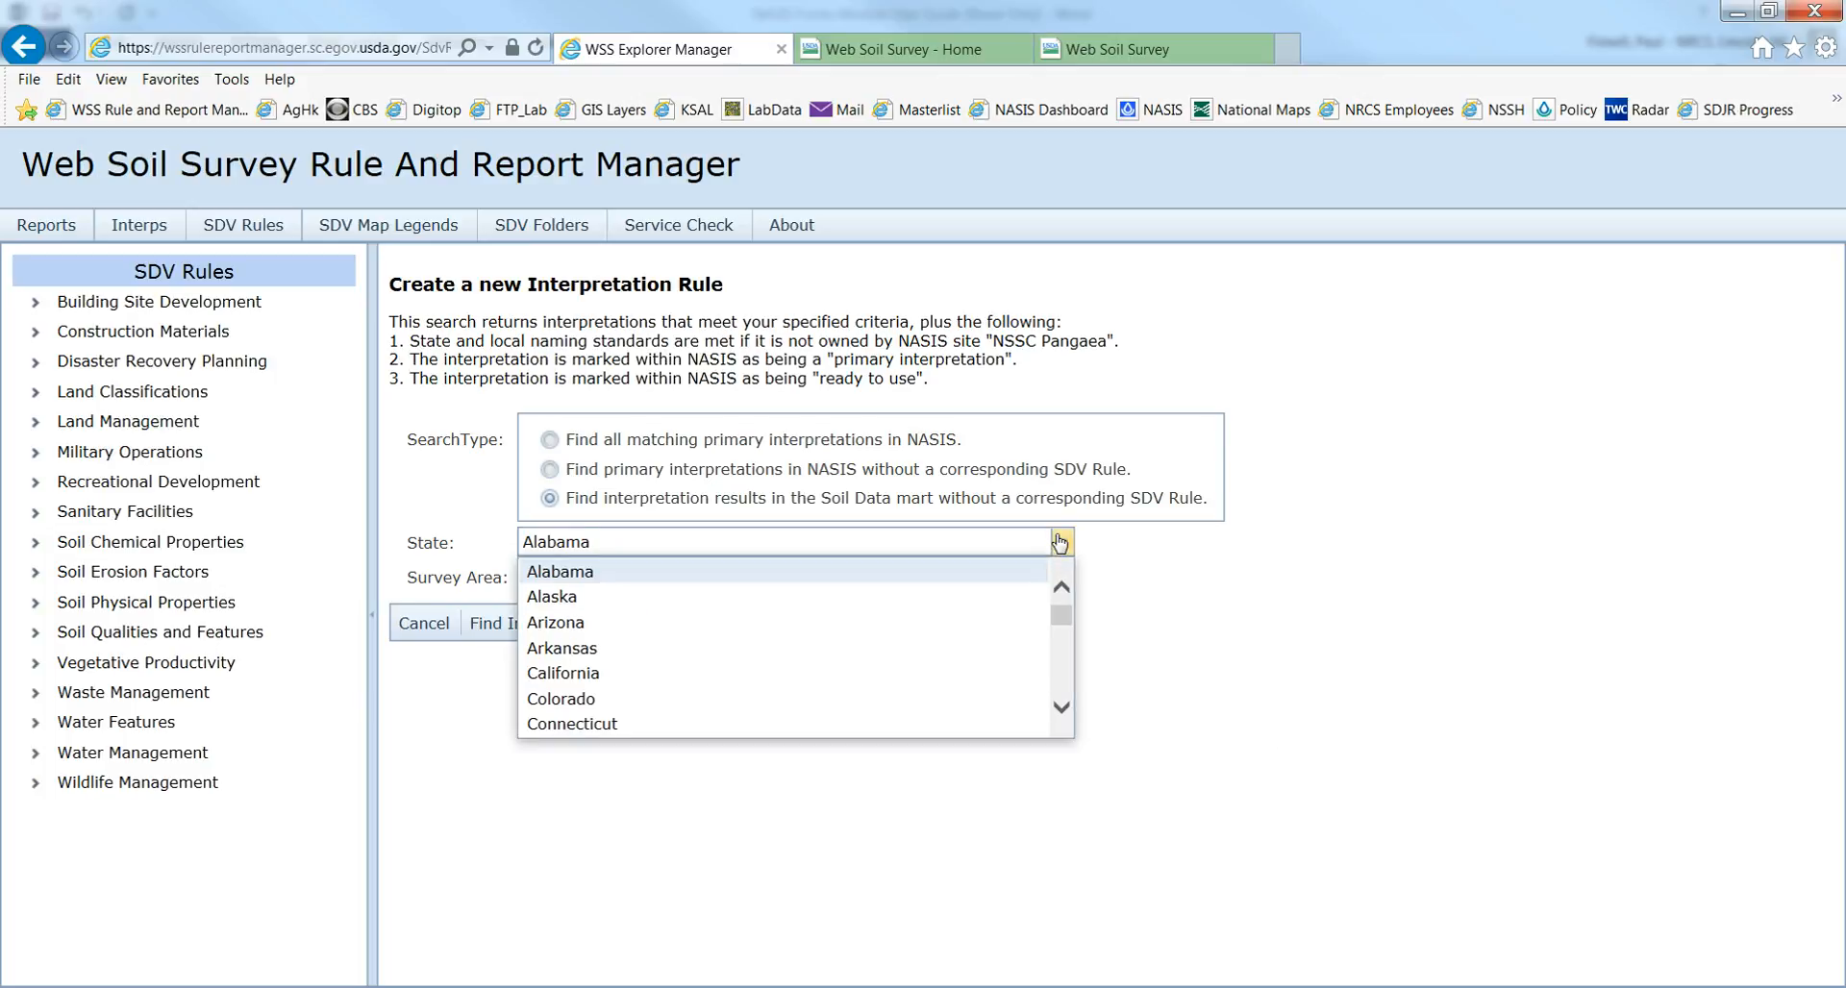
click(600, 675)
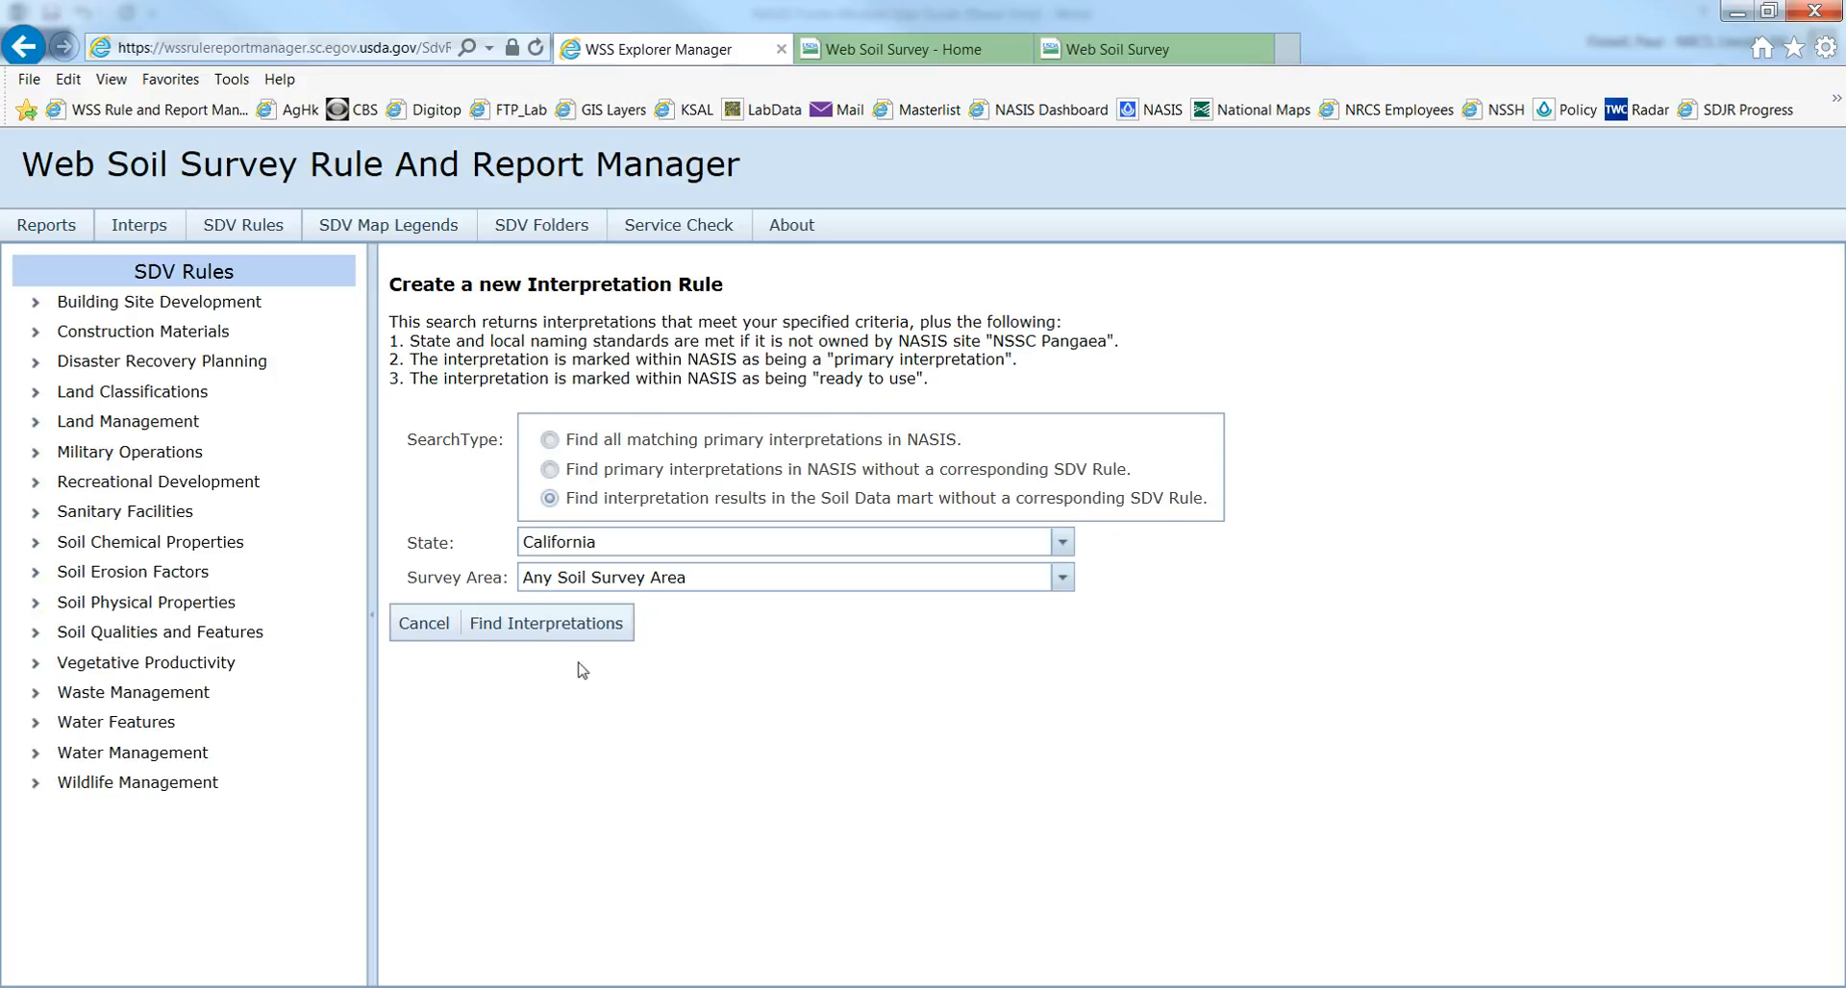
click(556, 642)
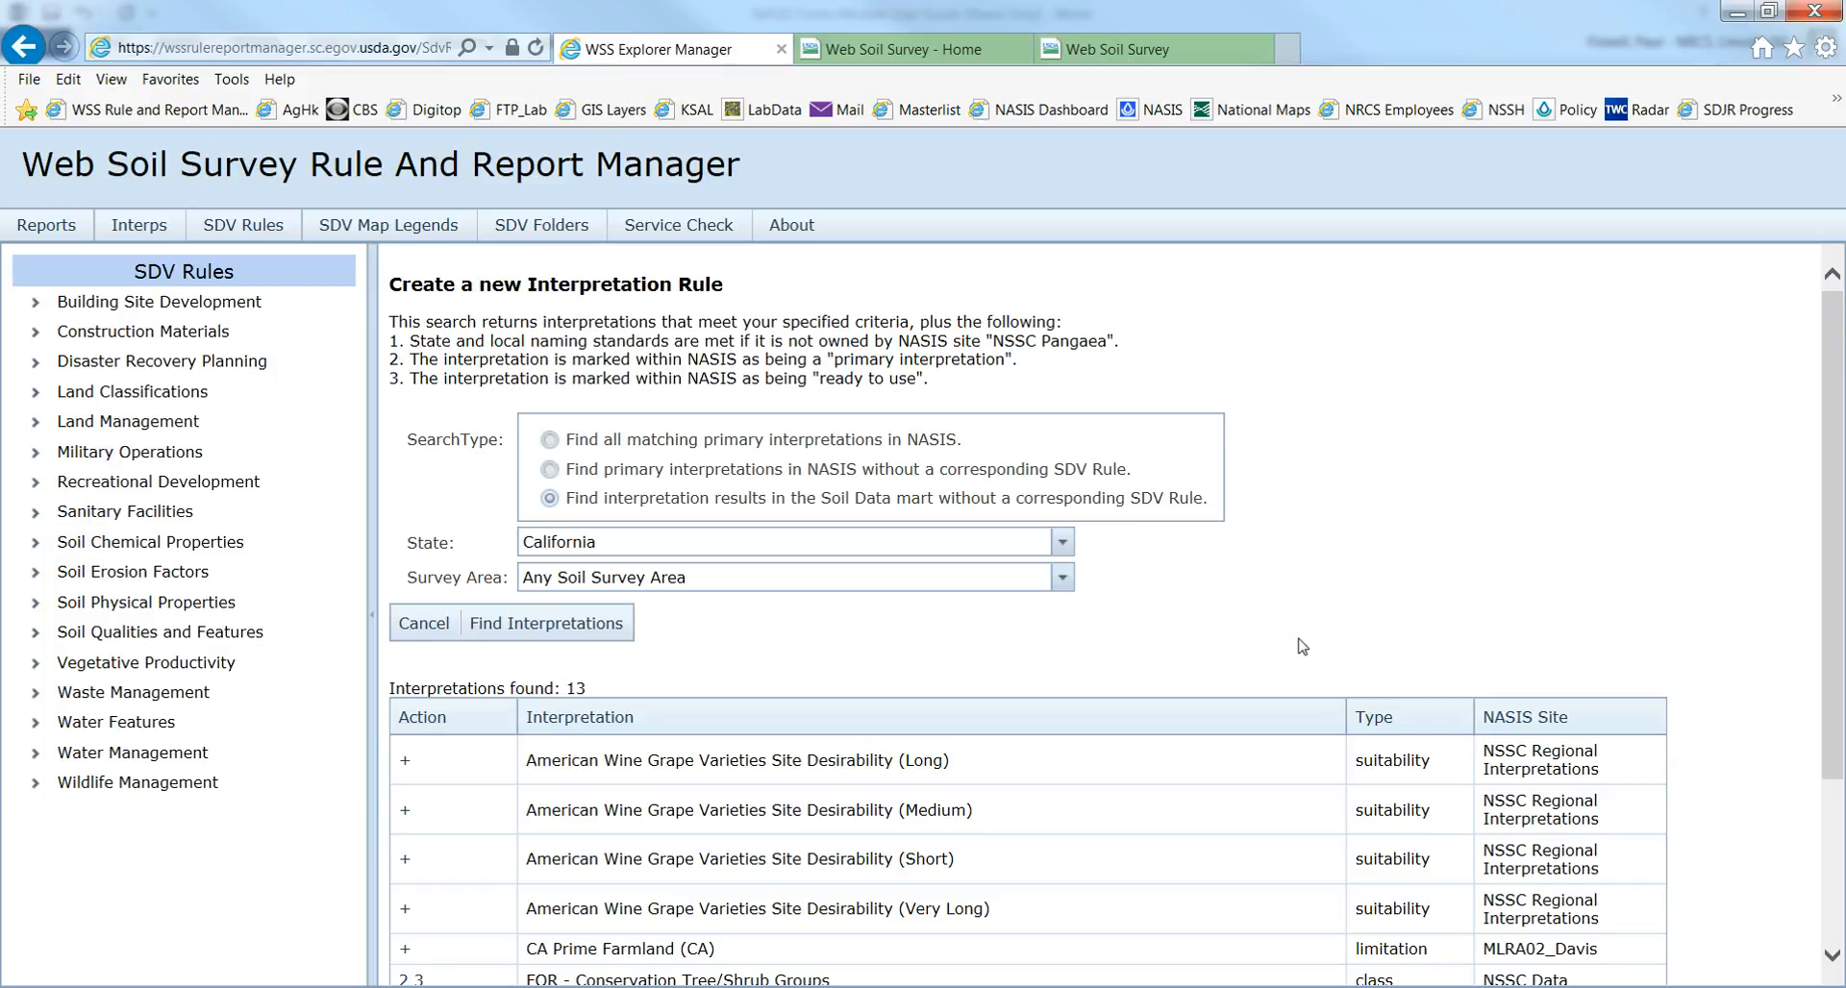
Read the explanations behind action codes 2 and 3 for the FOR - Conservation Tree/Shrub Groups interpretation.
scroll(1302, 646, down, 3)
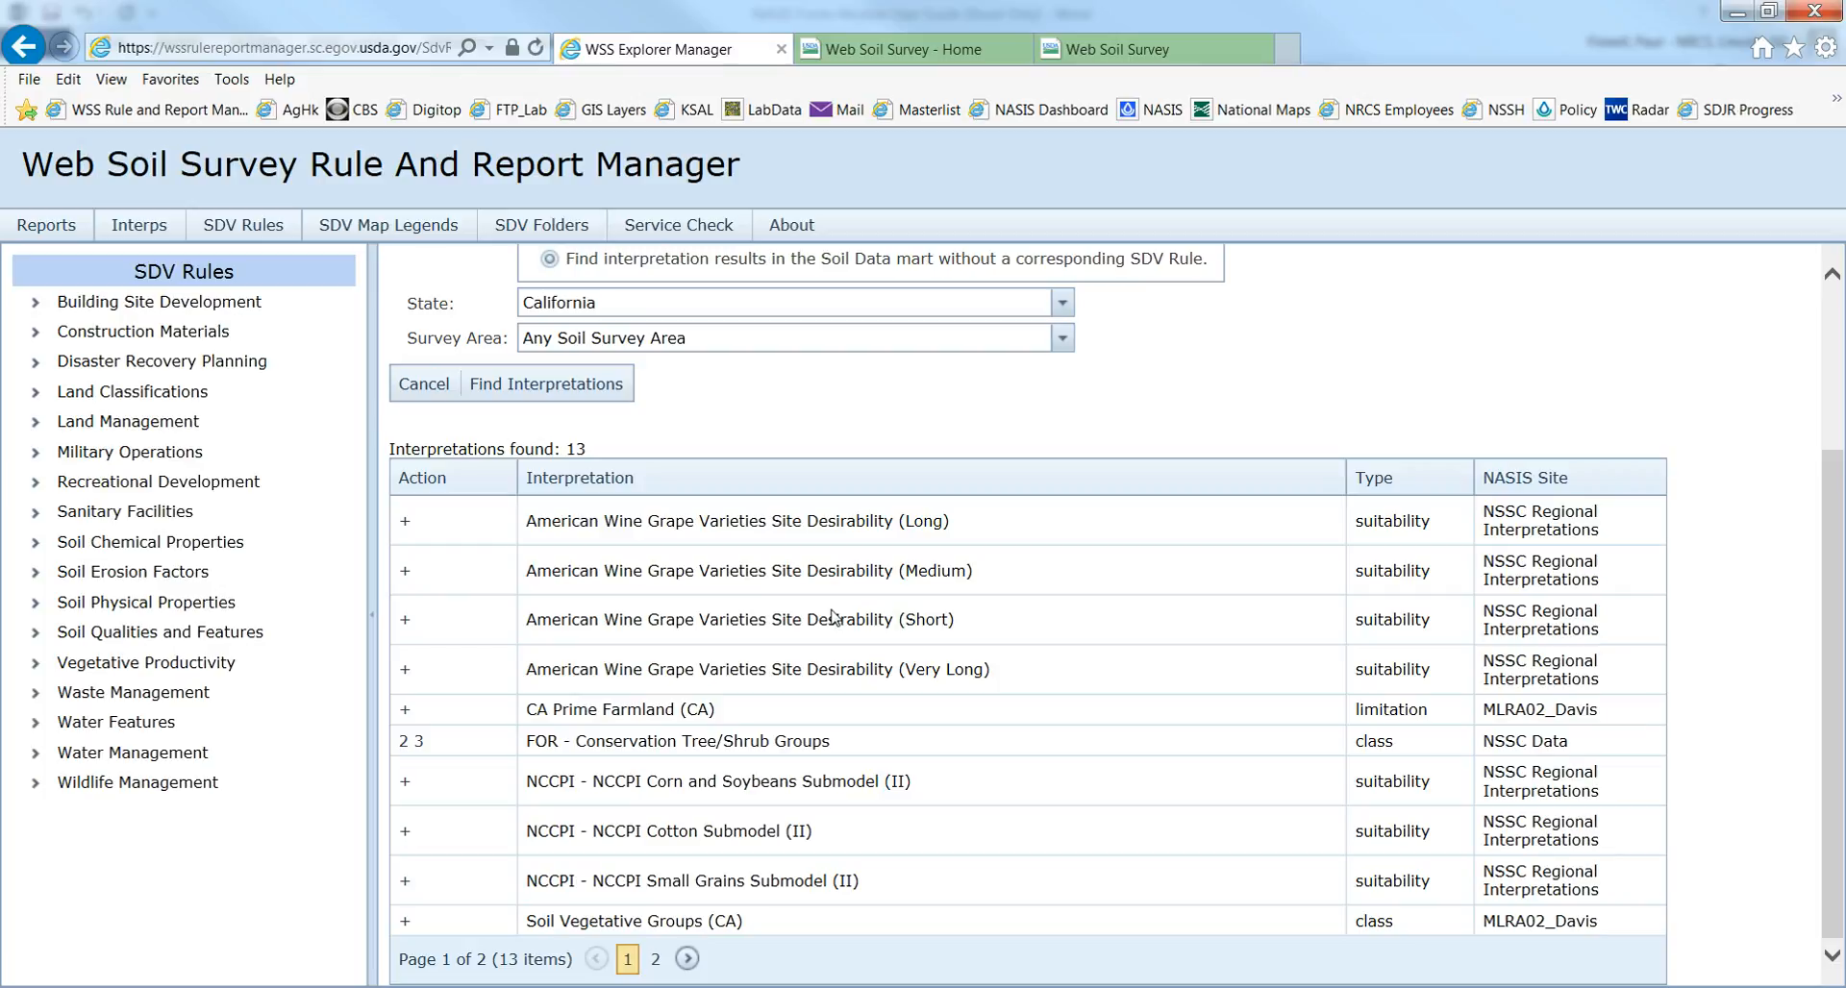
click(405, 743)
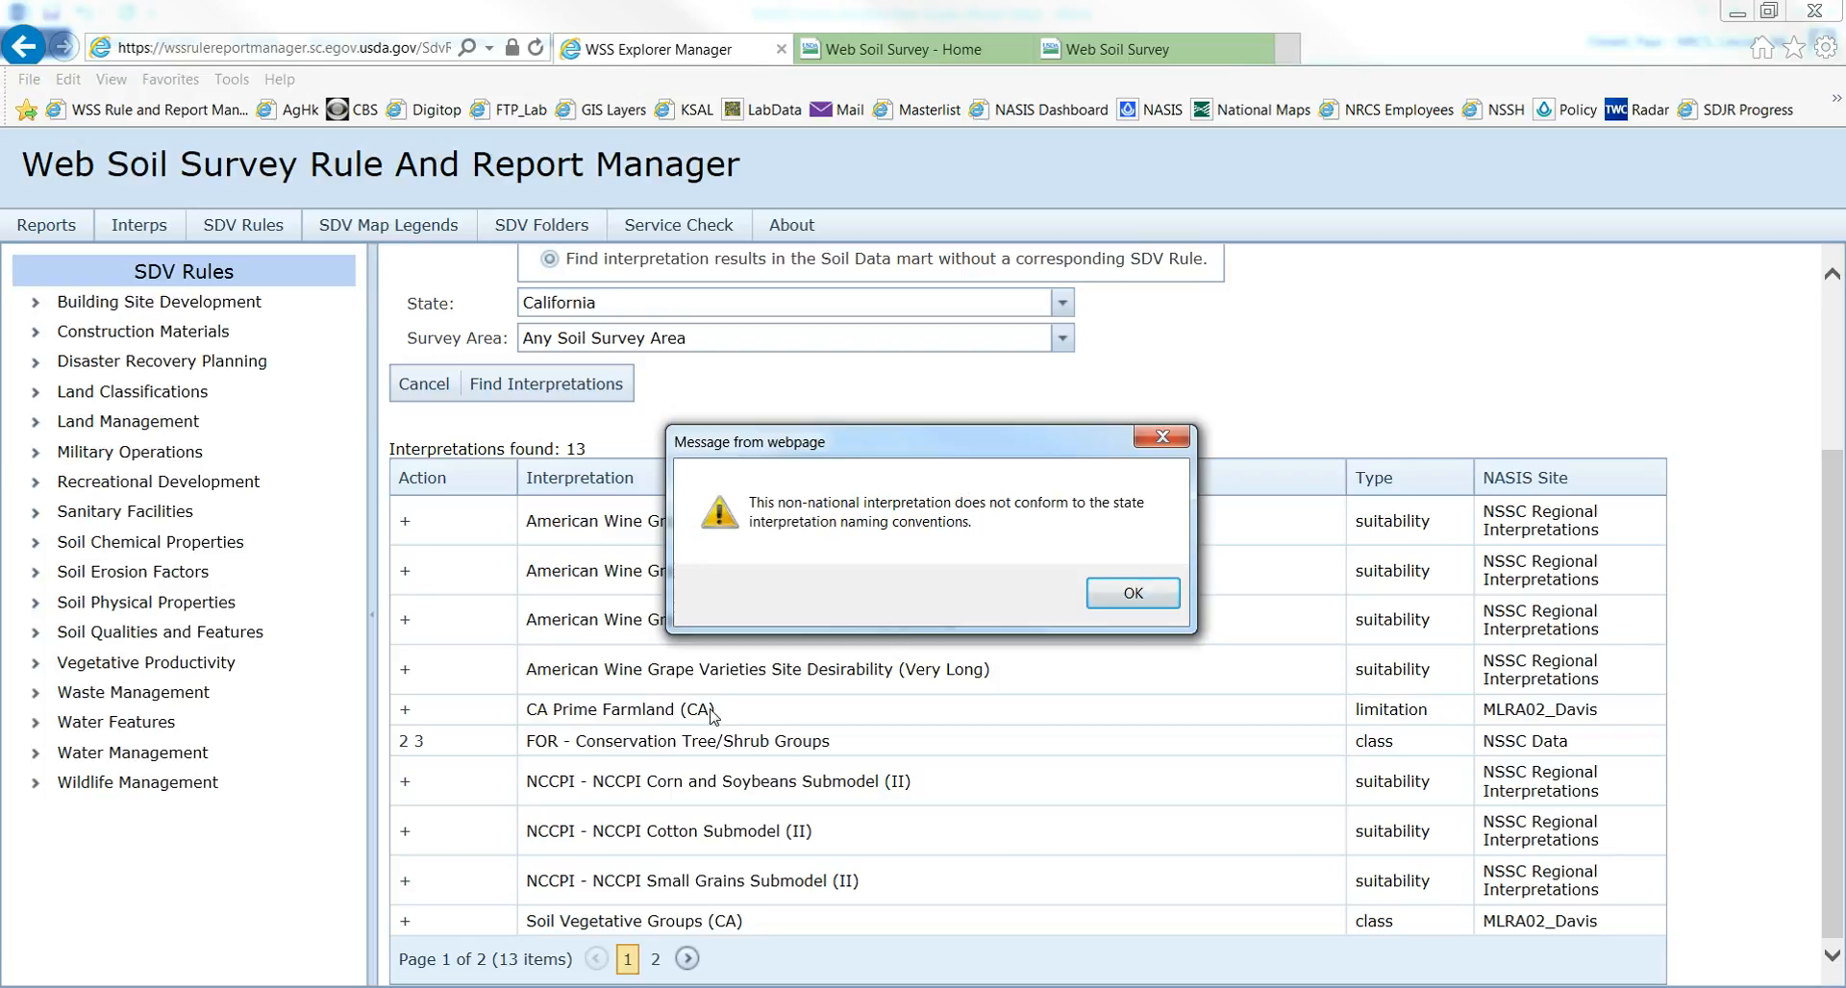
click(1132, 593)
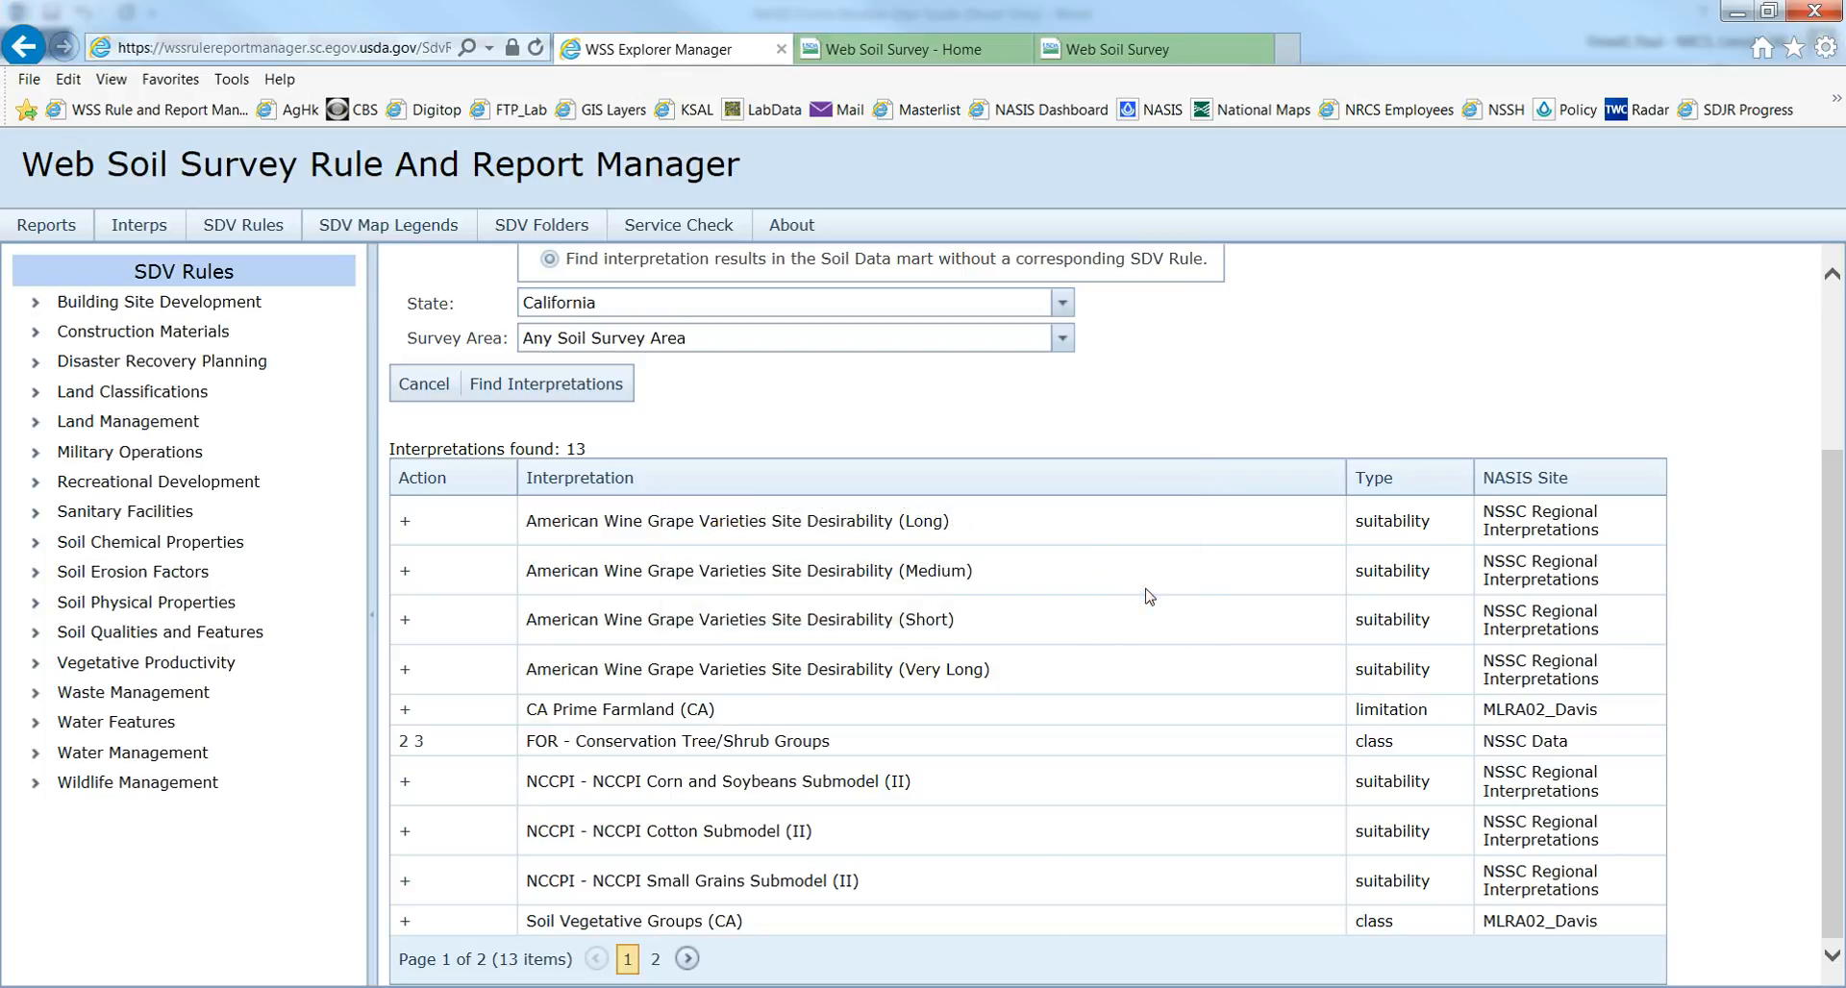
click(421, 746)
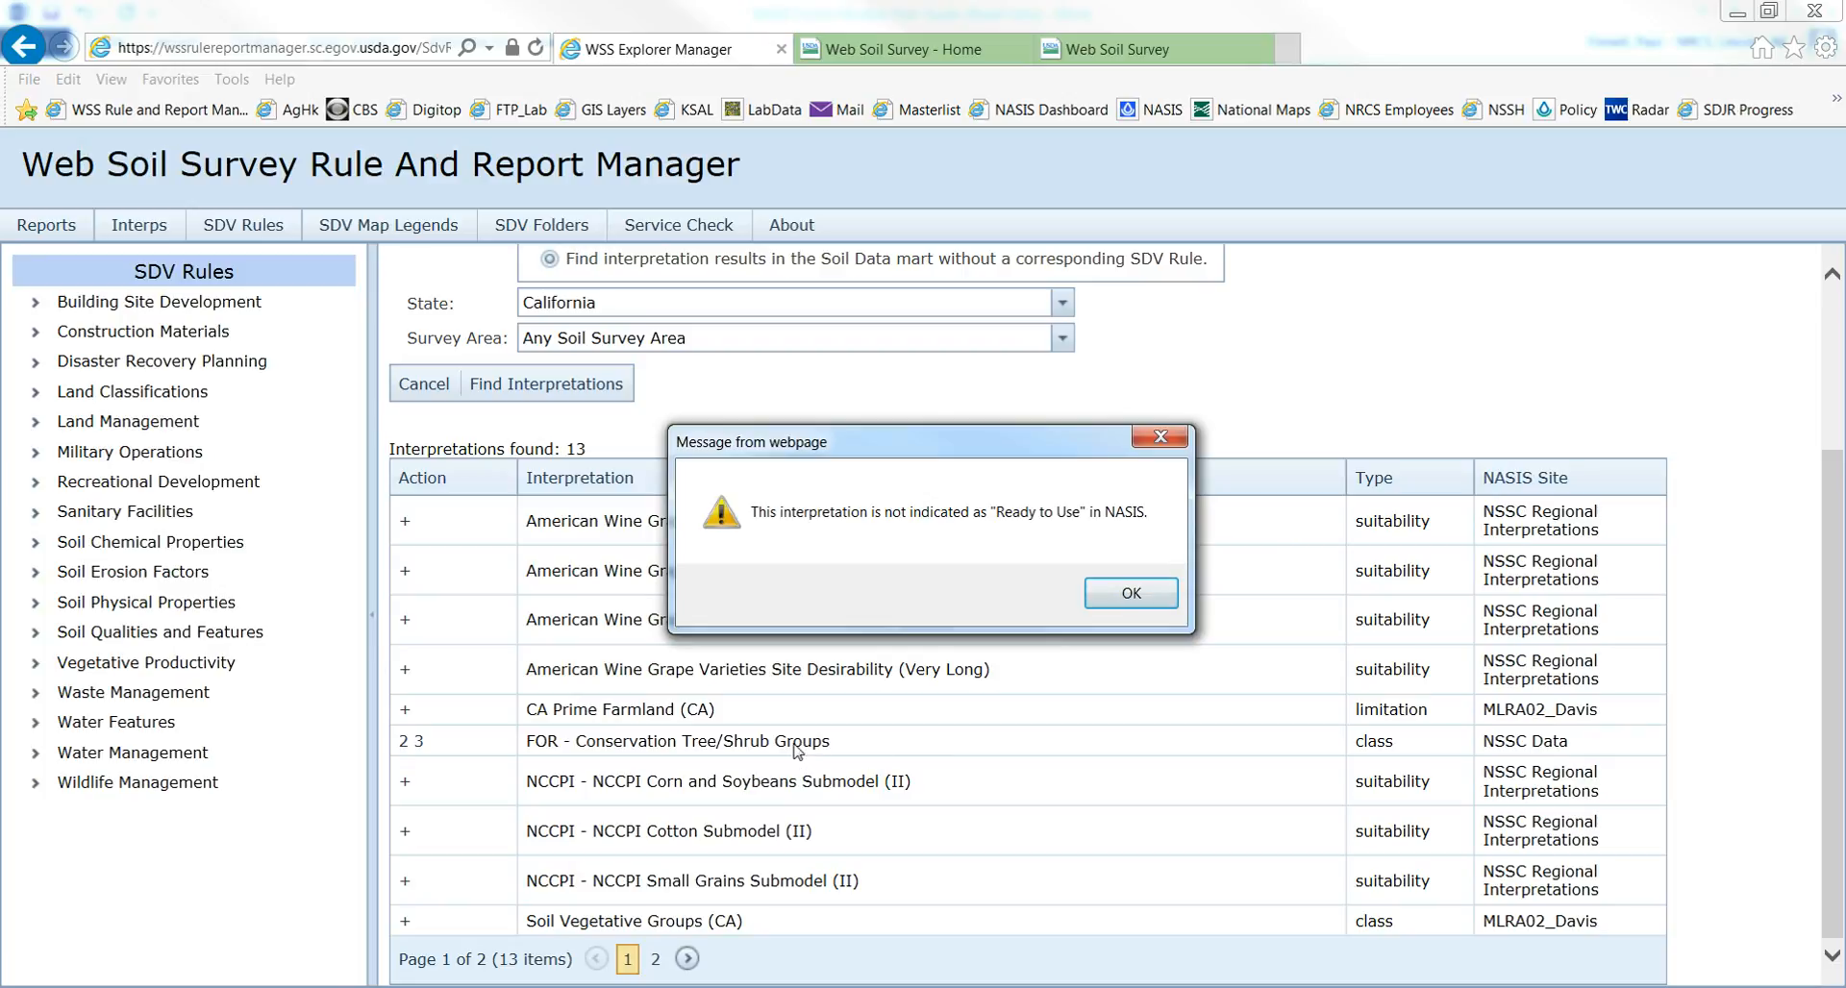
click(1144, 598)
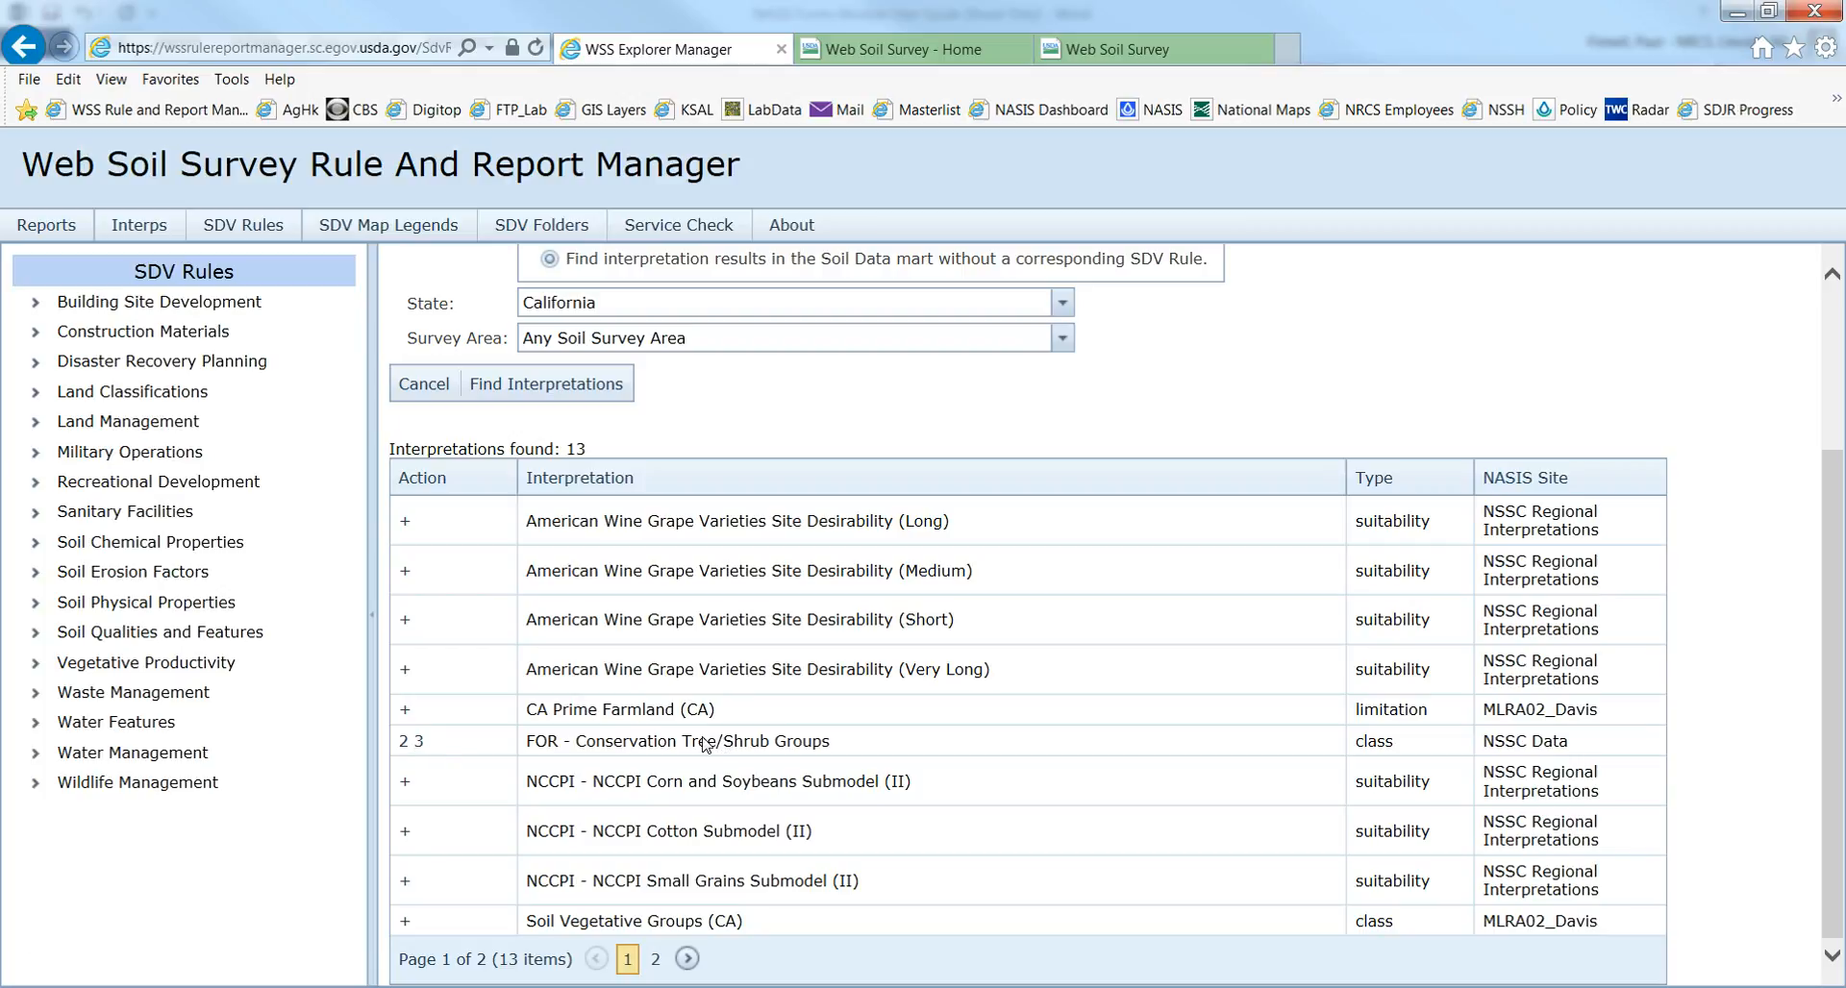
scroll(706, 745, up, 3)
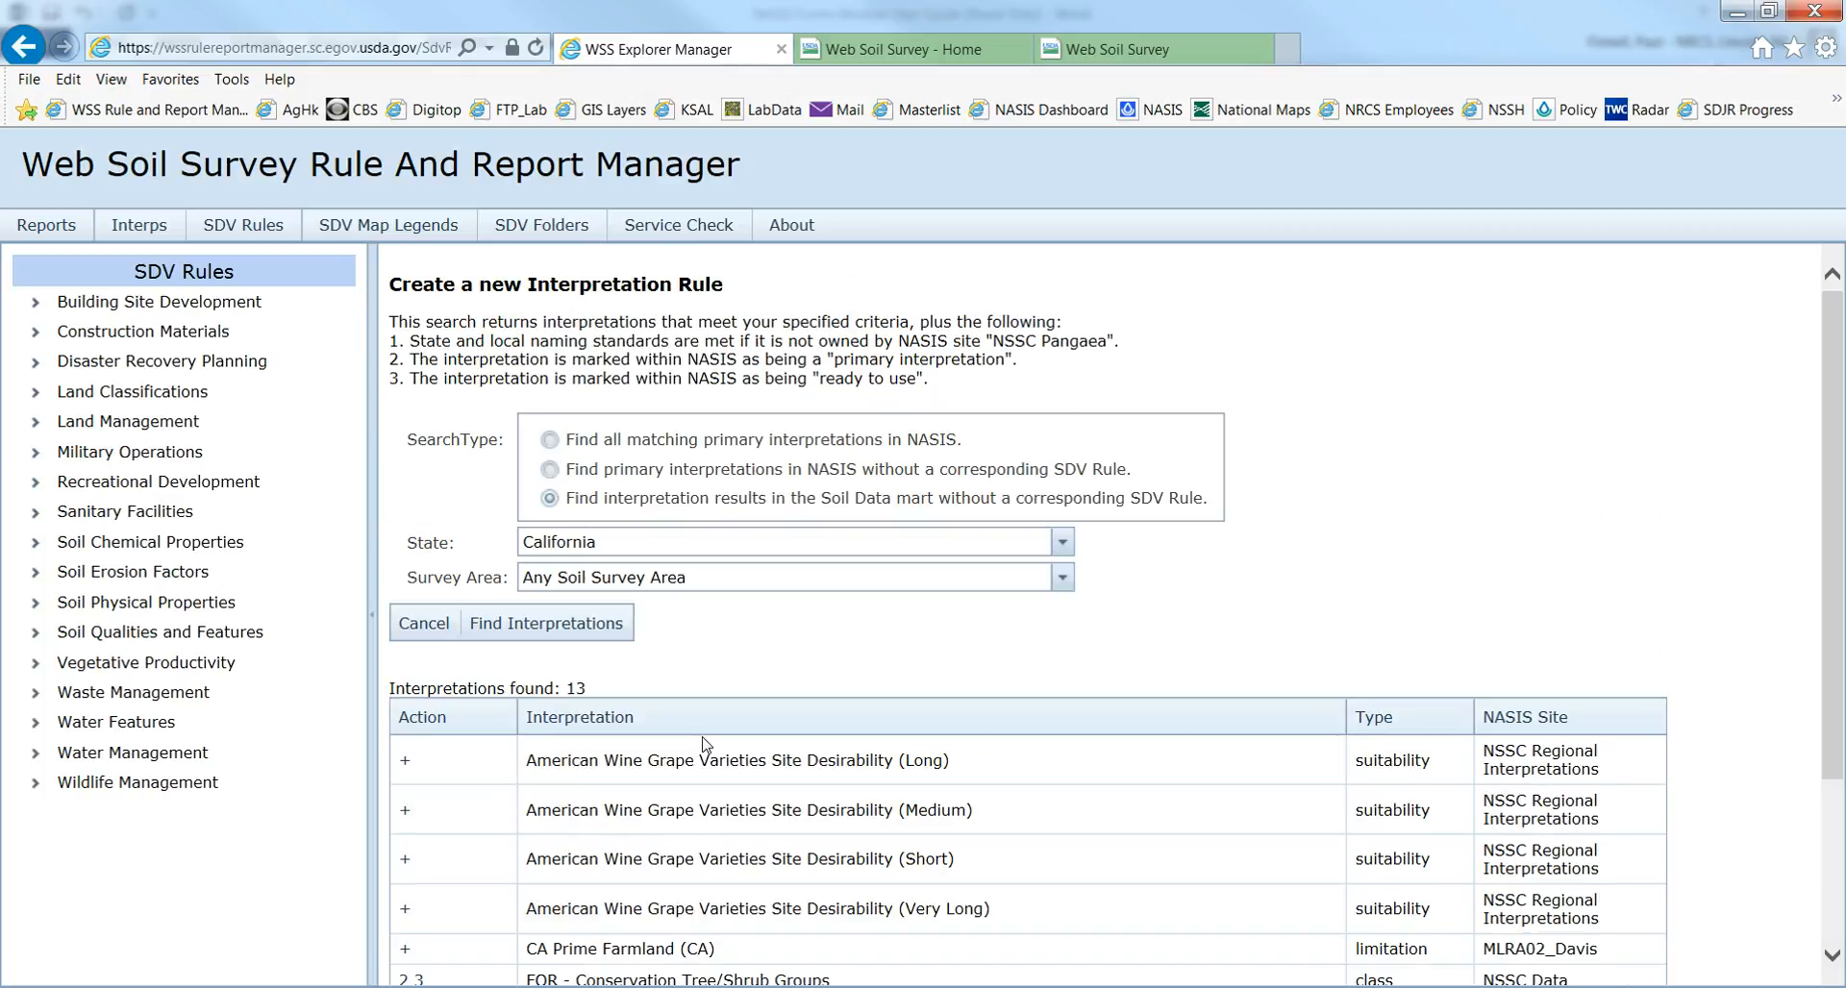